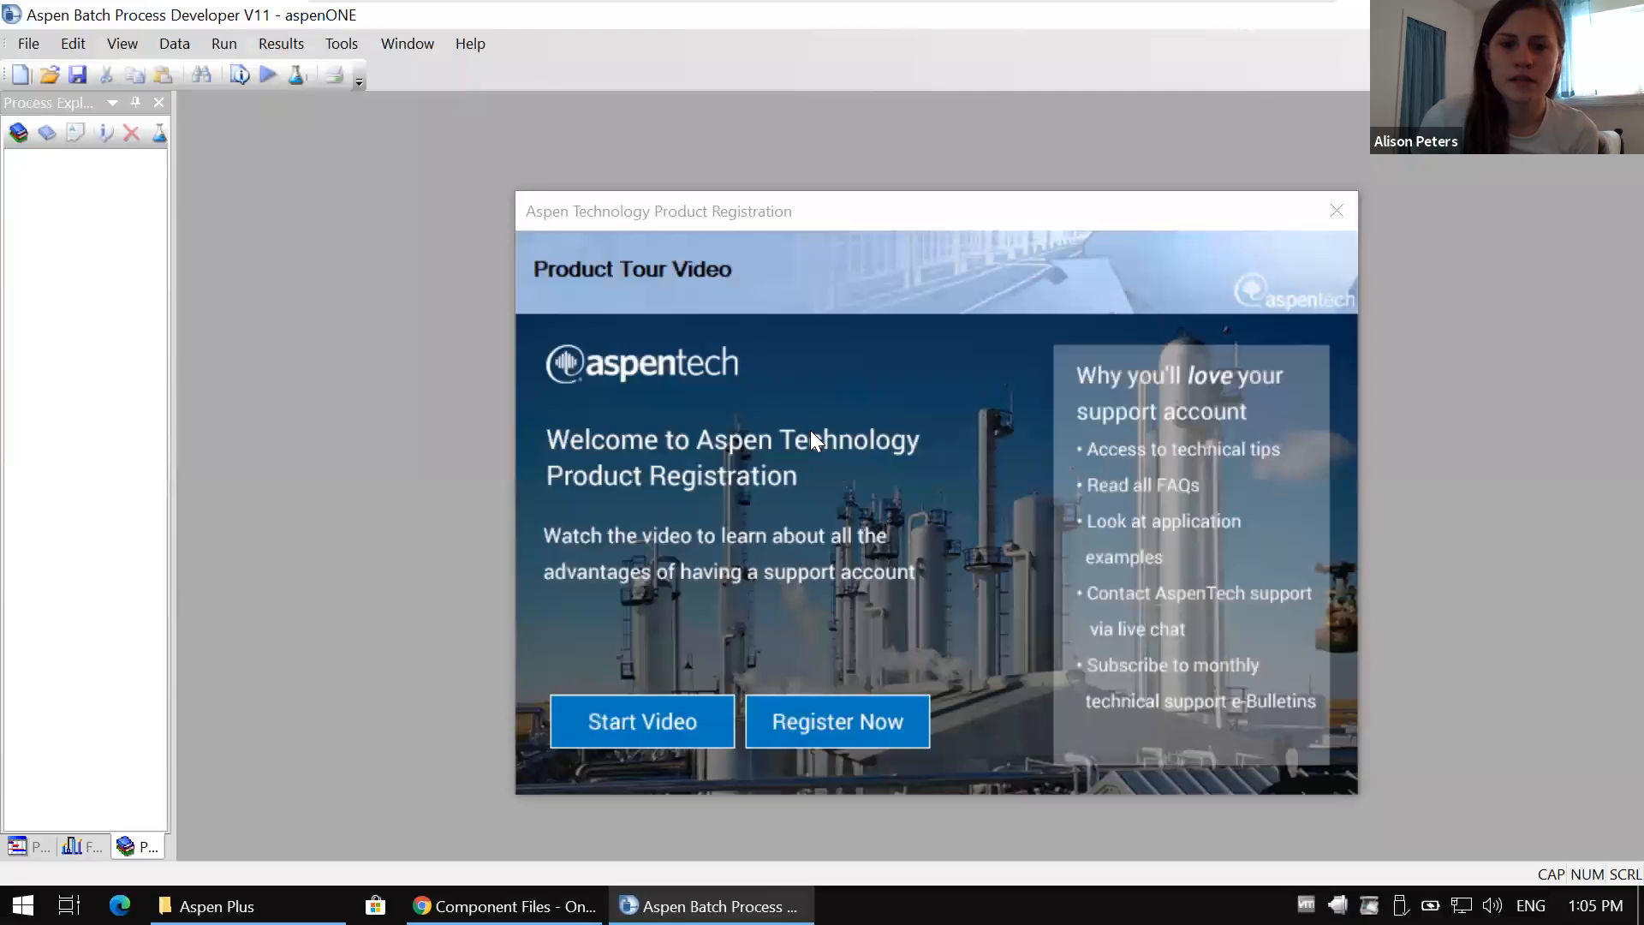
Step: Create a new blank project named Tamiflu, replacing the existing project of that name
click(1338, 211)
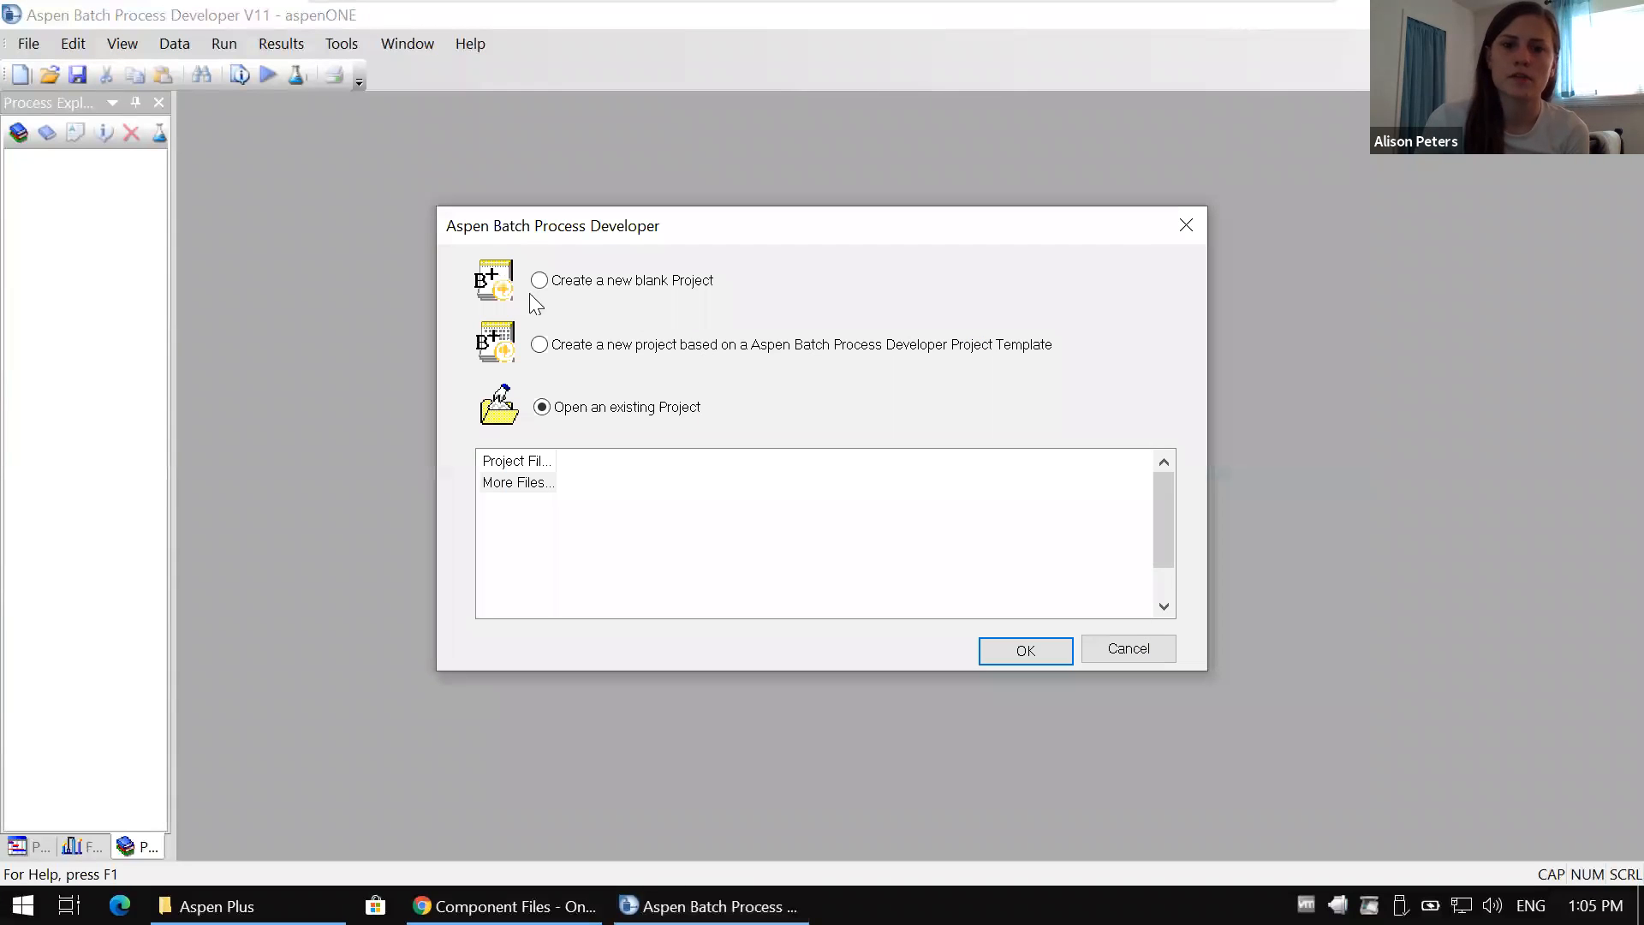
click(540, 280)
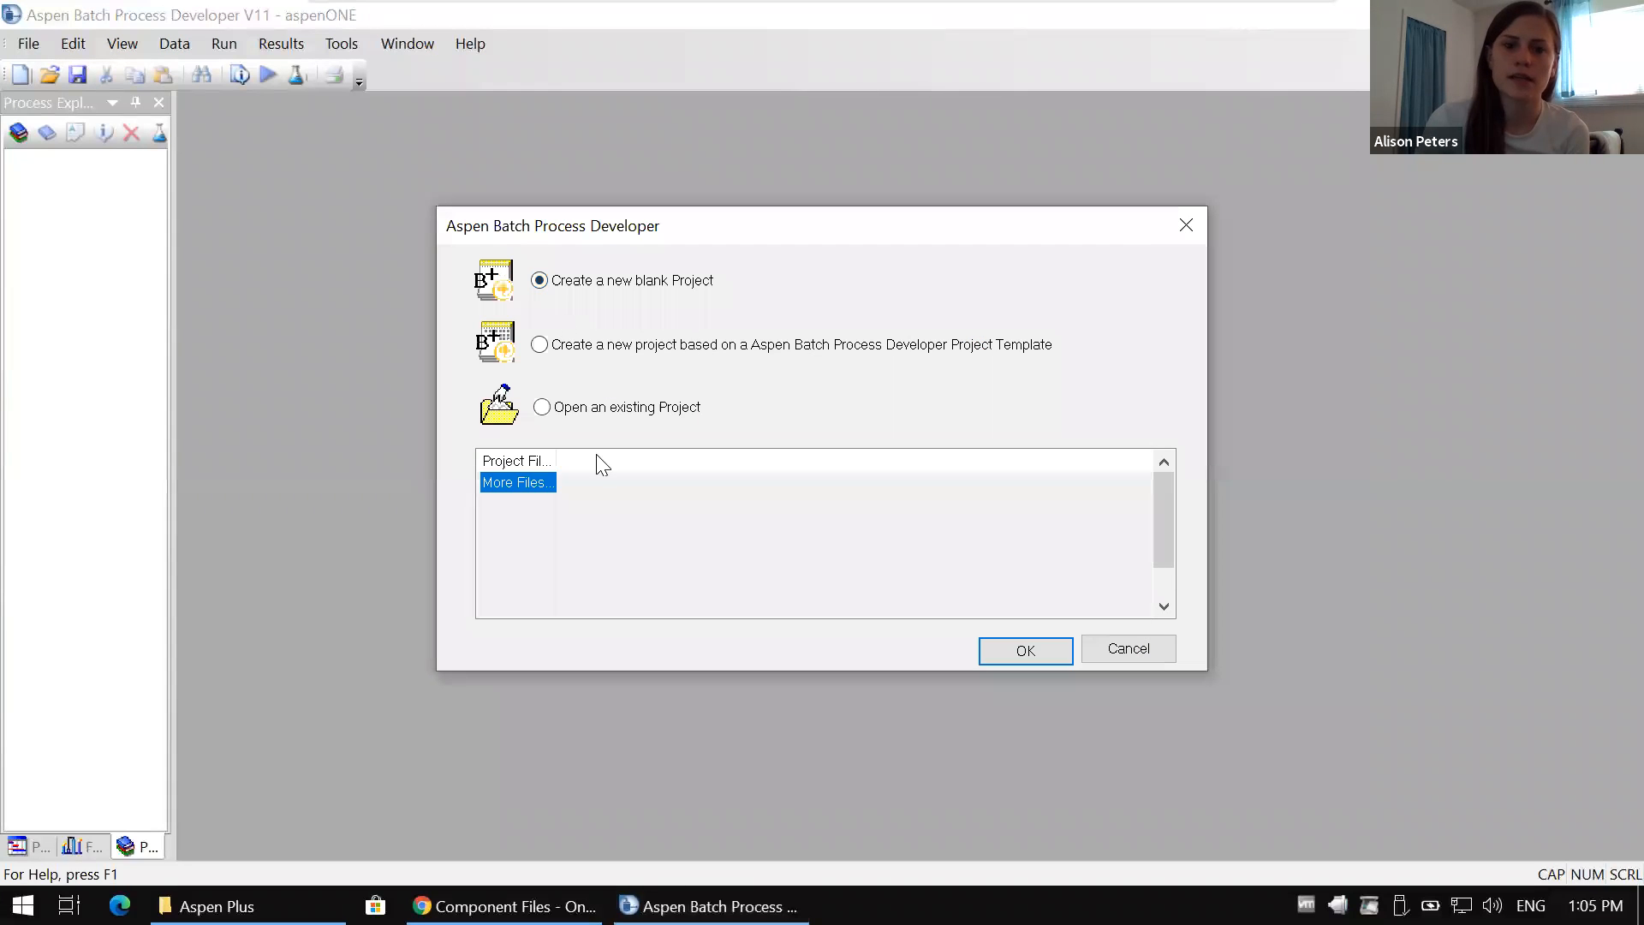
click(1006, 652)
text(Tamiflu)
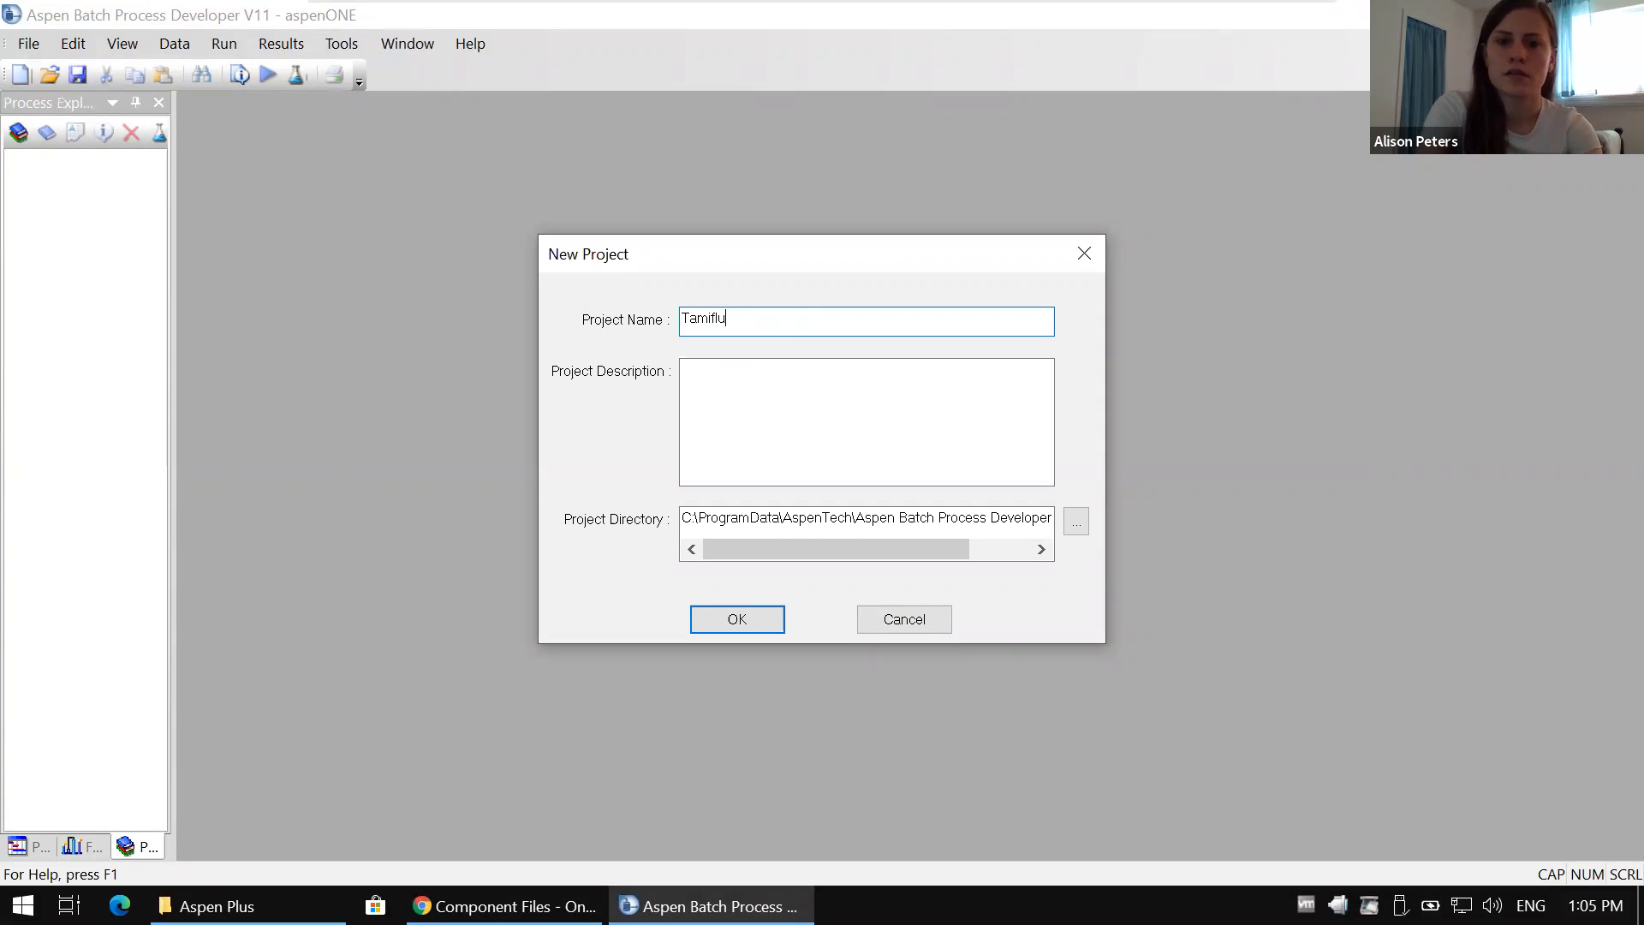
click(709, 619)
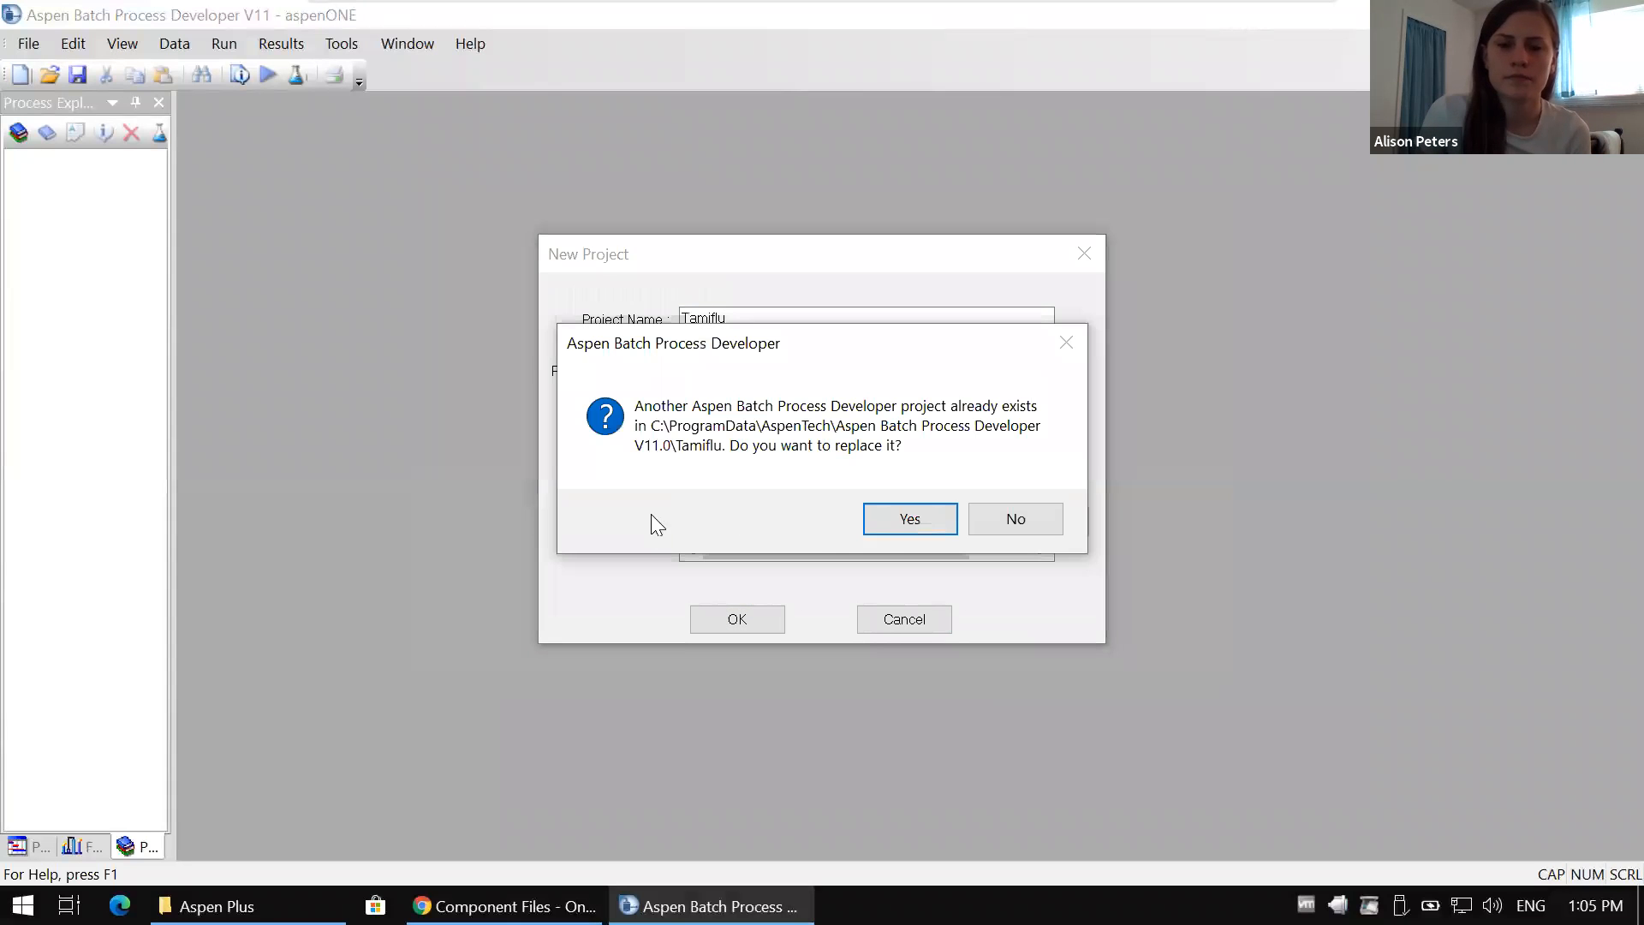
click(916, 523)
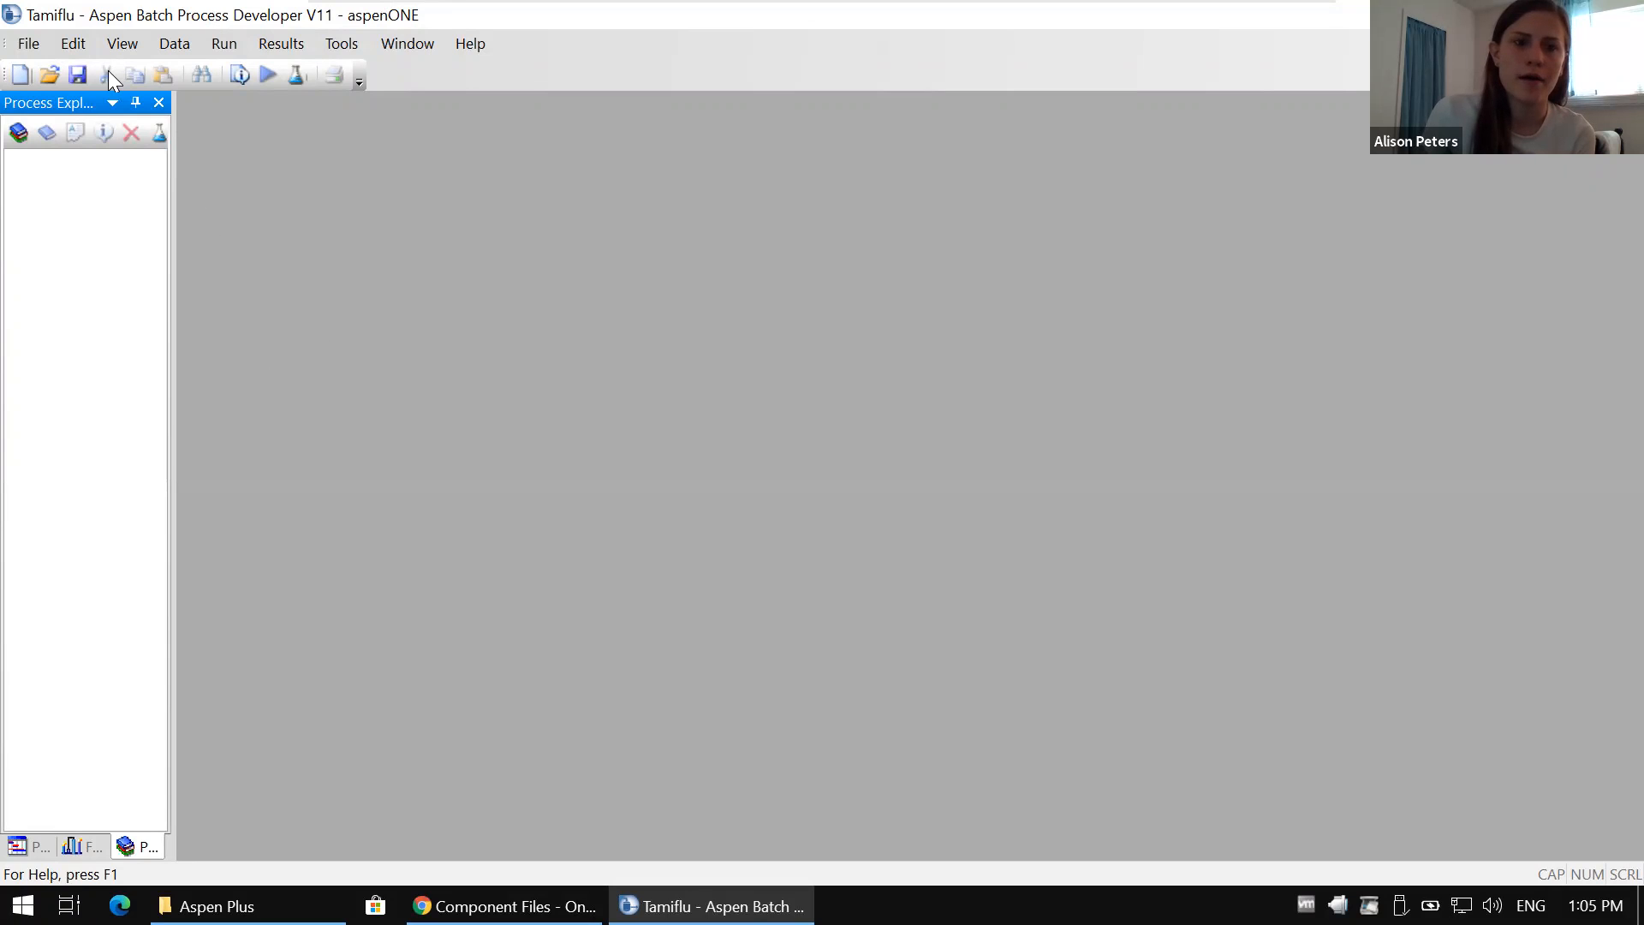
Step: Add SODIUM-CHLORIDE from the APV110.PURE37 source to the project's pure components through material import
click(176, 49)
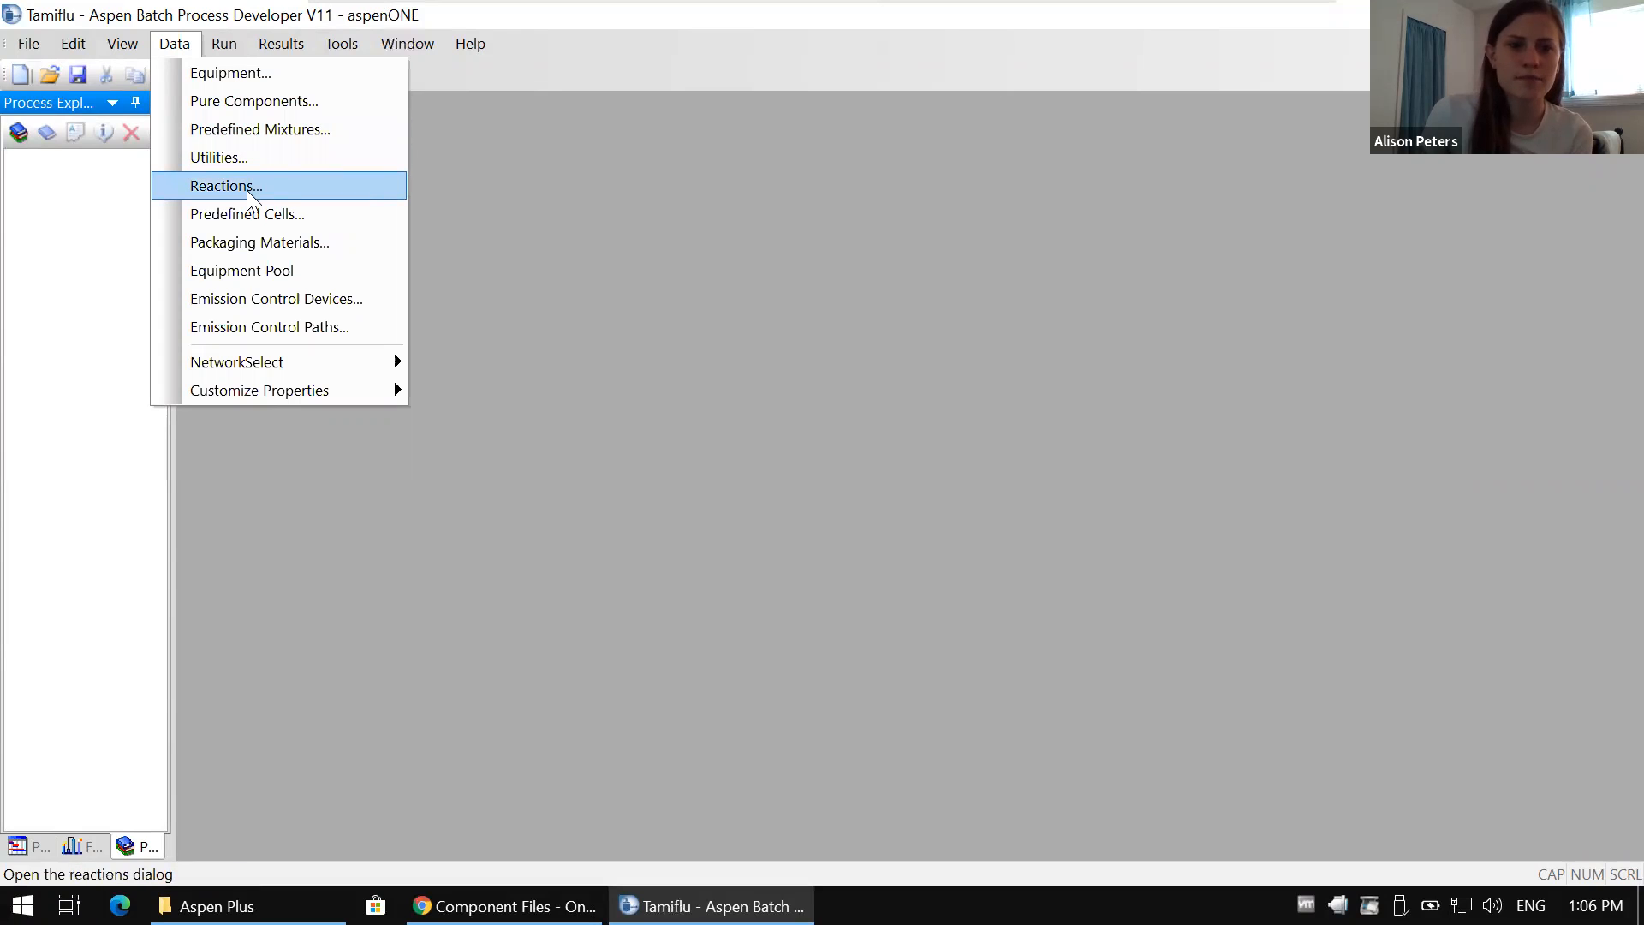
click(280, 99)
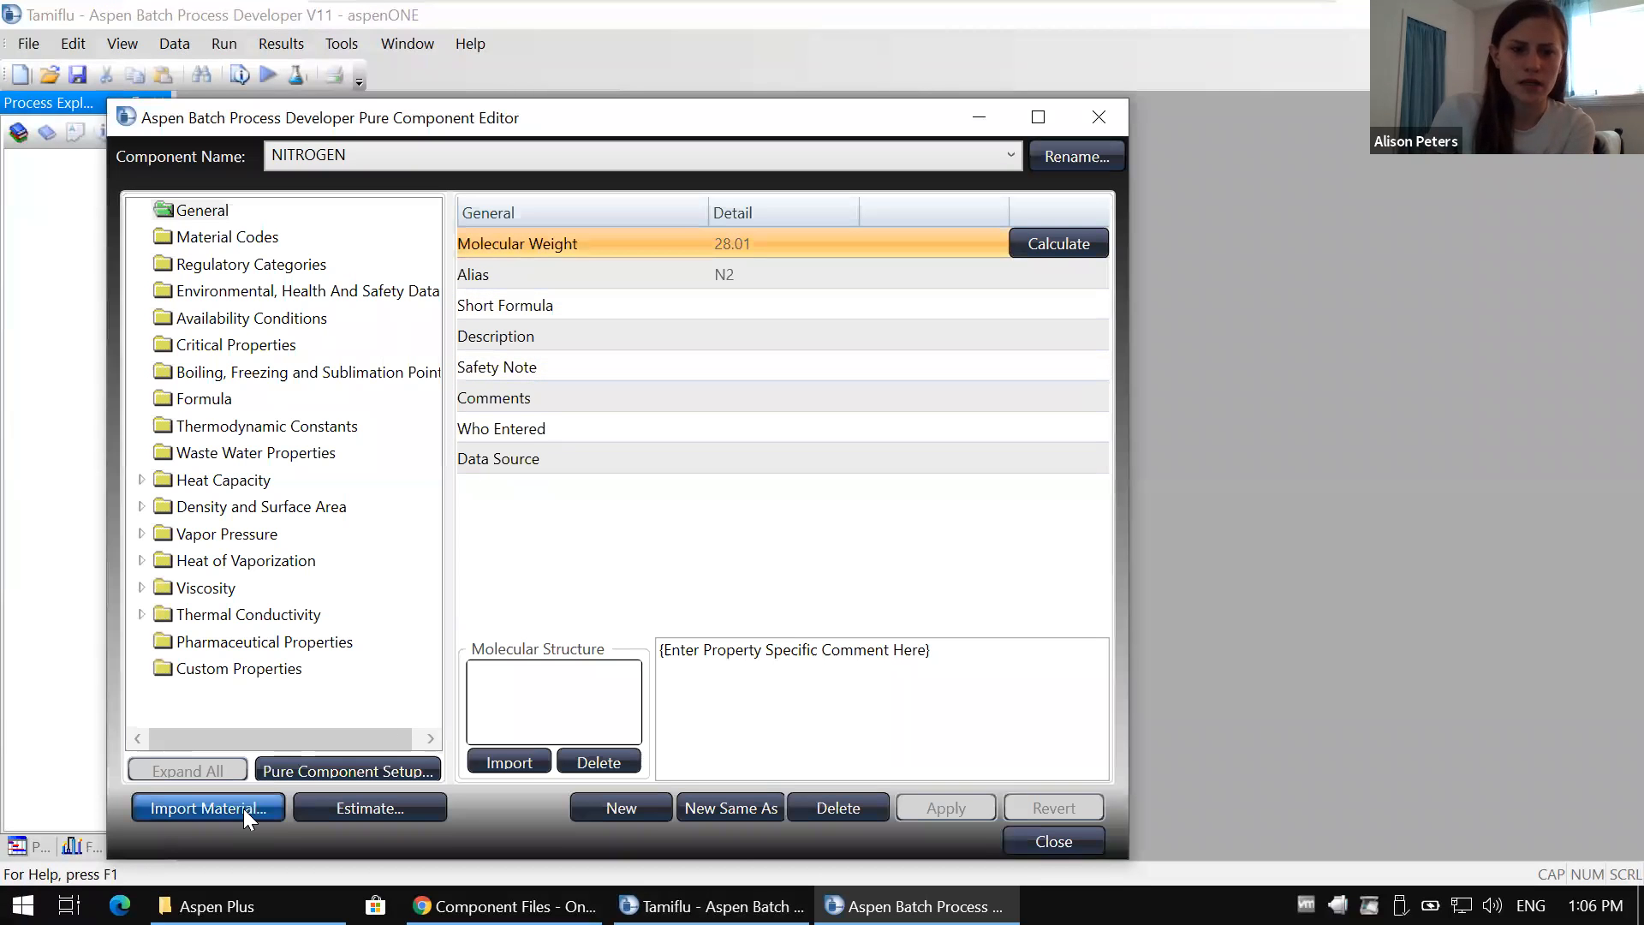
click(243, 808)
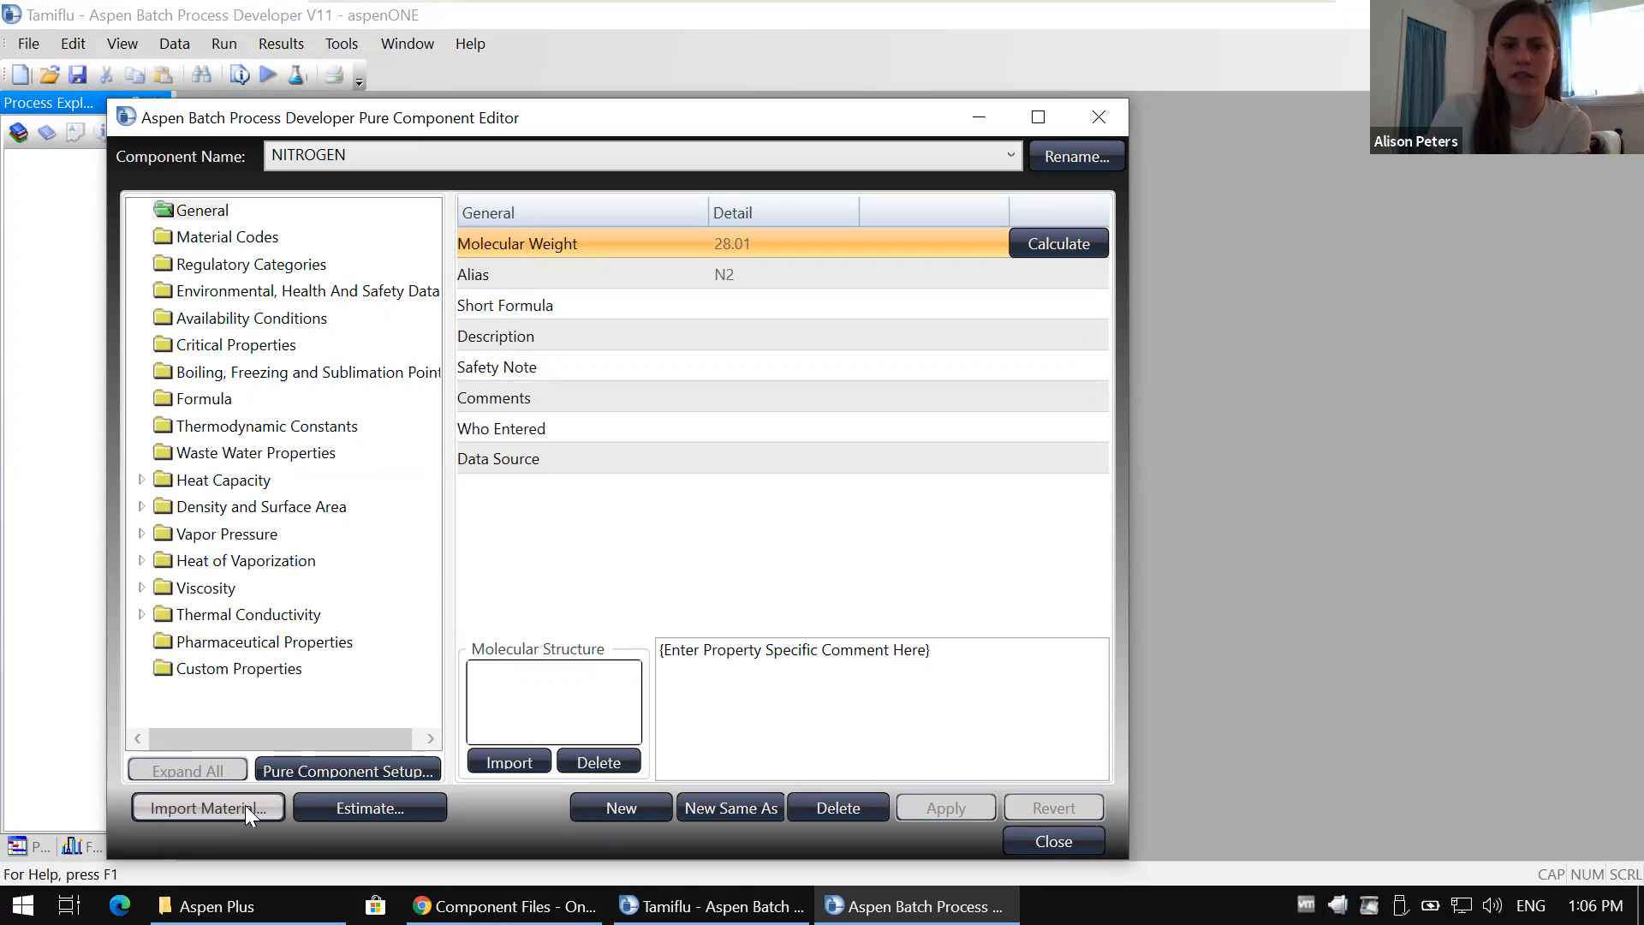
click(194, 808)
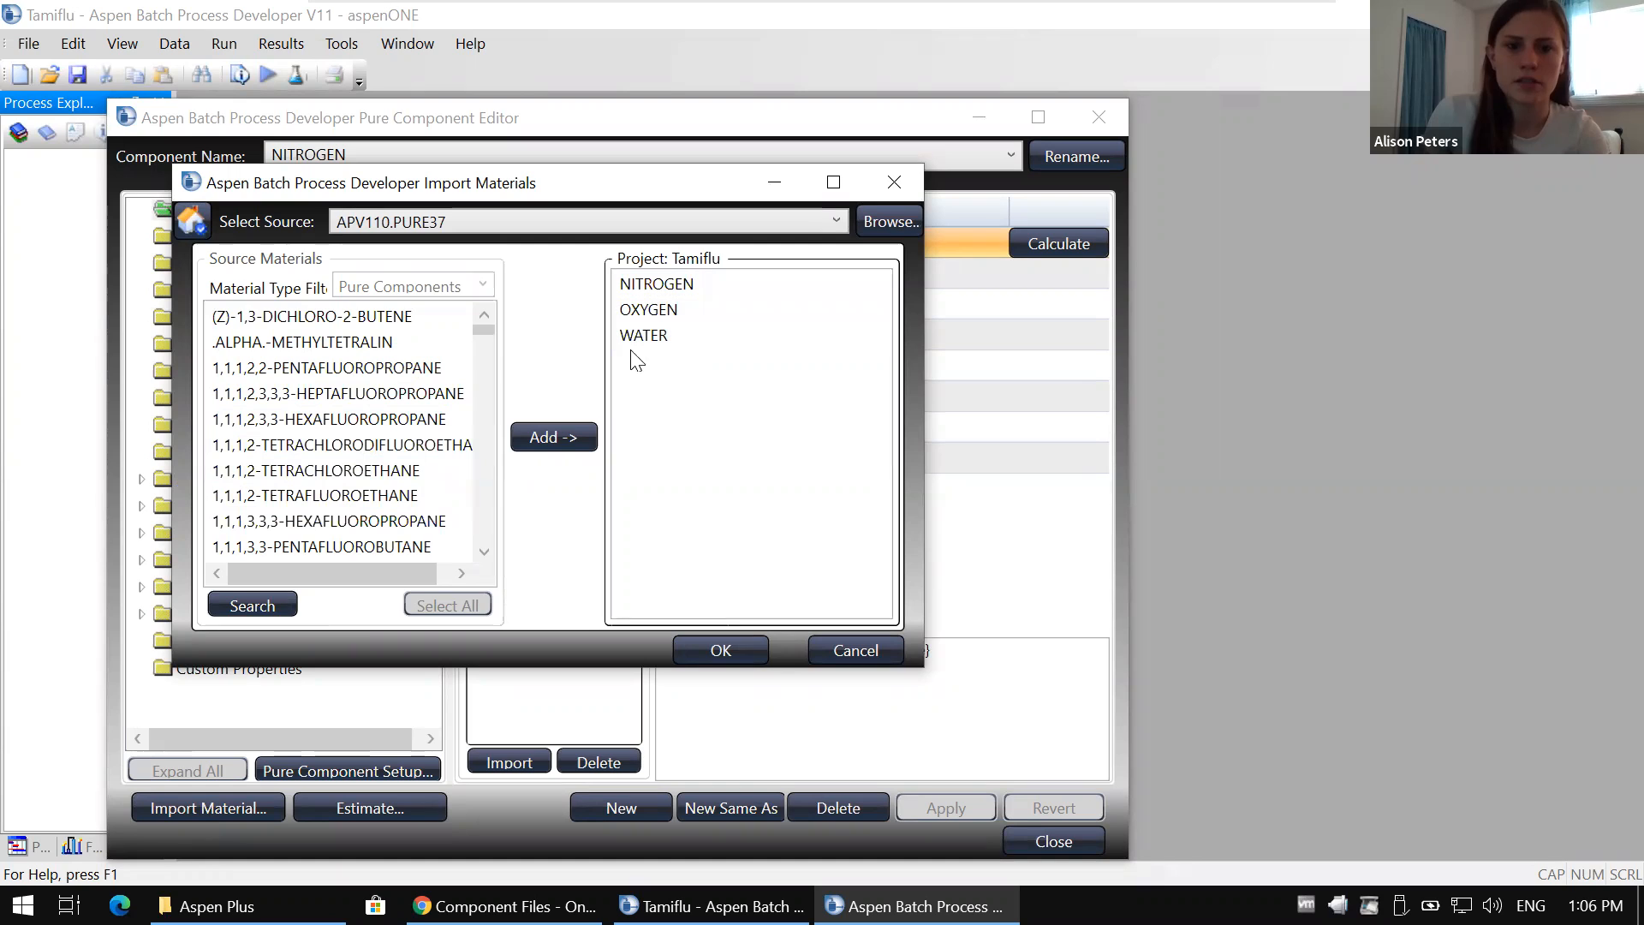
click(401, 370)
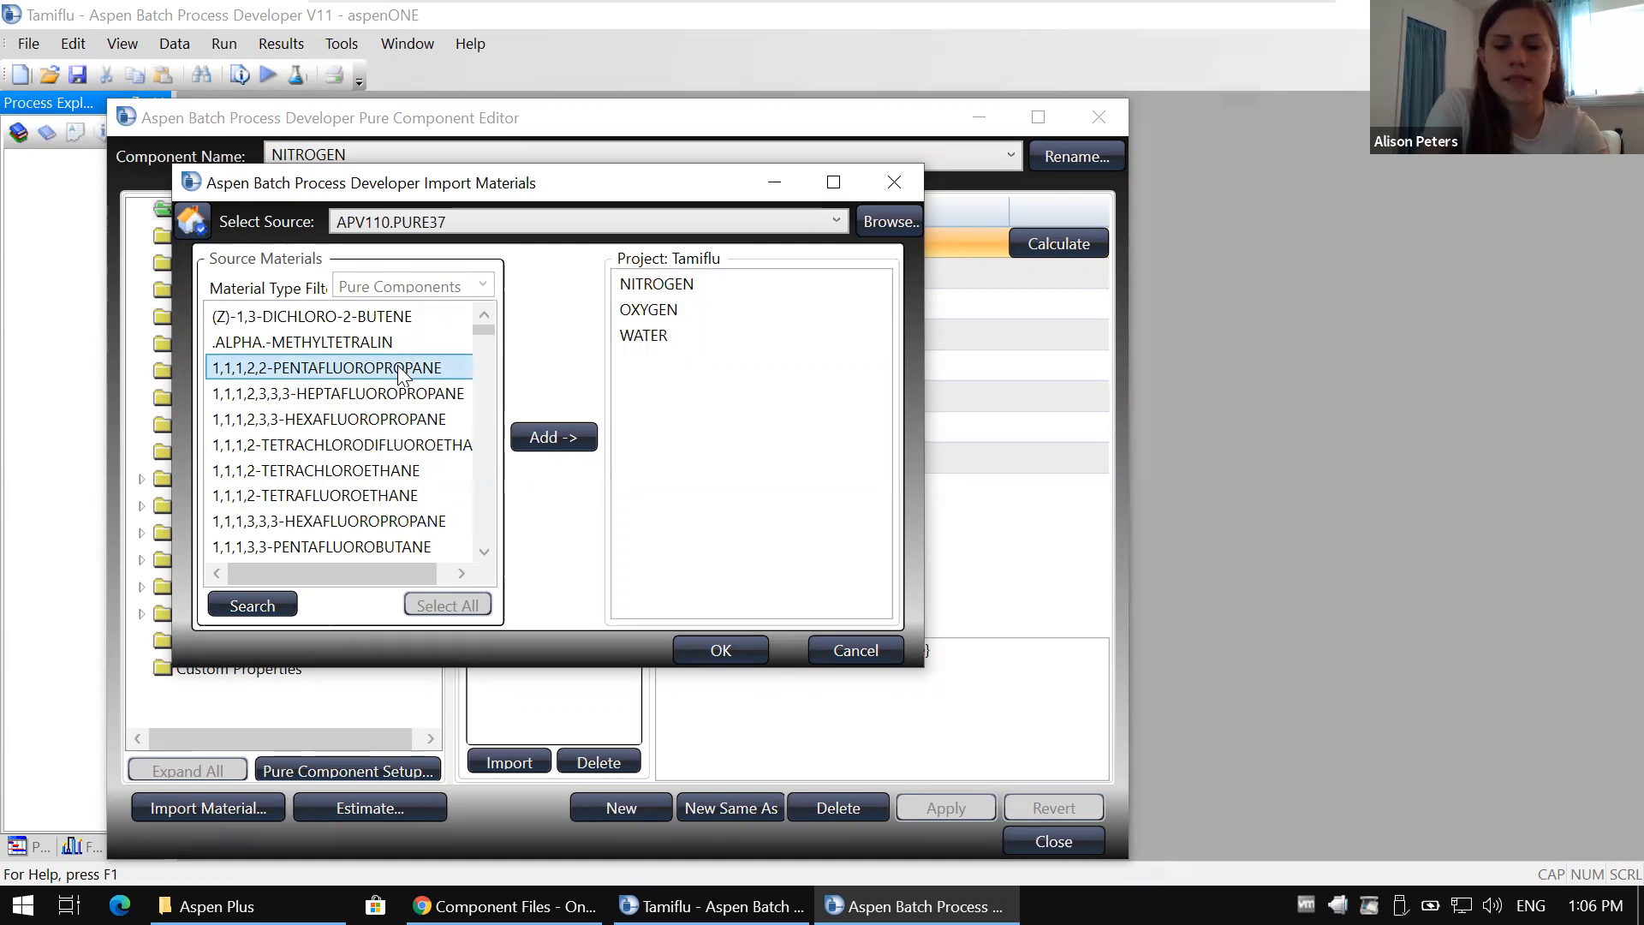
text(so)
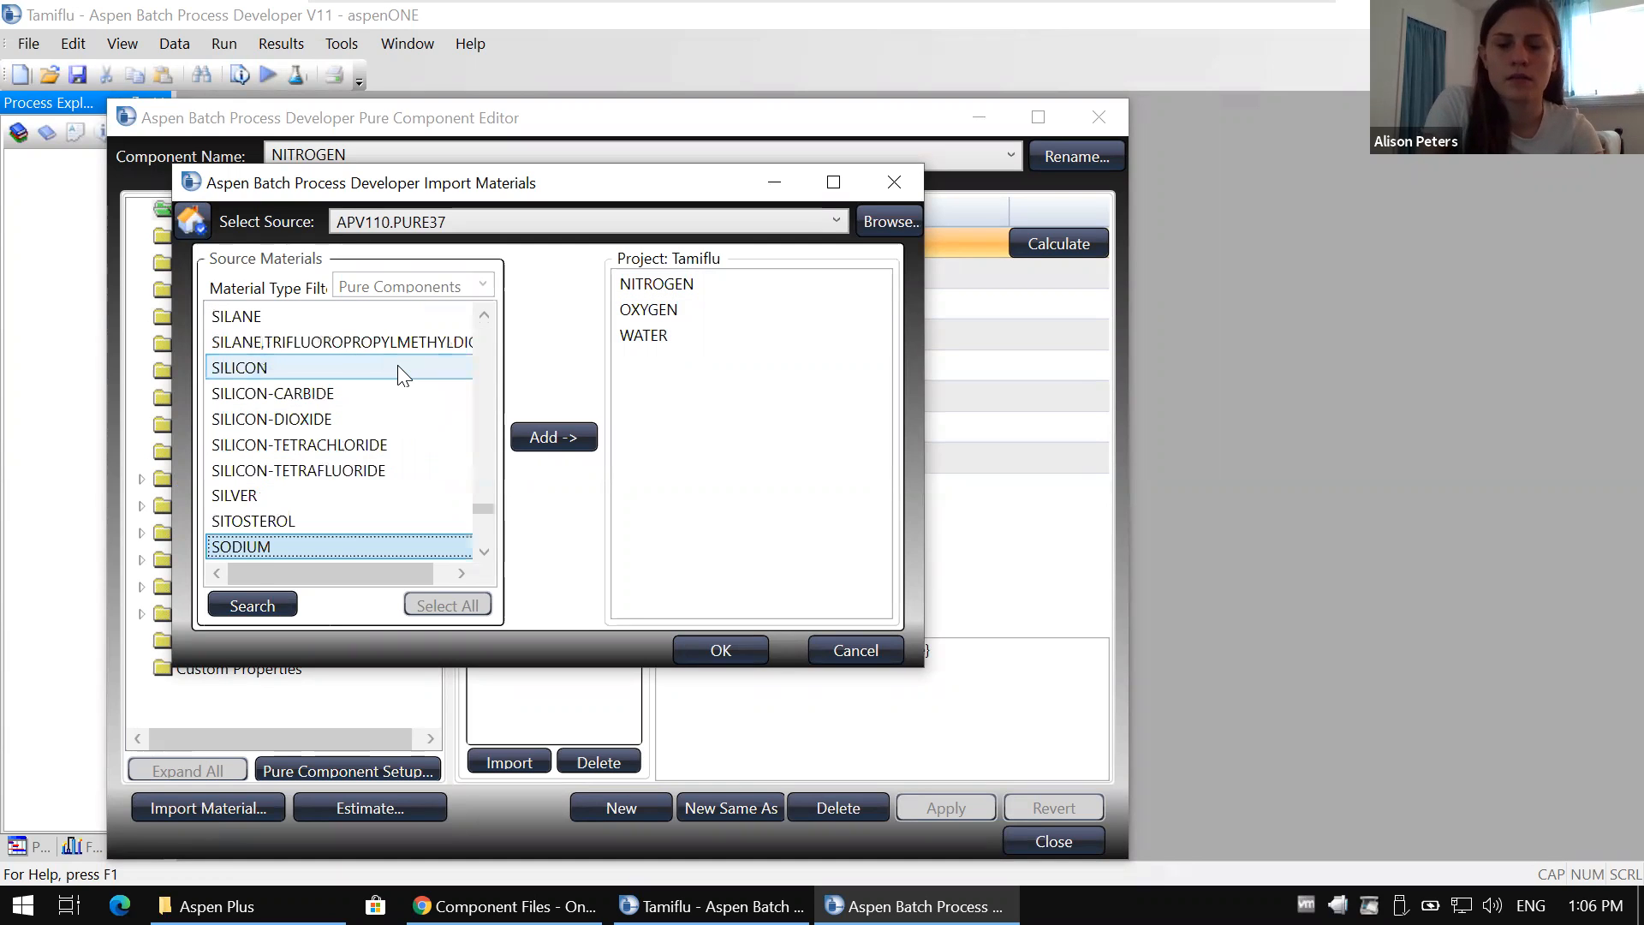
key(Down)
key(Down)
key(Down)
key(Down)
key(Down)
key(Down)
key(Down)
key(Down)
key(Down)
key(Down)
key(Down)
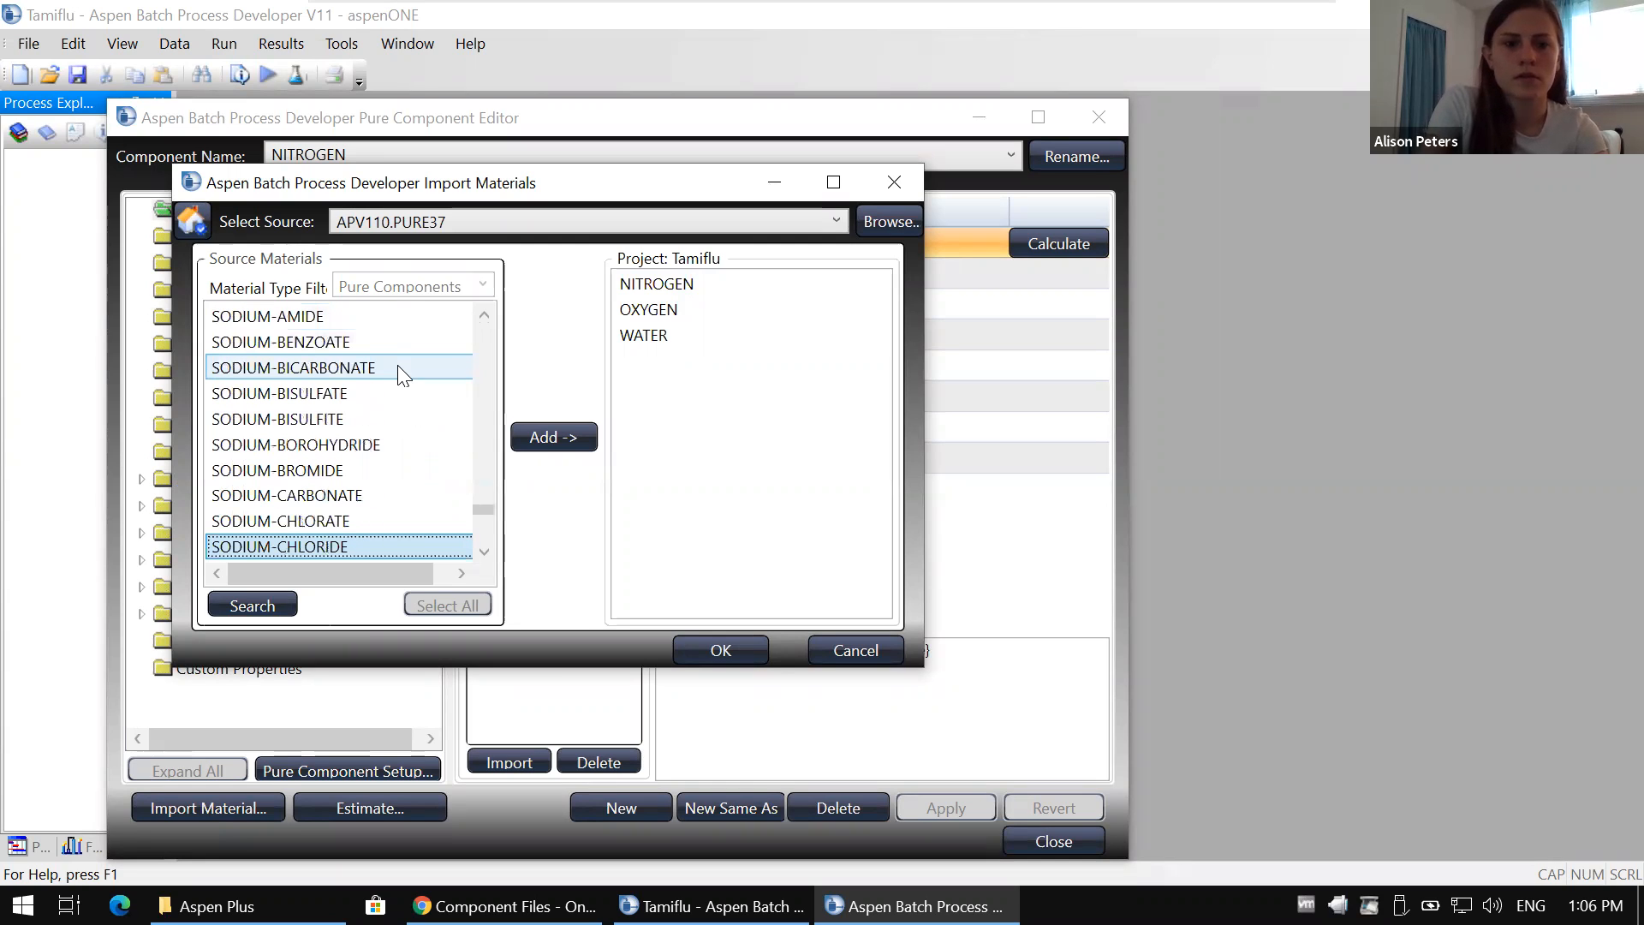
click(562, 443)
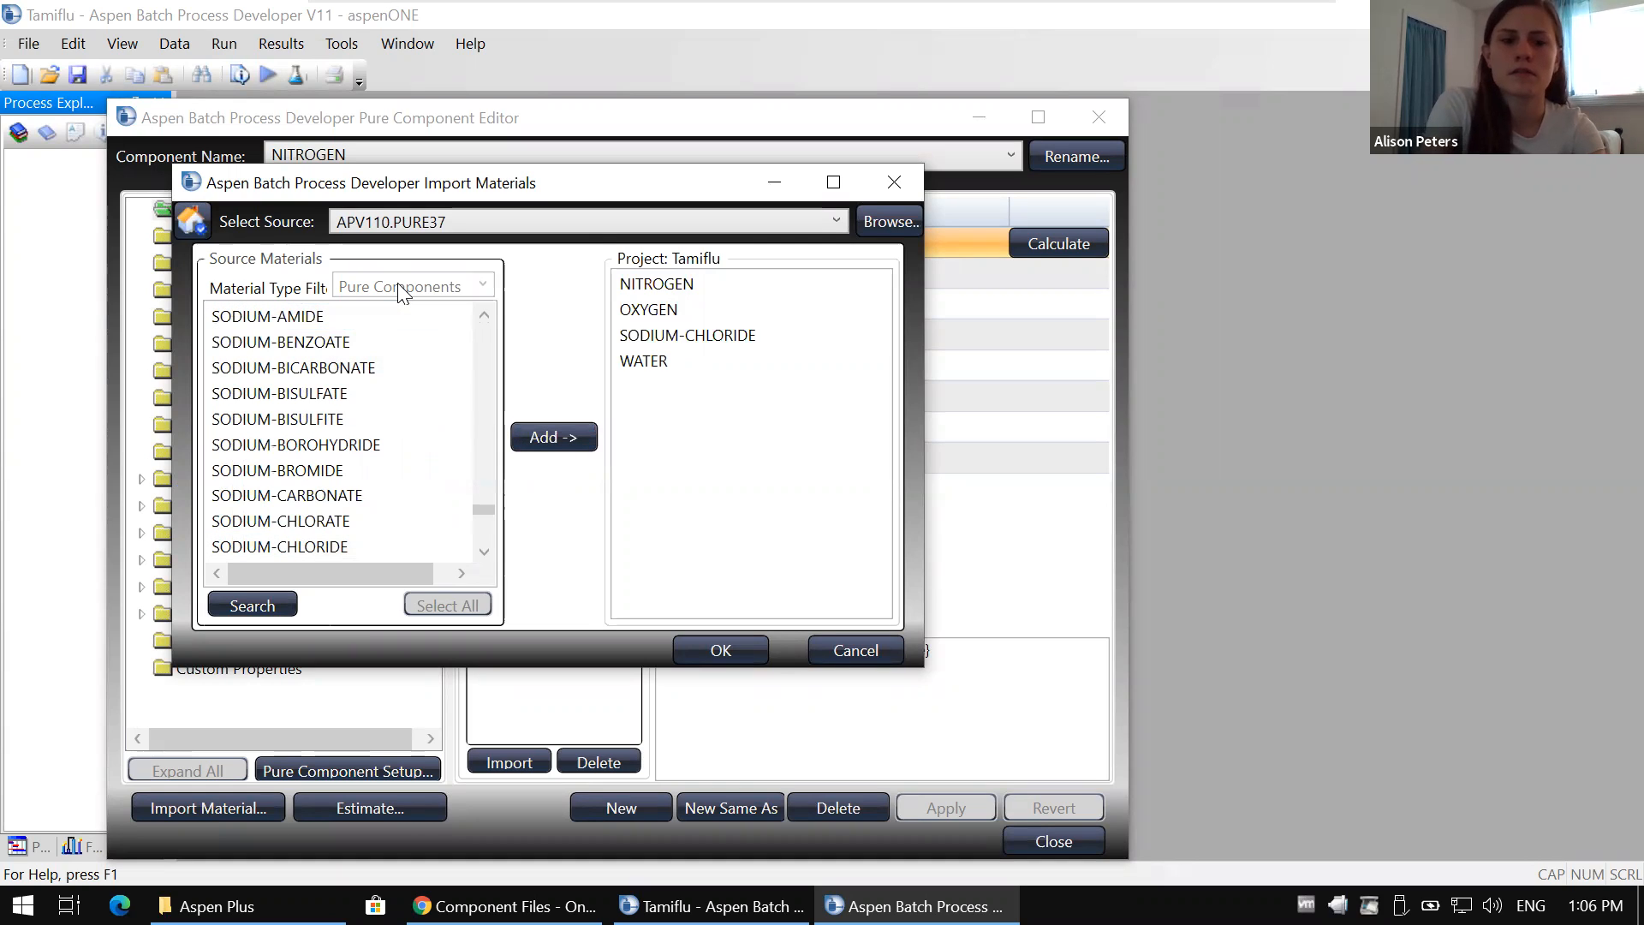
Step: Add TOLUENE from the same source to the project's materials and complete the import
click(393, 378)
text(to)
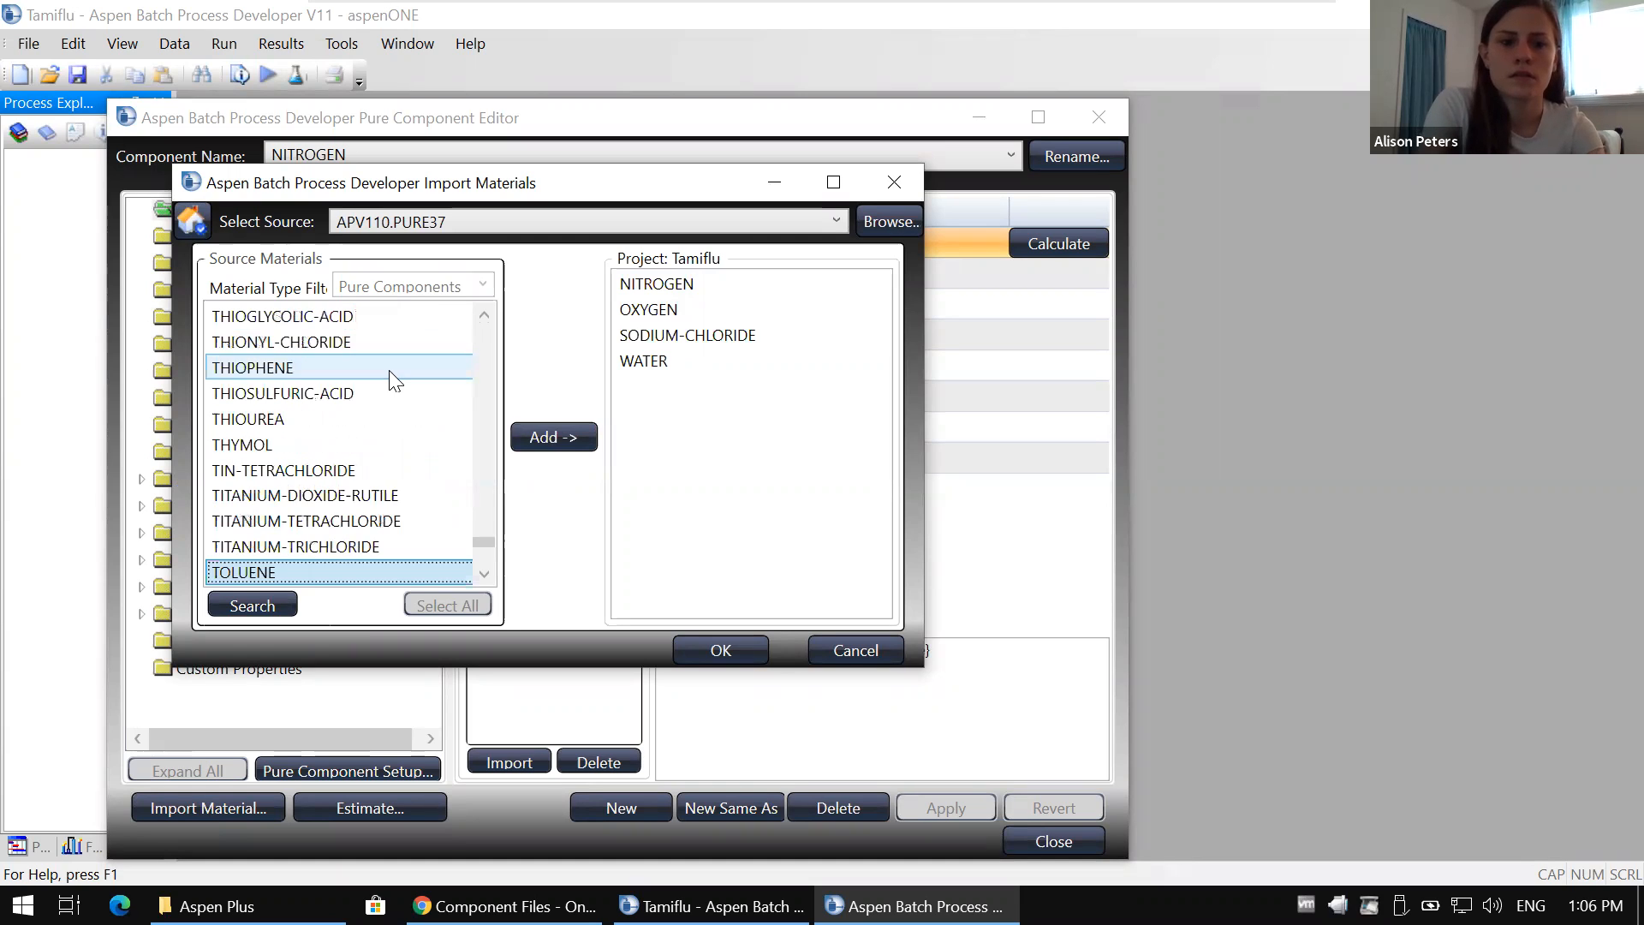
click(572, 439)
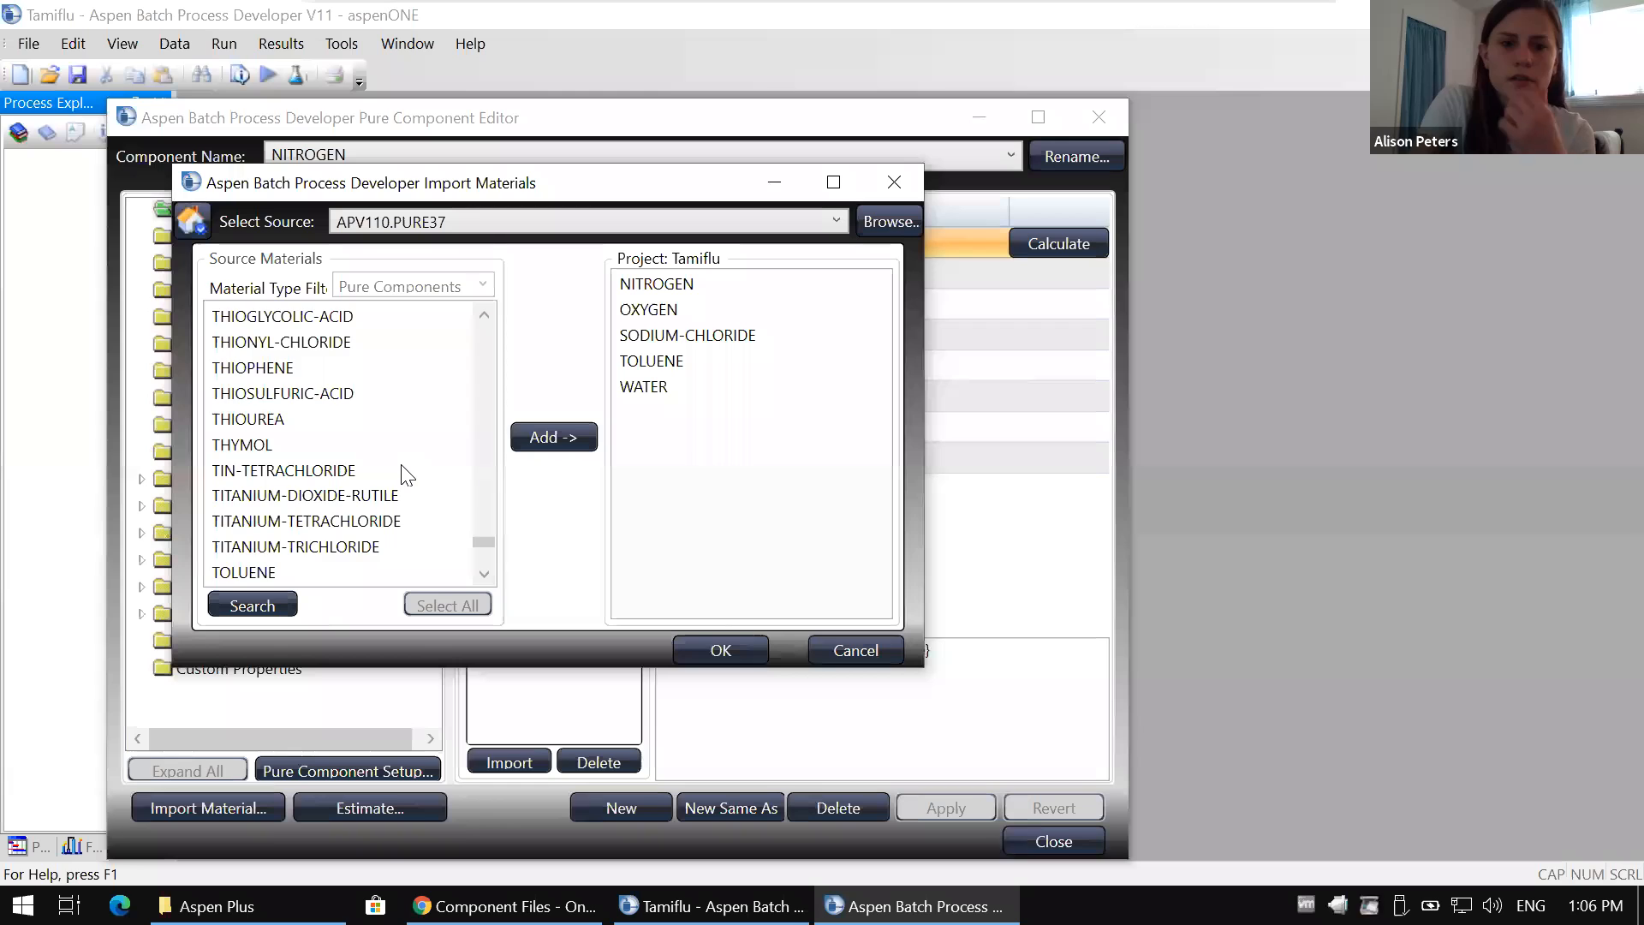
scroll(404, 474, up, 8)
click(713, 649)
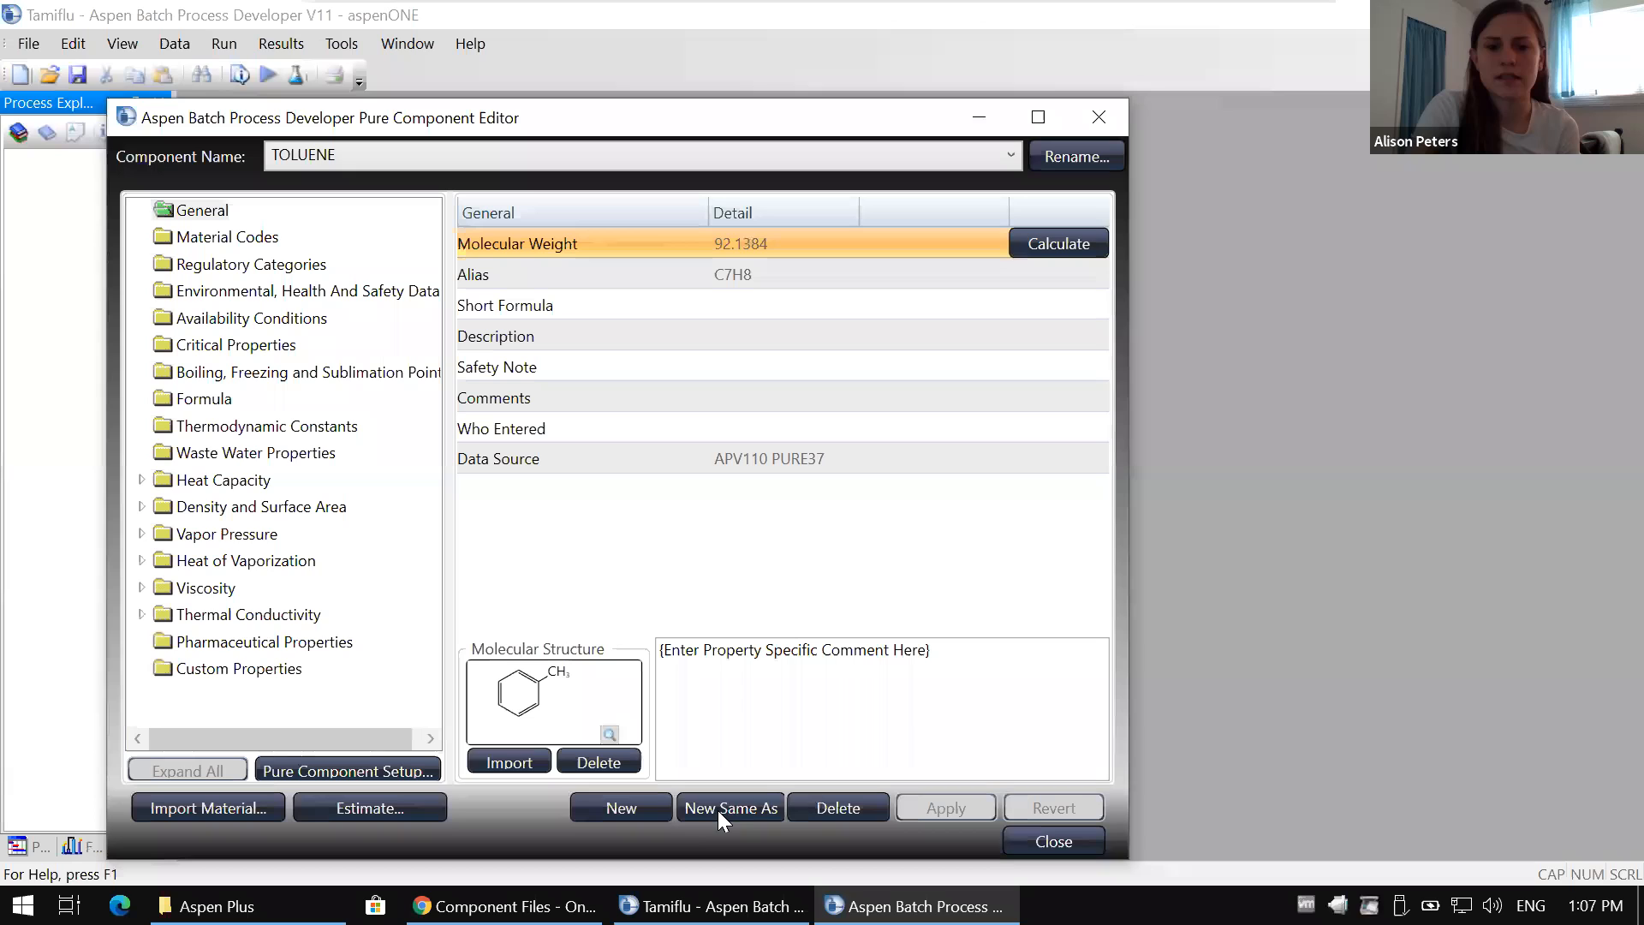
Step: Create a new pure component named epoxide
click(637, 810)
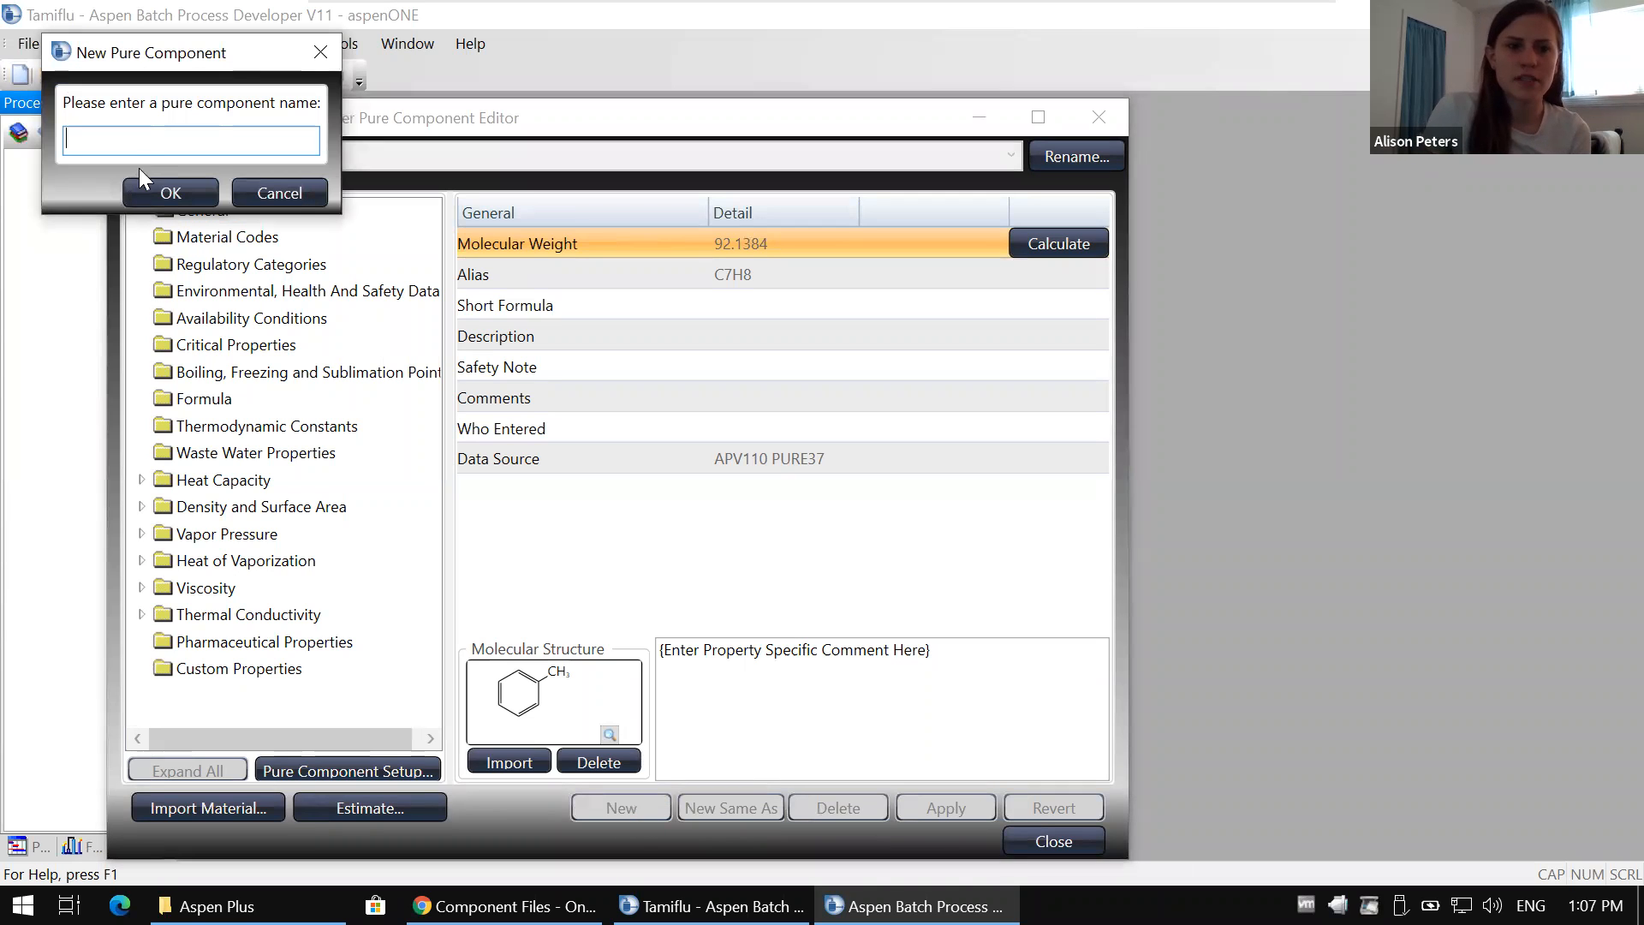
text(epoxide)
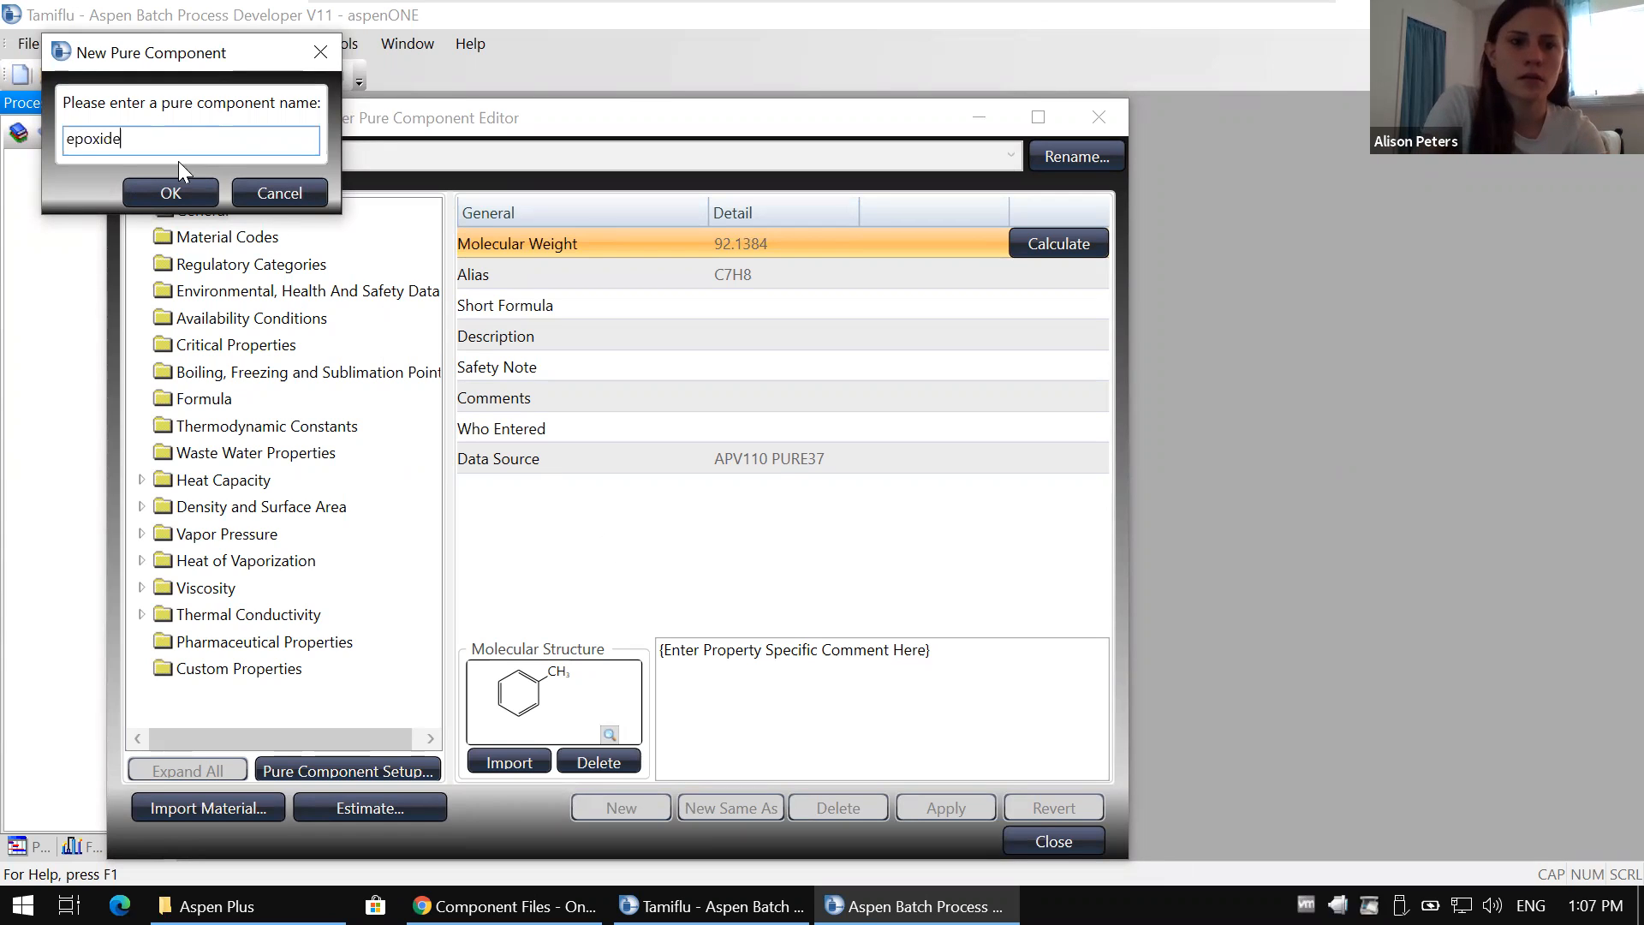
click(169, 194)
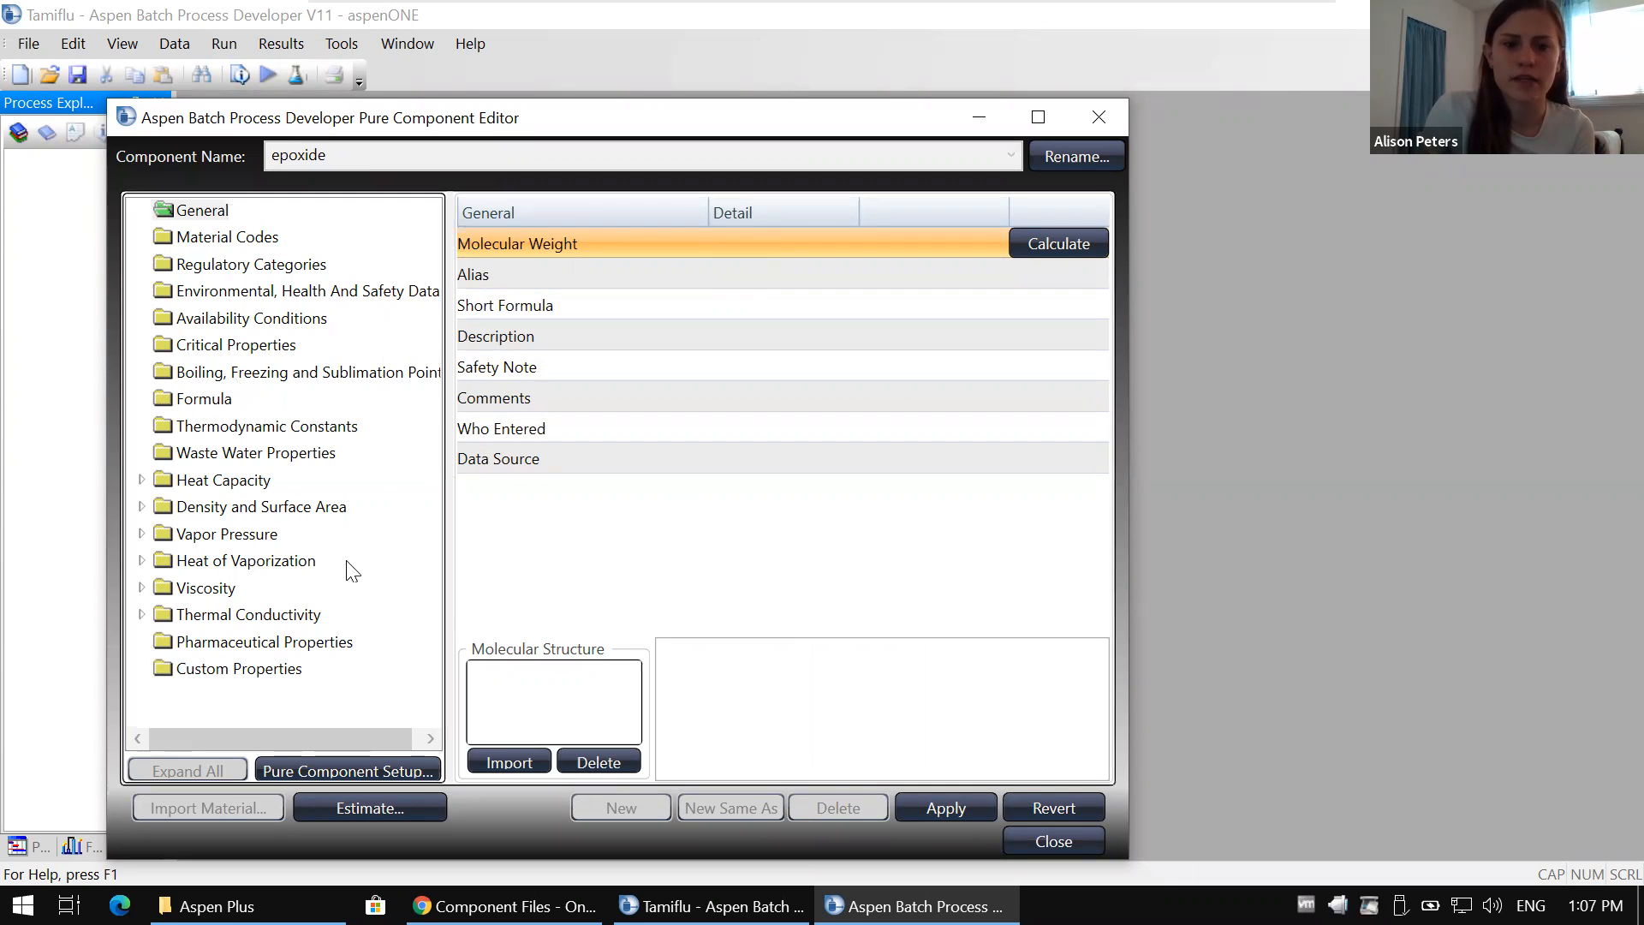
Step: Import epoxide's molecular structure from the mol file in Downloads and accept the molecular weight and formula update
click(526, 760)
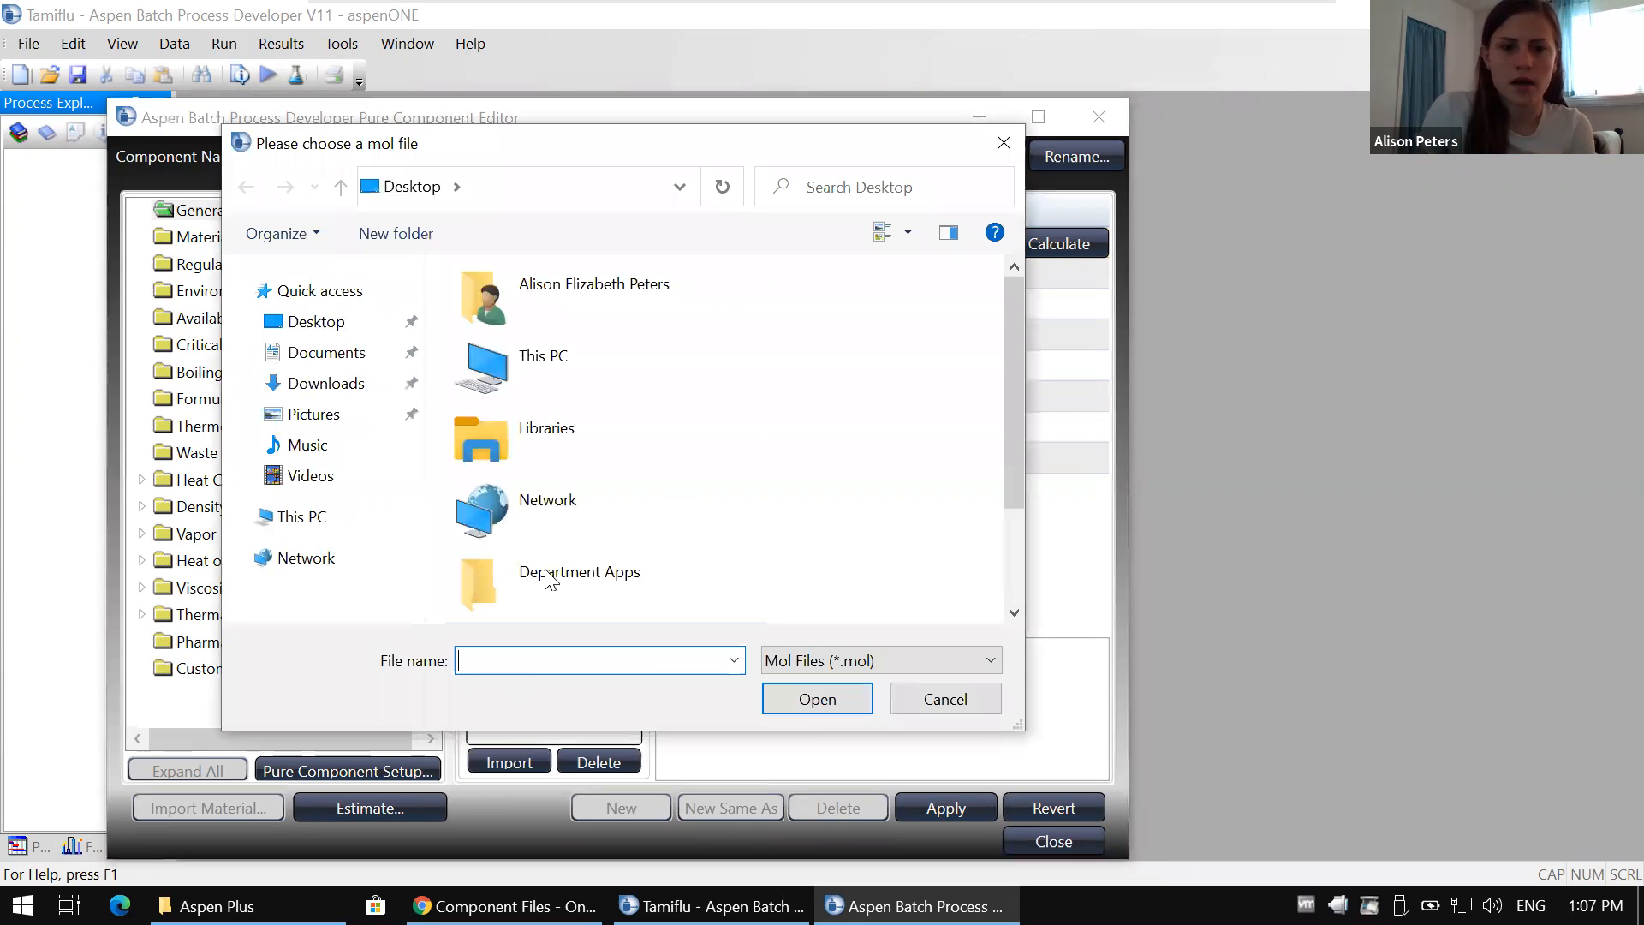
click(328, 384)
double_click(578, 352)
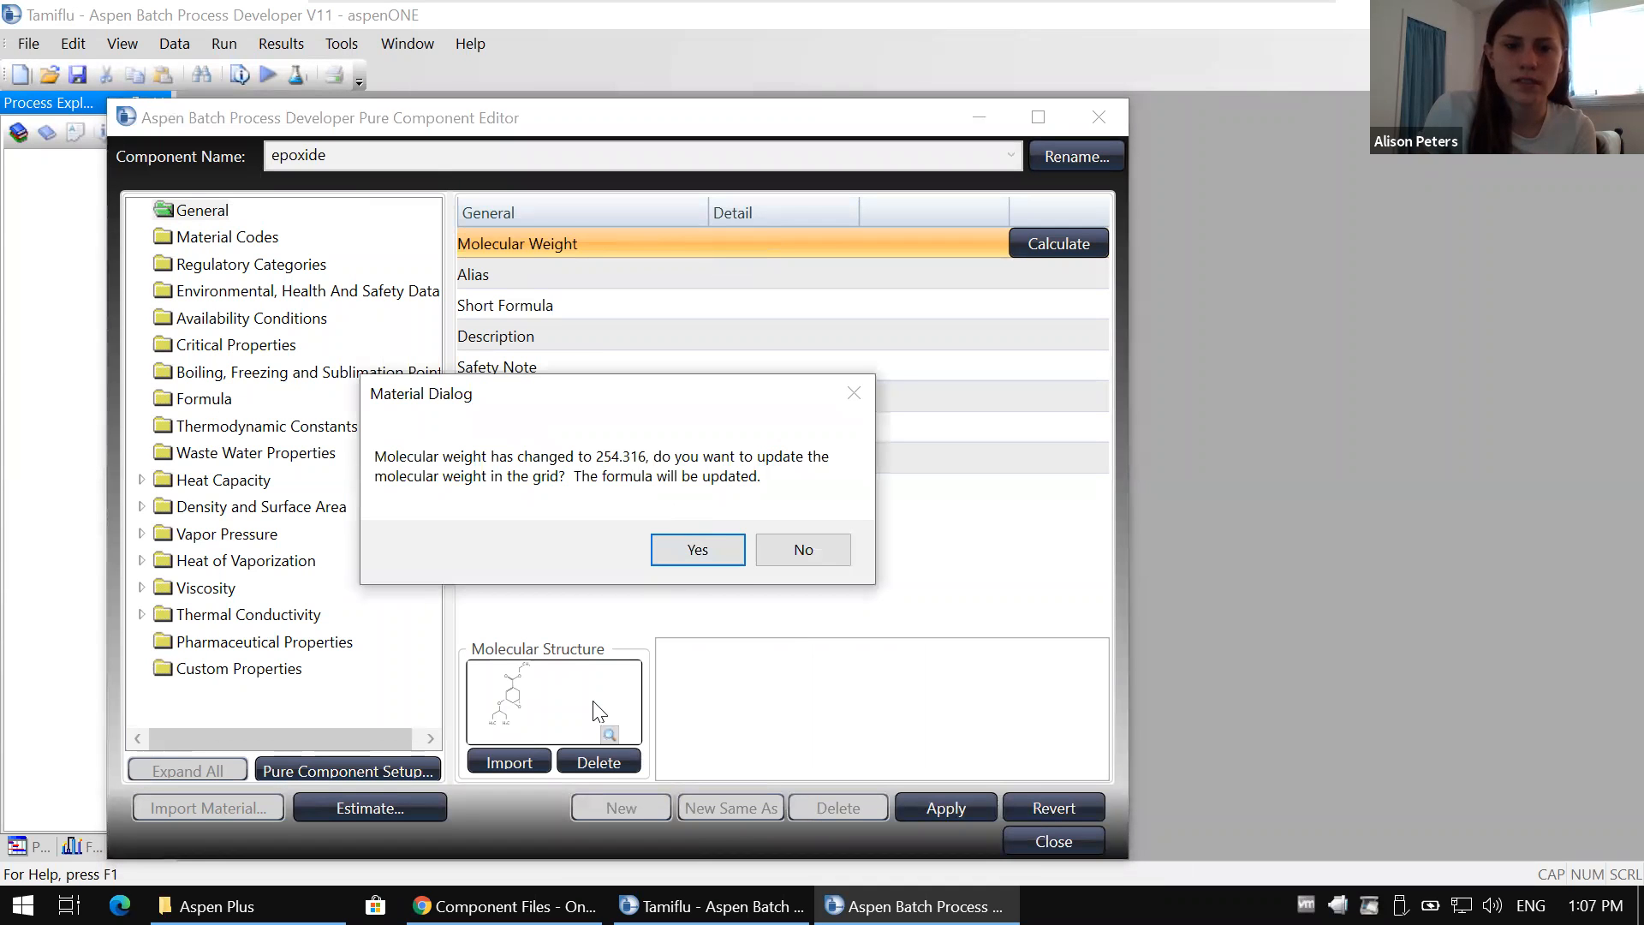
click(710, 551)
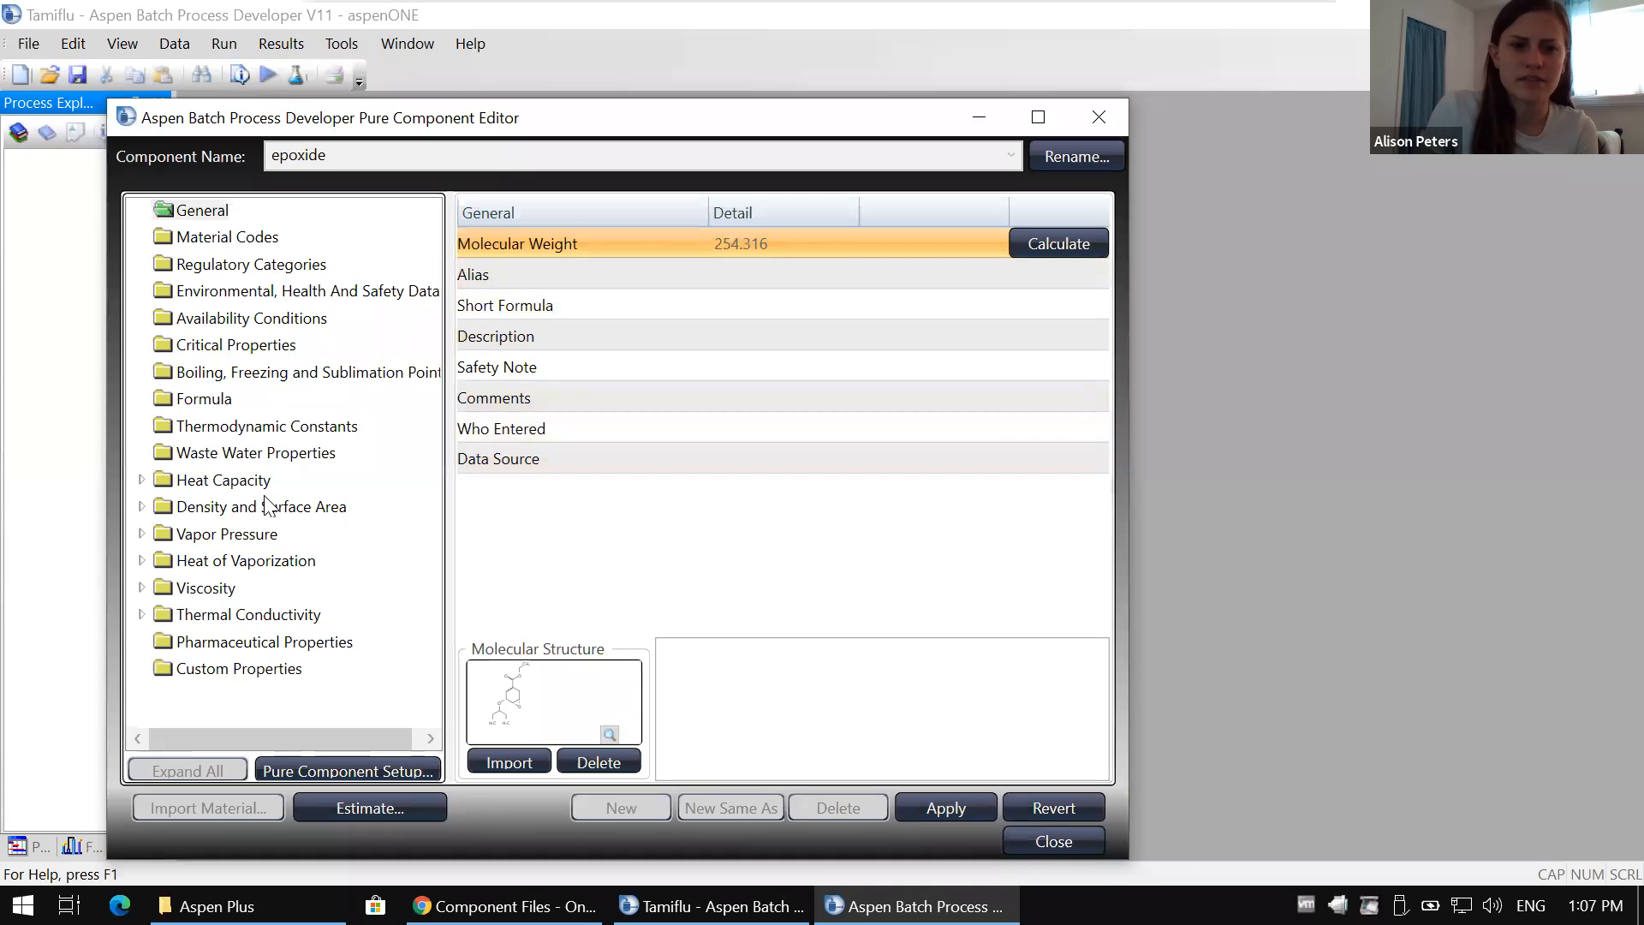
Step: Check epoxide's heat capacity, heat of vaporization and viscosity entries, and apply the new component before closing the editor
click(229, 478)
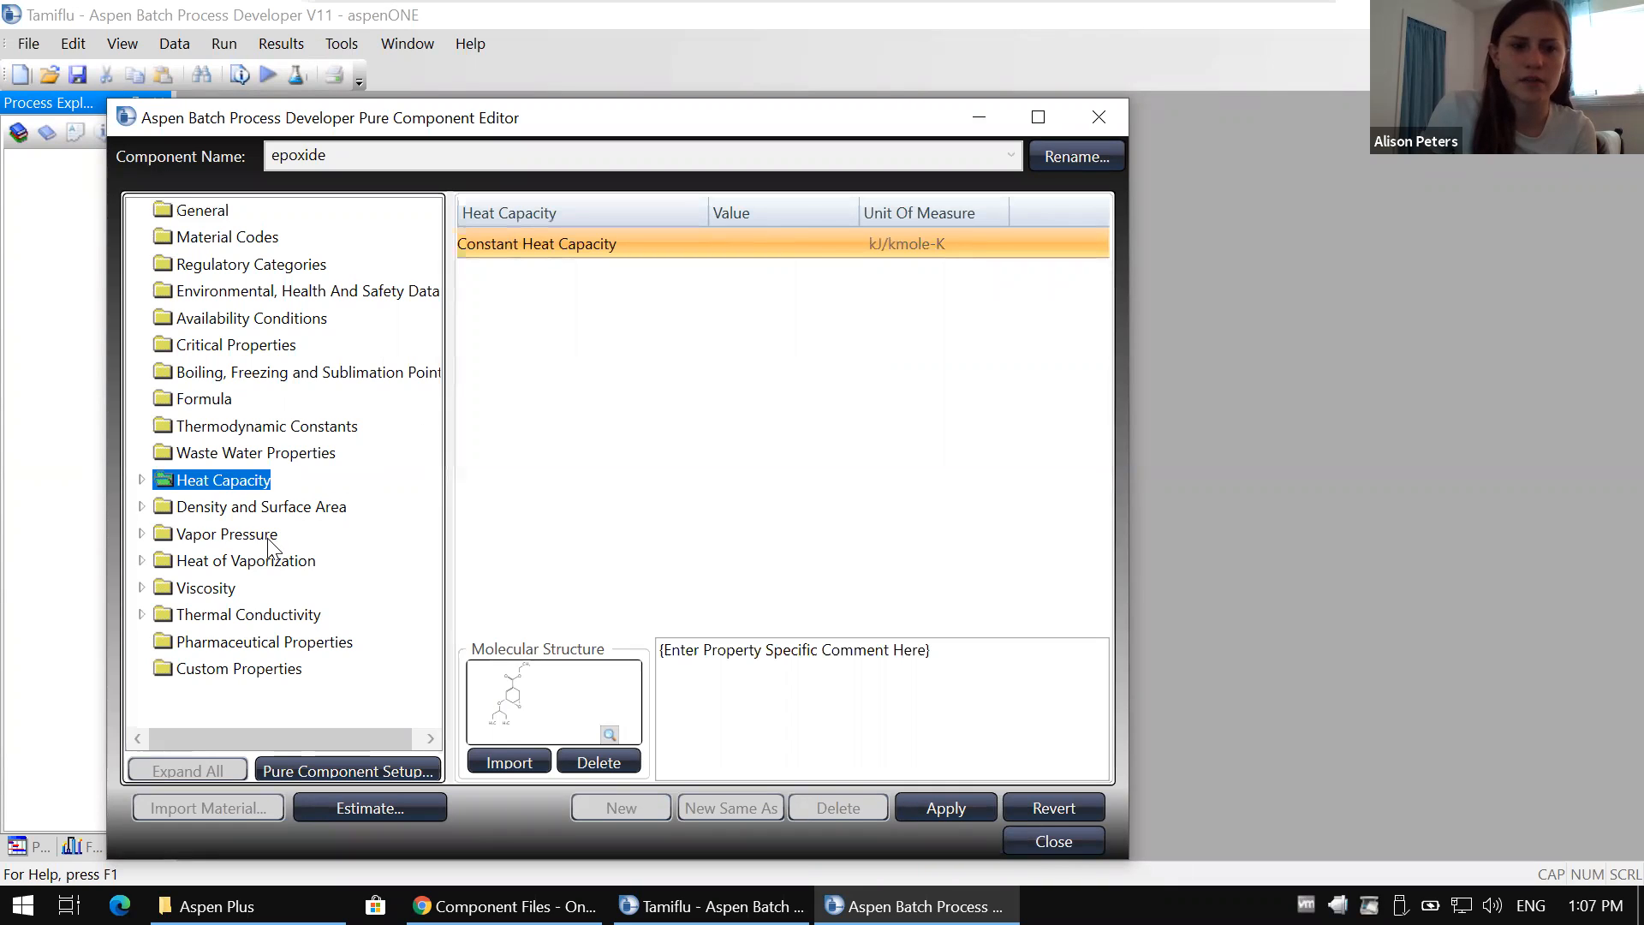
click(264, 563)
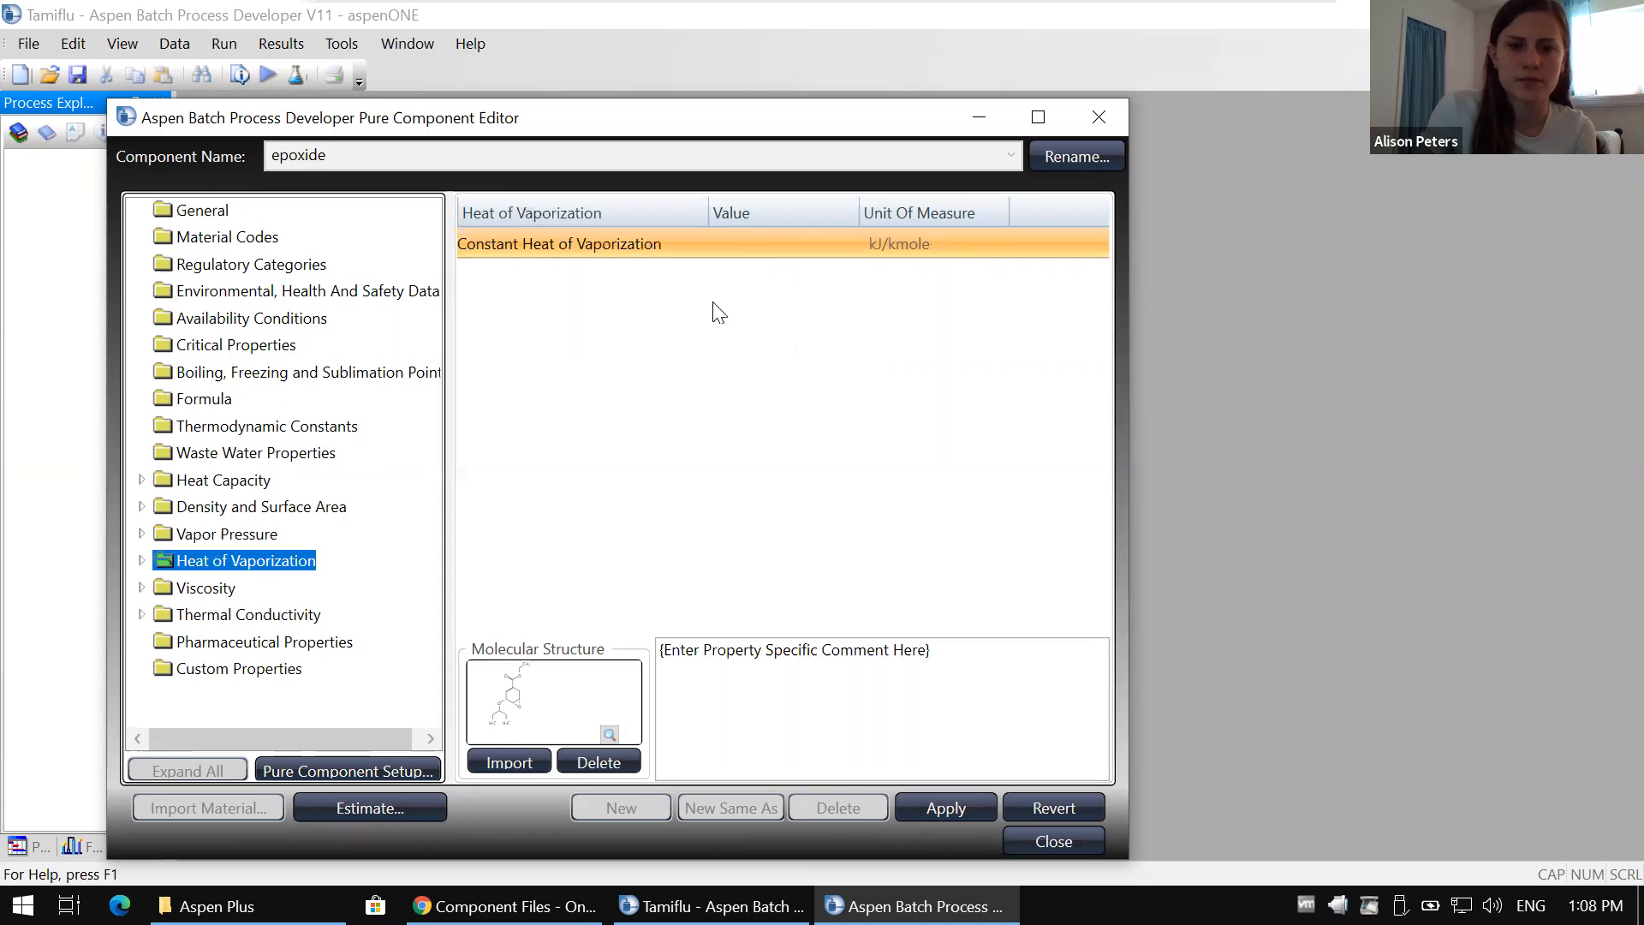
click(205, 589)
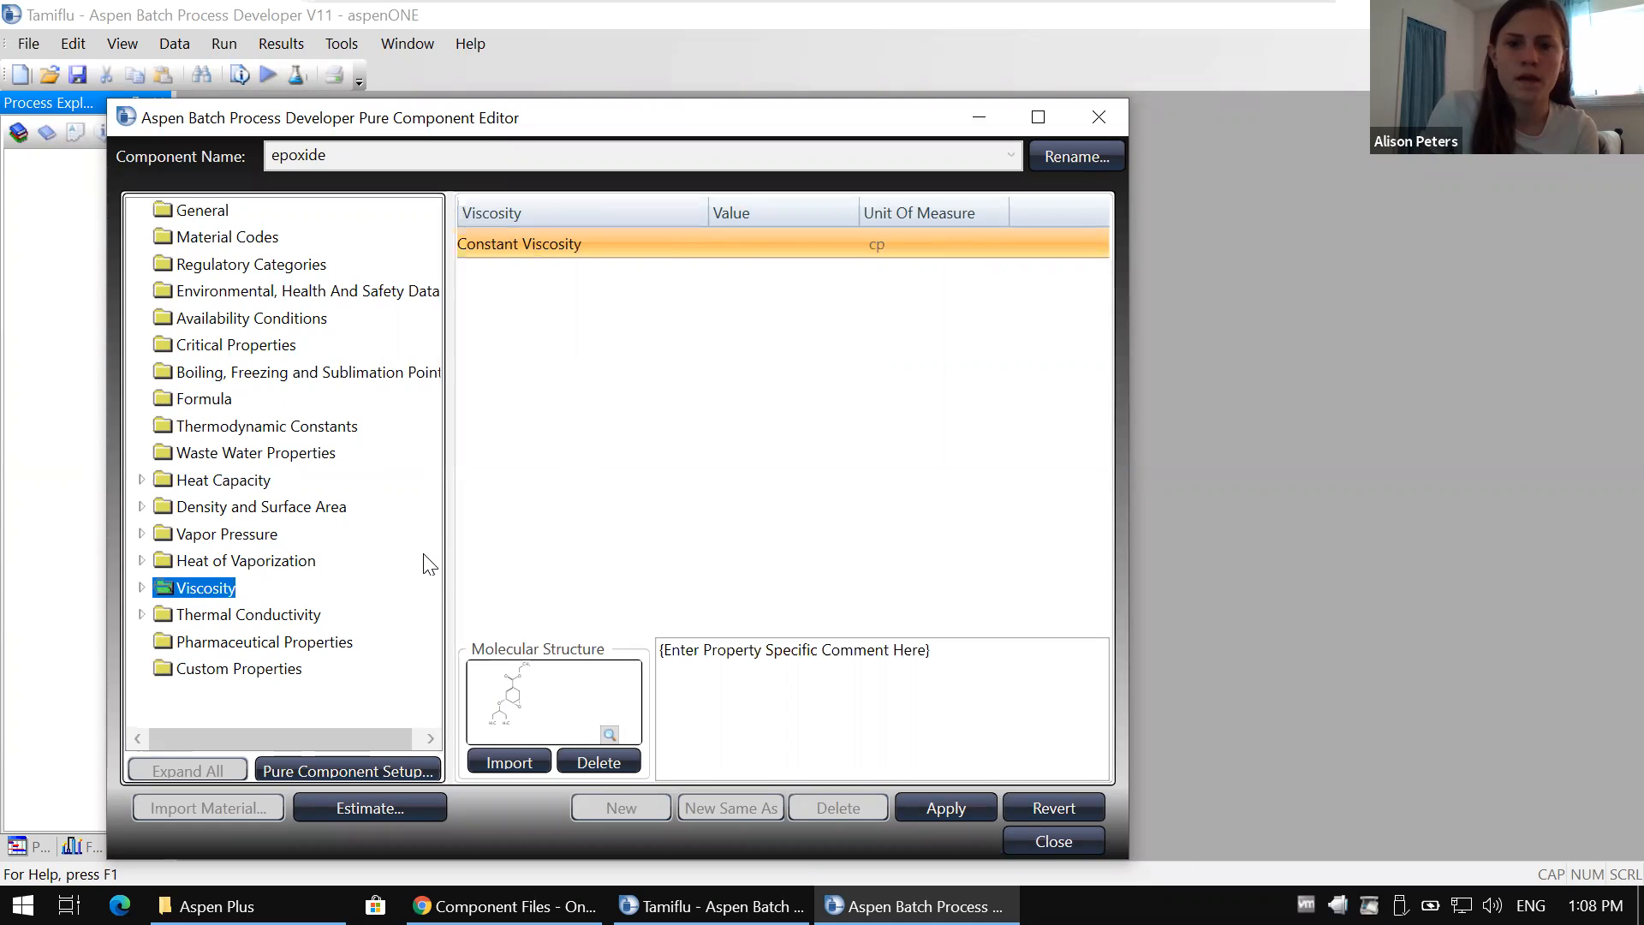
click(936, 809)
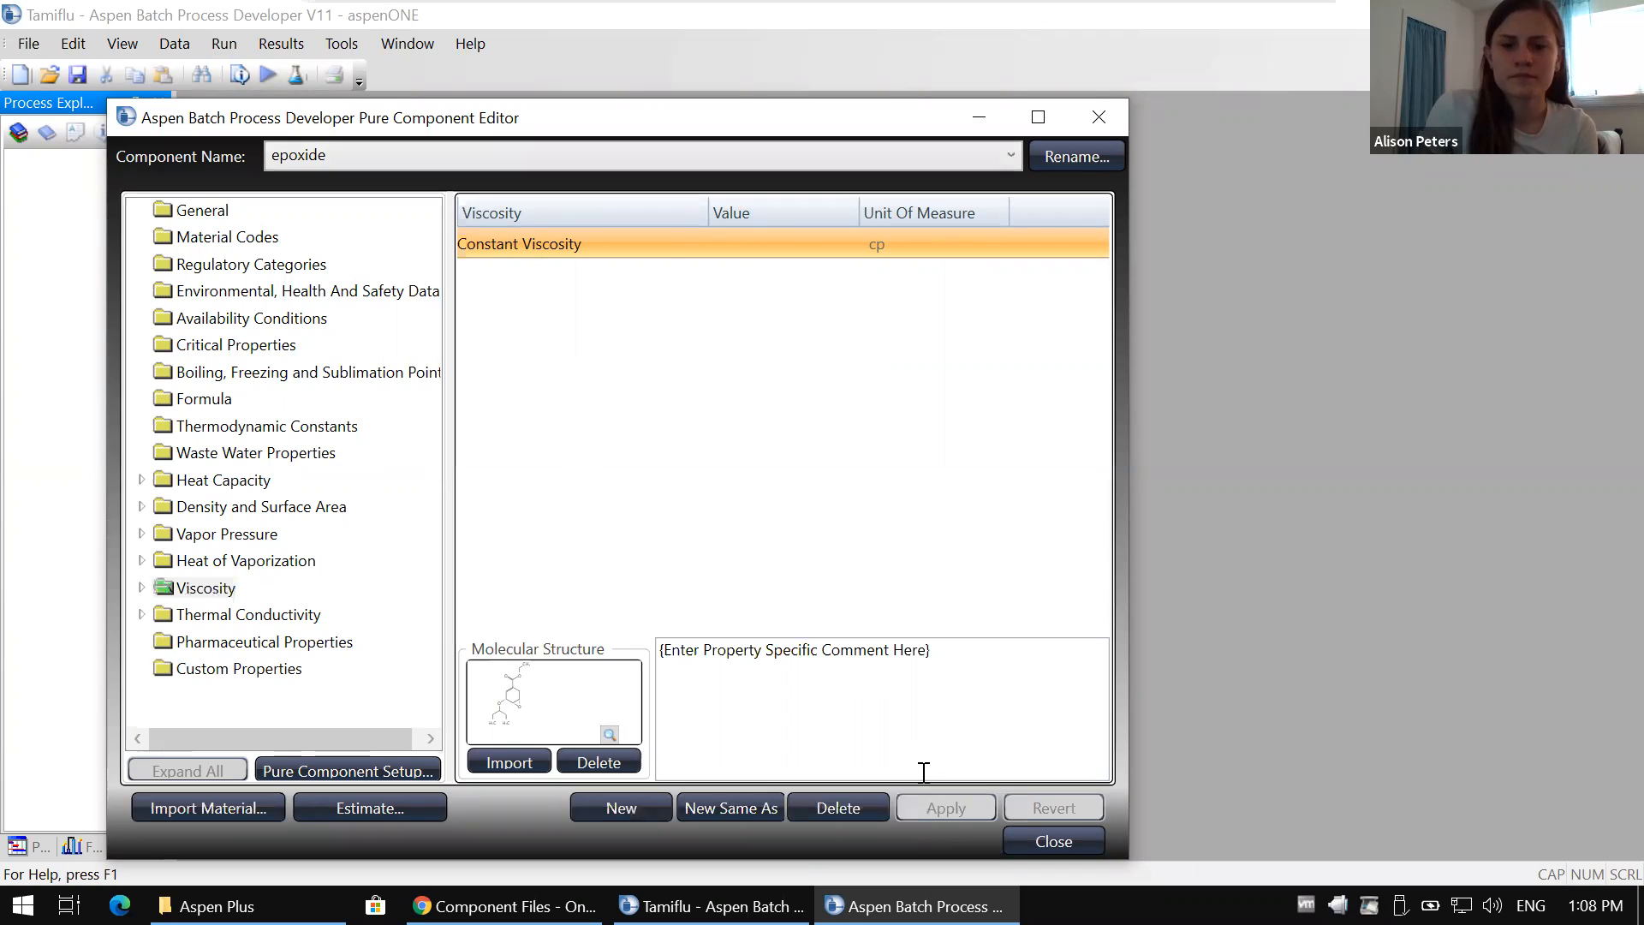
click(1029, 842)
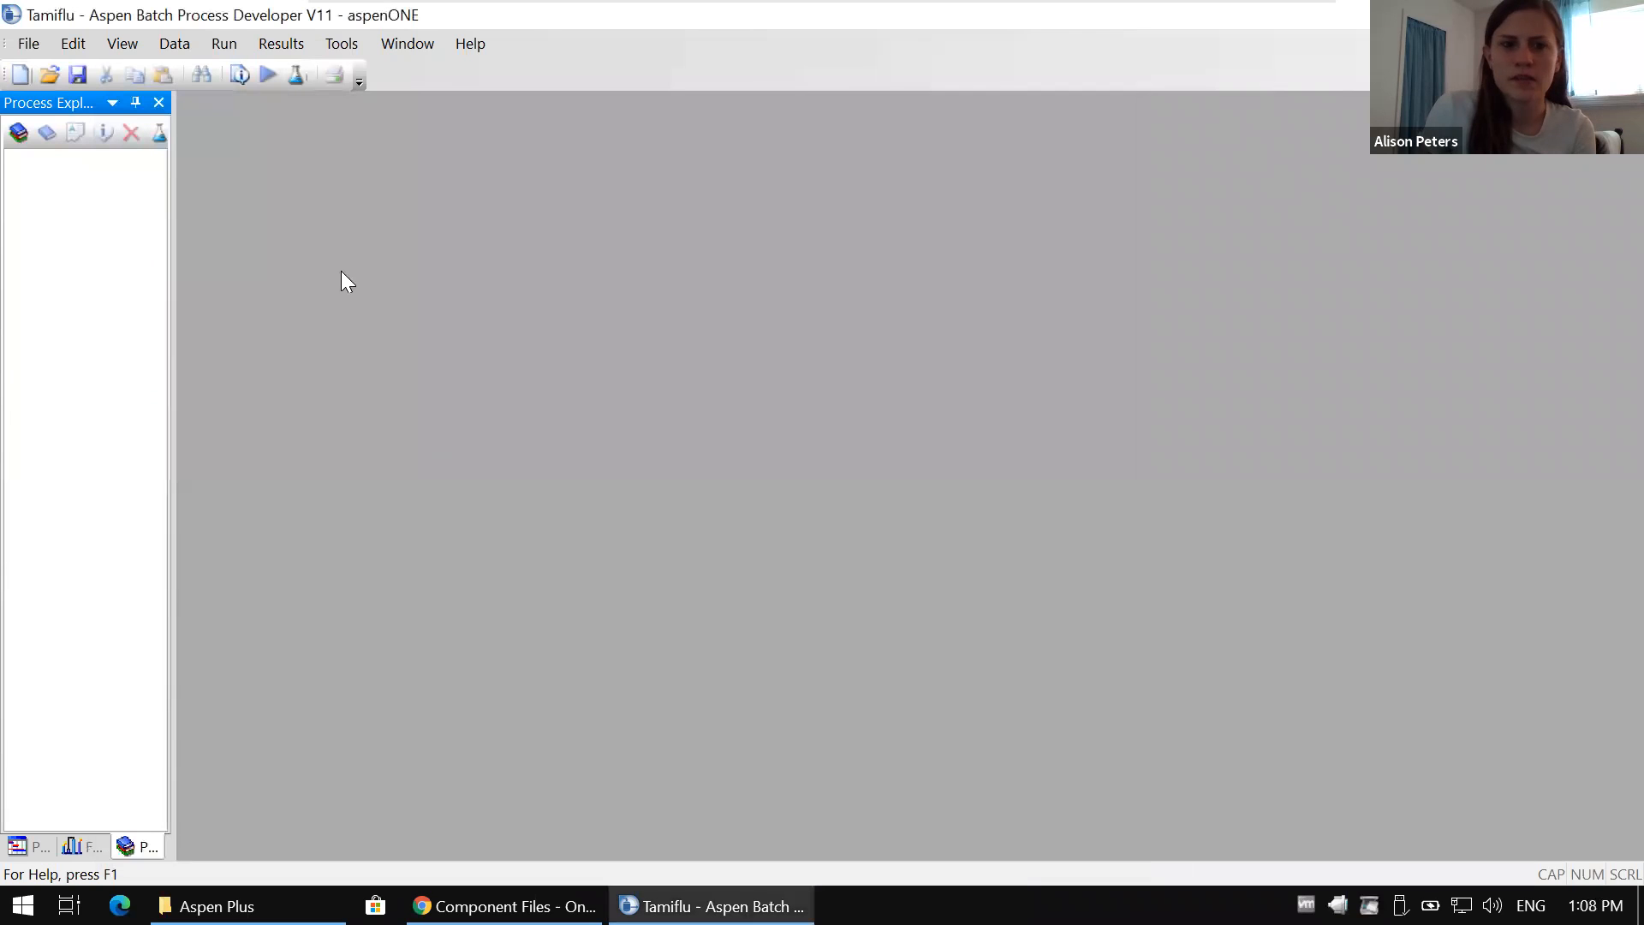
Step: Reopen the Pure Component Editor to check the saved epoxide component, and close it again
click(174, 42)
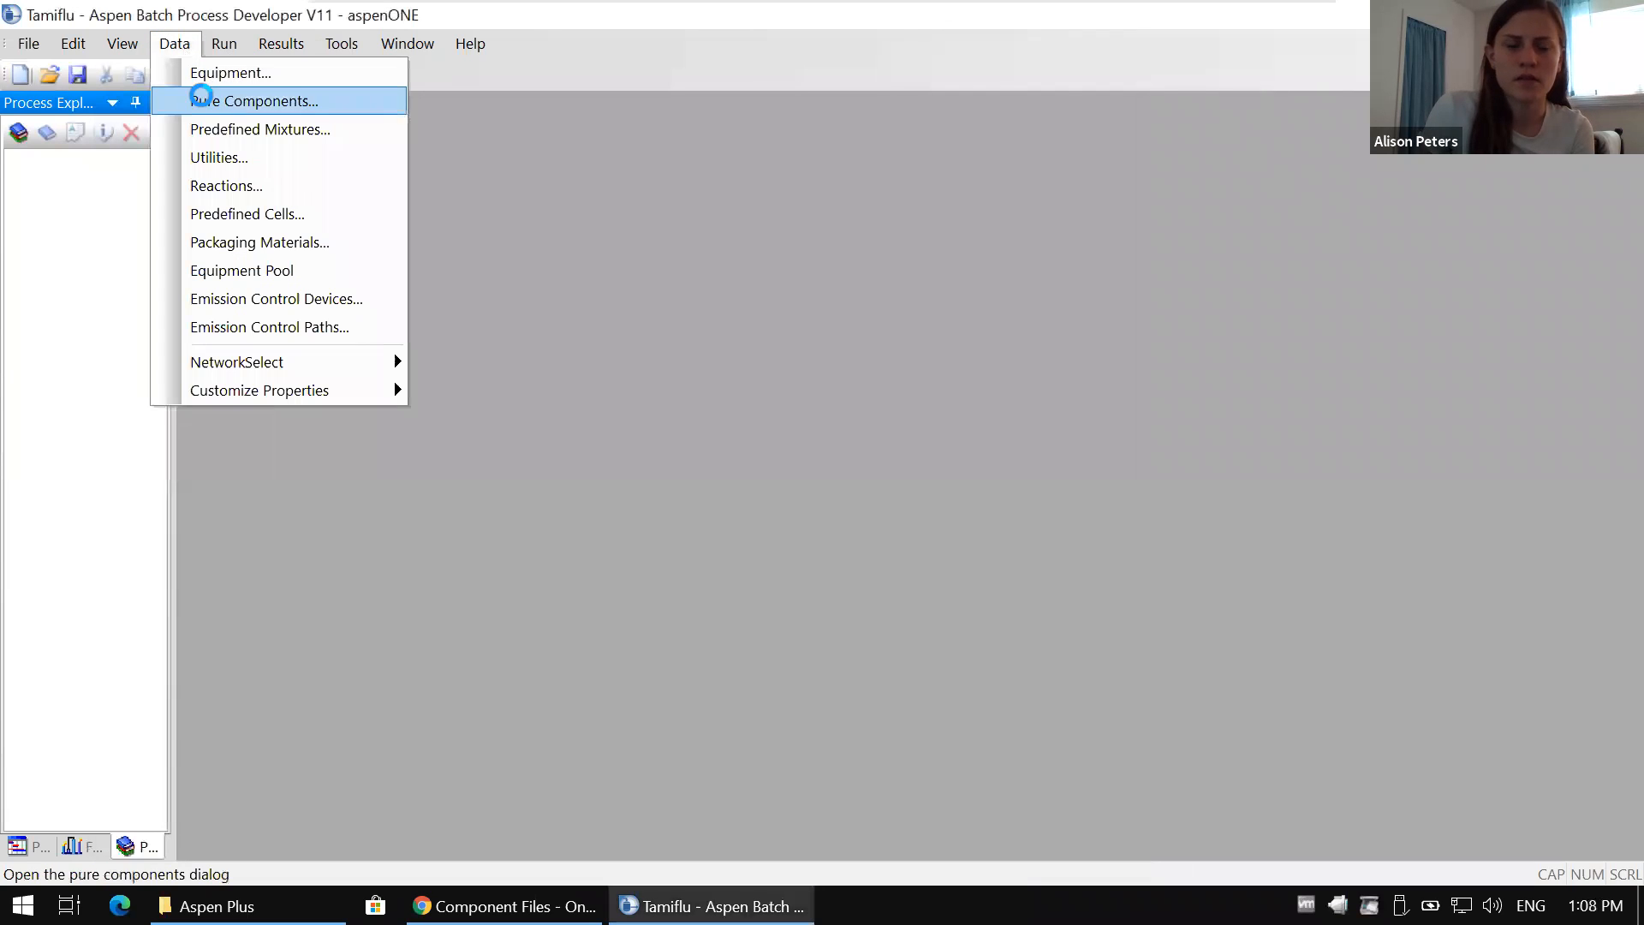
click(206, 99)
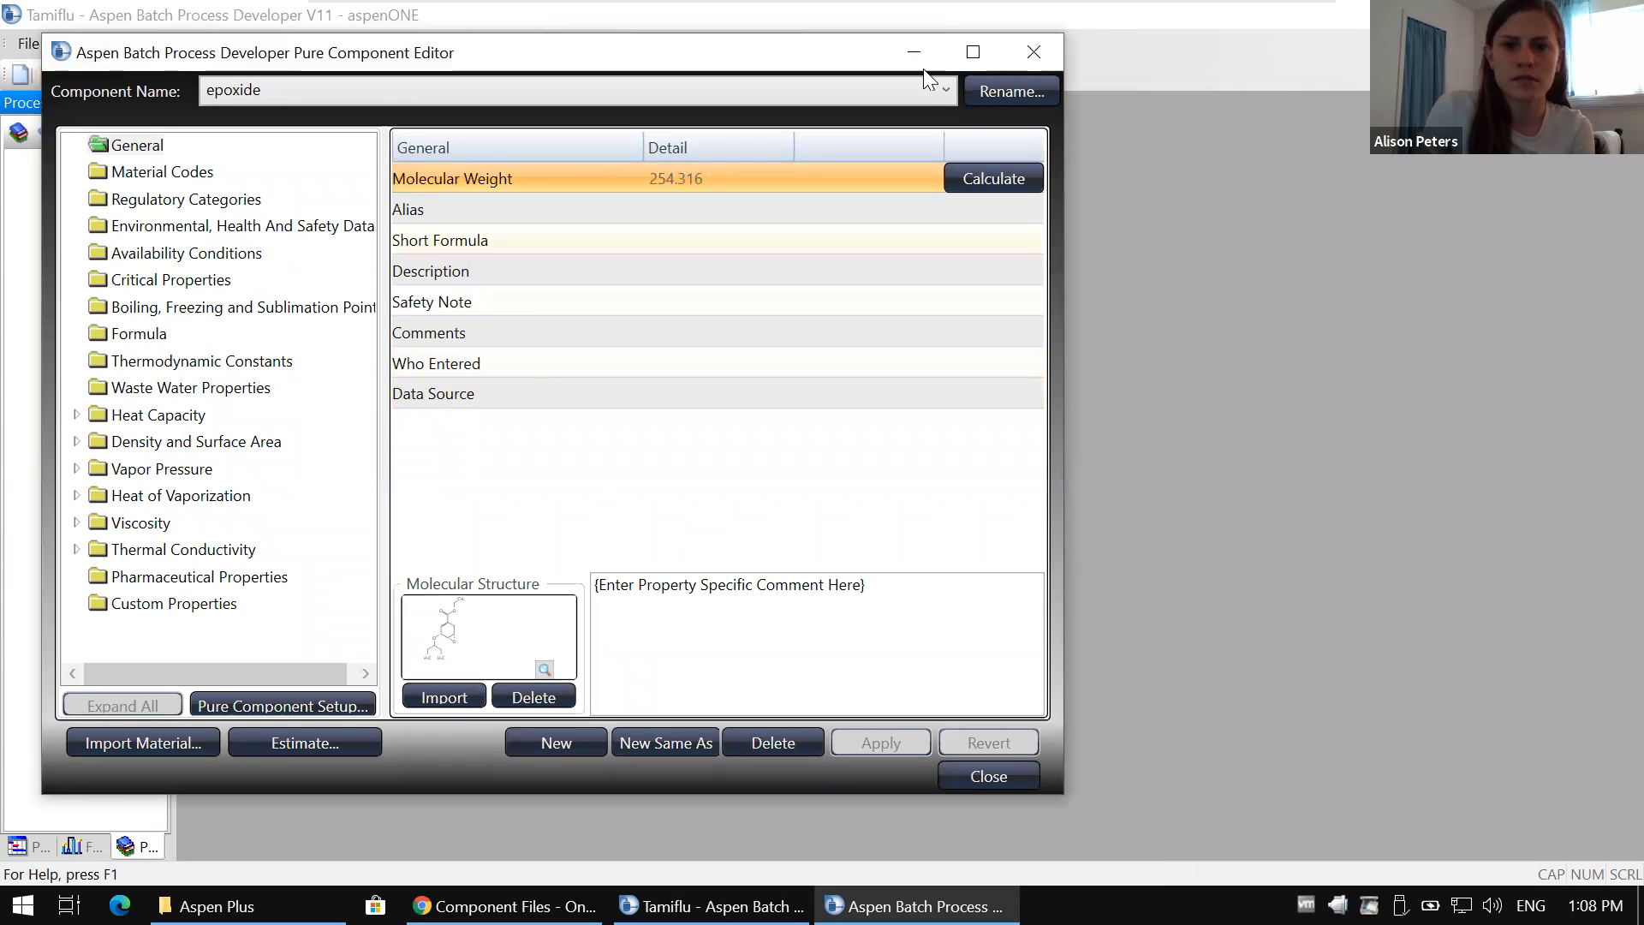
click(1014, 237)
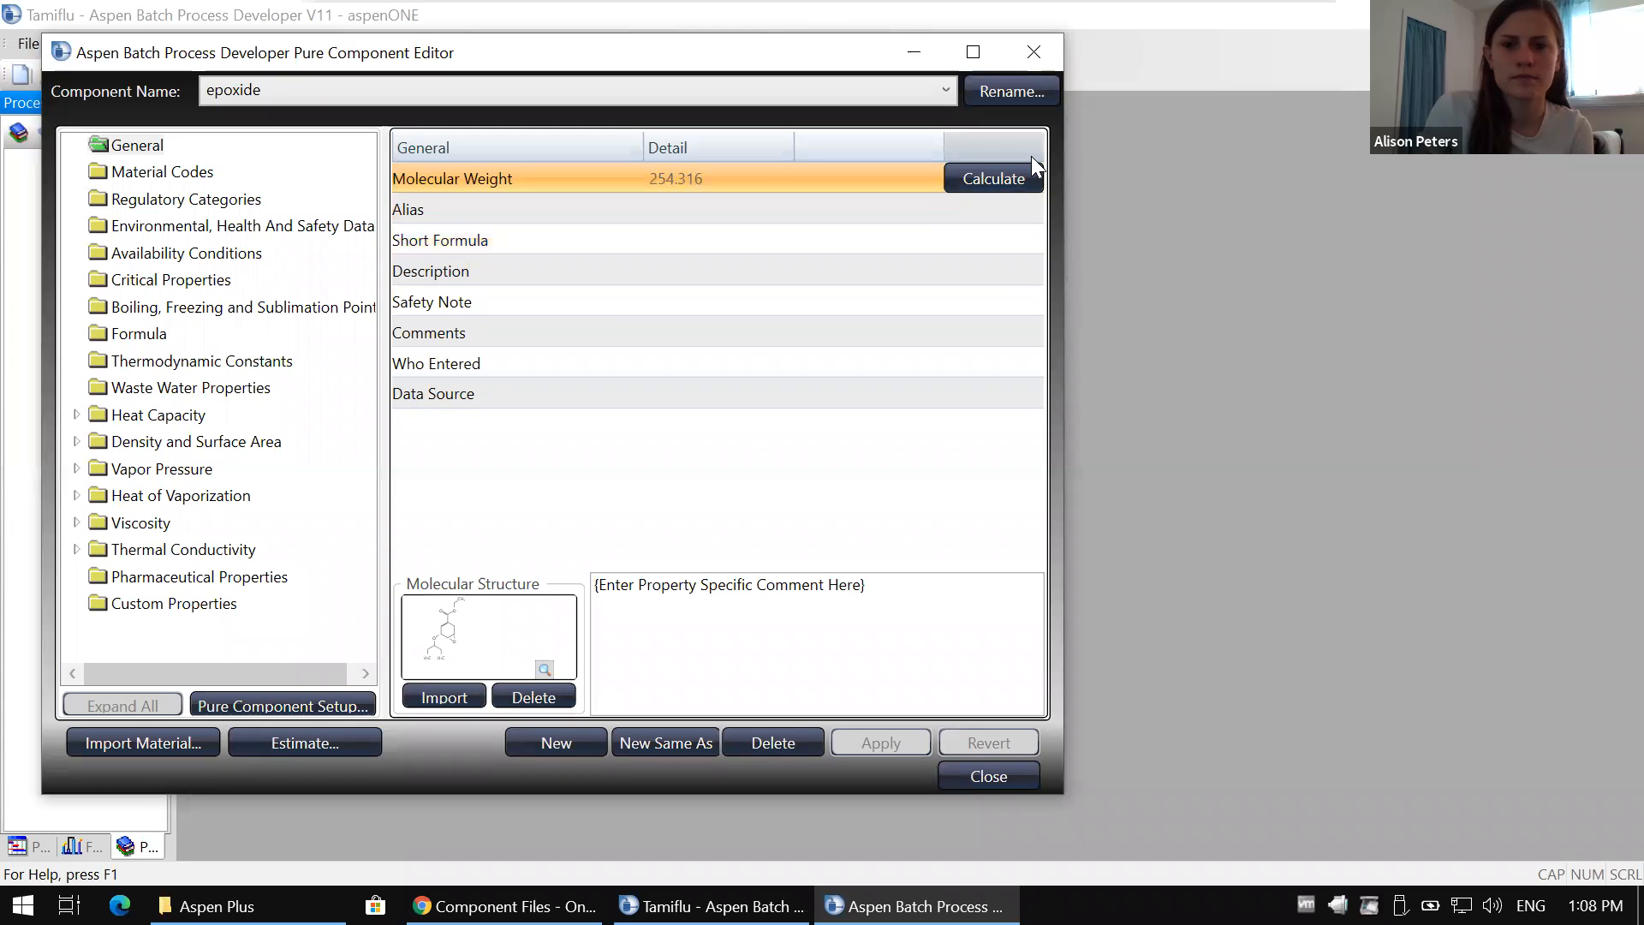
click(1034, 52)
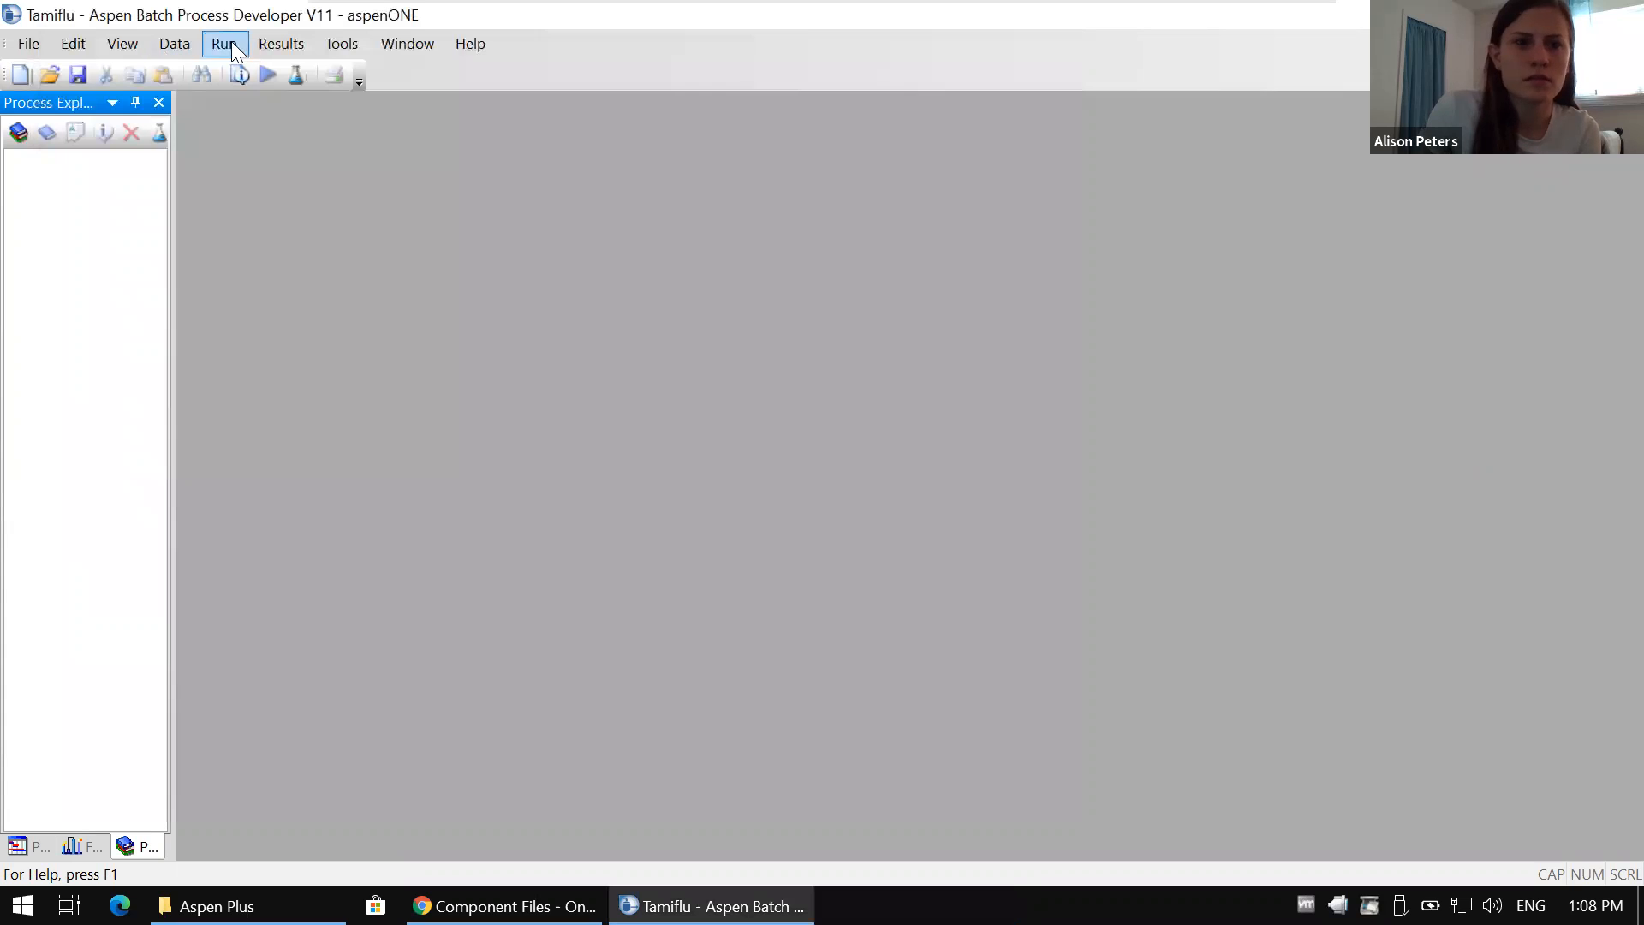
Step: Create a new predefined mixture named 10% salt water
click(185, 46)
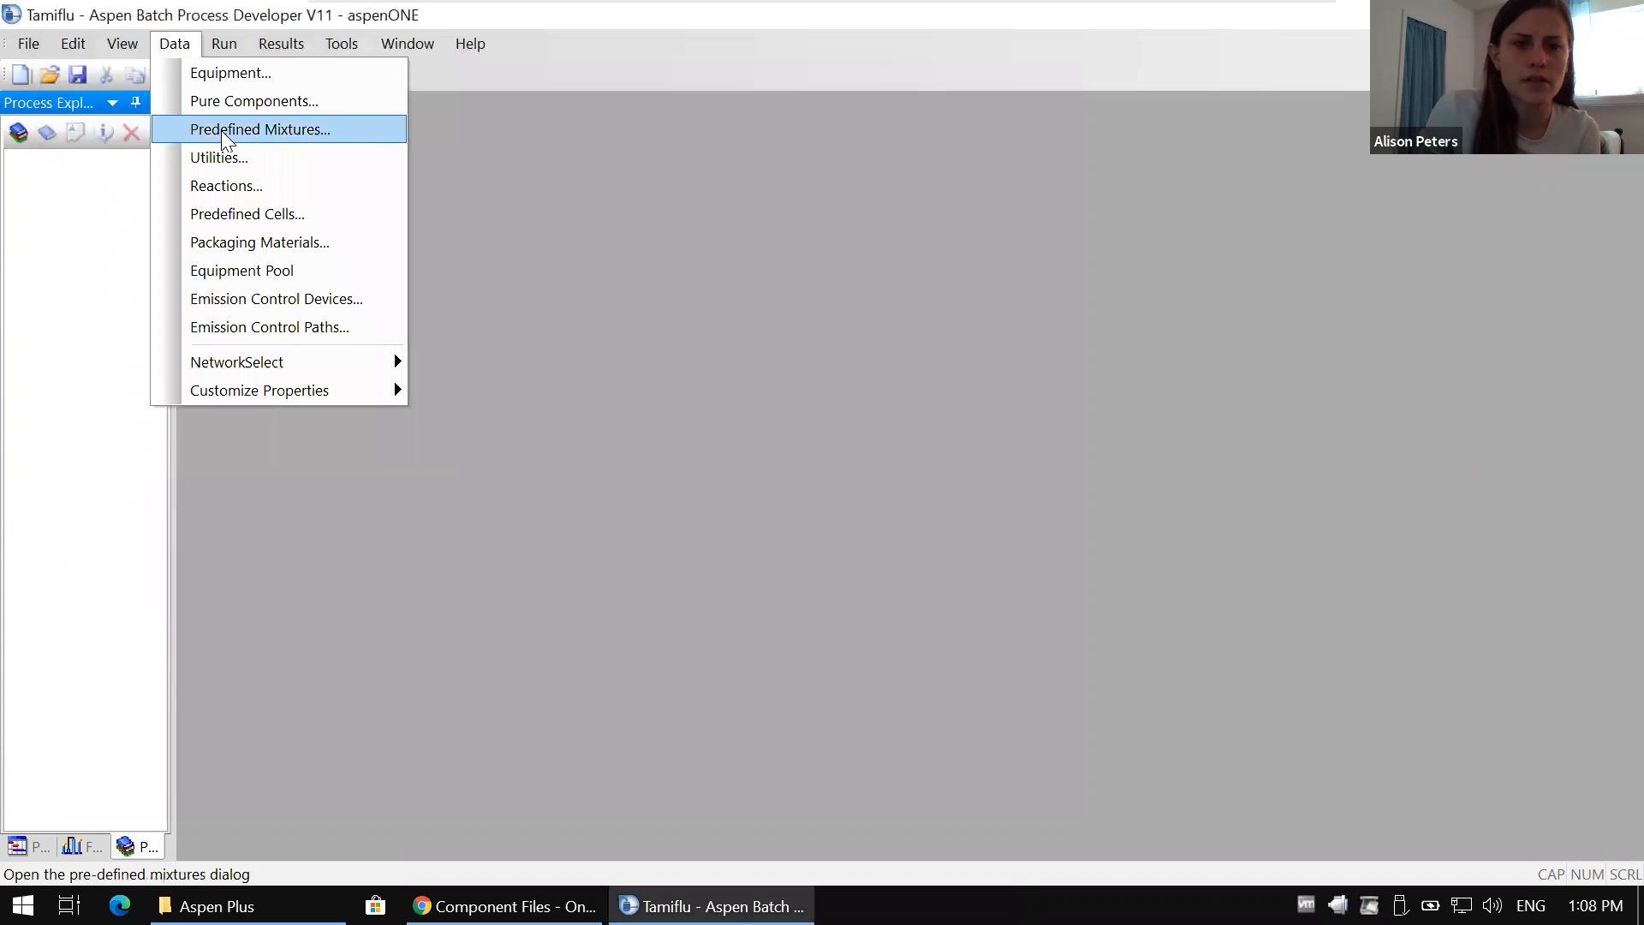
click(221, 129)
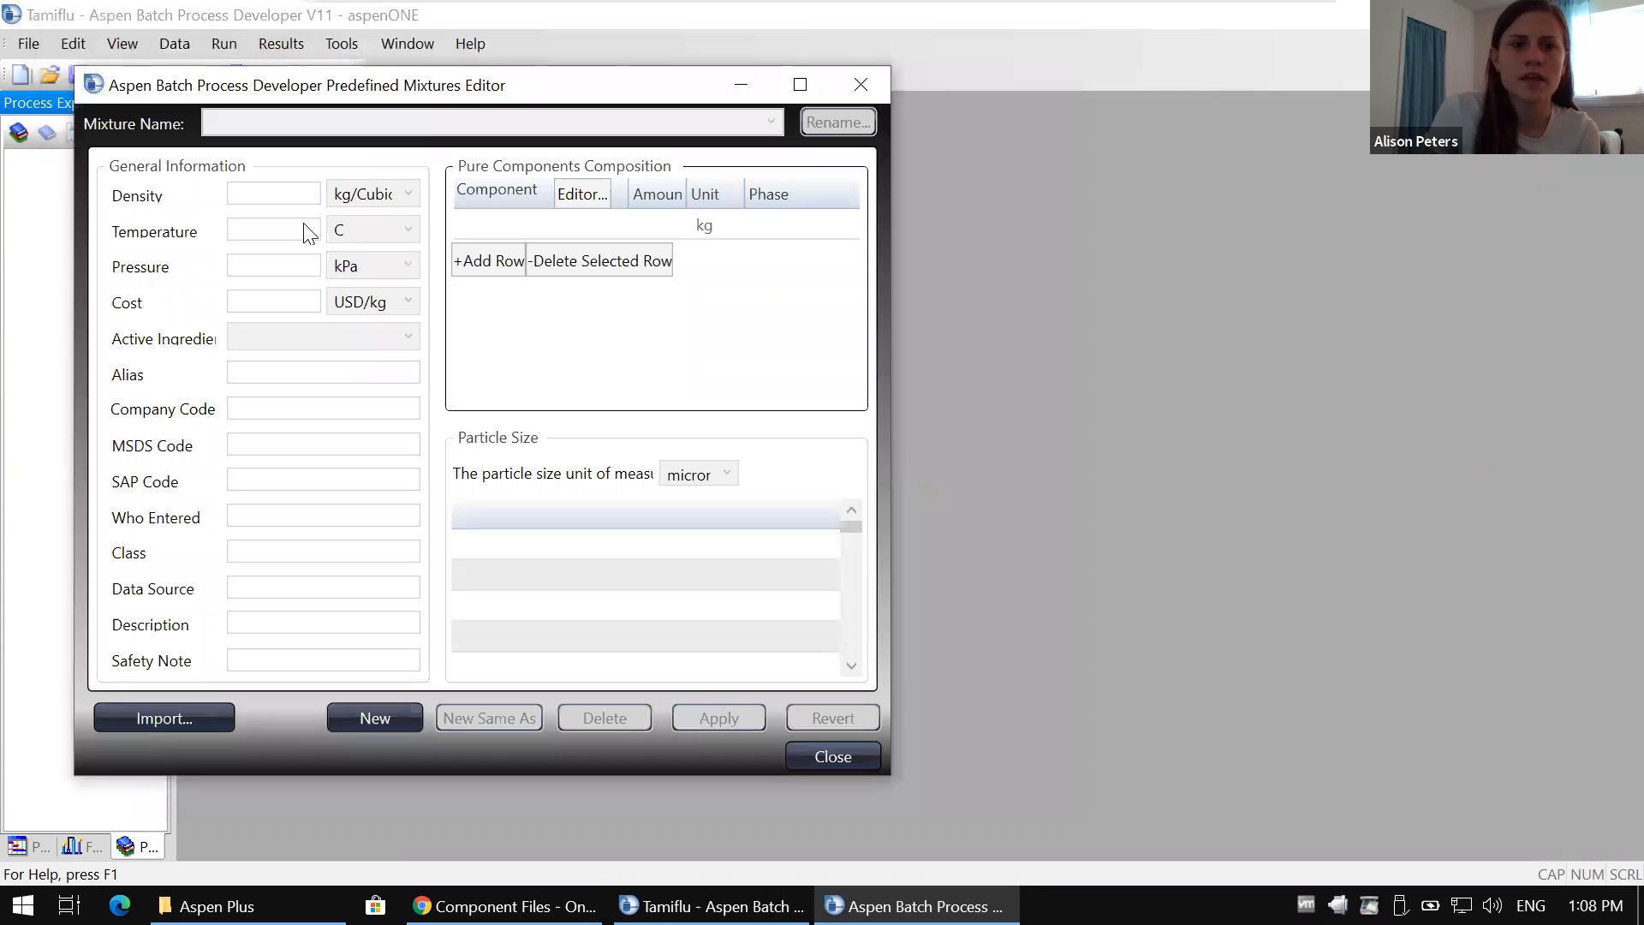
click(369, 721)
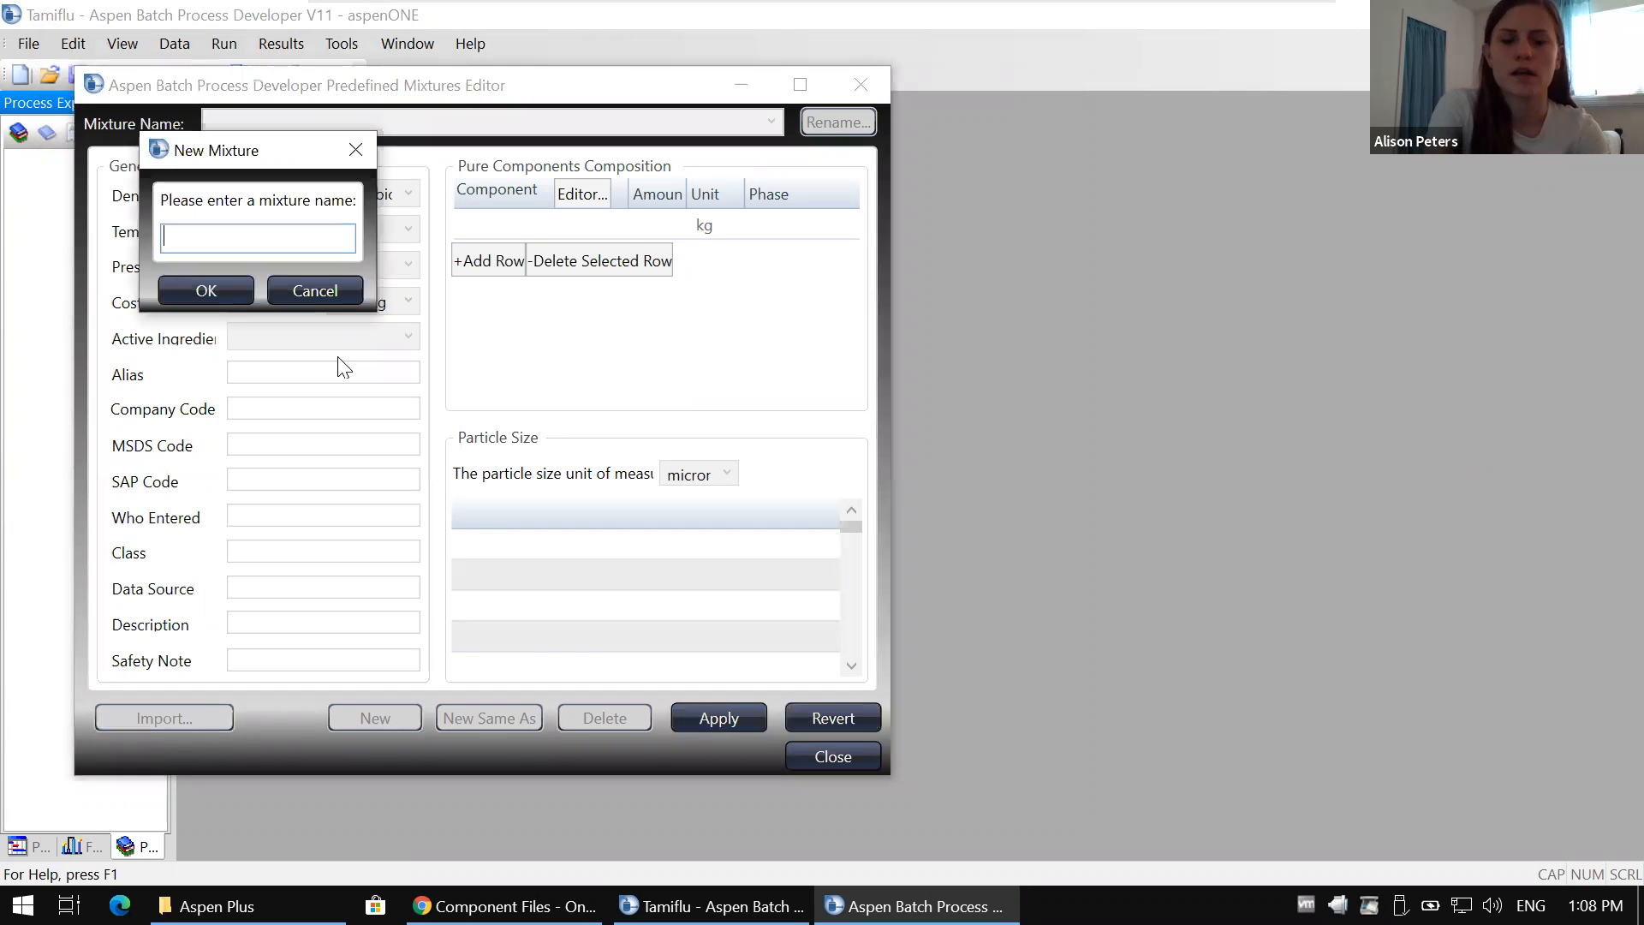
text(10%)
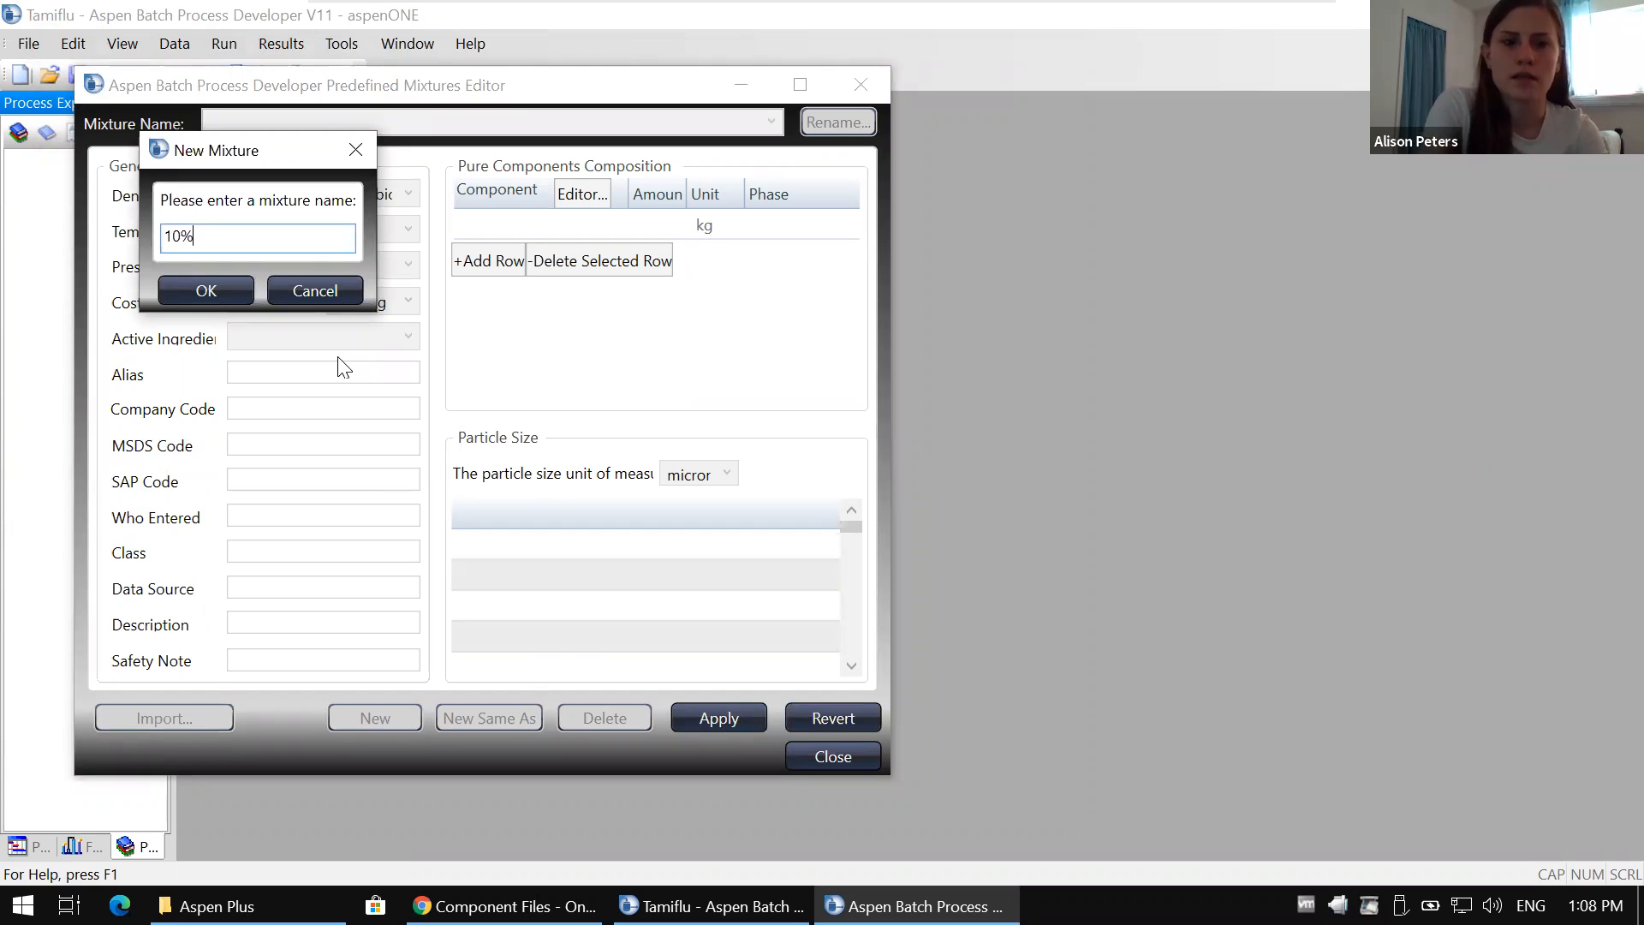
text( salt w)
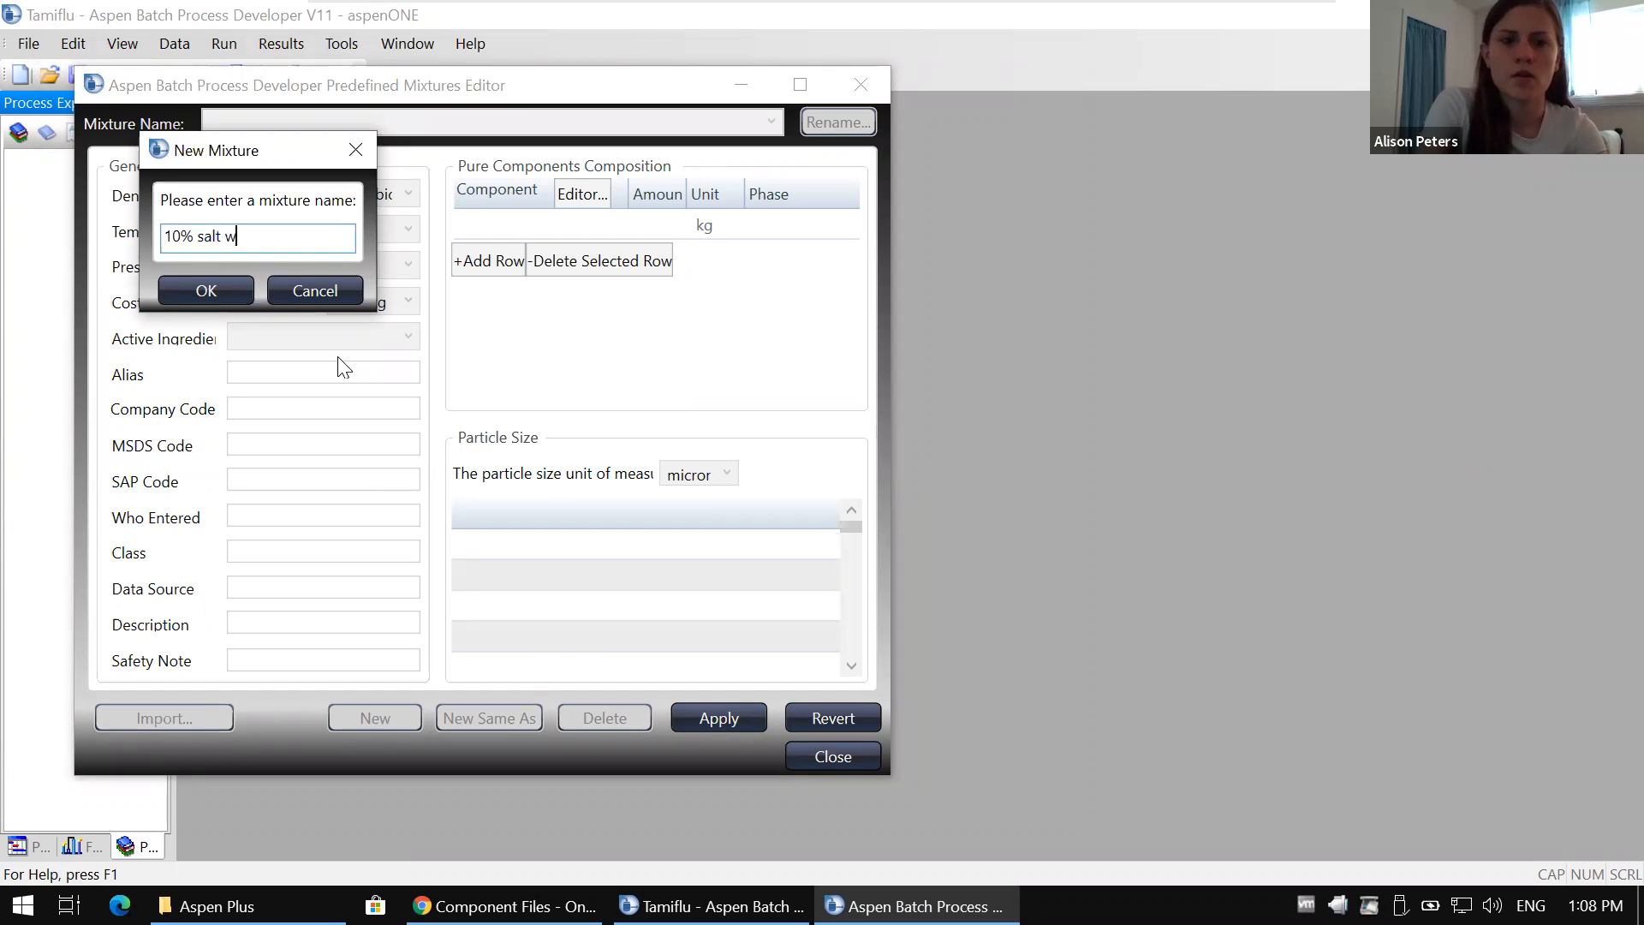
text(ater)
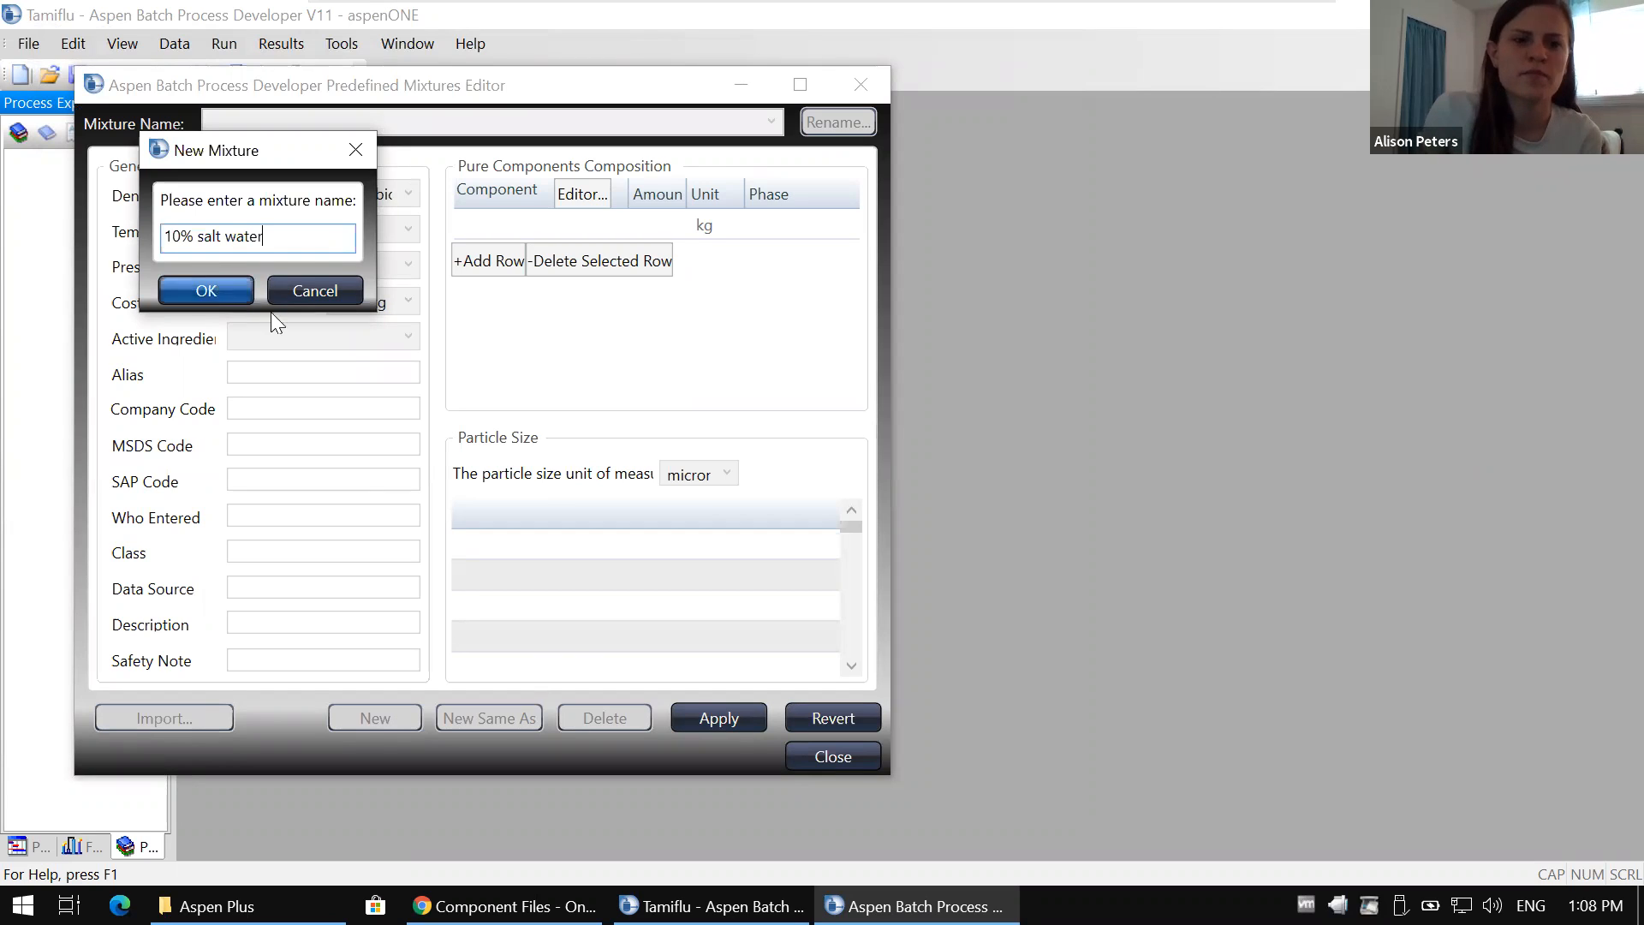
key(Return)
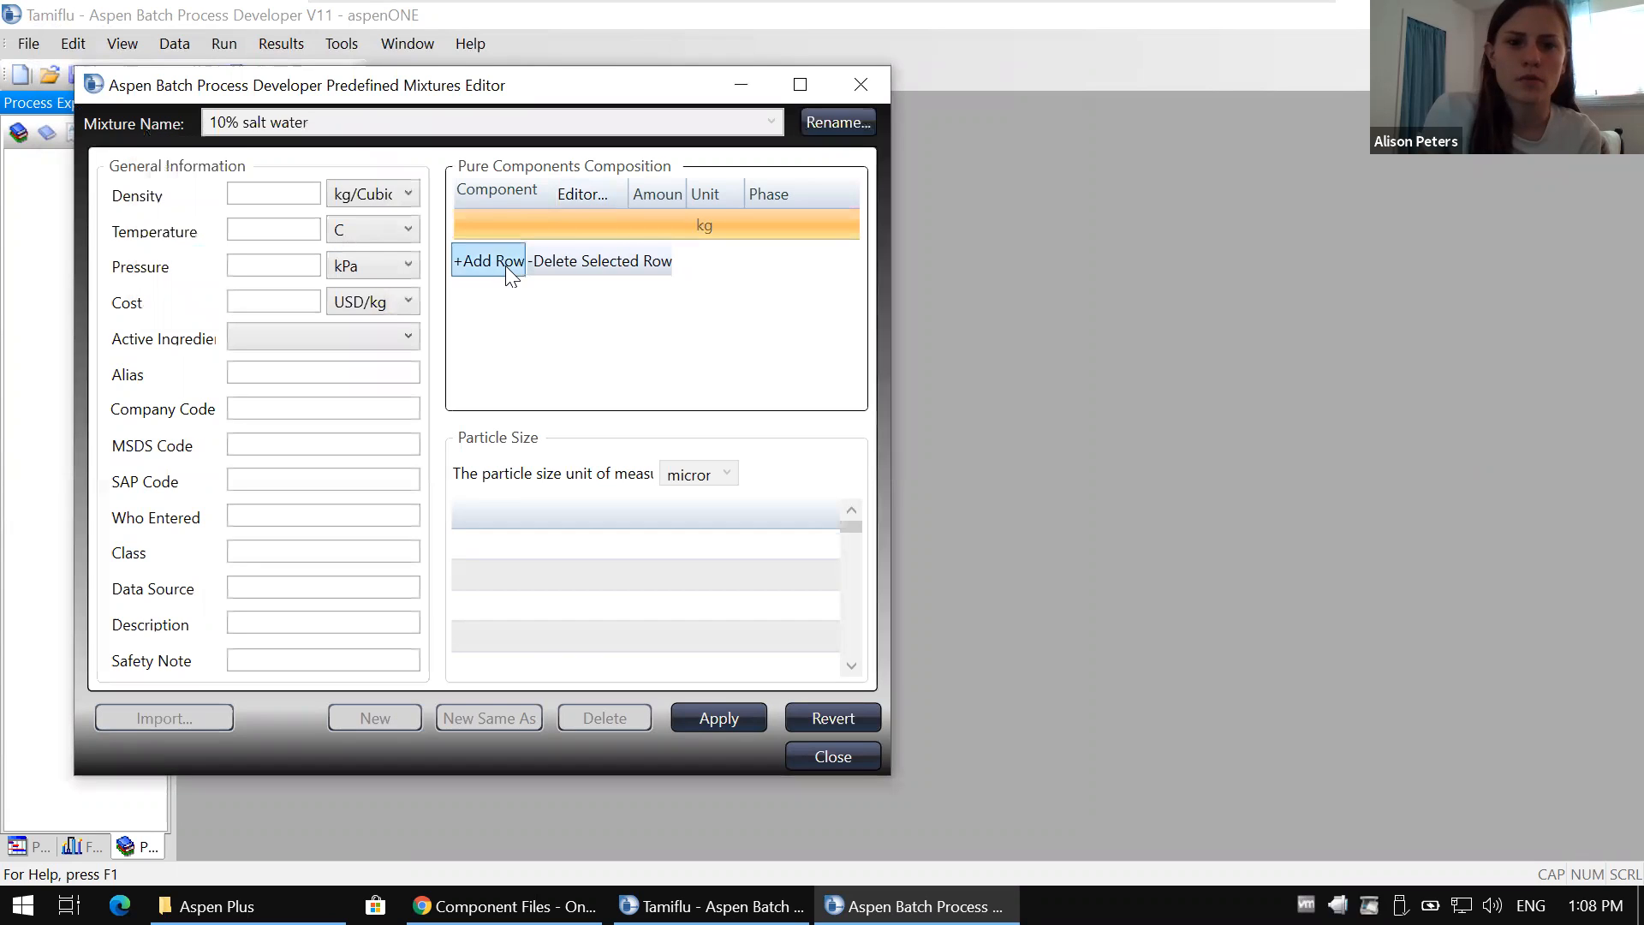
Step: Add SODIUM-CHLORIDE to the mixture's pure components composition with an amount of 1 kg in the Liquid phase
click(560, 228)
click(604, 226)
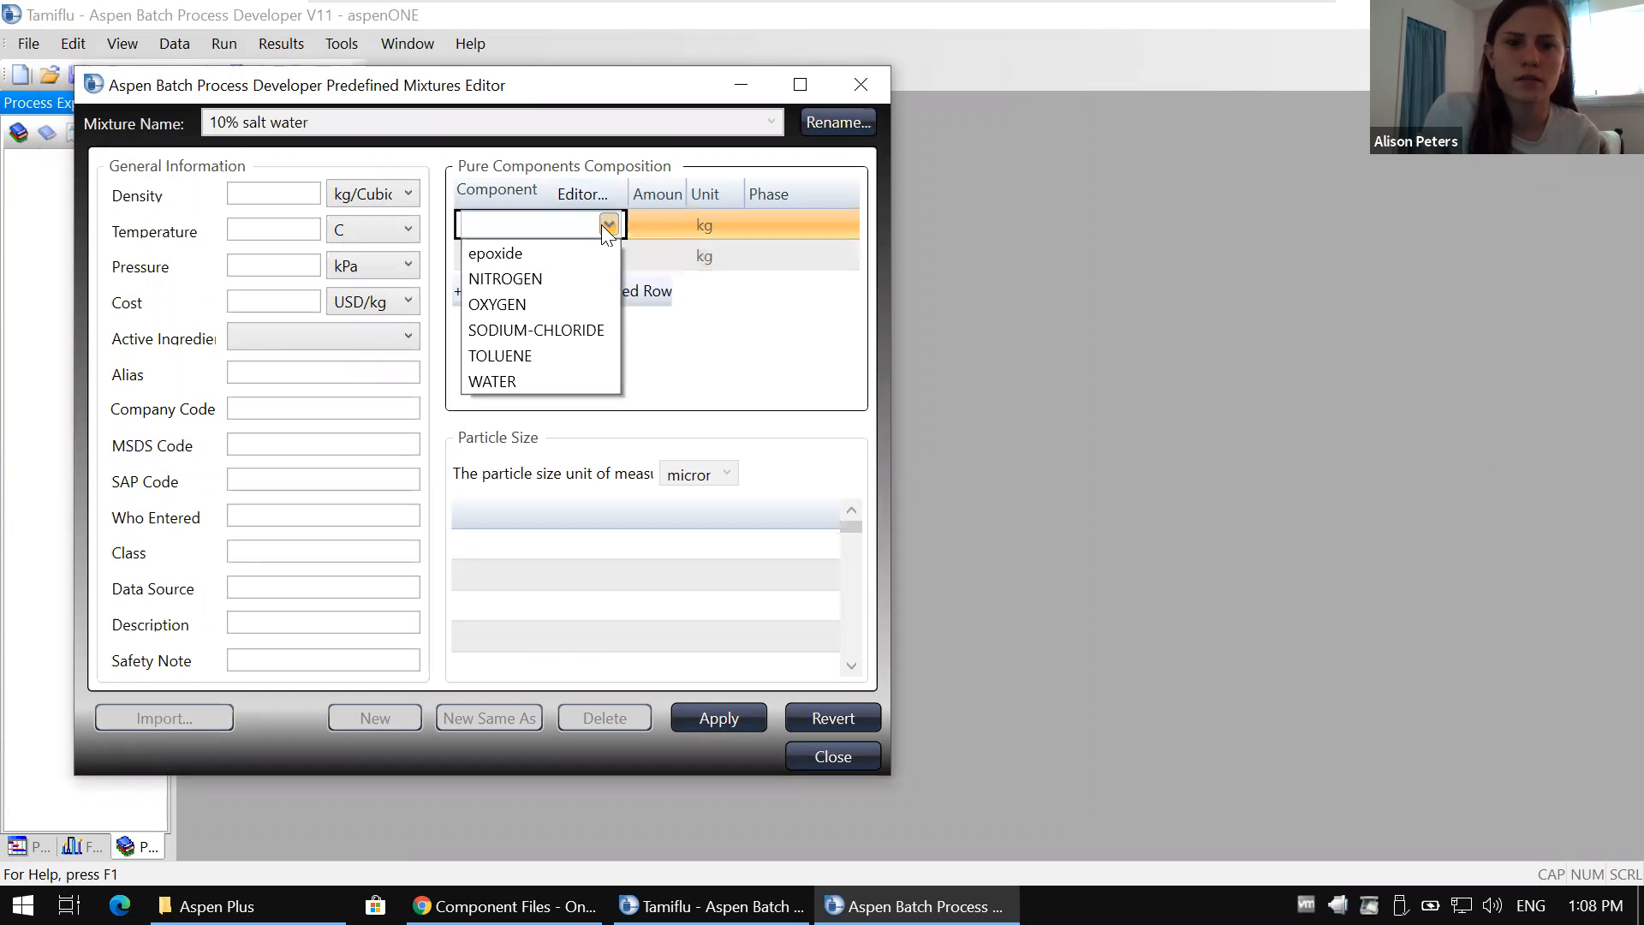
click(605, 224)
click(607, 225)
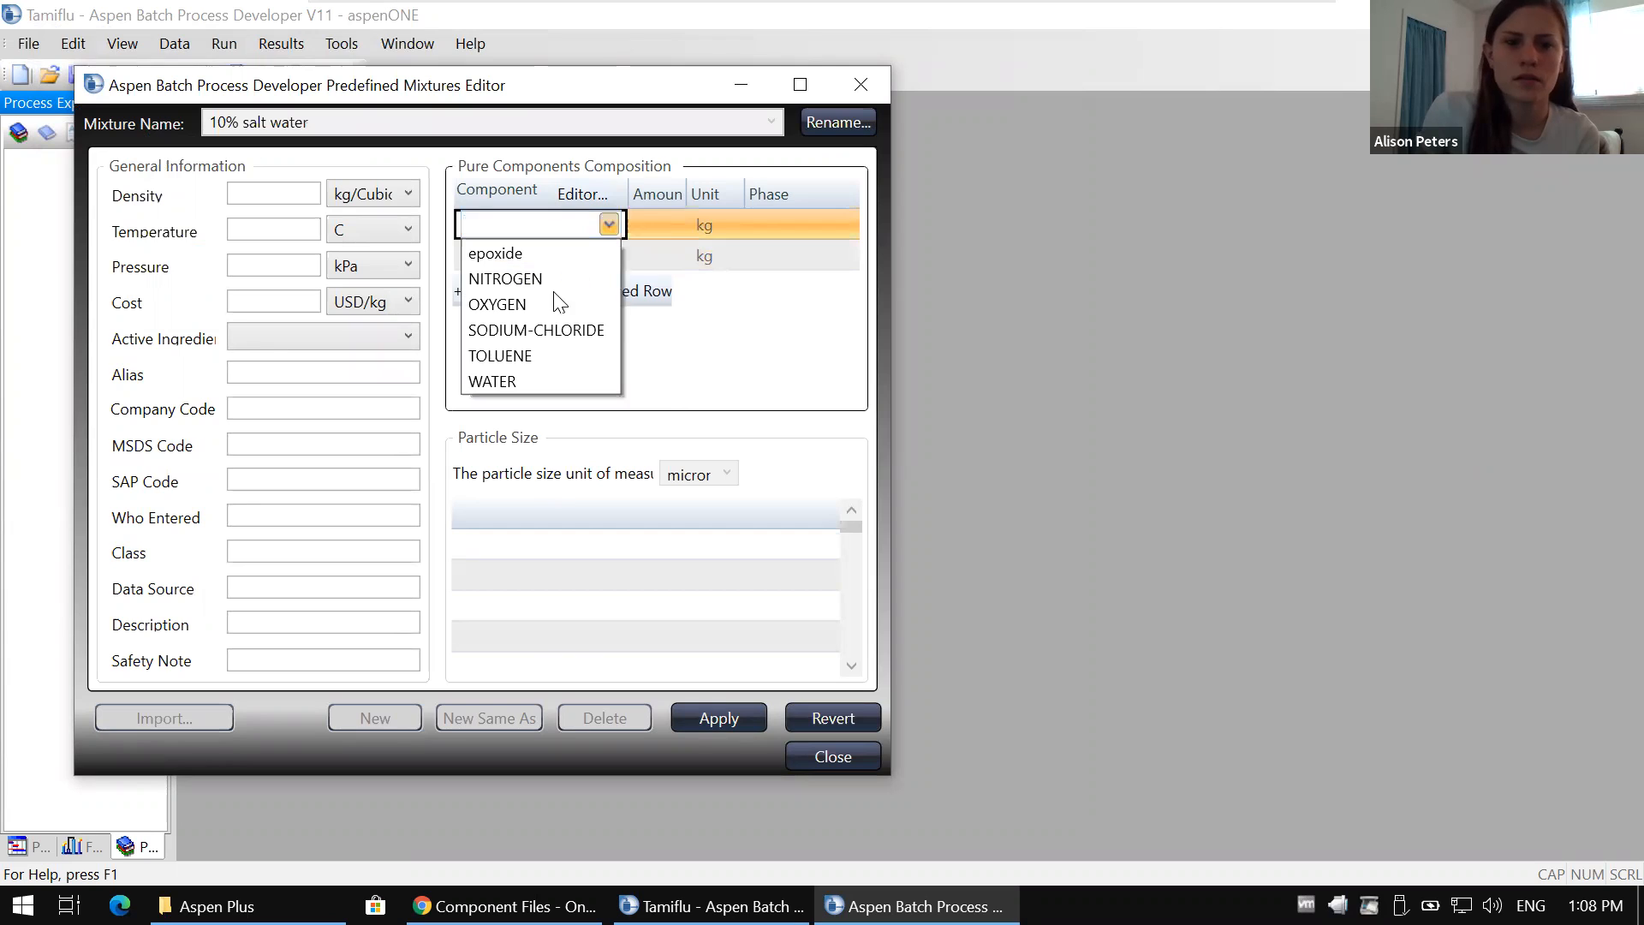
click(548, 330)
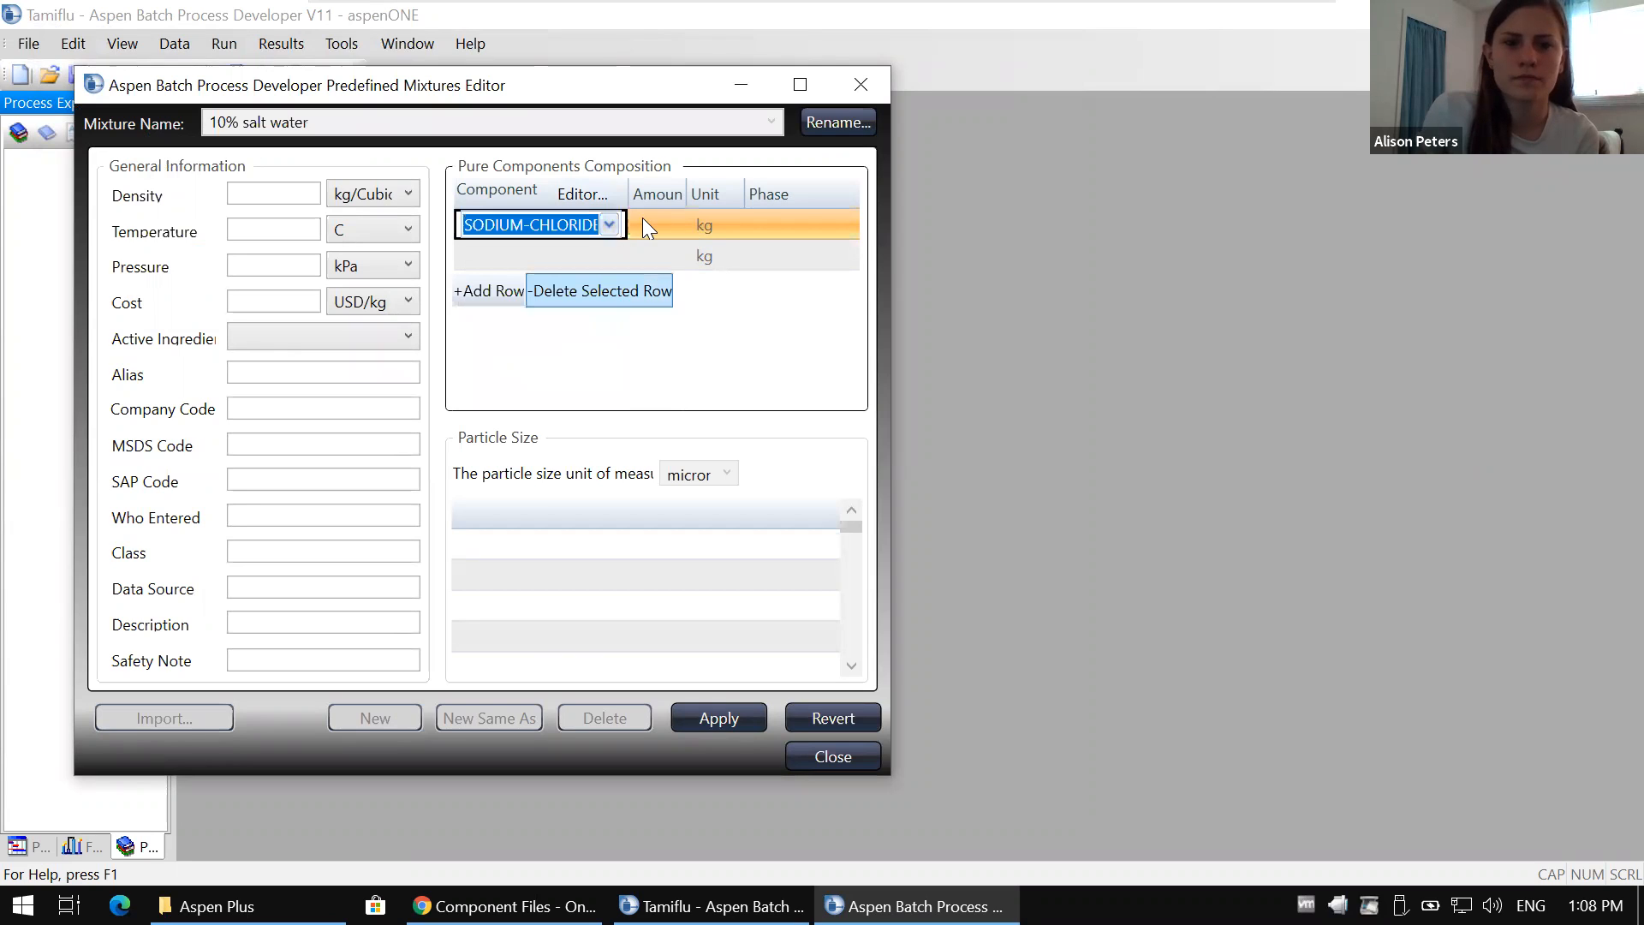
click(660, 225)
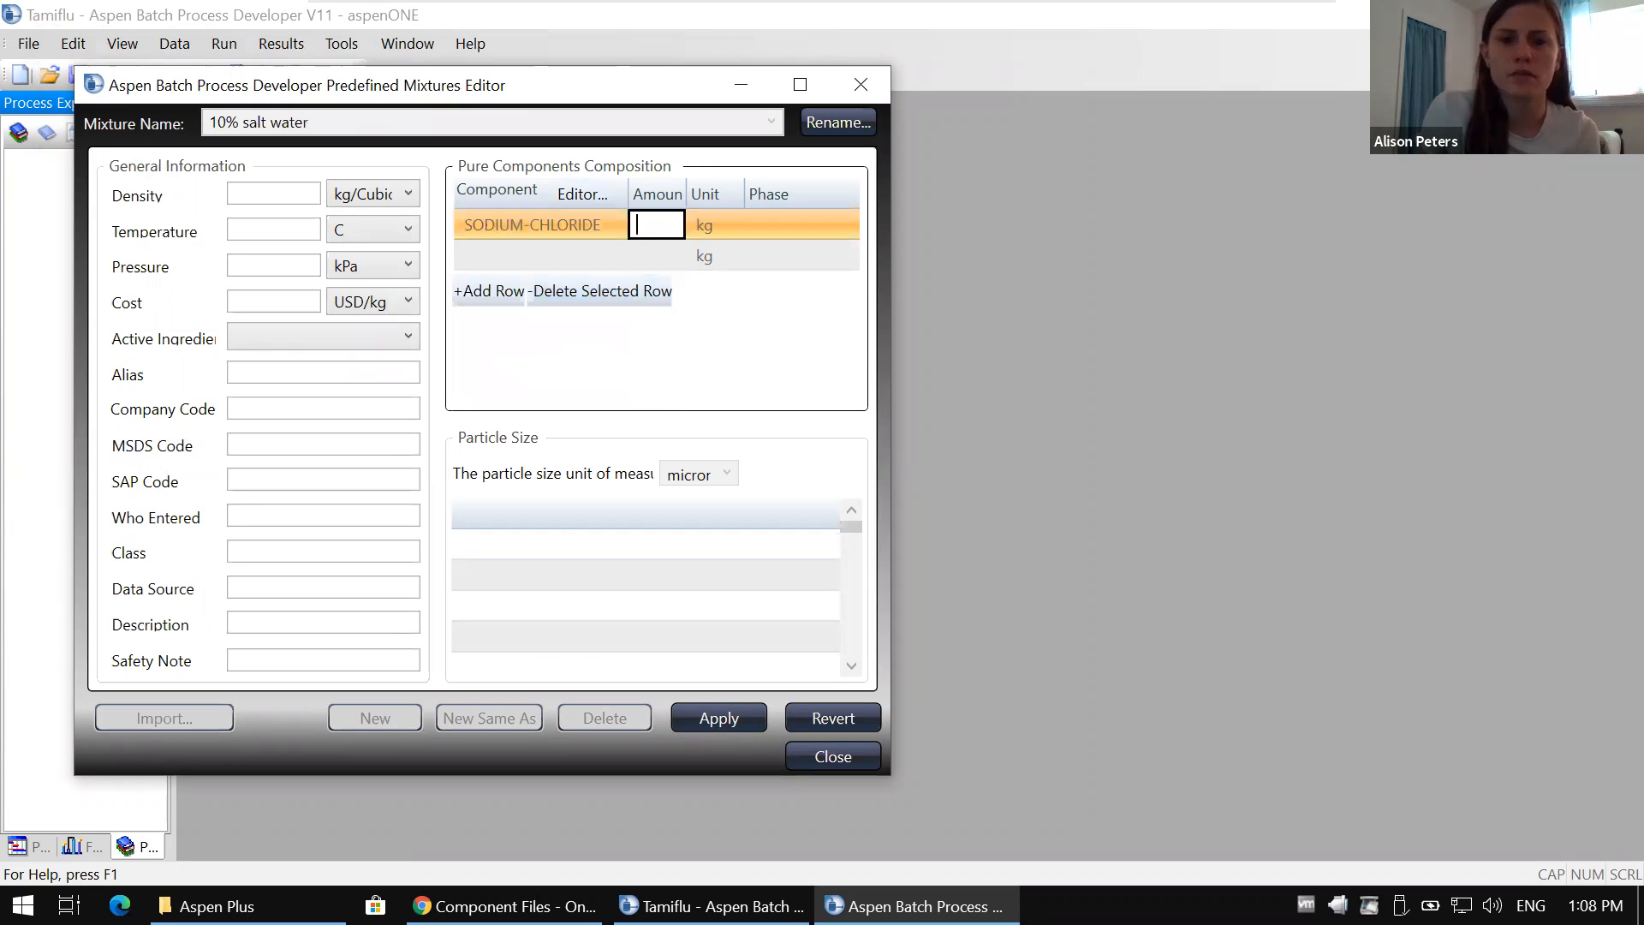
click(797, 228)
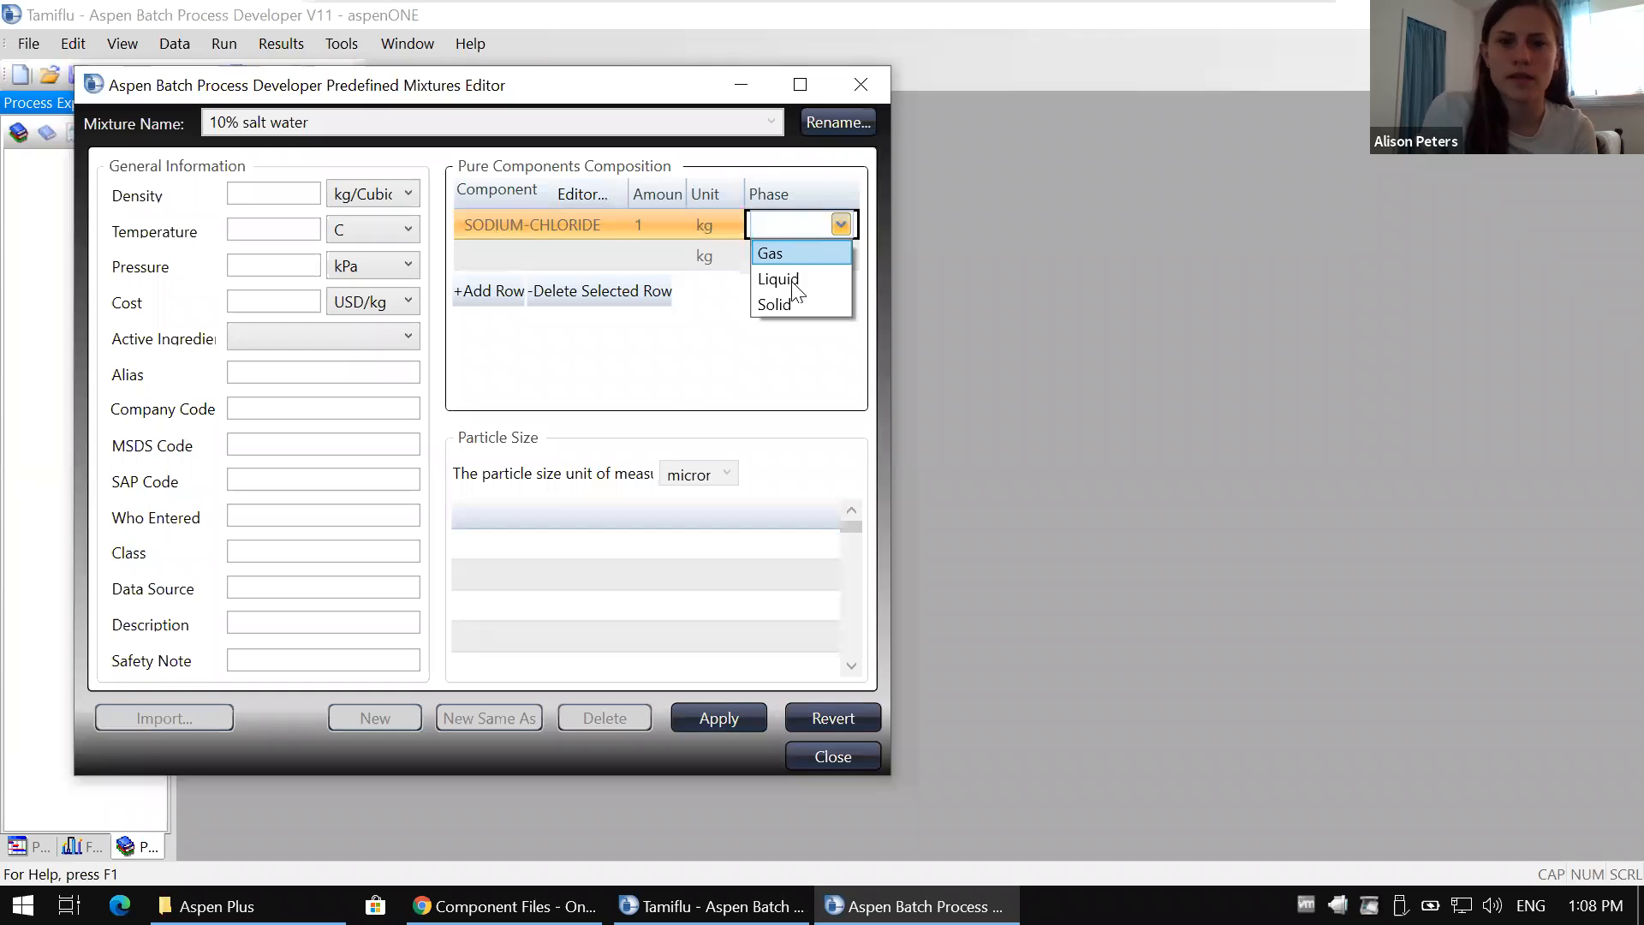
click(778, 278)
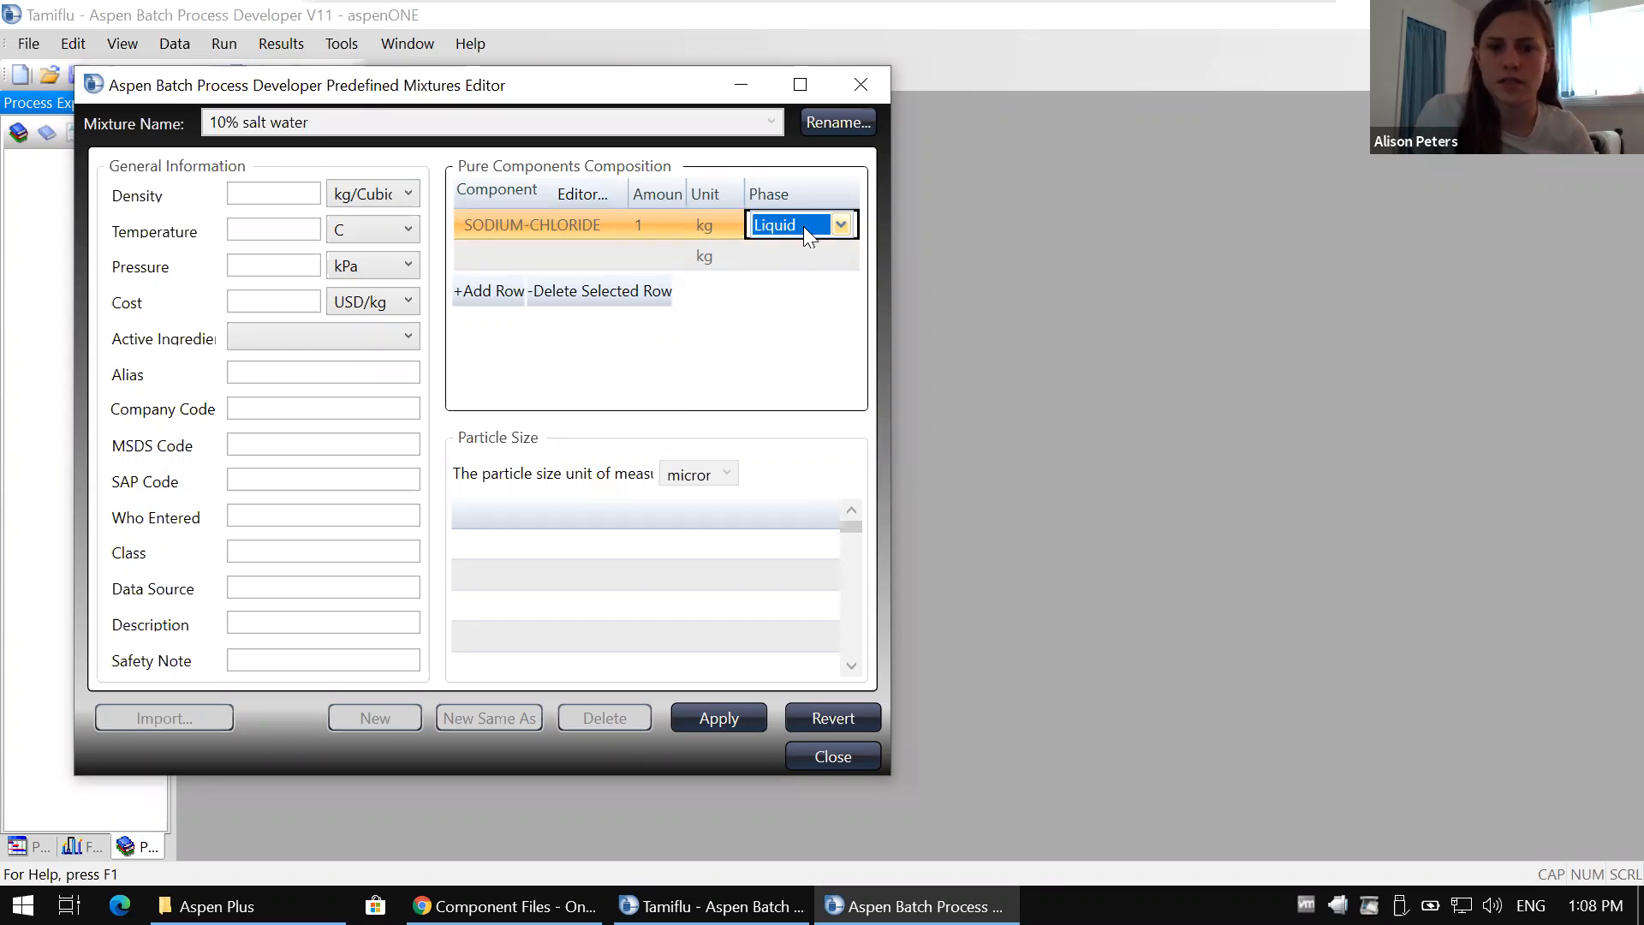
Step: Add WATER as the second component with an amount of 9 kg in the Liquid phase, then apply the mixture and close the editor
click(563, 250)
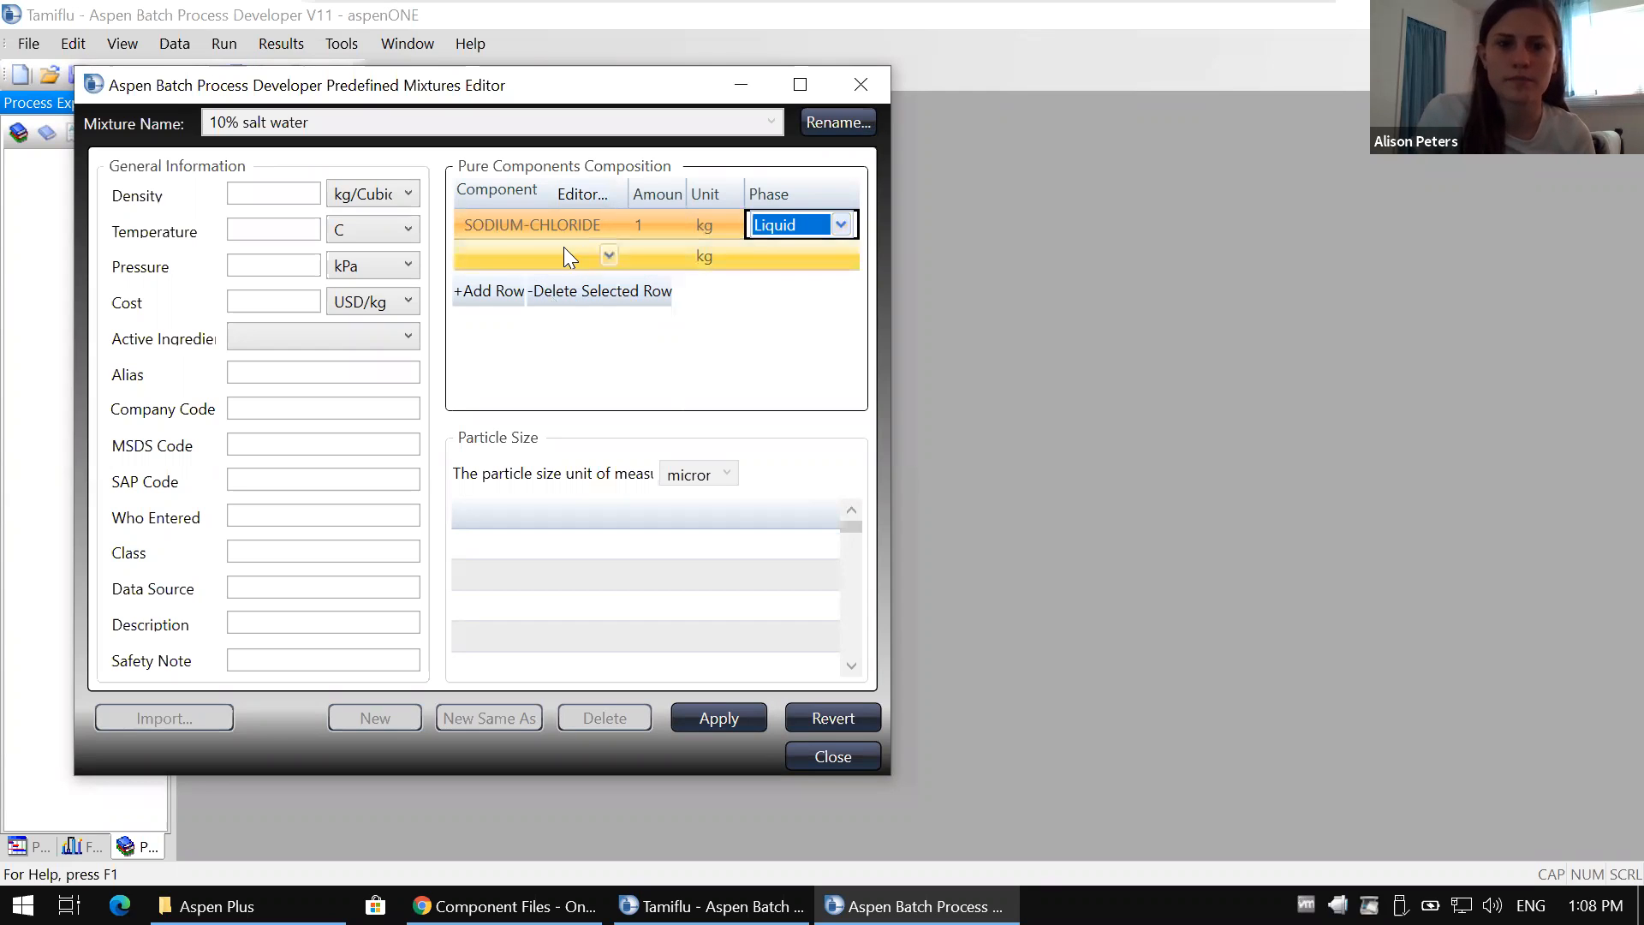
click(608, 256)
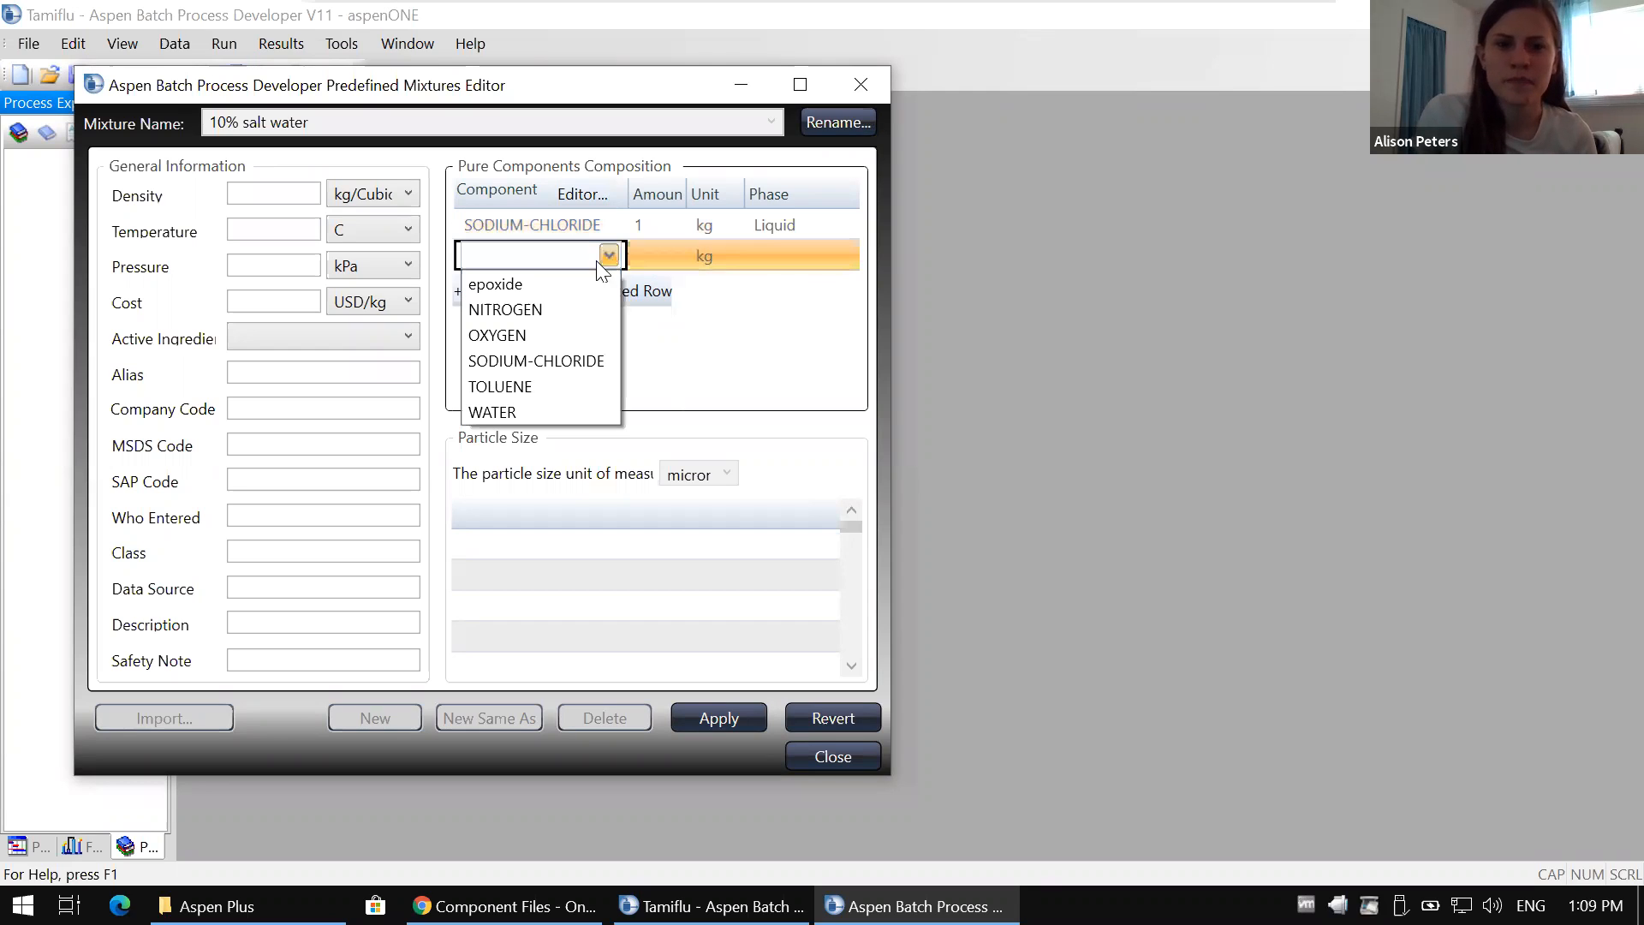
click(540, 409)
click(656, 255)
text(9)
click(786, 249)
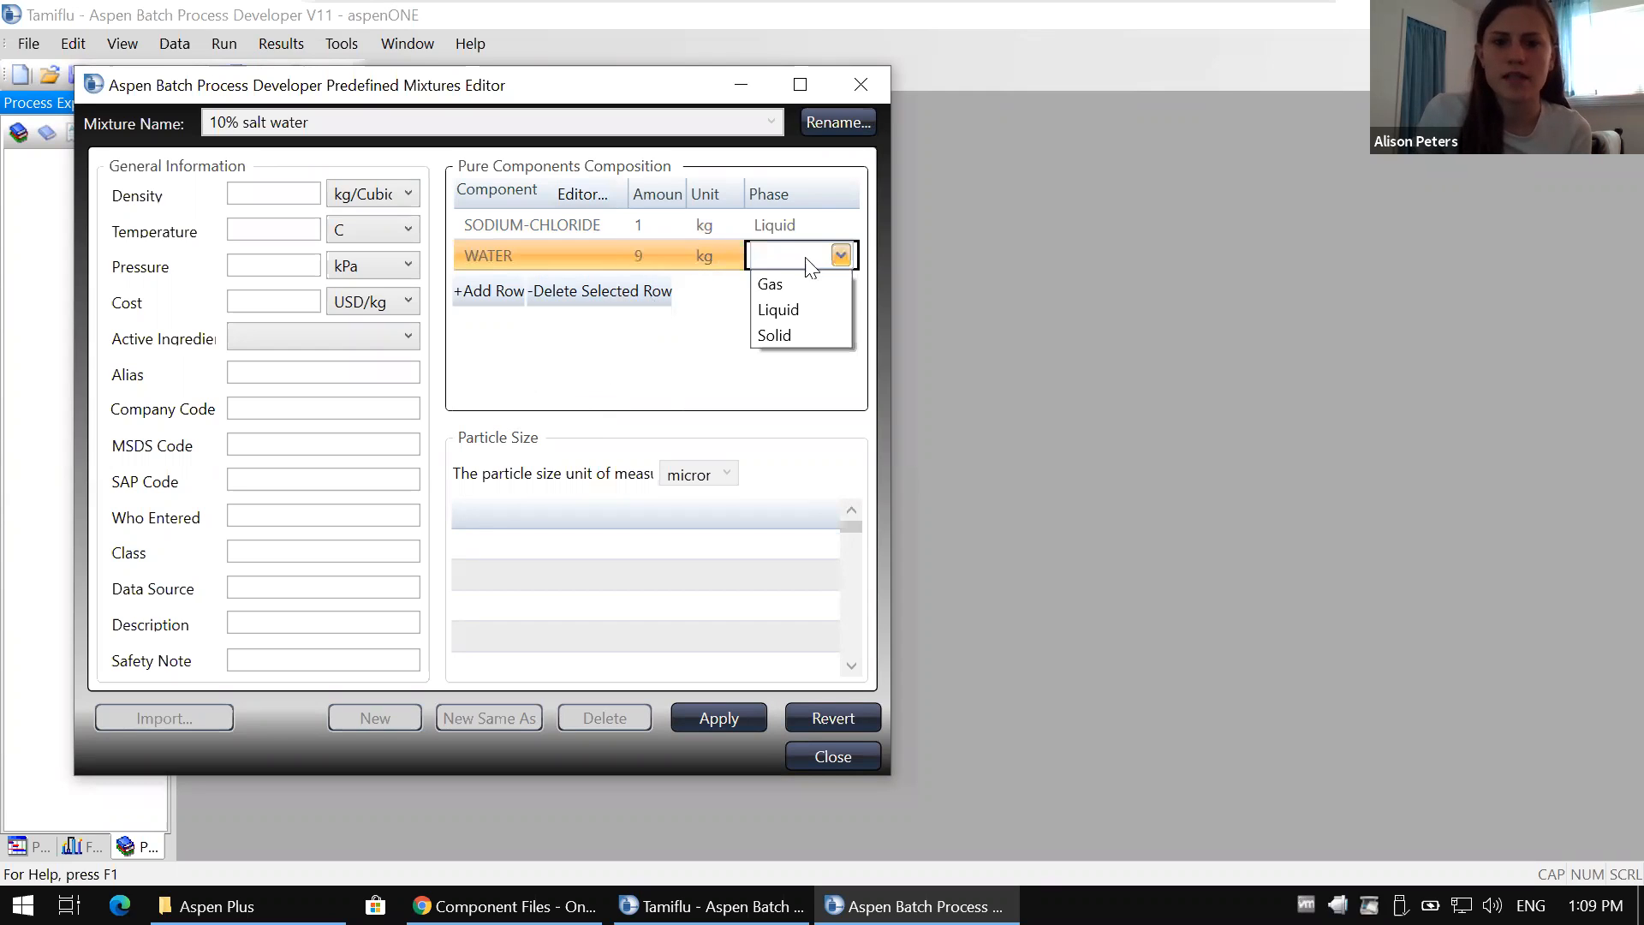
click(781, 310)
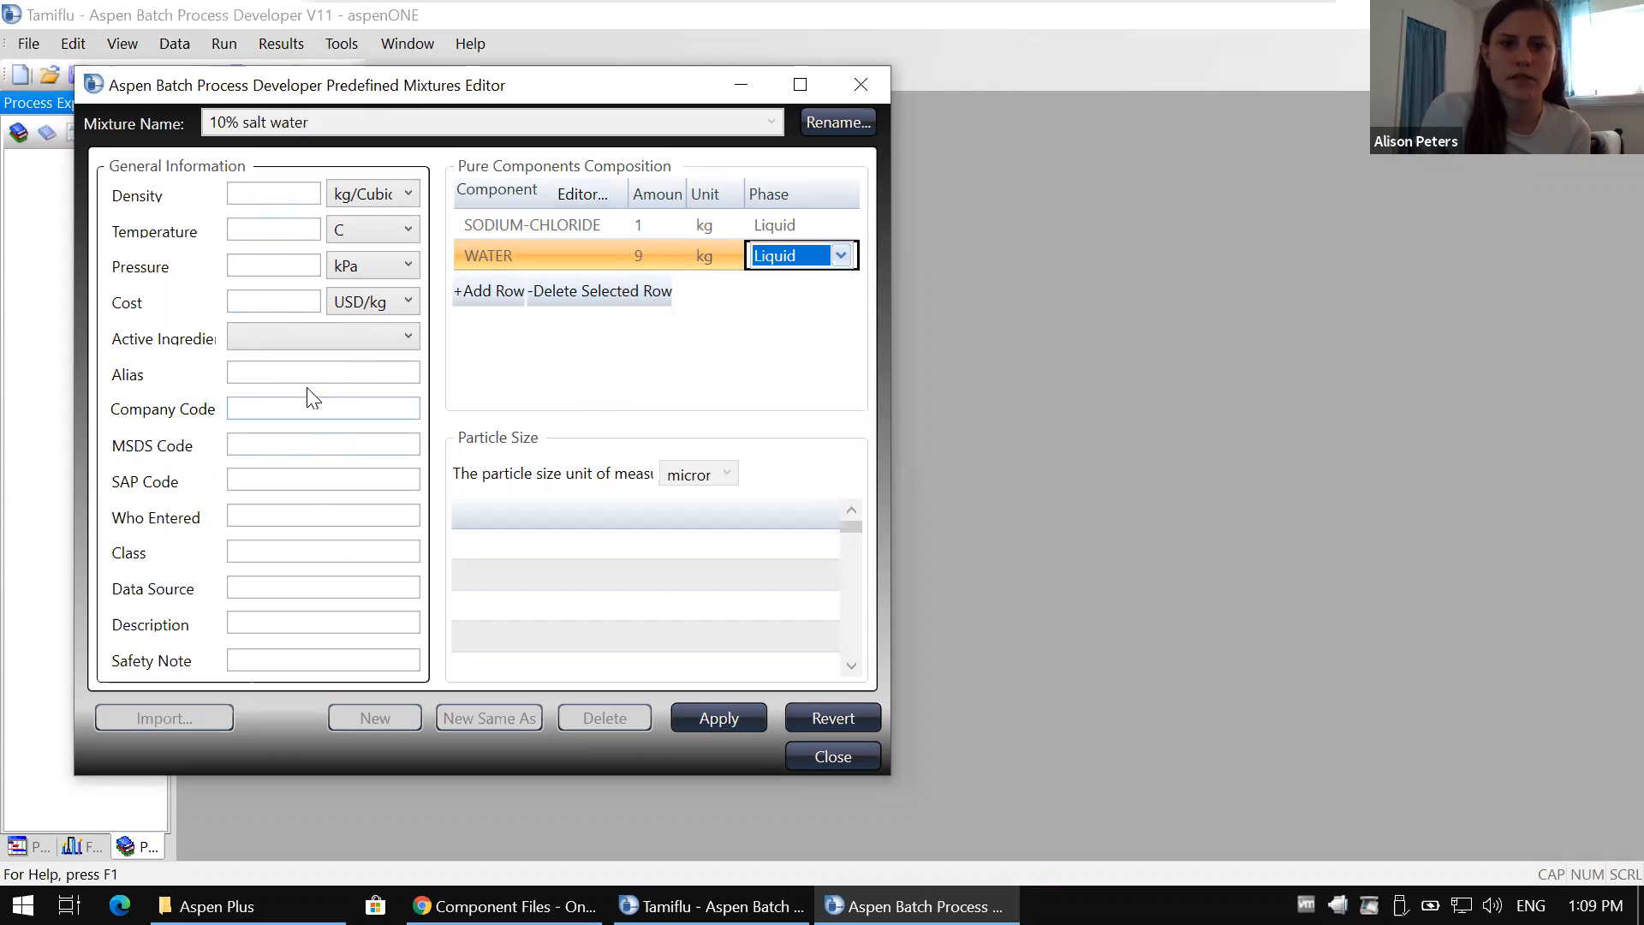
click(750, 718)
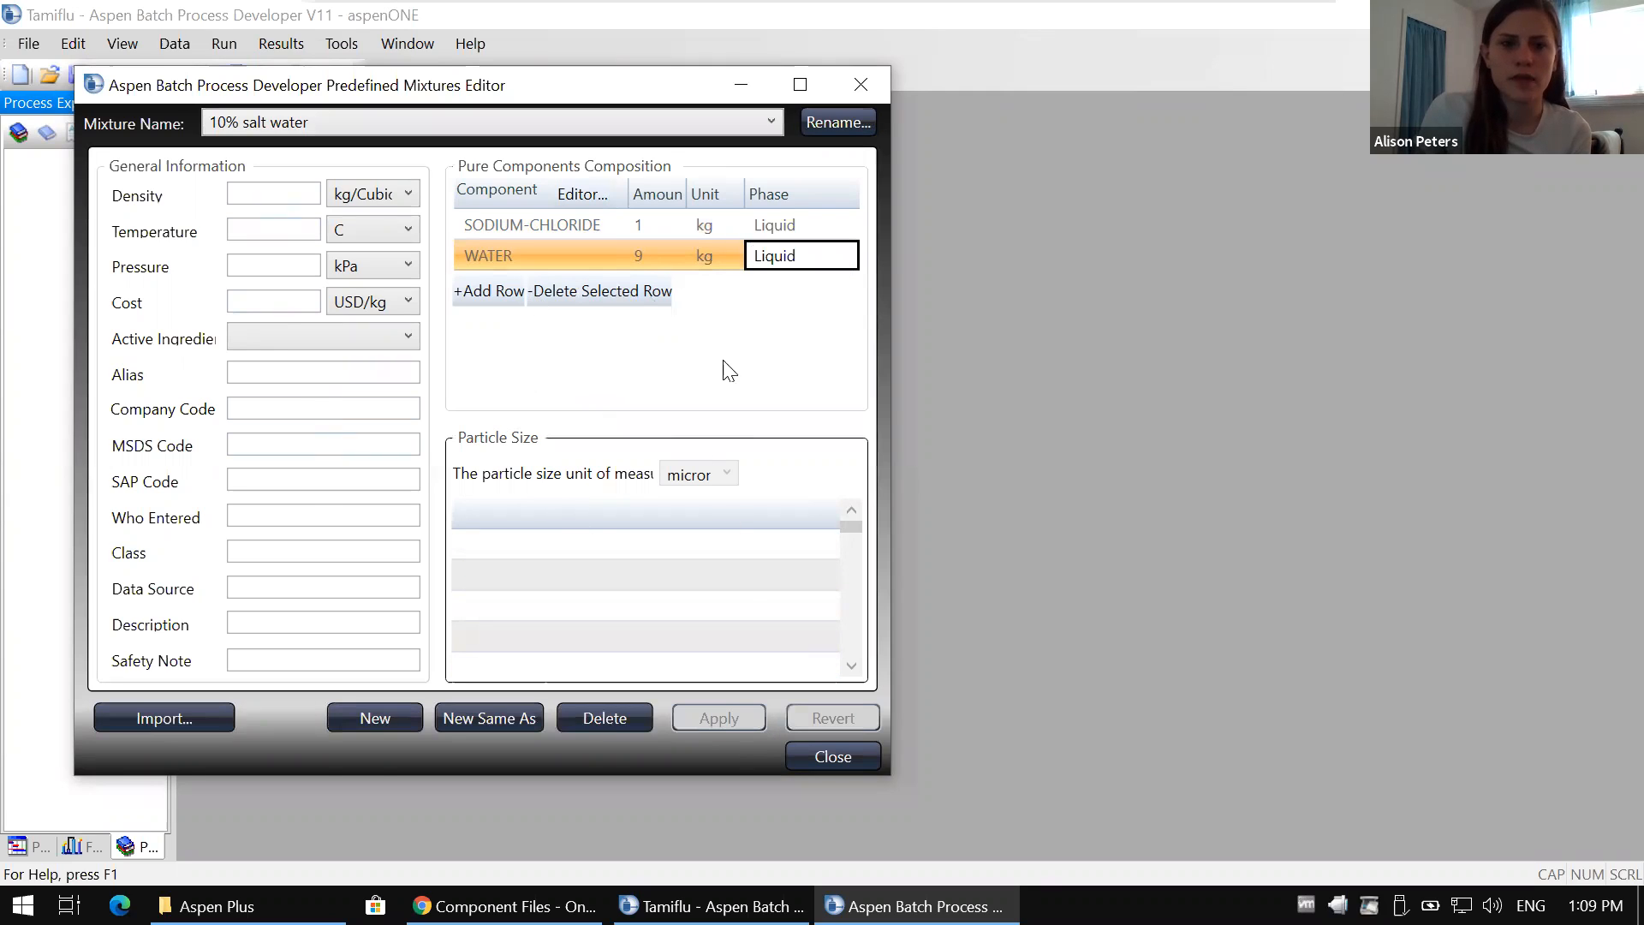
click(818, 762)
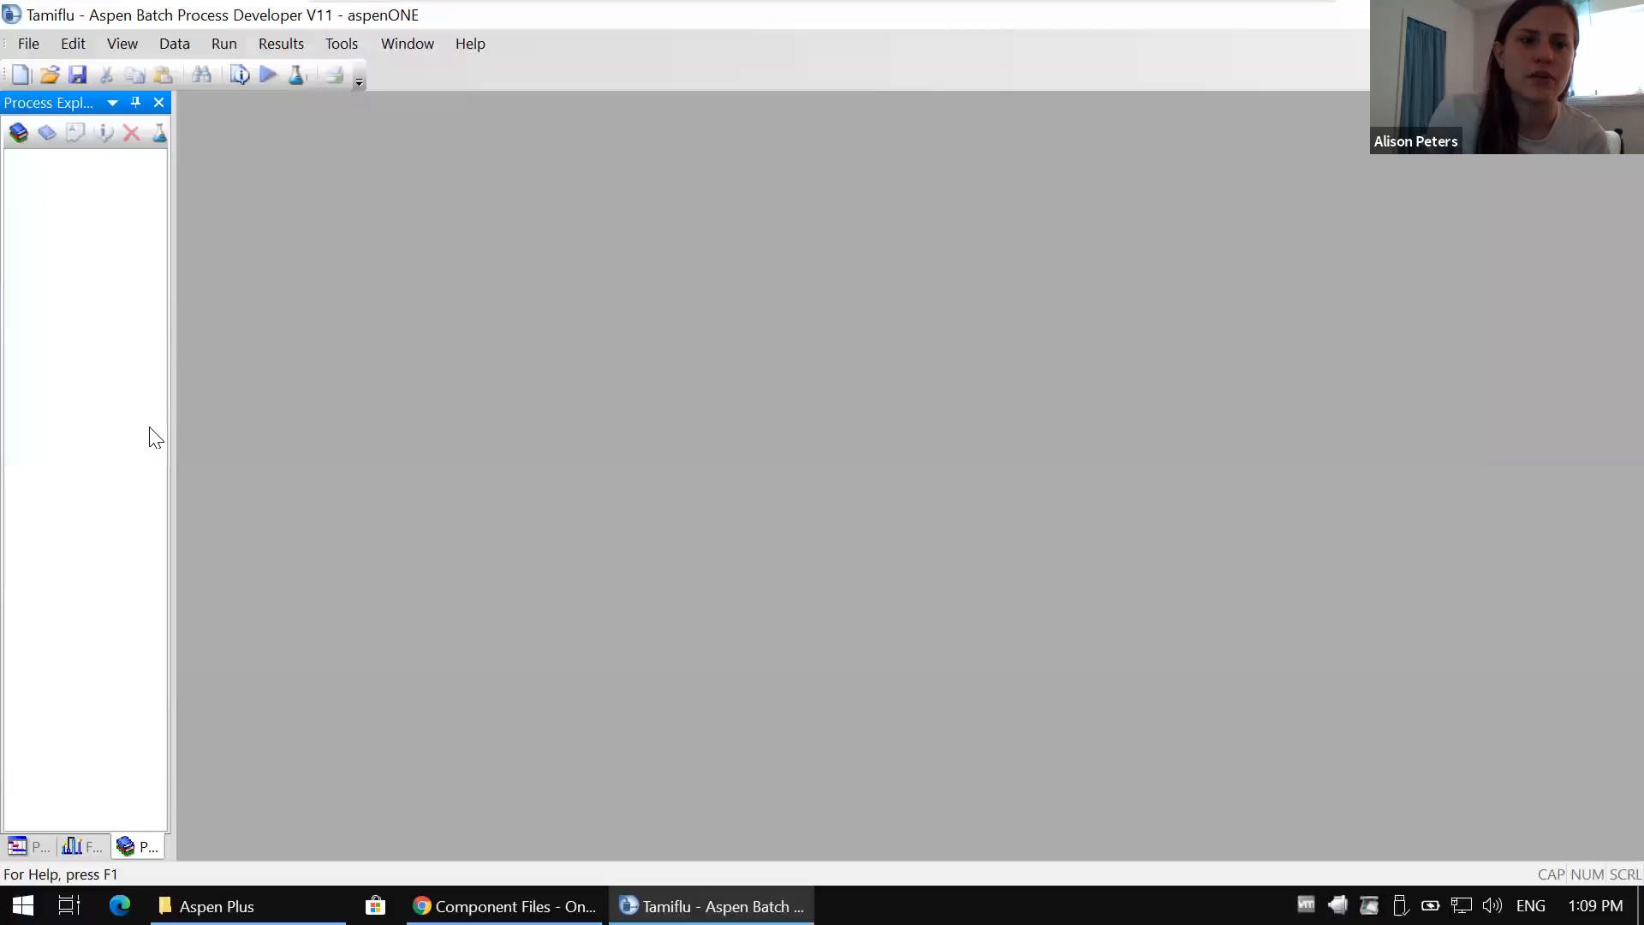
click(85, 851)
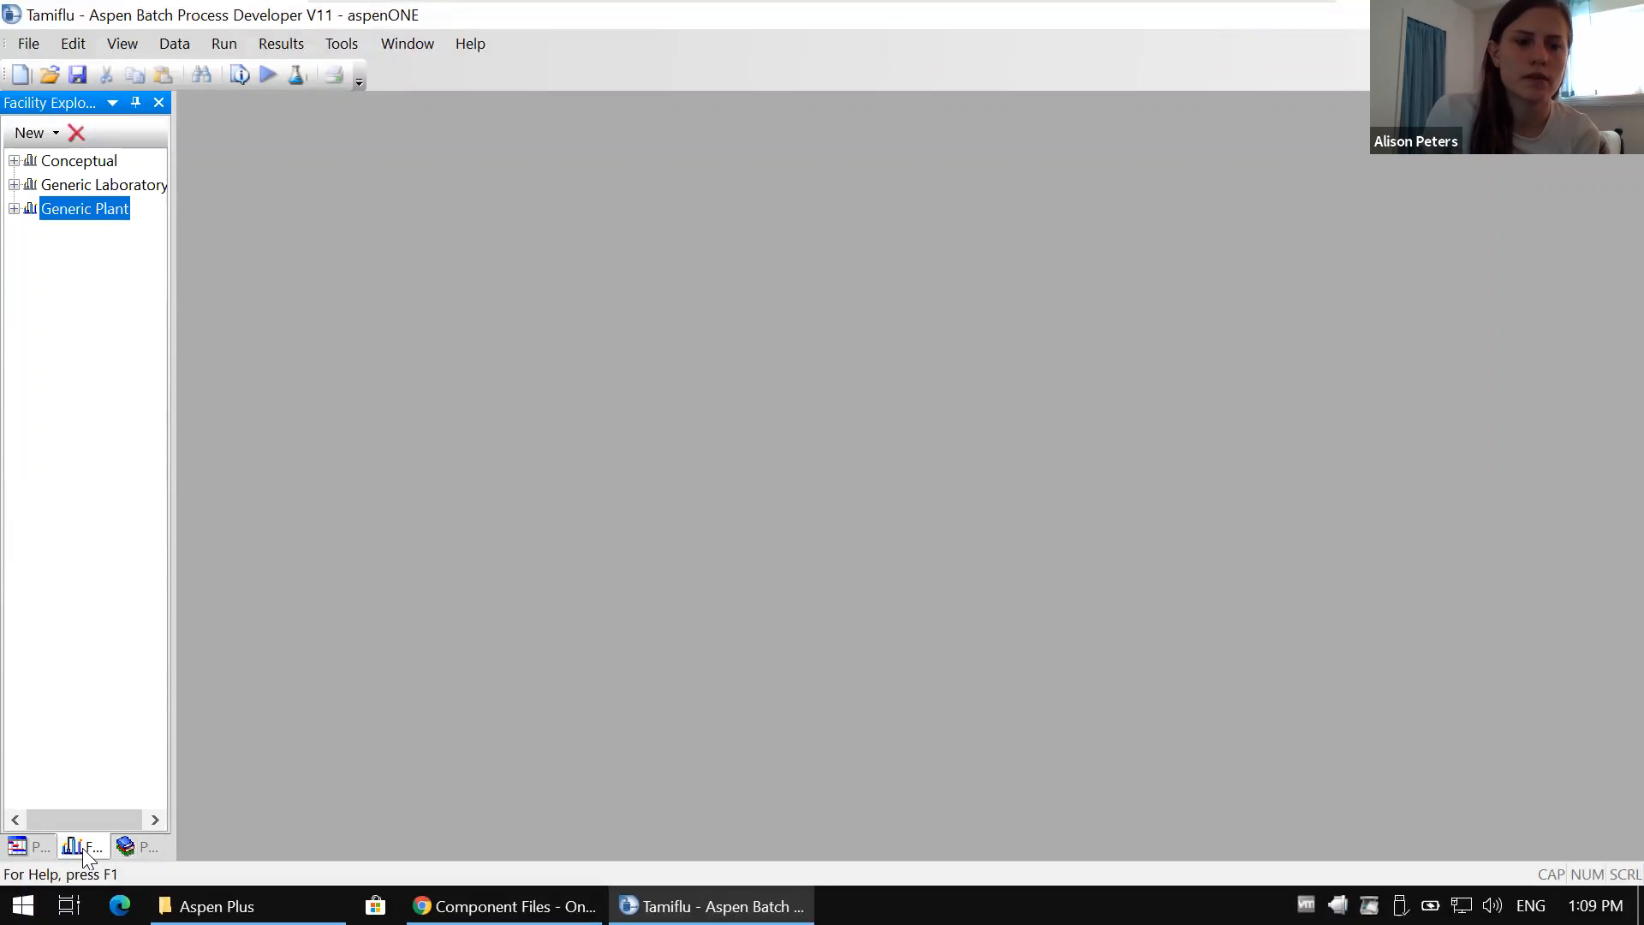
click(132, 846)
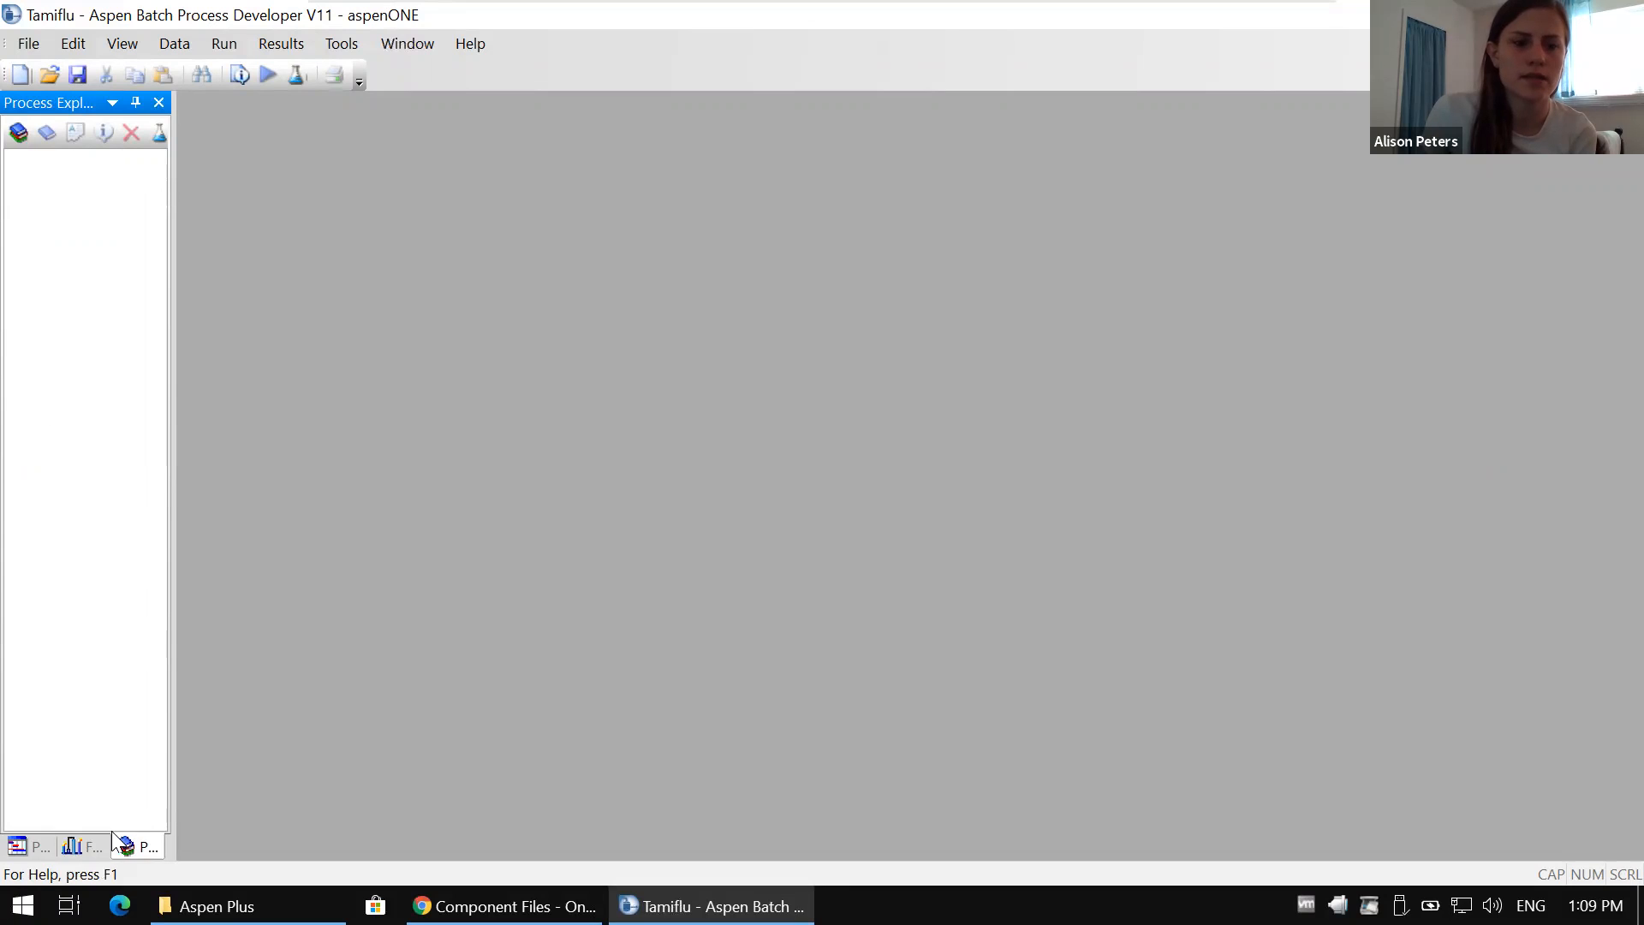
click(86, 848)
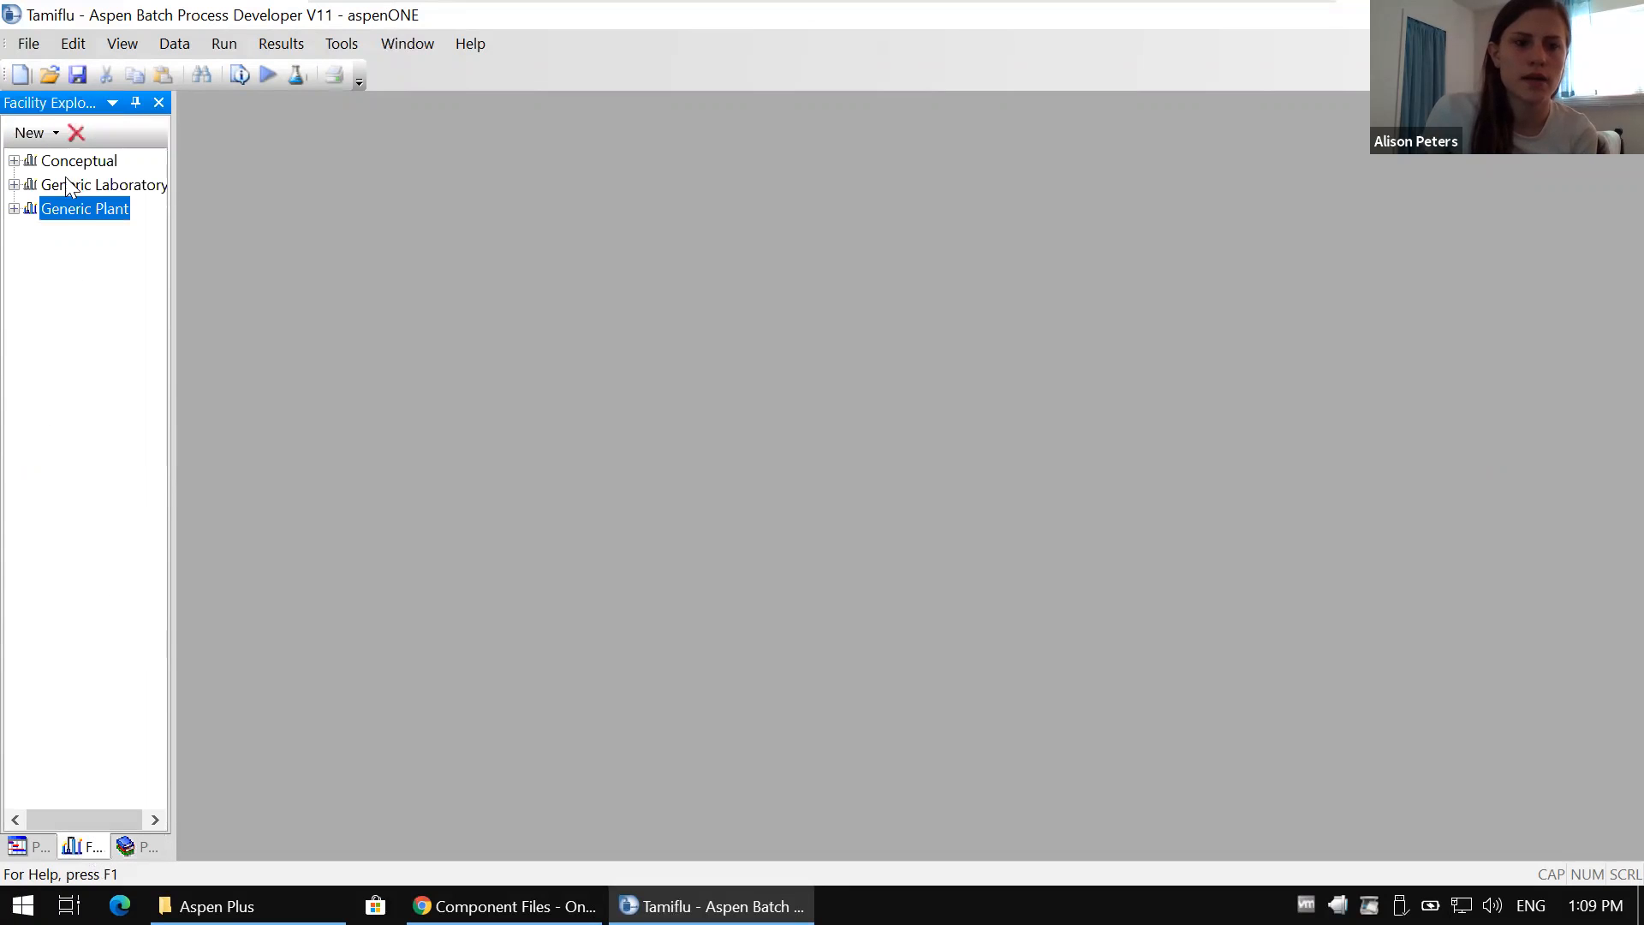
click(35, 846)
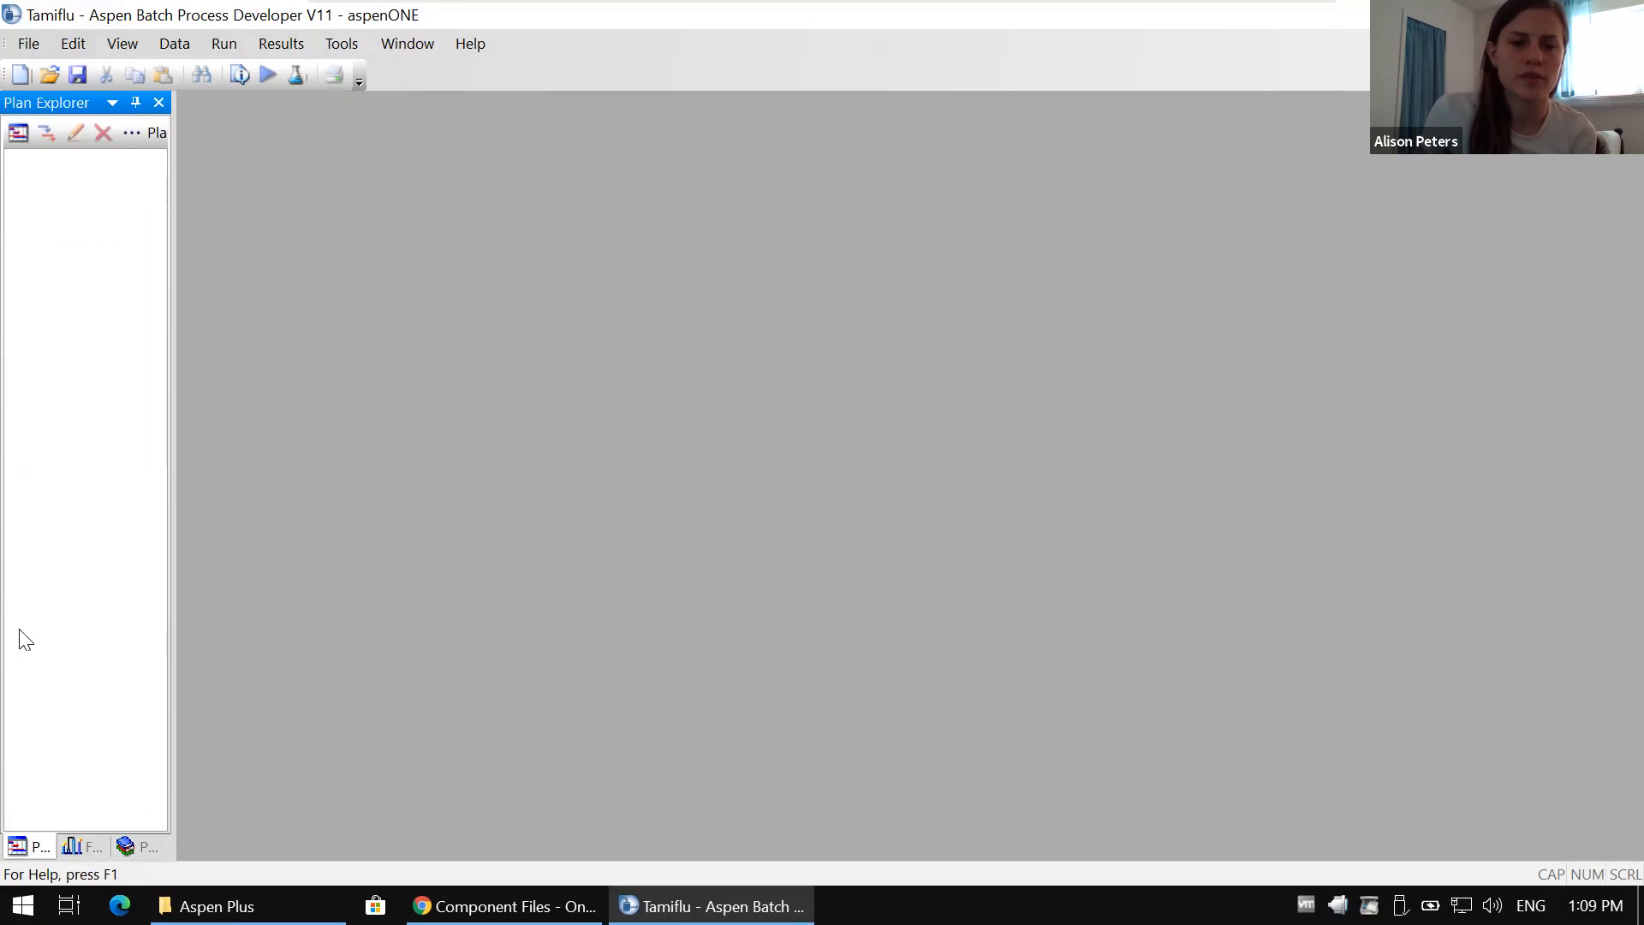
Step: Define a new facility named CordenPharma that uses the 24 Hours calendar
click(83, 847)
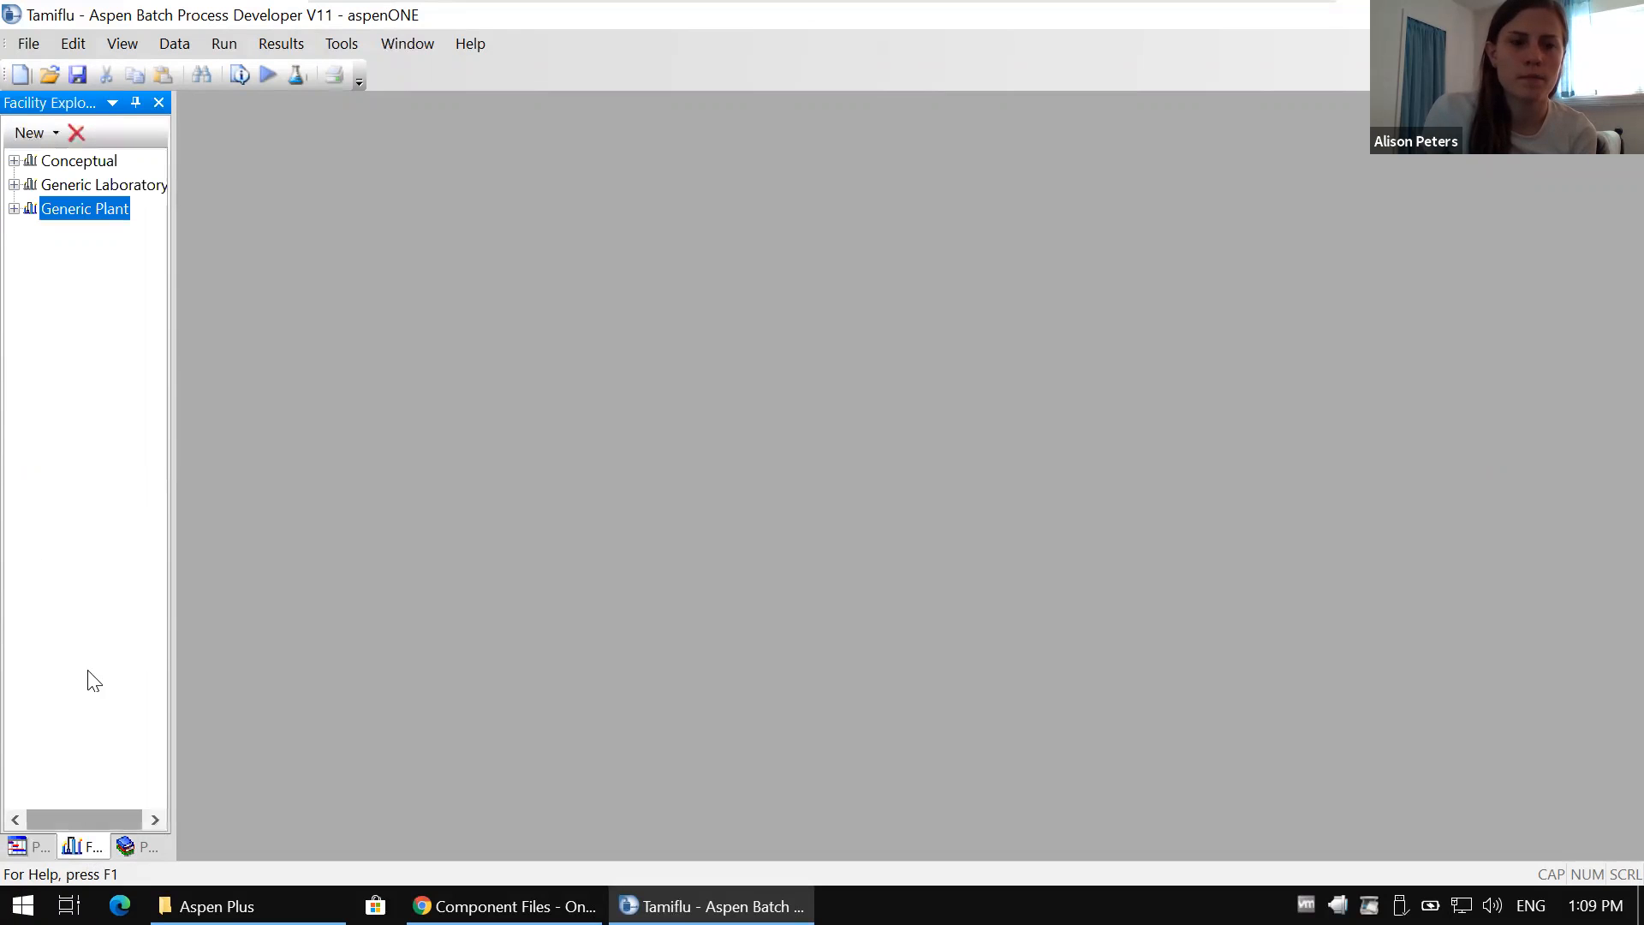
click(42, 130)
click(73, 168)
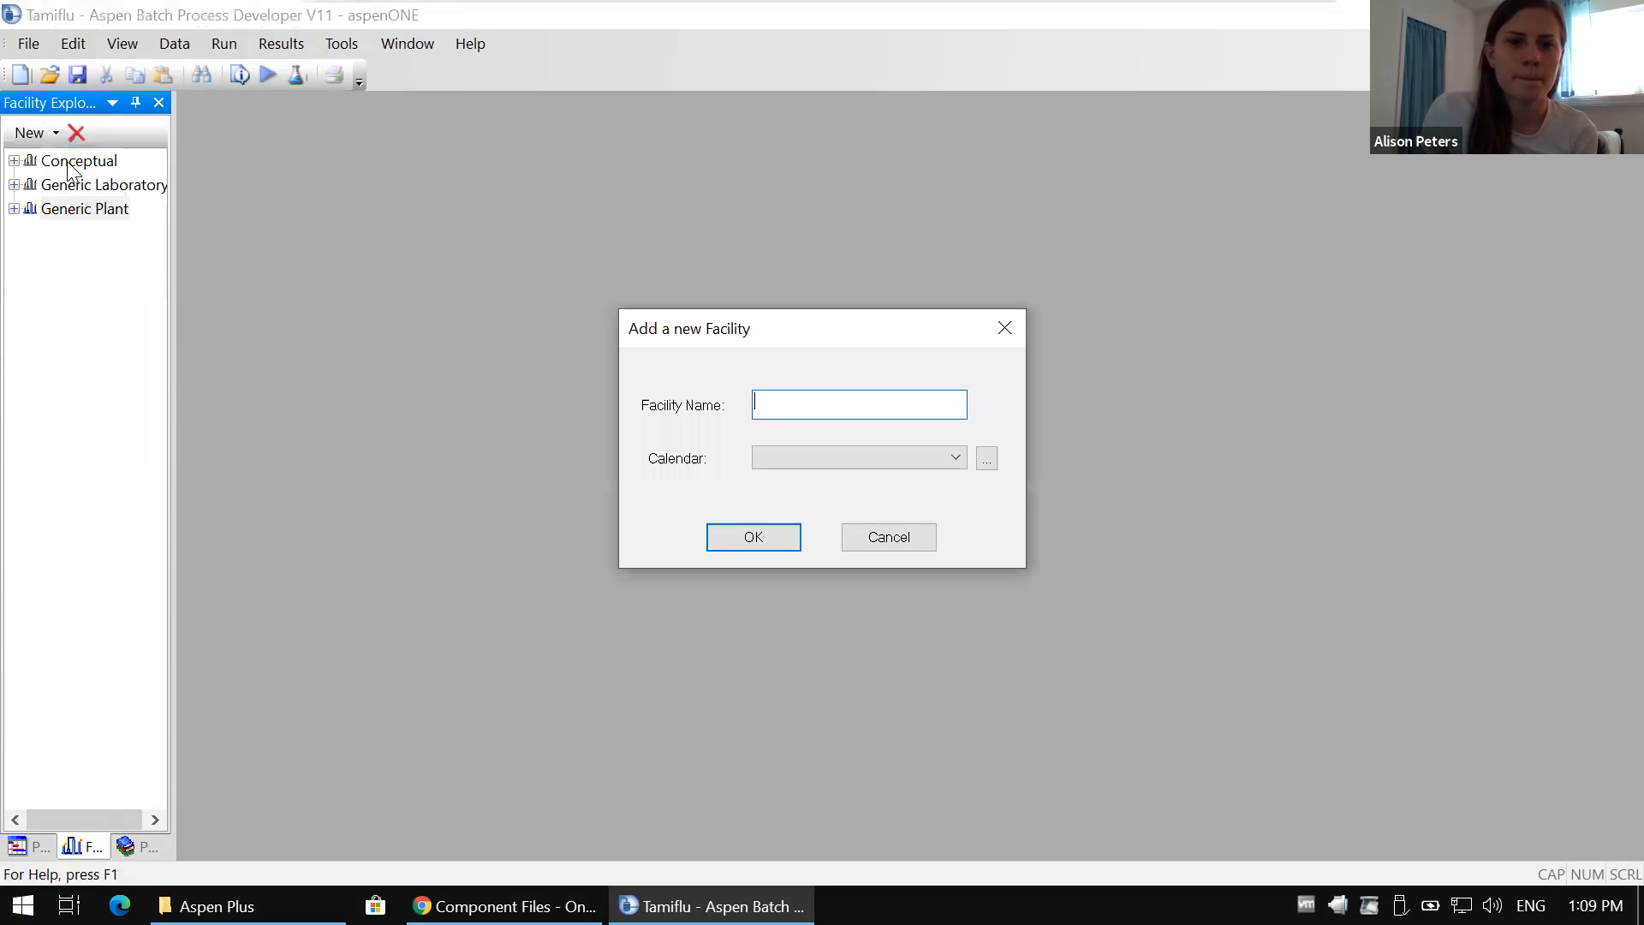
text(CordenPharma)
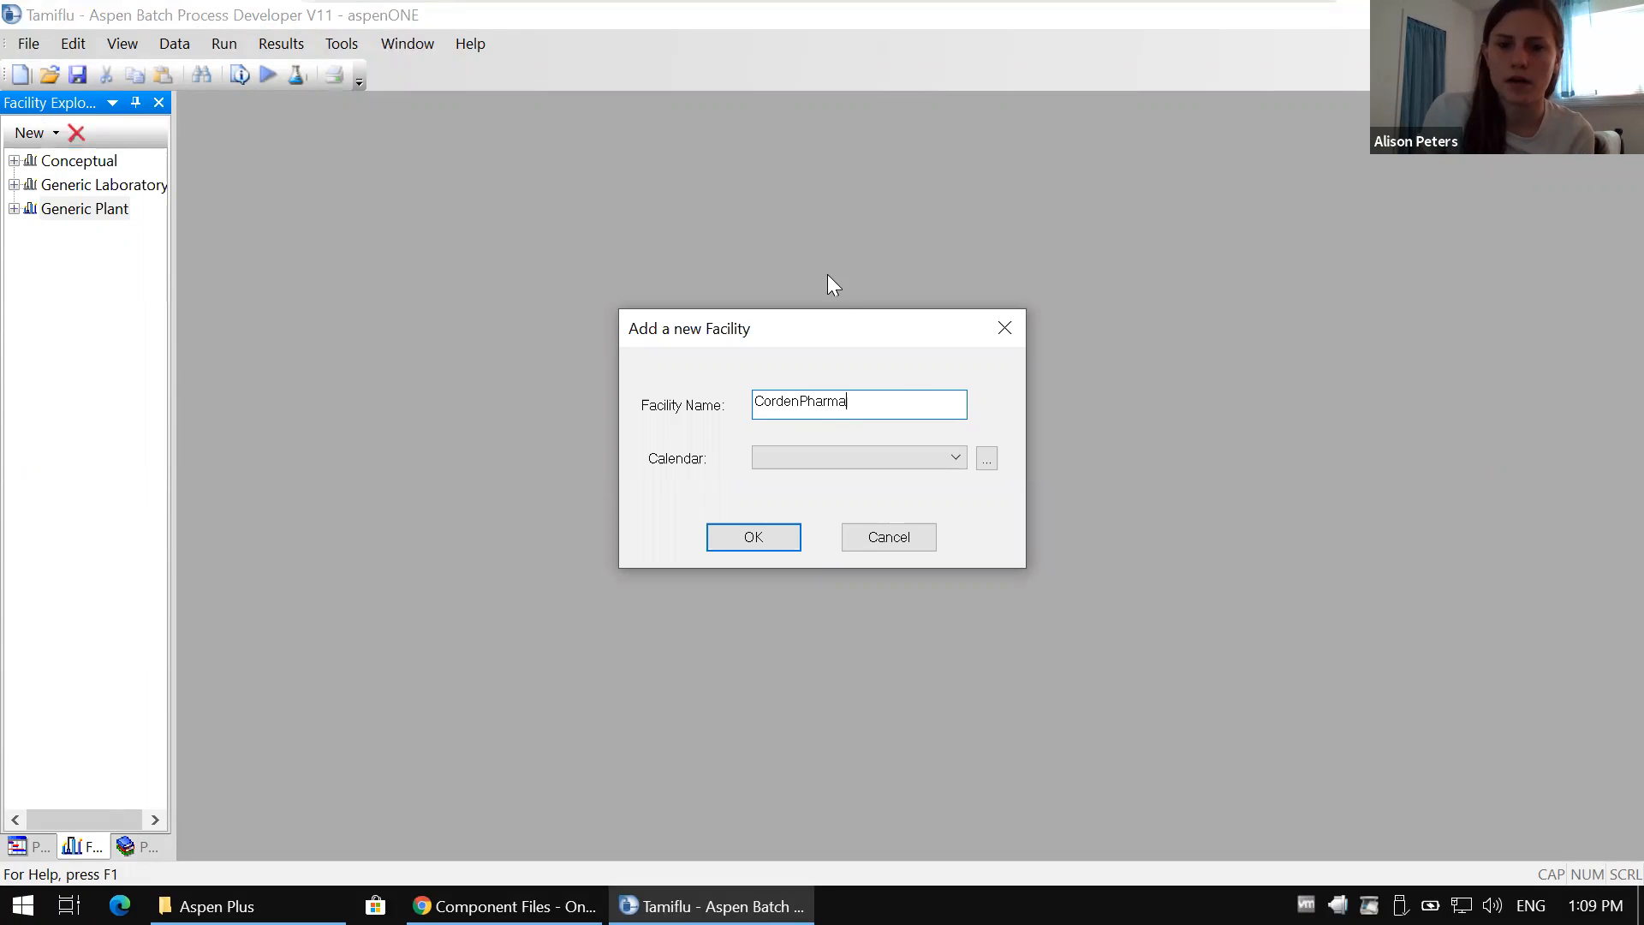
click(882, 456)
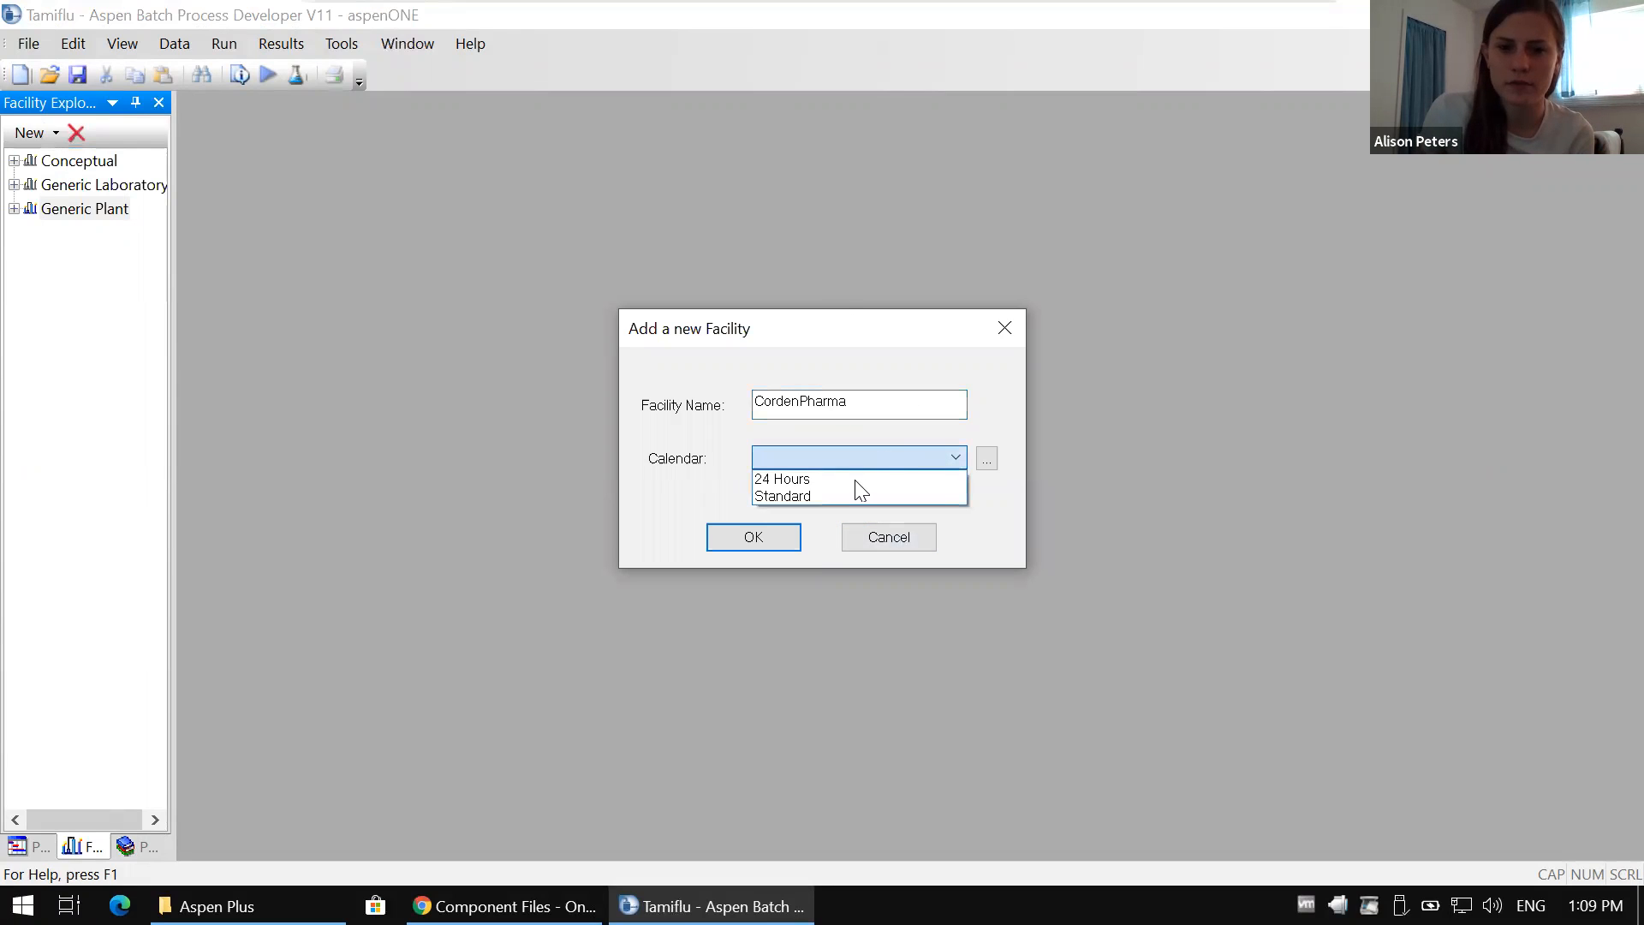
click(855, 481)
click(835, 462)
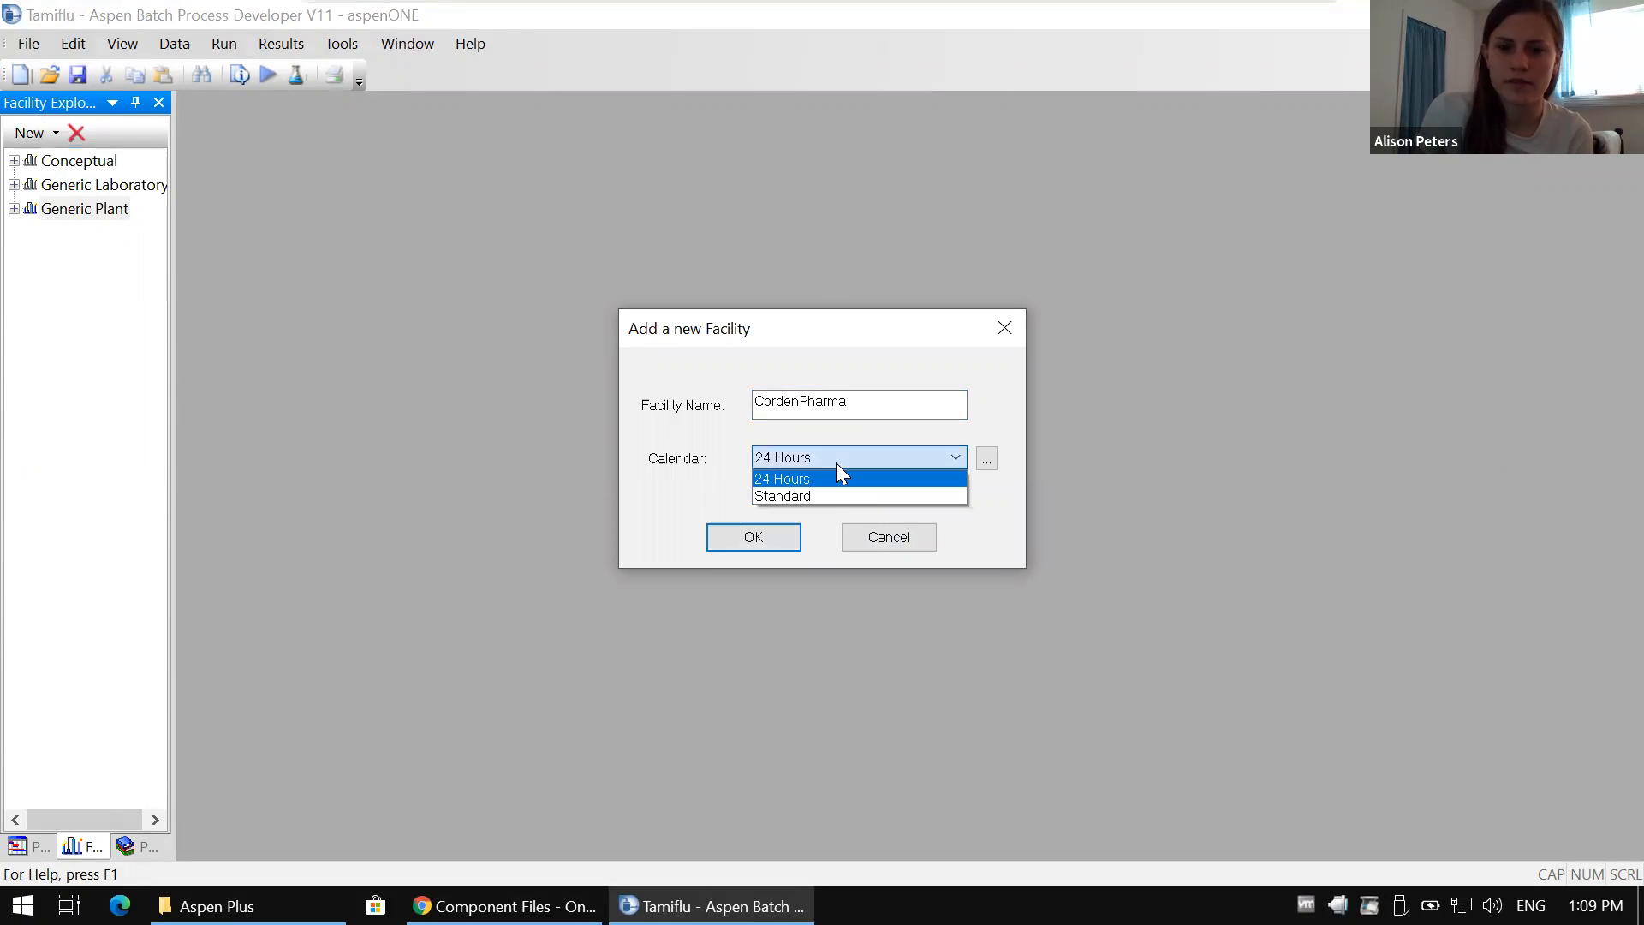
Step: Check the 24 Hours calendar's working days in the Calendar Editor and confirm the new facility
click(987, 459)
click(986, 459)
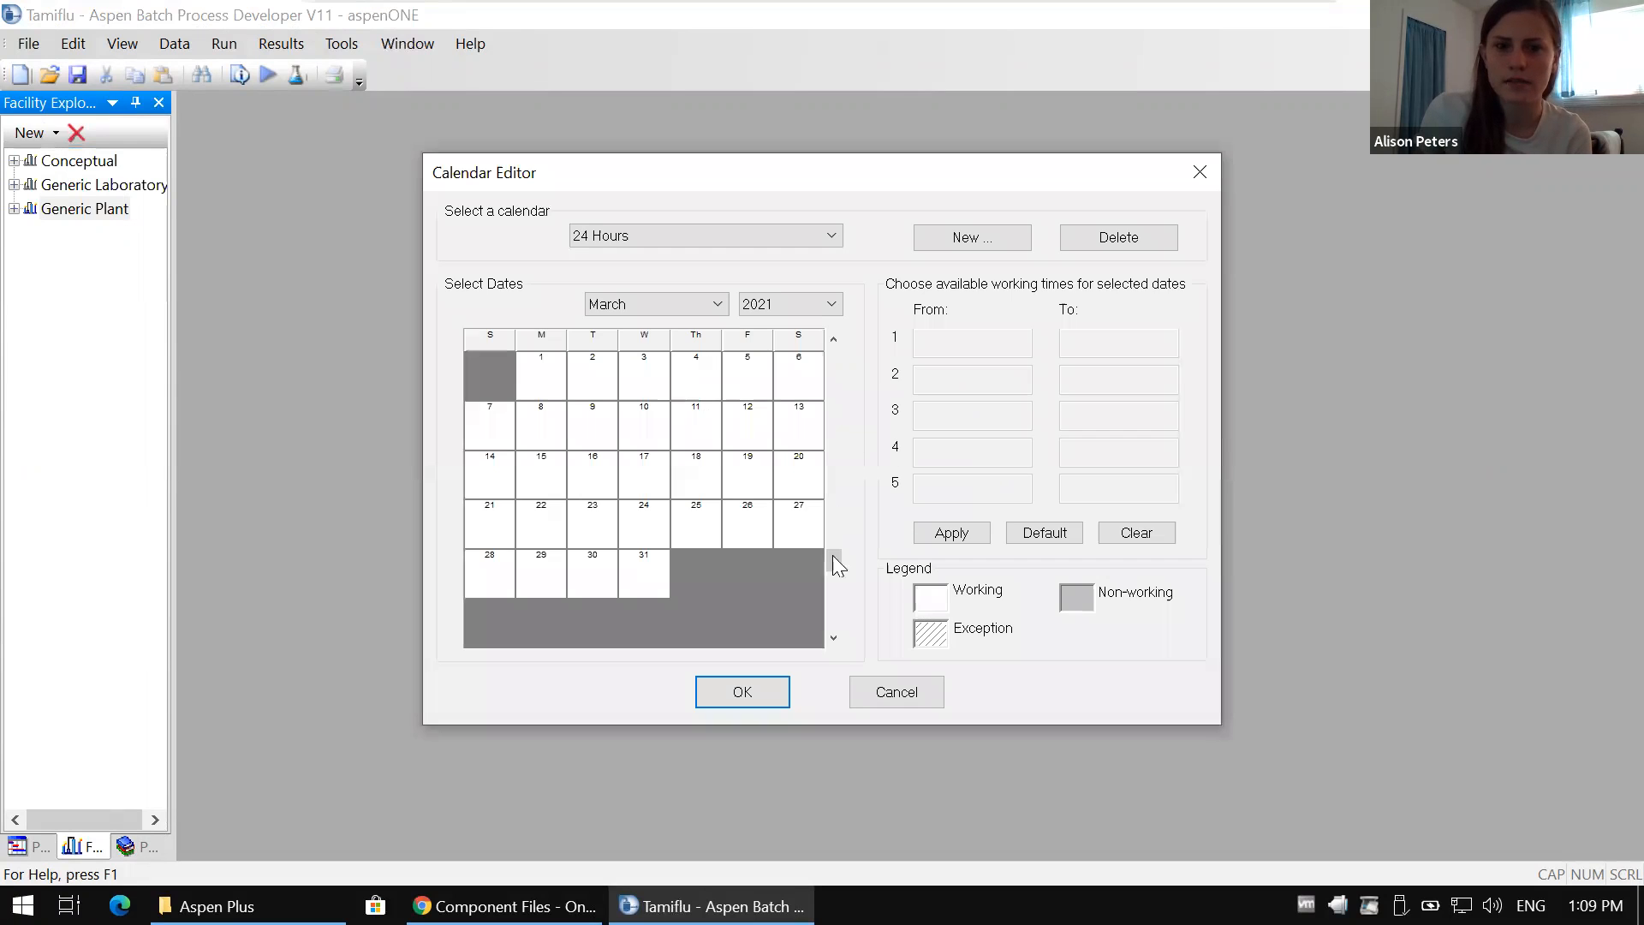
click(742, 689)
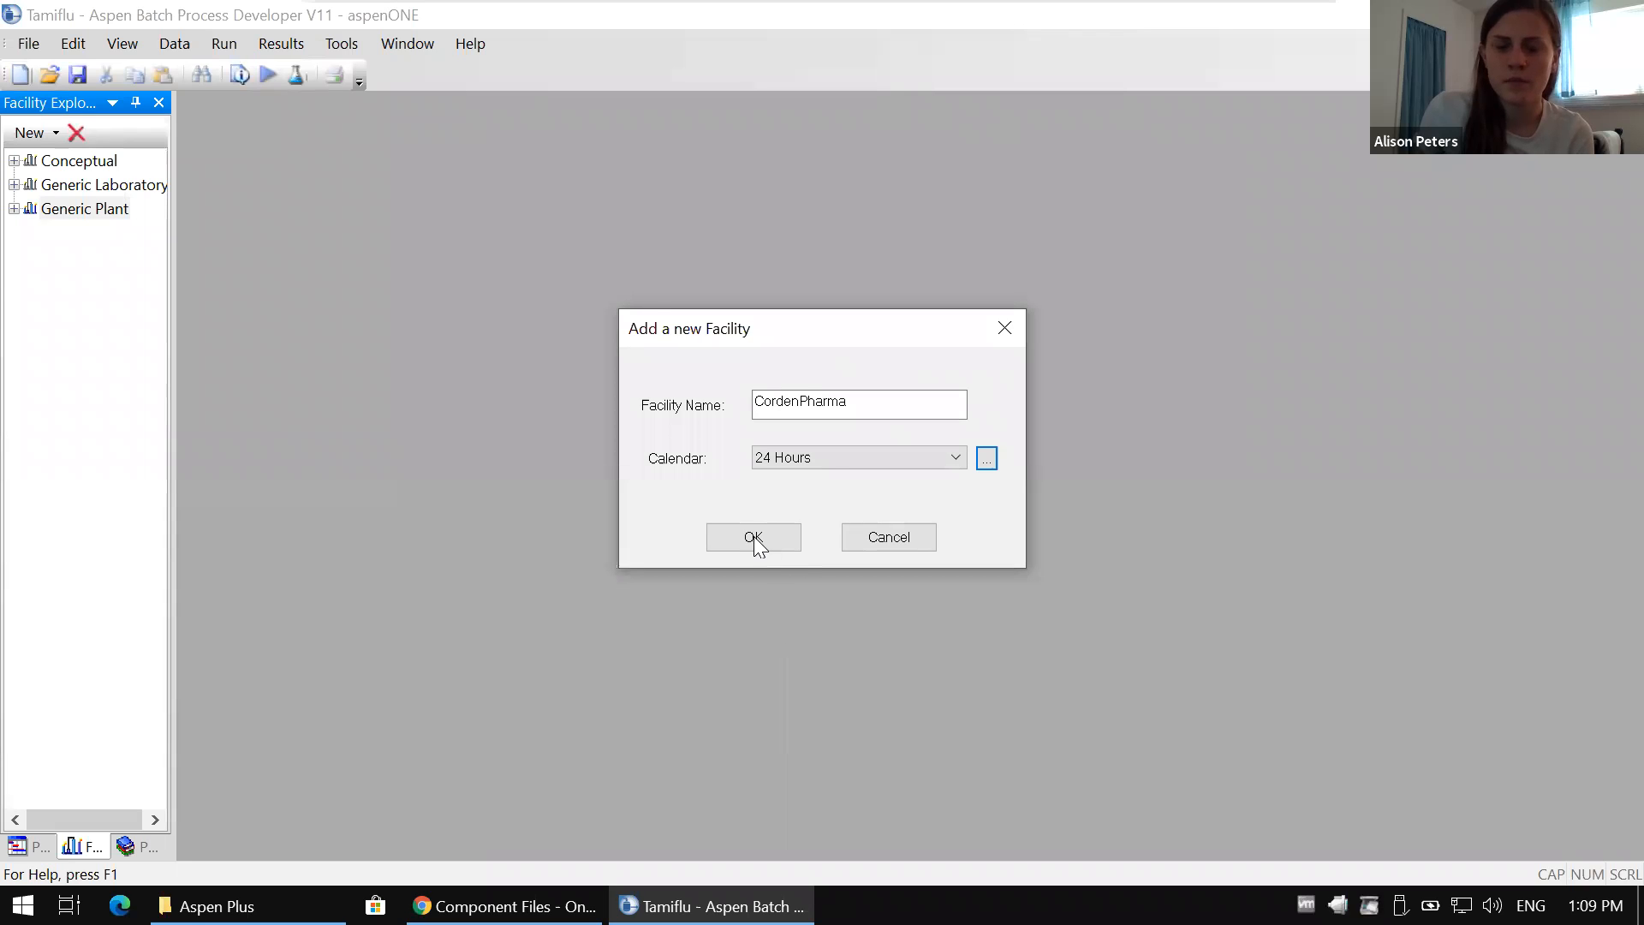
click(757, 540)
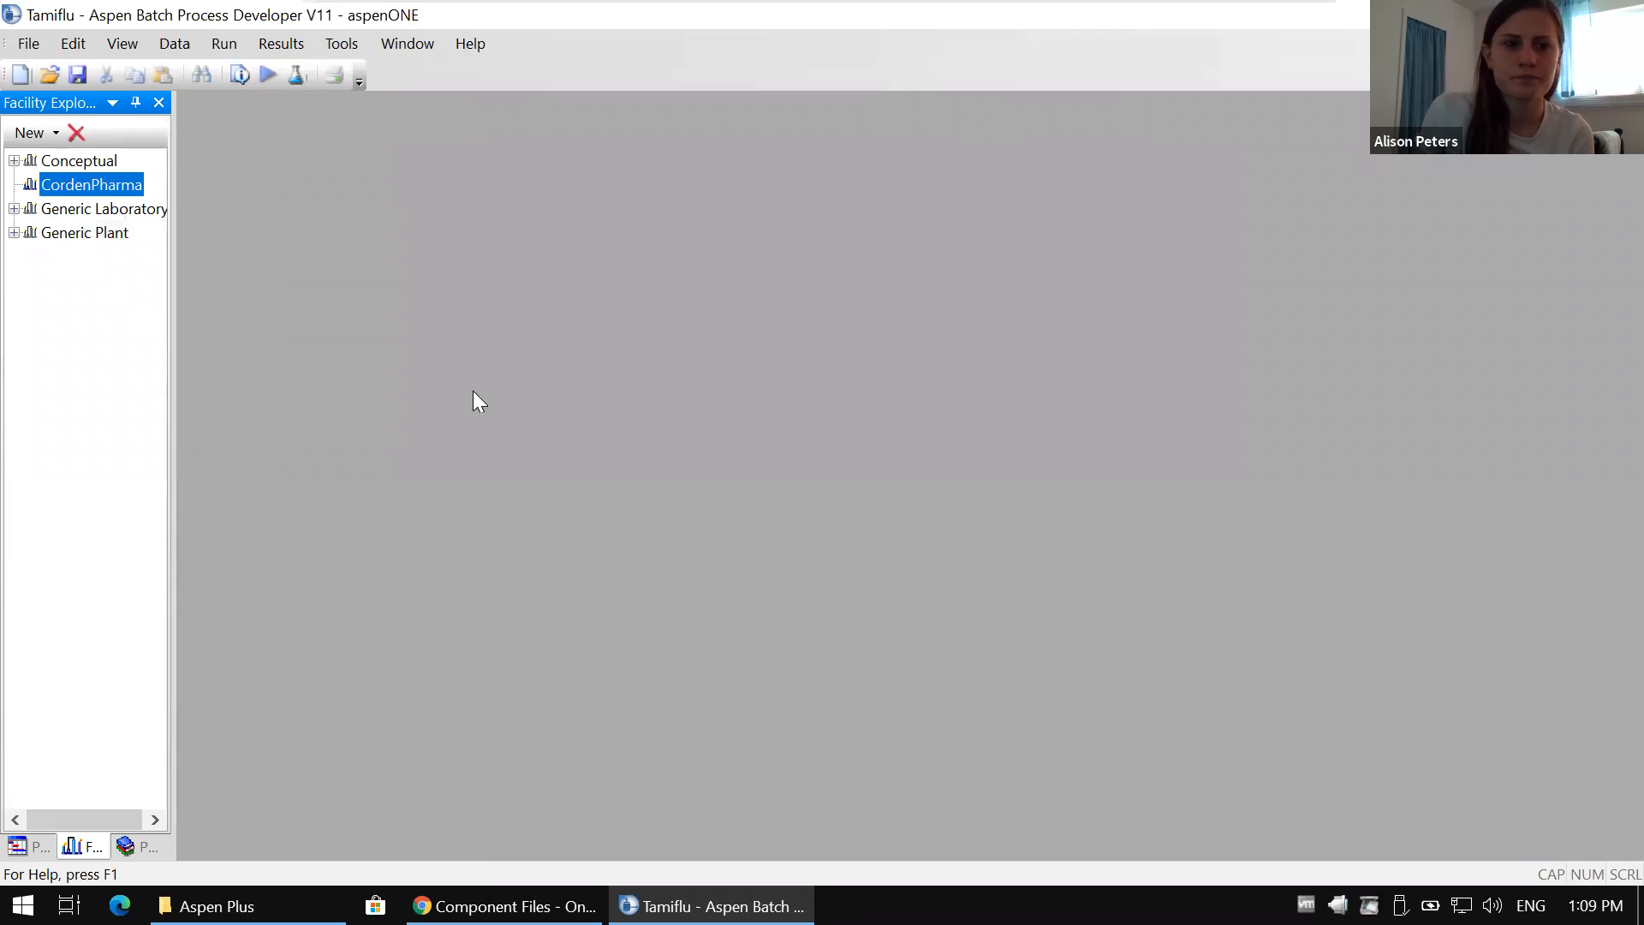
Step: Start a new equipment entry for the CordenPharma facility and open the equipment import from the catalog
right_click(66, 183)
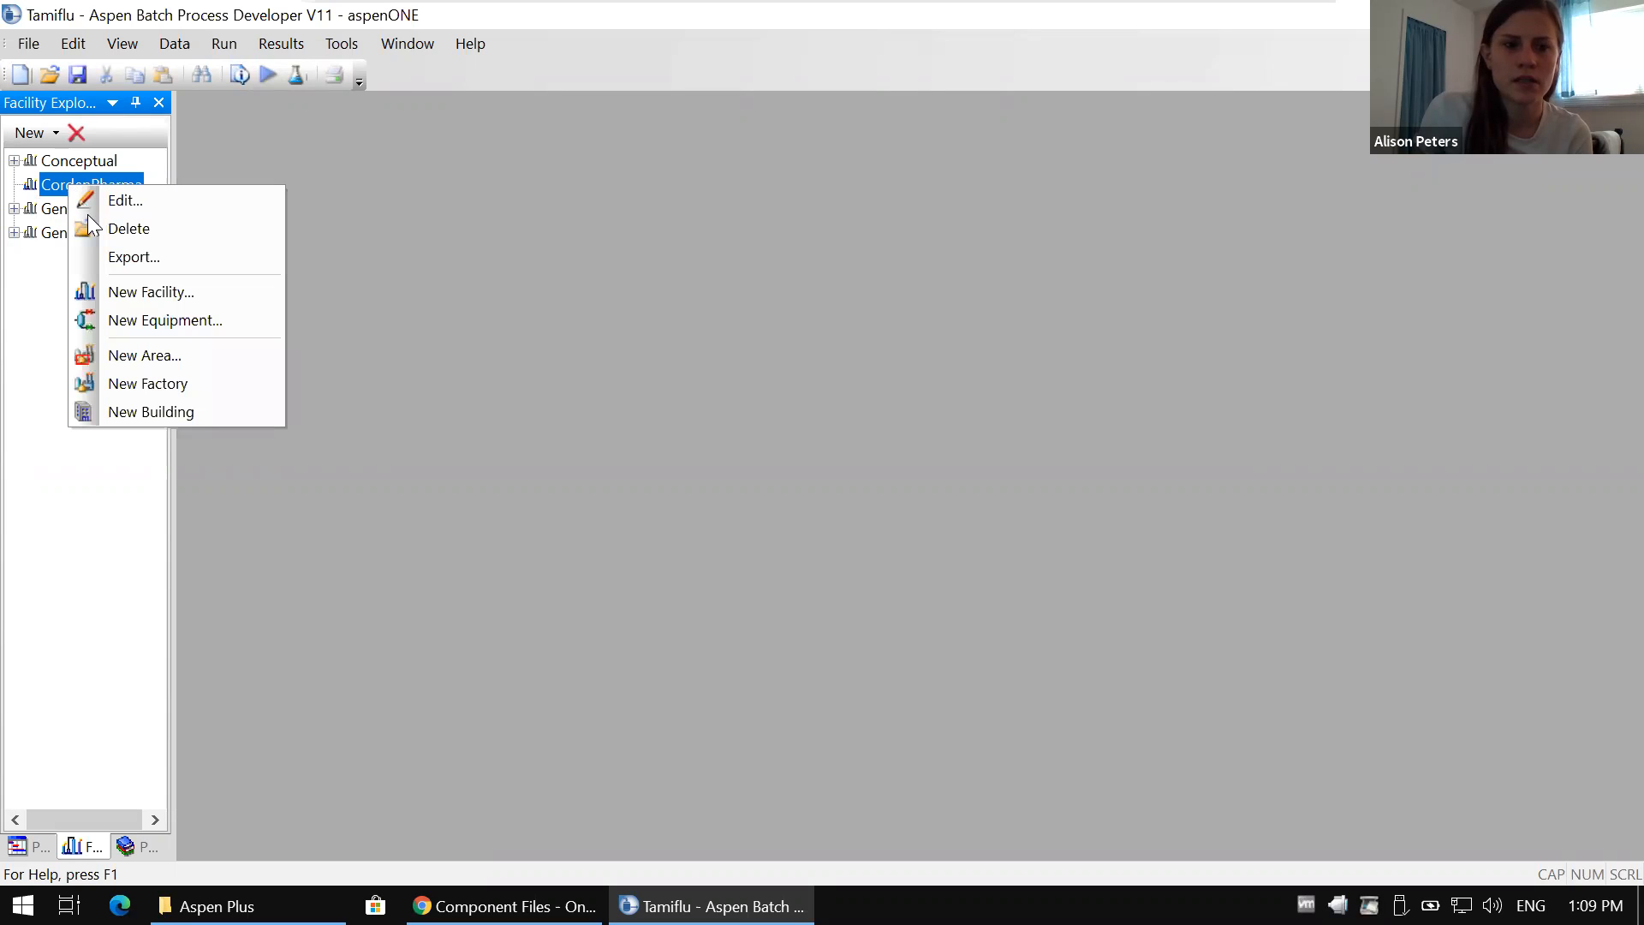
click(134, 319)
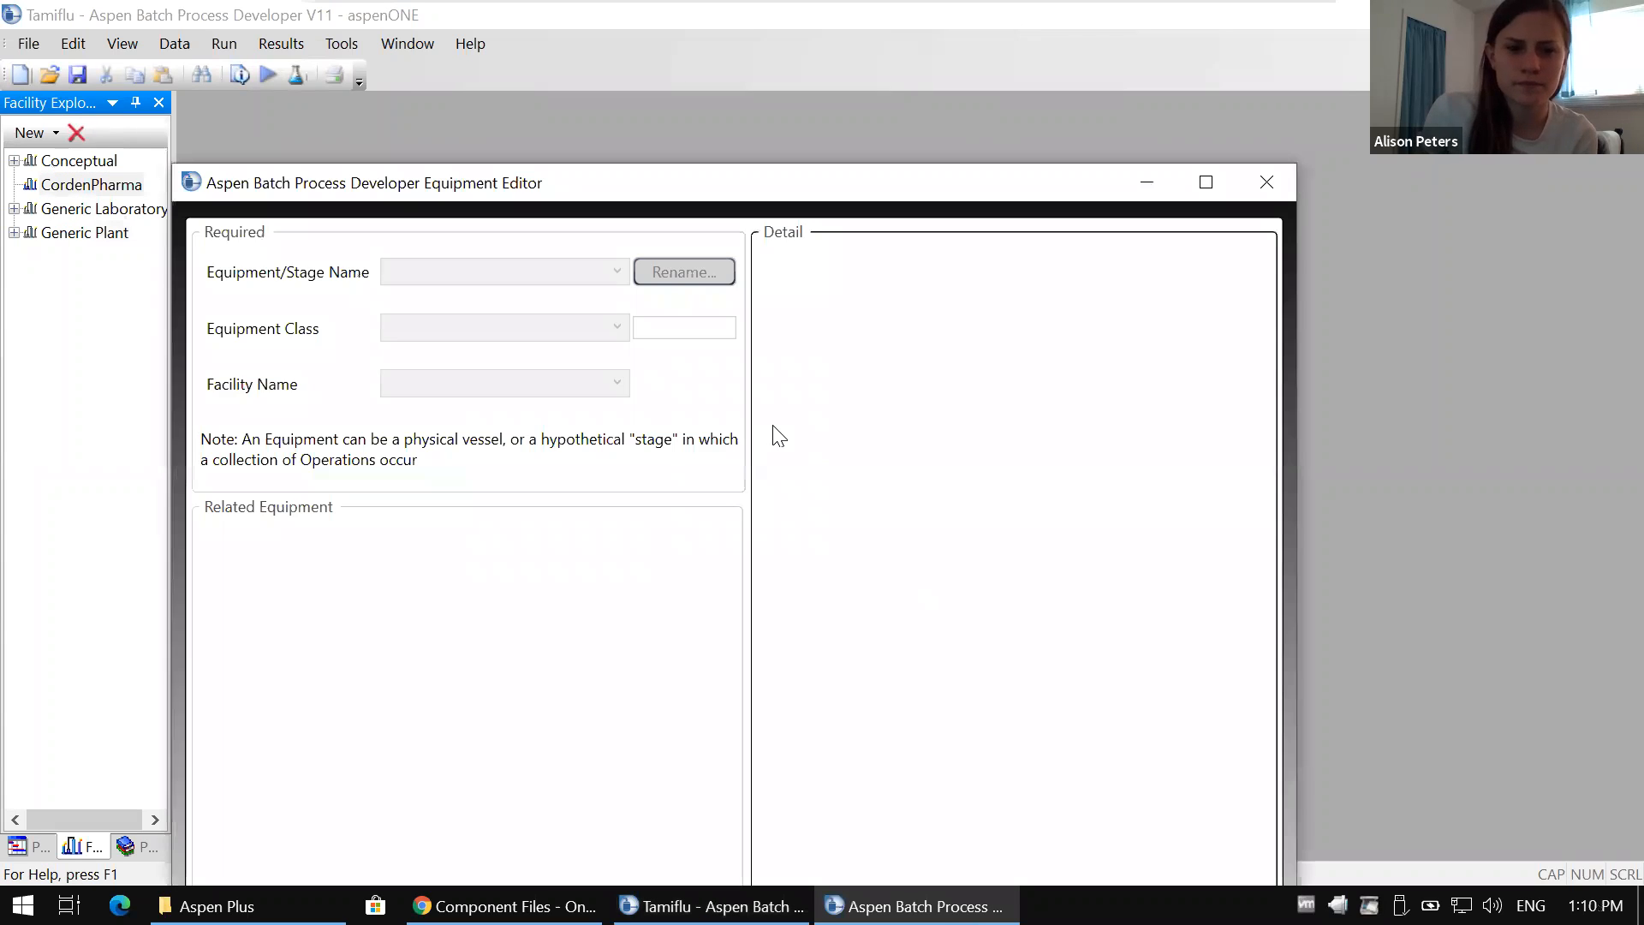
click(1203, 190)
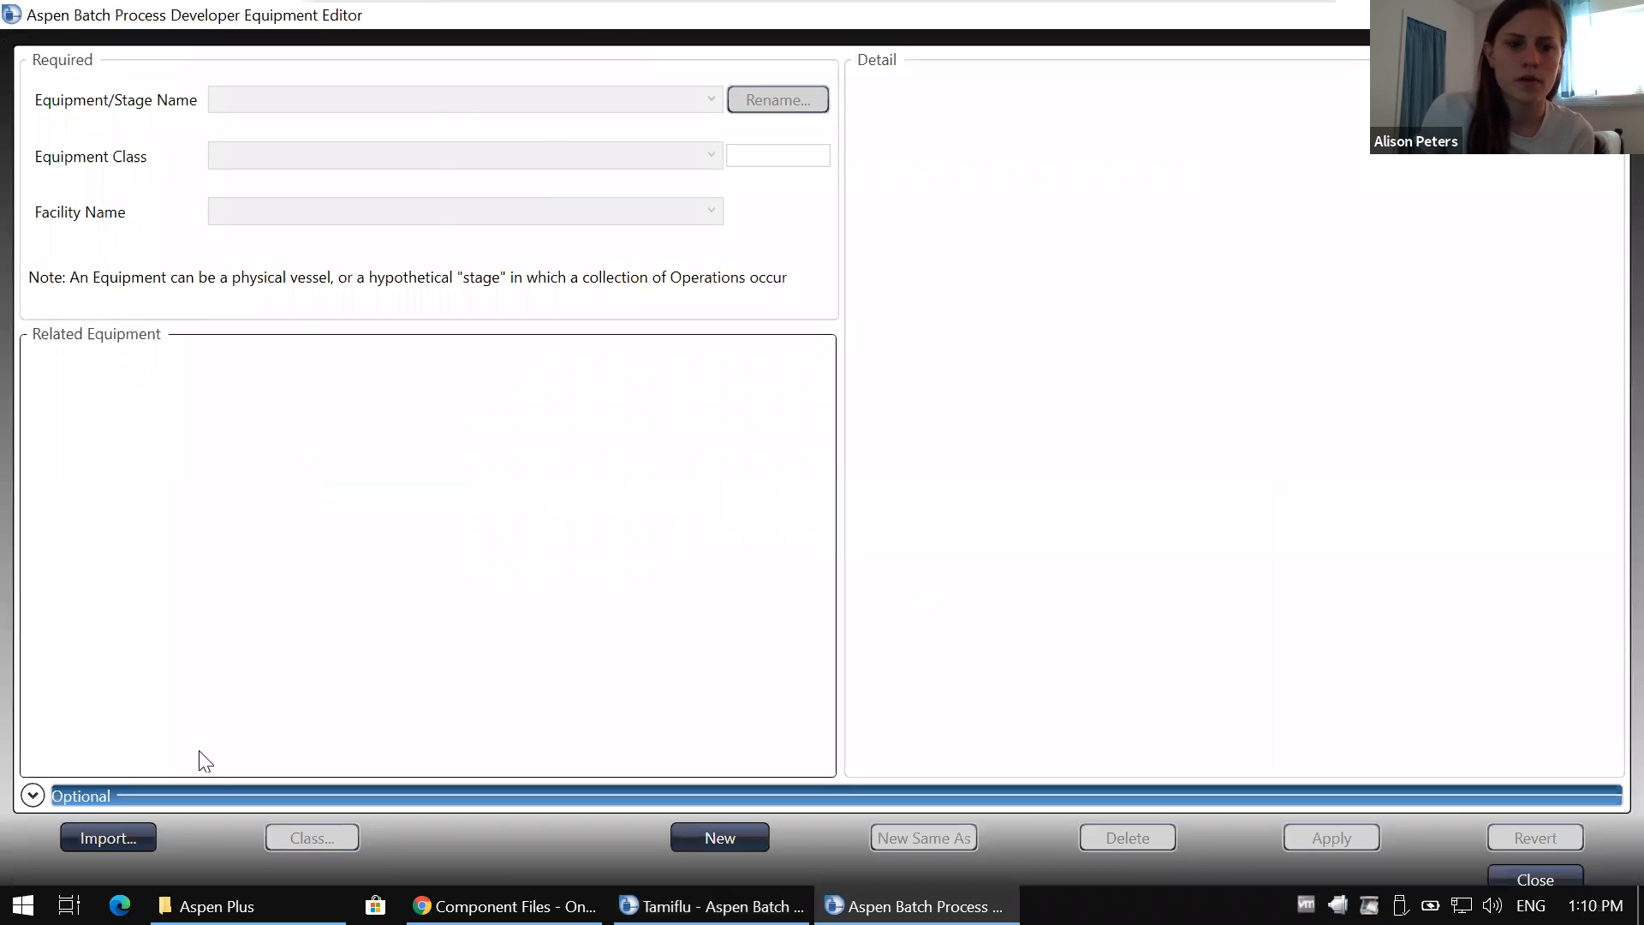
click(137, 837)
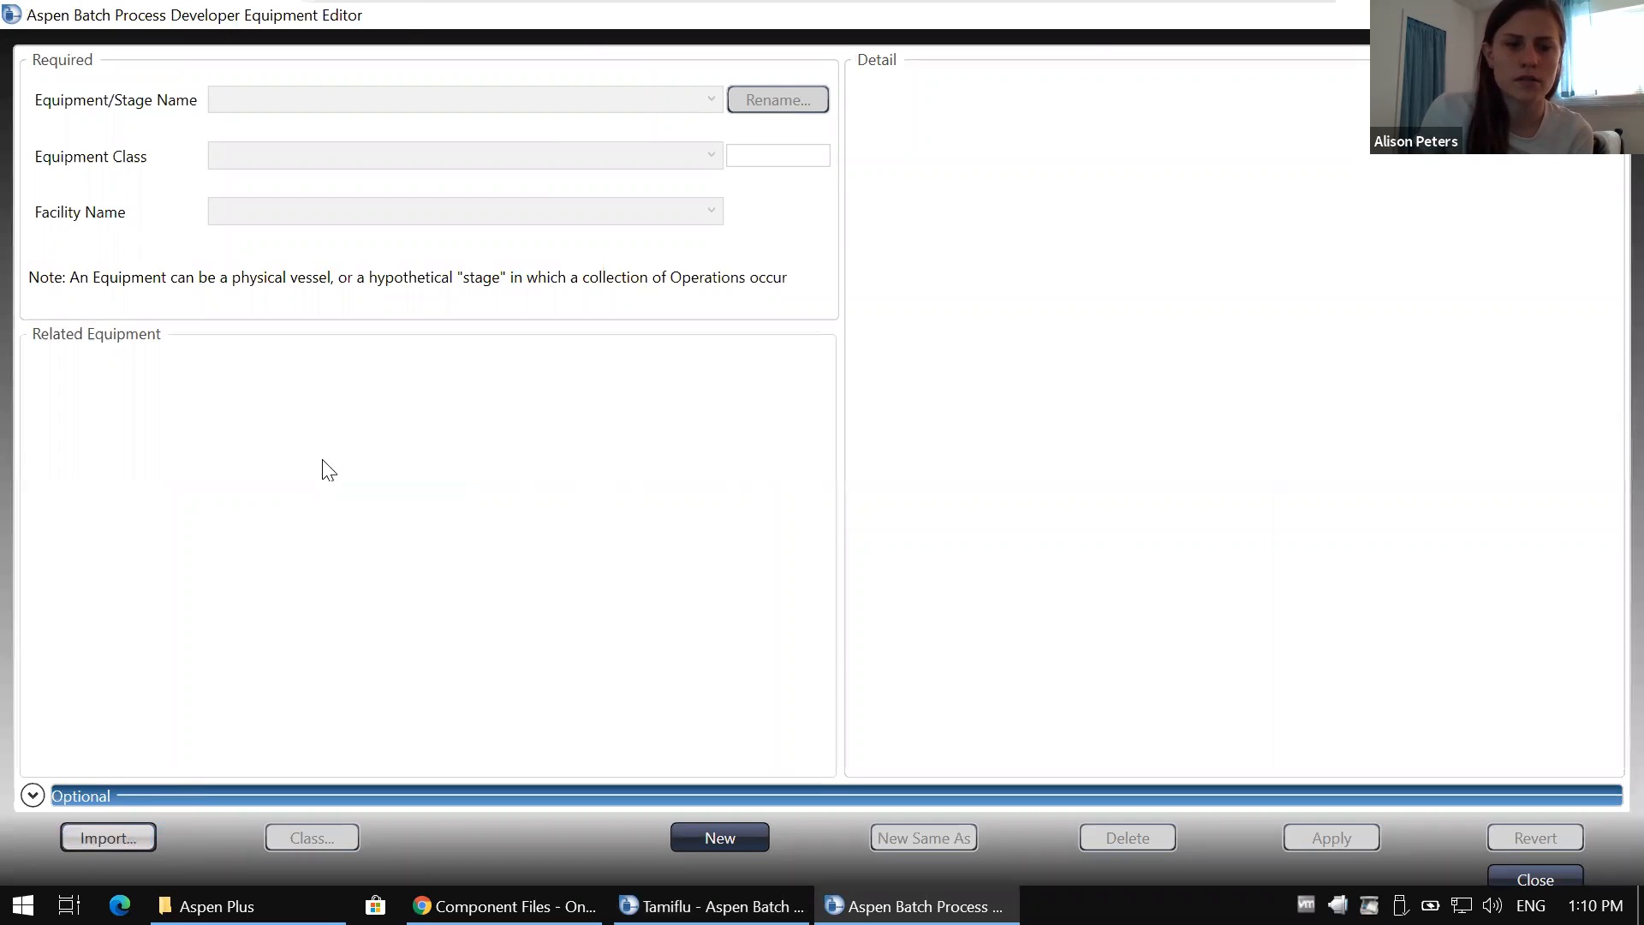
Step: Find and select Pfaudler Glasteel Reactor RS-96 3000 among the reactors of the Batch Plus Equipment Catalog
drag(387, 229, 360, 514)
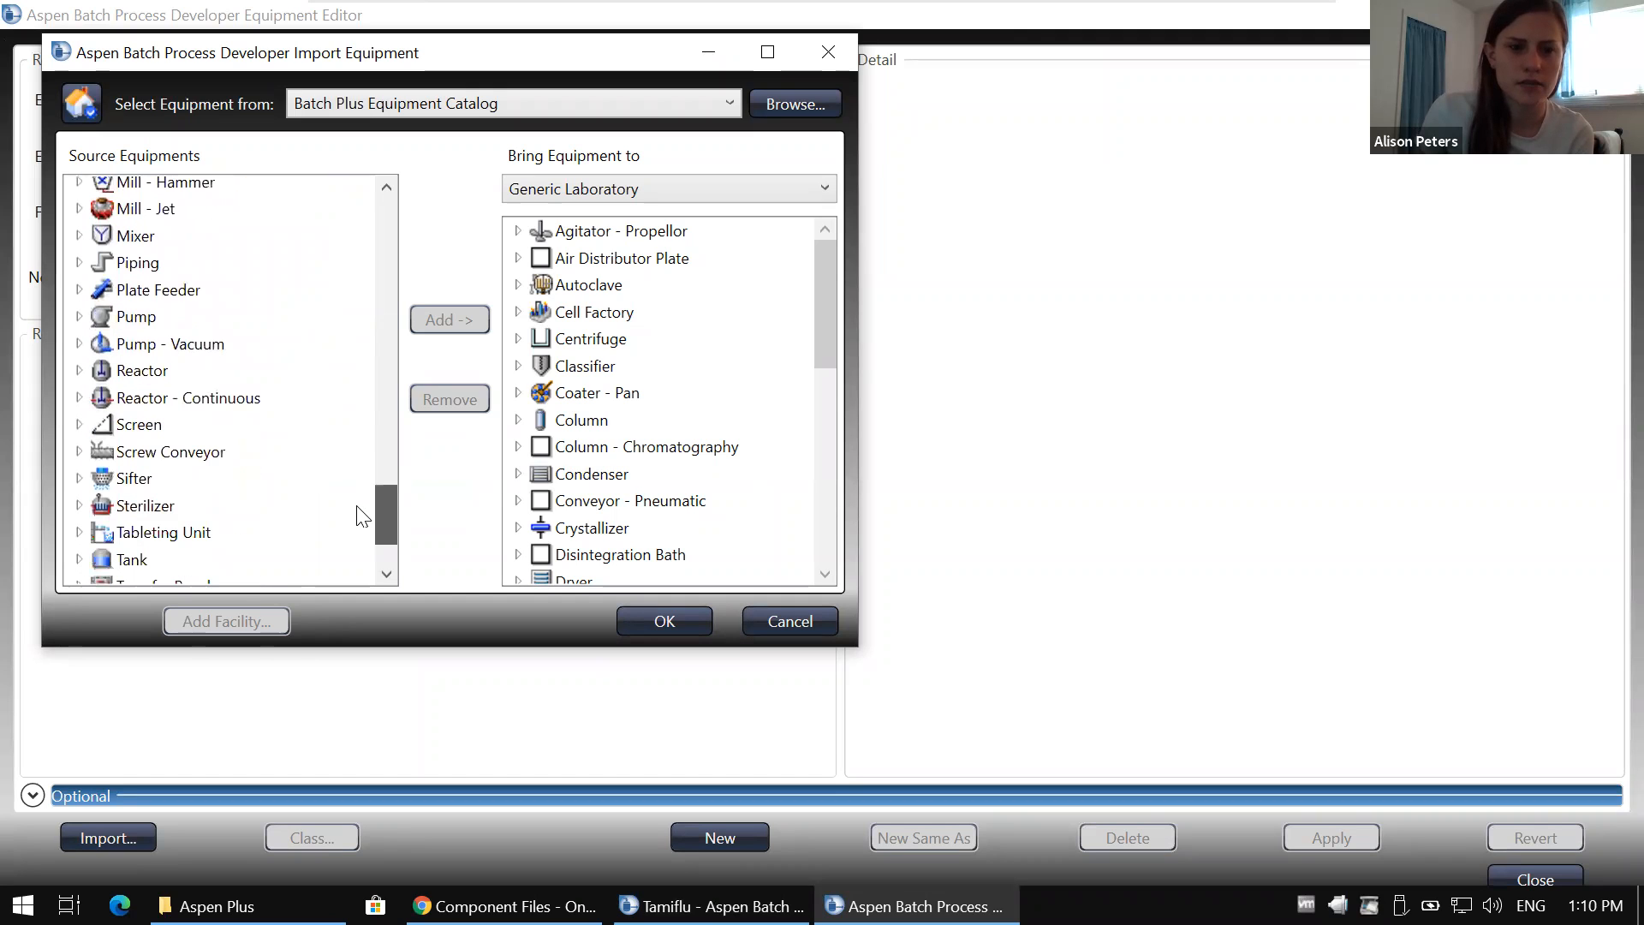
click(89, 372)
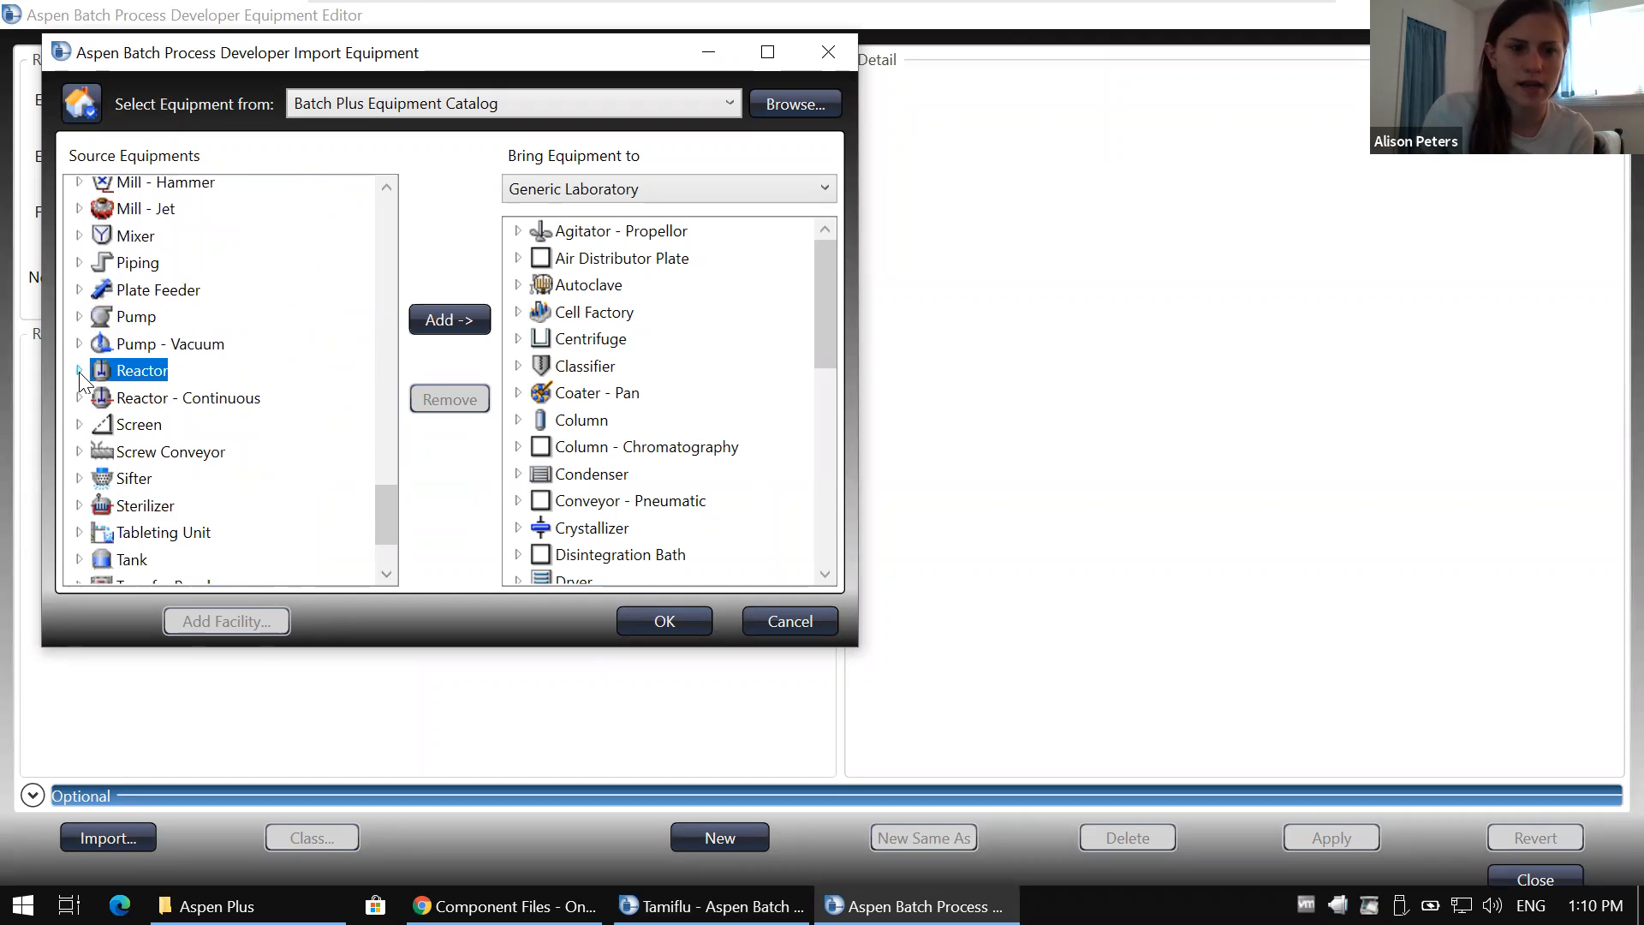
click(80, 373)
scroll(272, 469, down, 5)
scroll(271, 469, down, 5)
scroll(271, 469, down, 10)
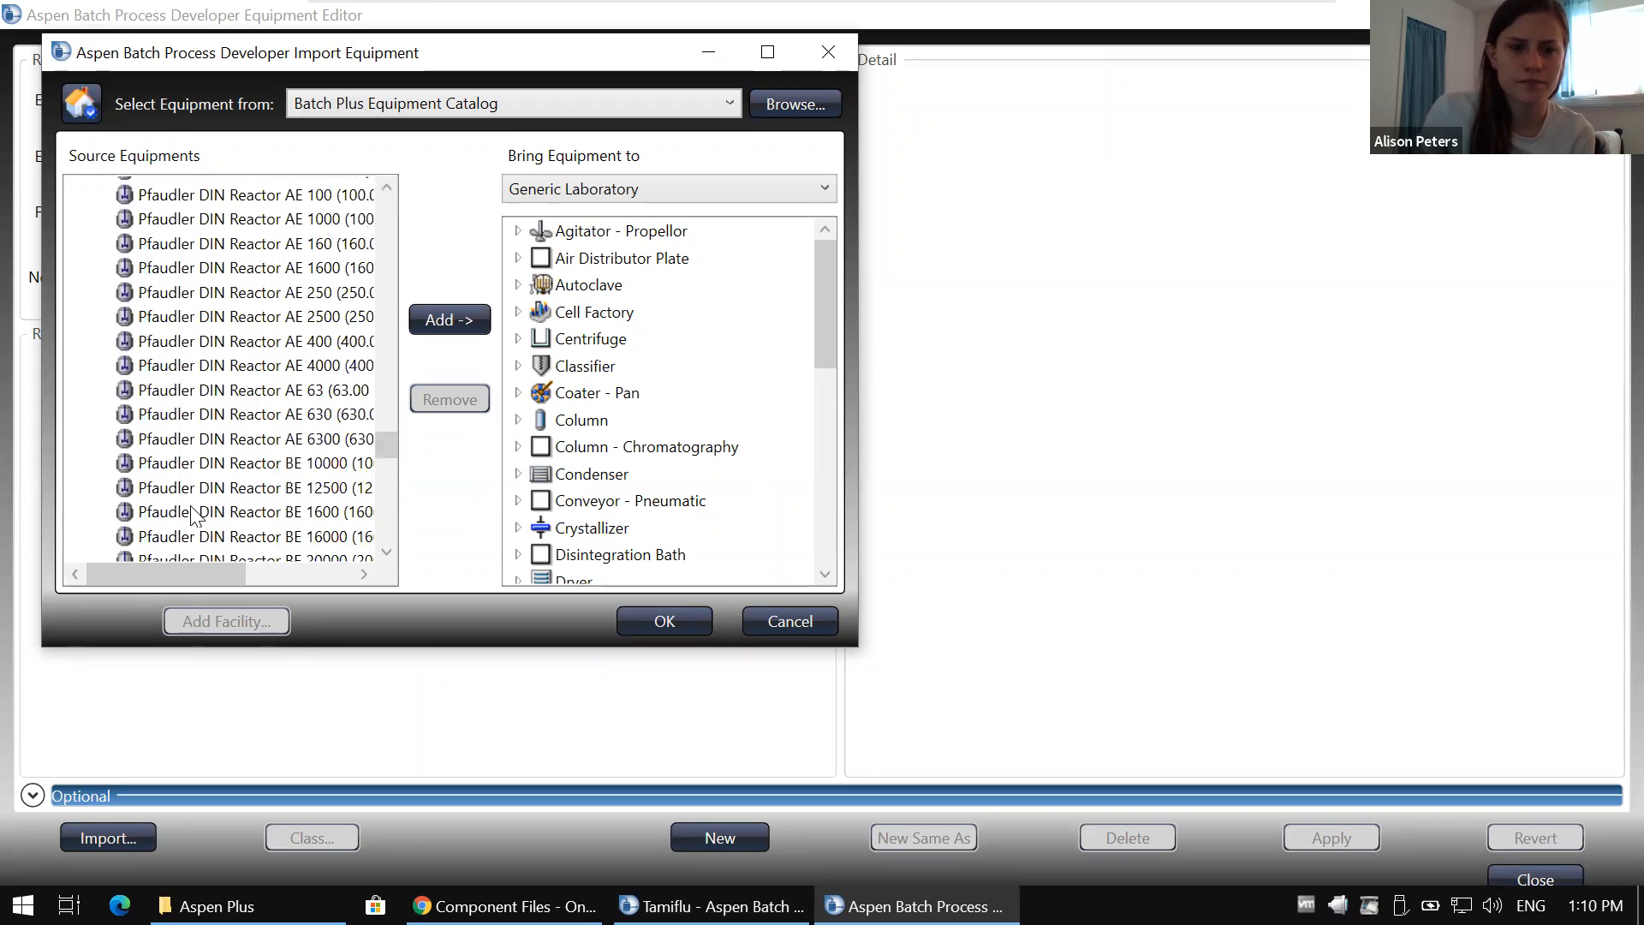
scroll(197, 518, down, 5)
scroll(204, 527, down, 10)
scroll(204, 526, down, 1)
scroll(205, 576, up, 2)
drag(197, 575, 226, 586)
click(231, 473)
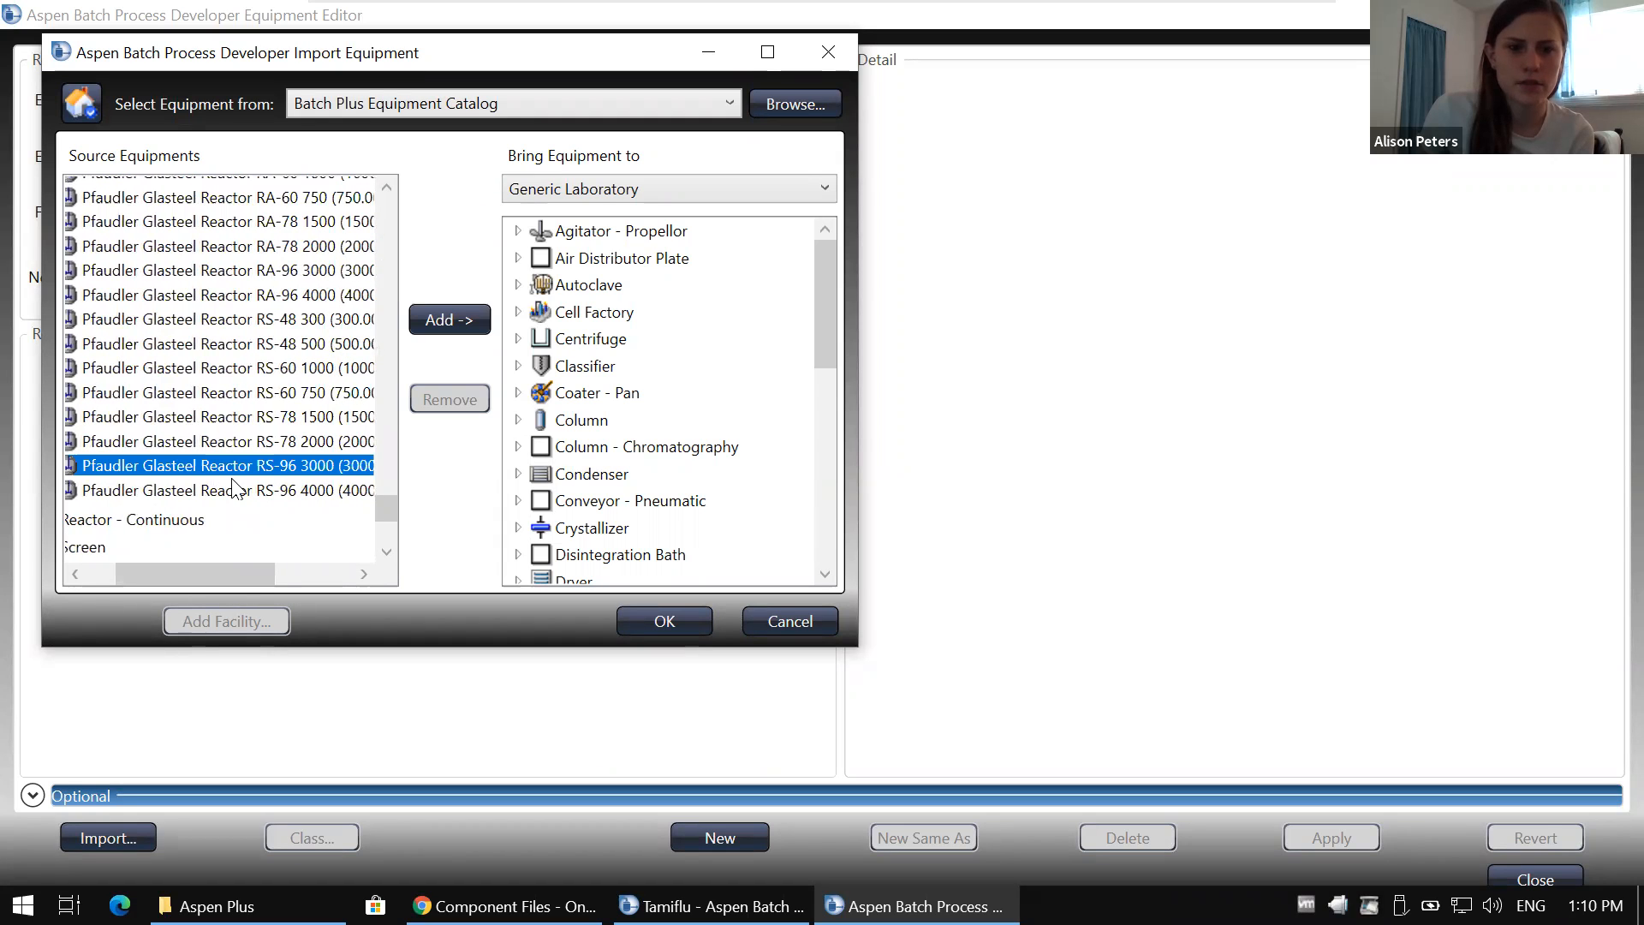
Step: Cancel the equipment naming and set CordenPharma as the facility that receives the imported equipment
click(452, 330)
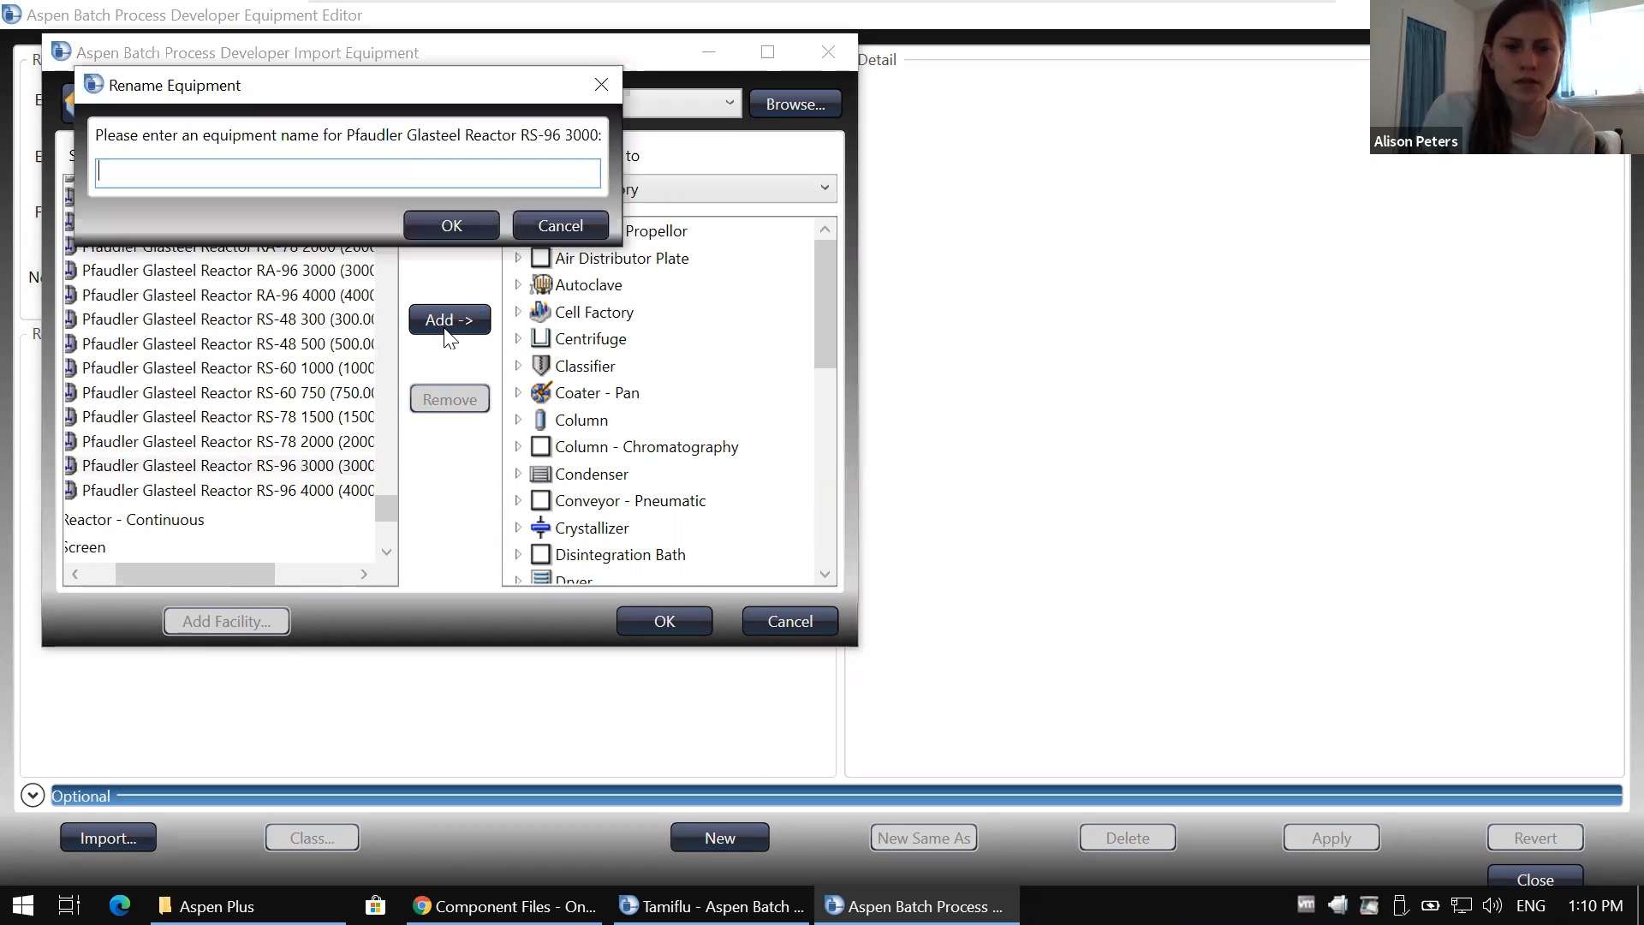
click(541, 225)
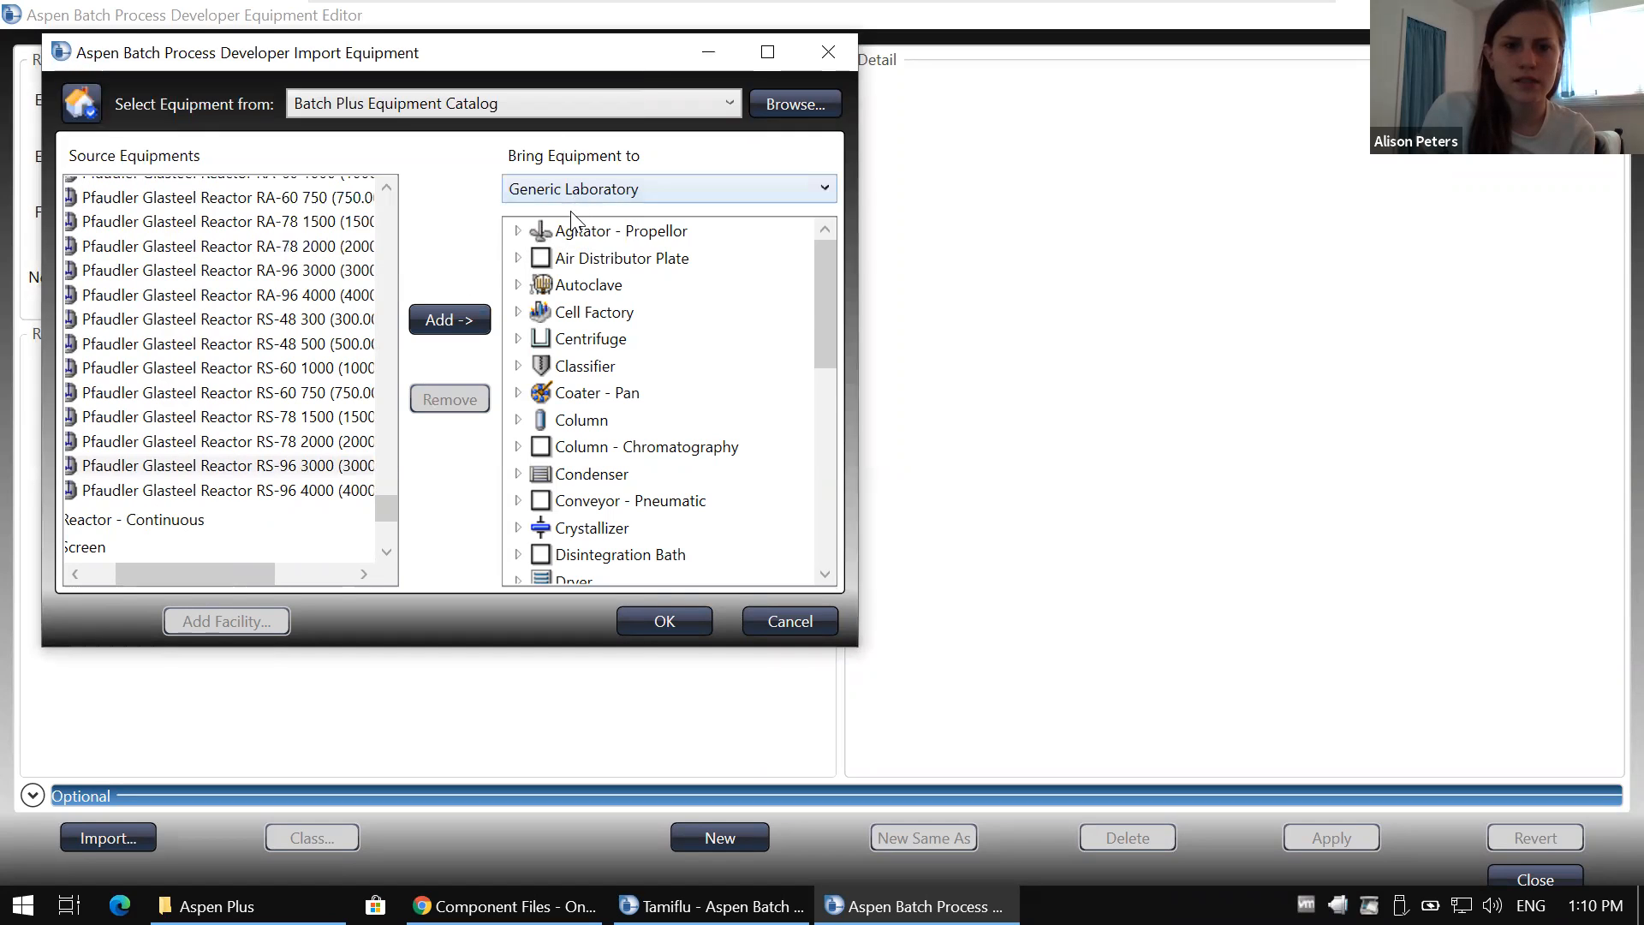
click(578, 188)
click(556, 295)
Step: Import Pfaudler Glasteel Reactor RS-96 3000 into CordenPharma under the name VE-101 and close the equipment editor
click(298, 471)
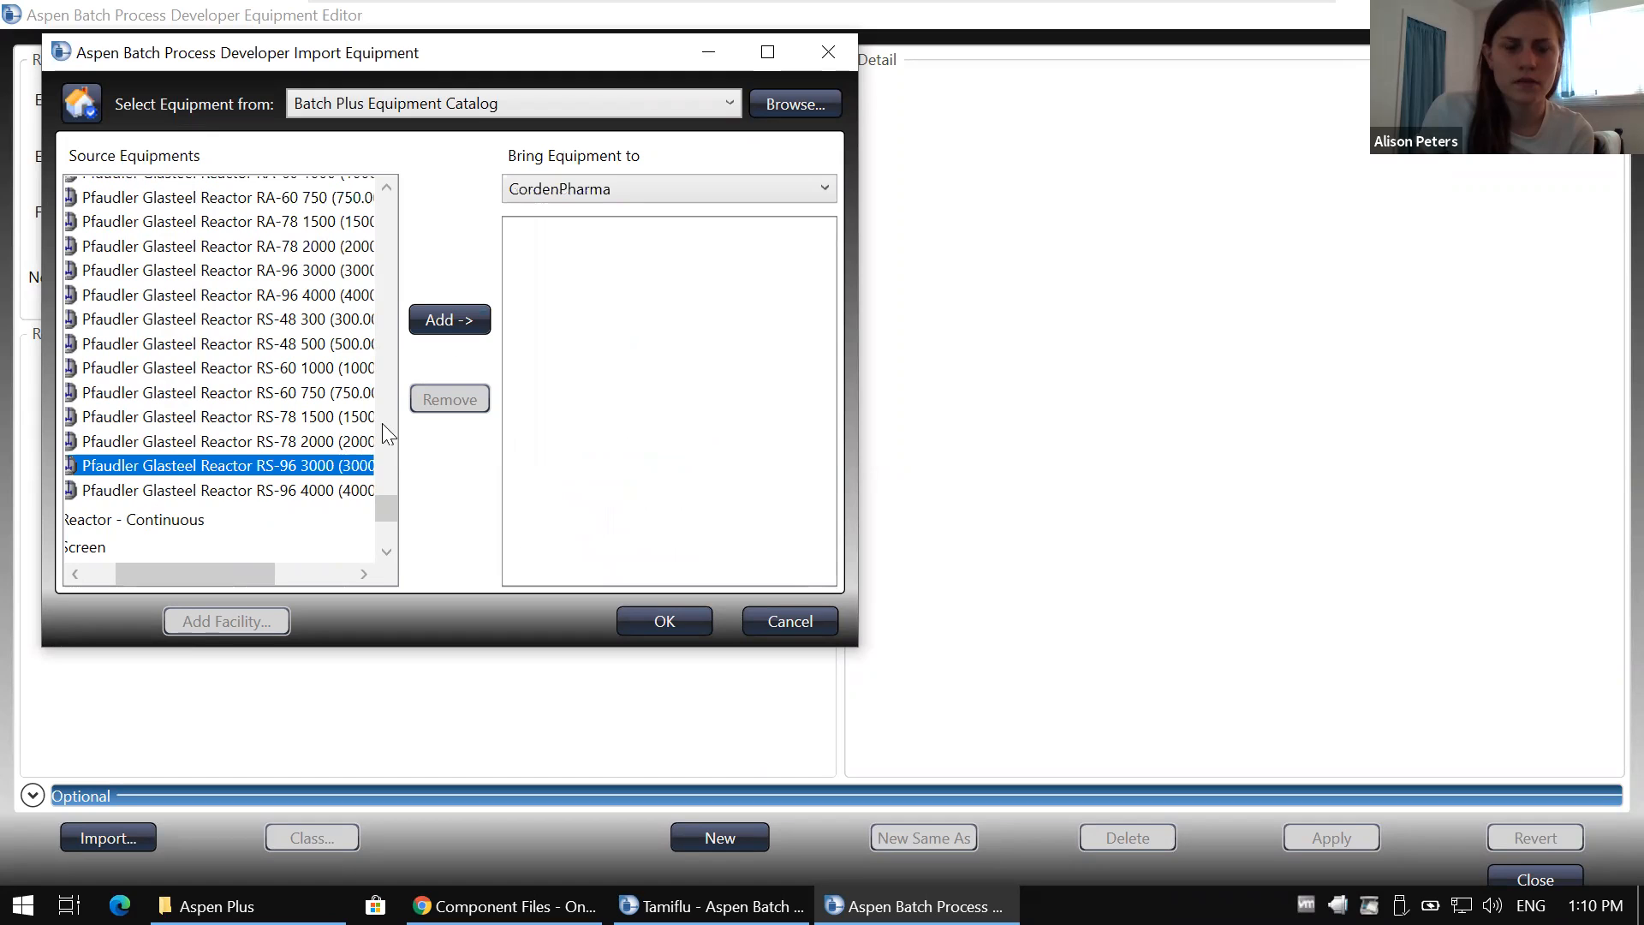
click(437, 322)
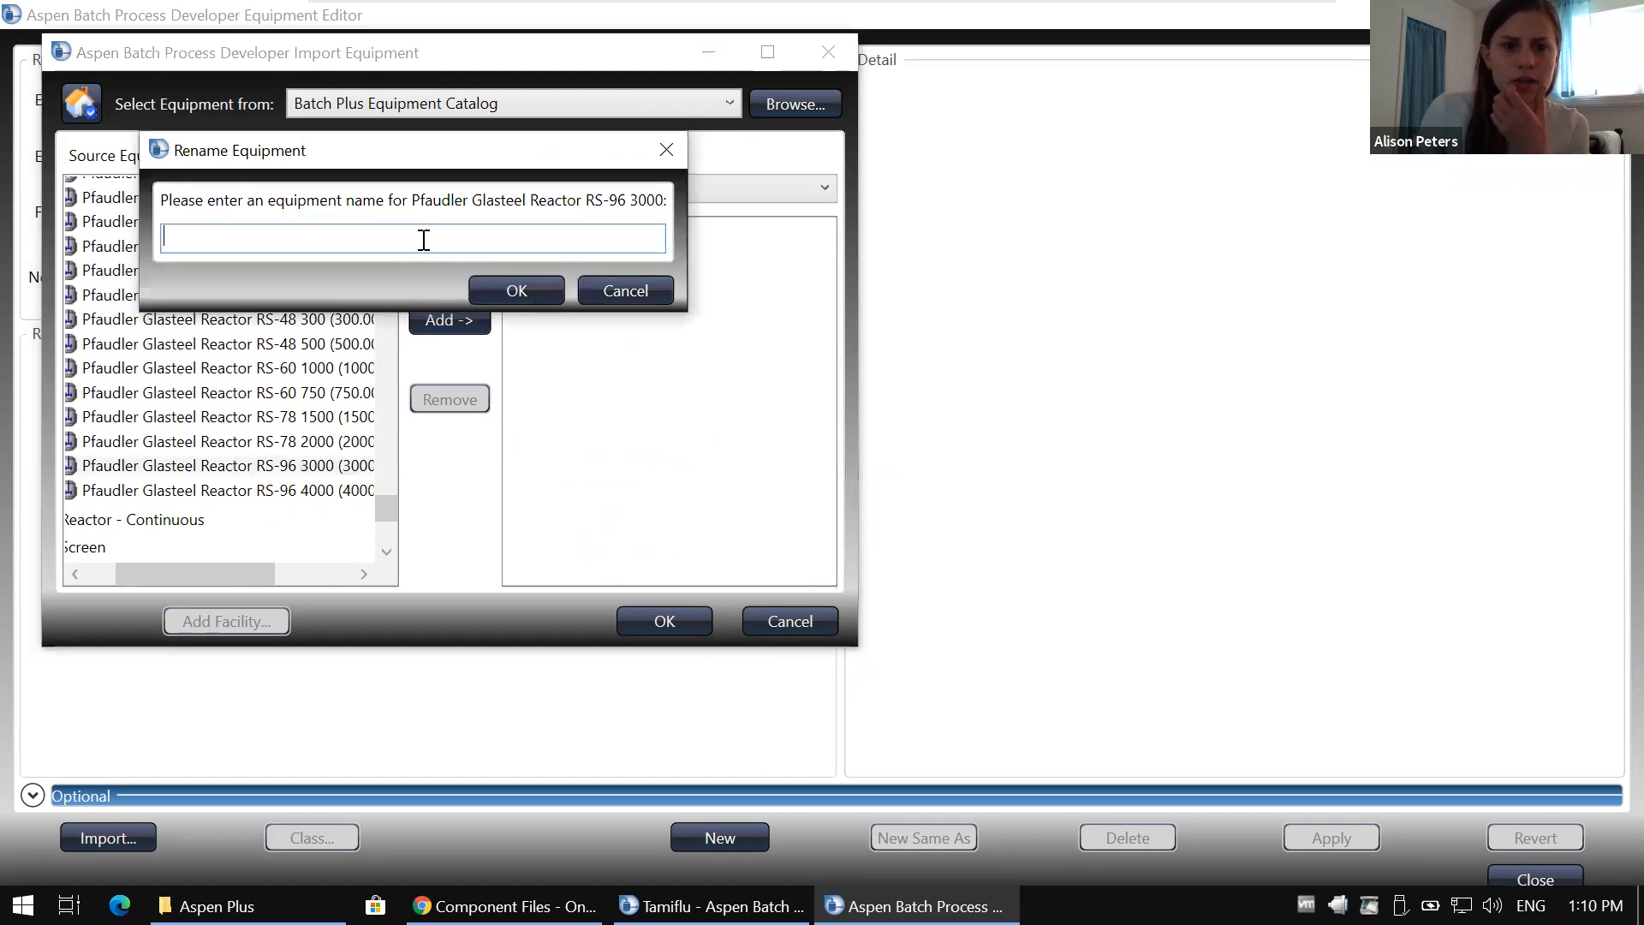
text(VE)
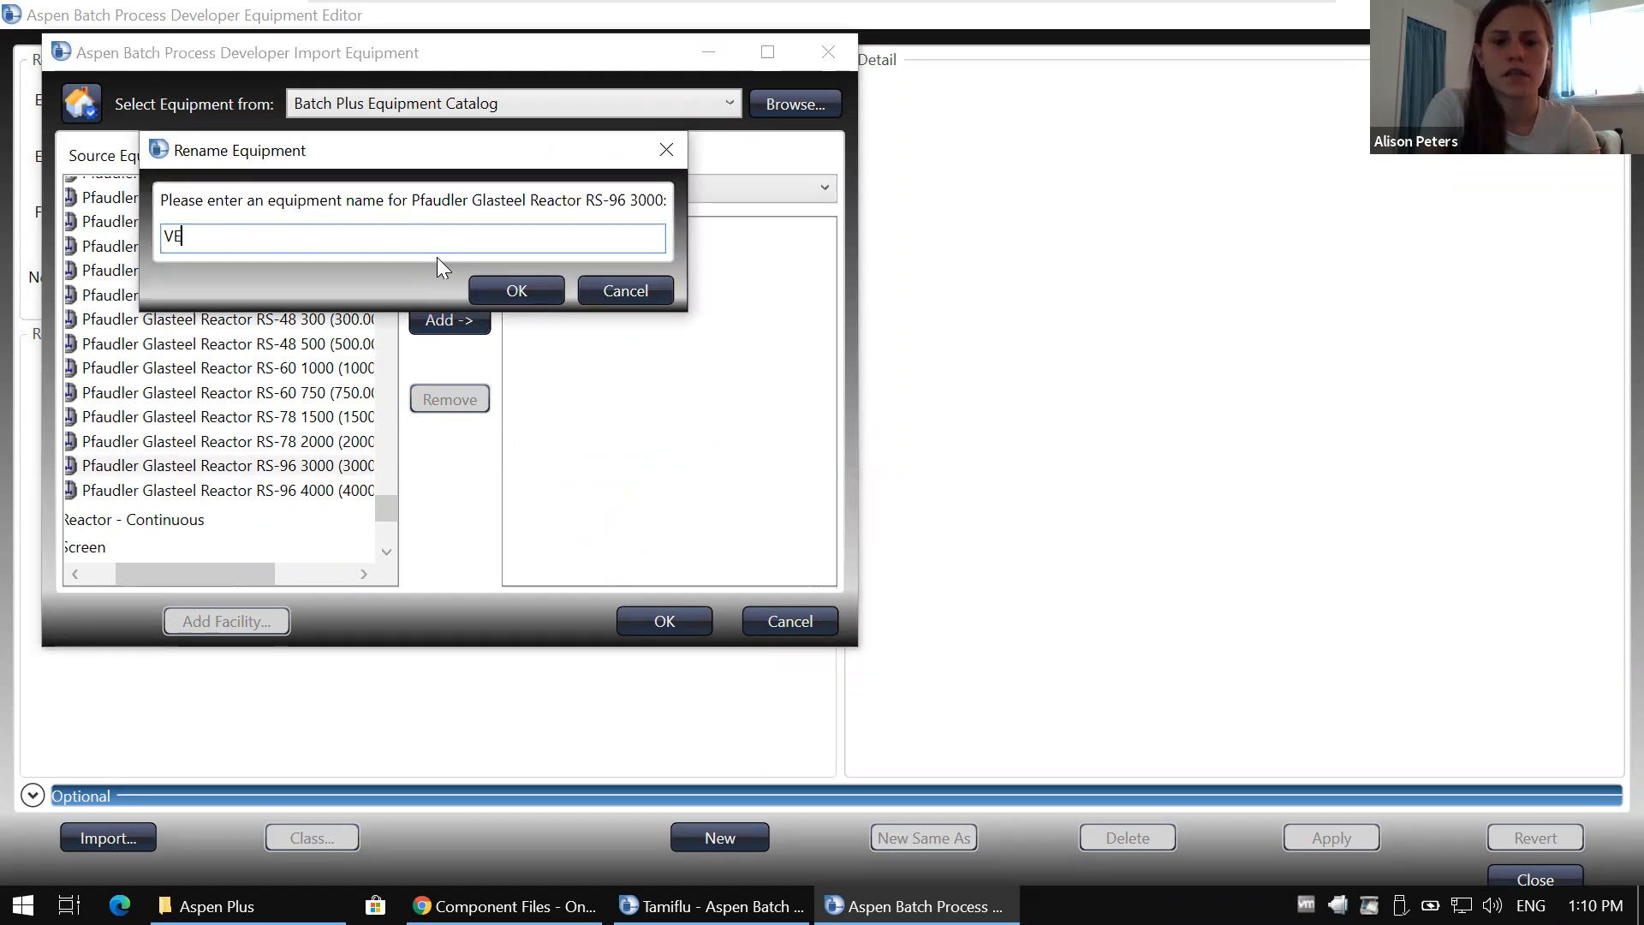
text(-101)
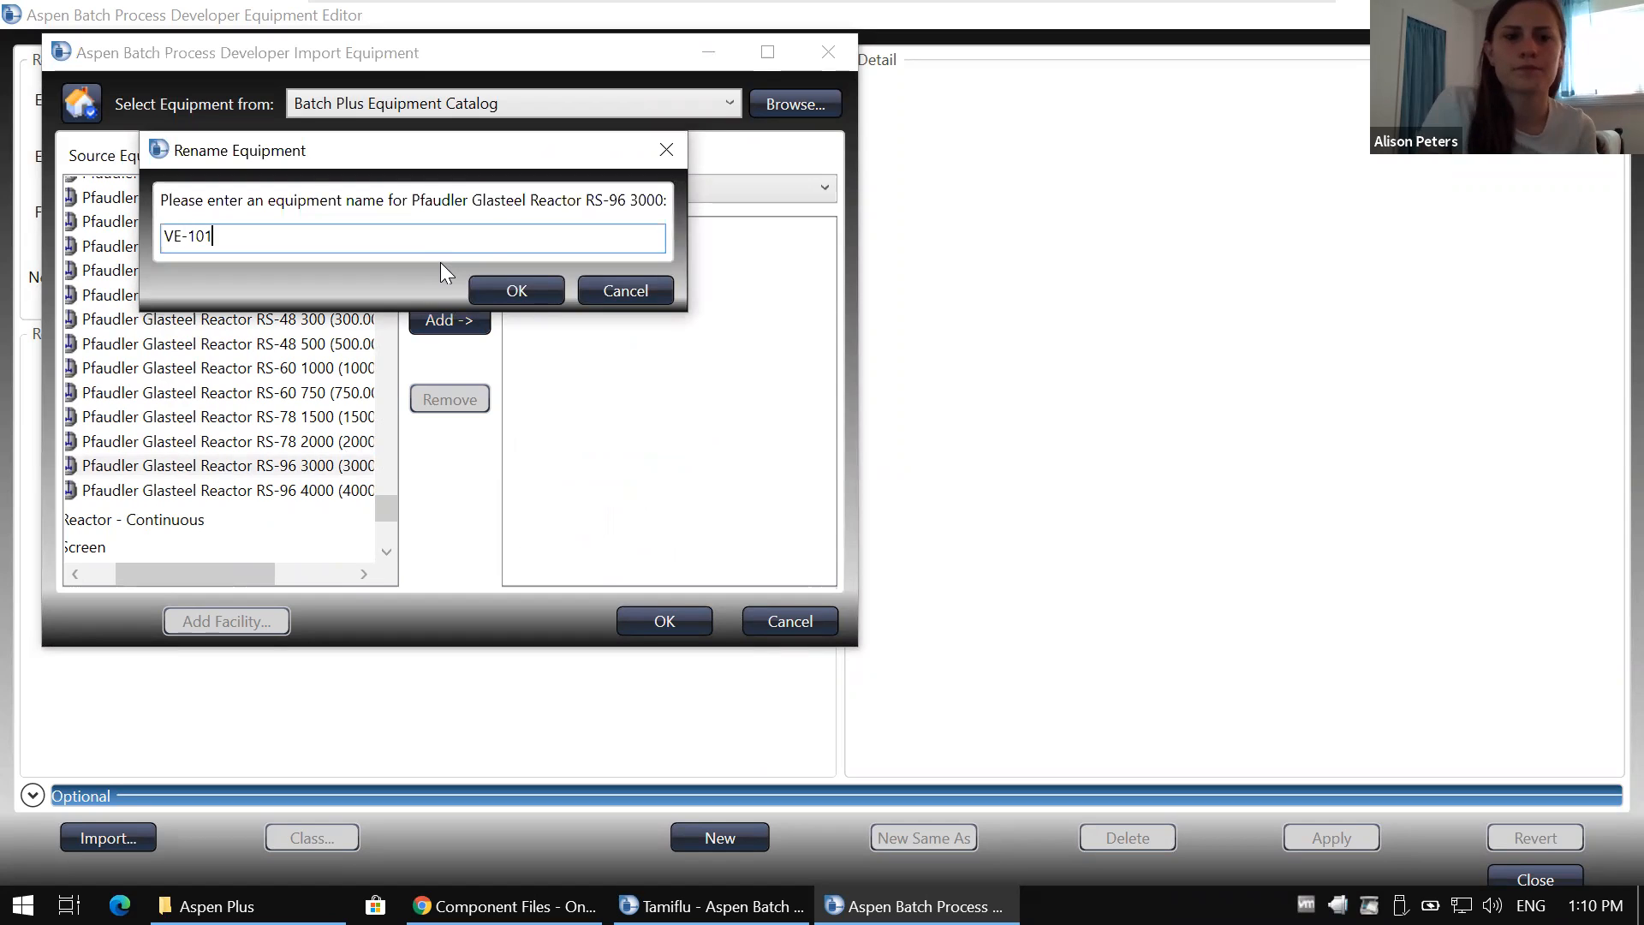
click(495, 295)
click(649, 629)
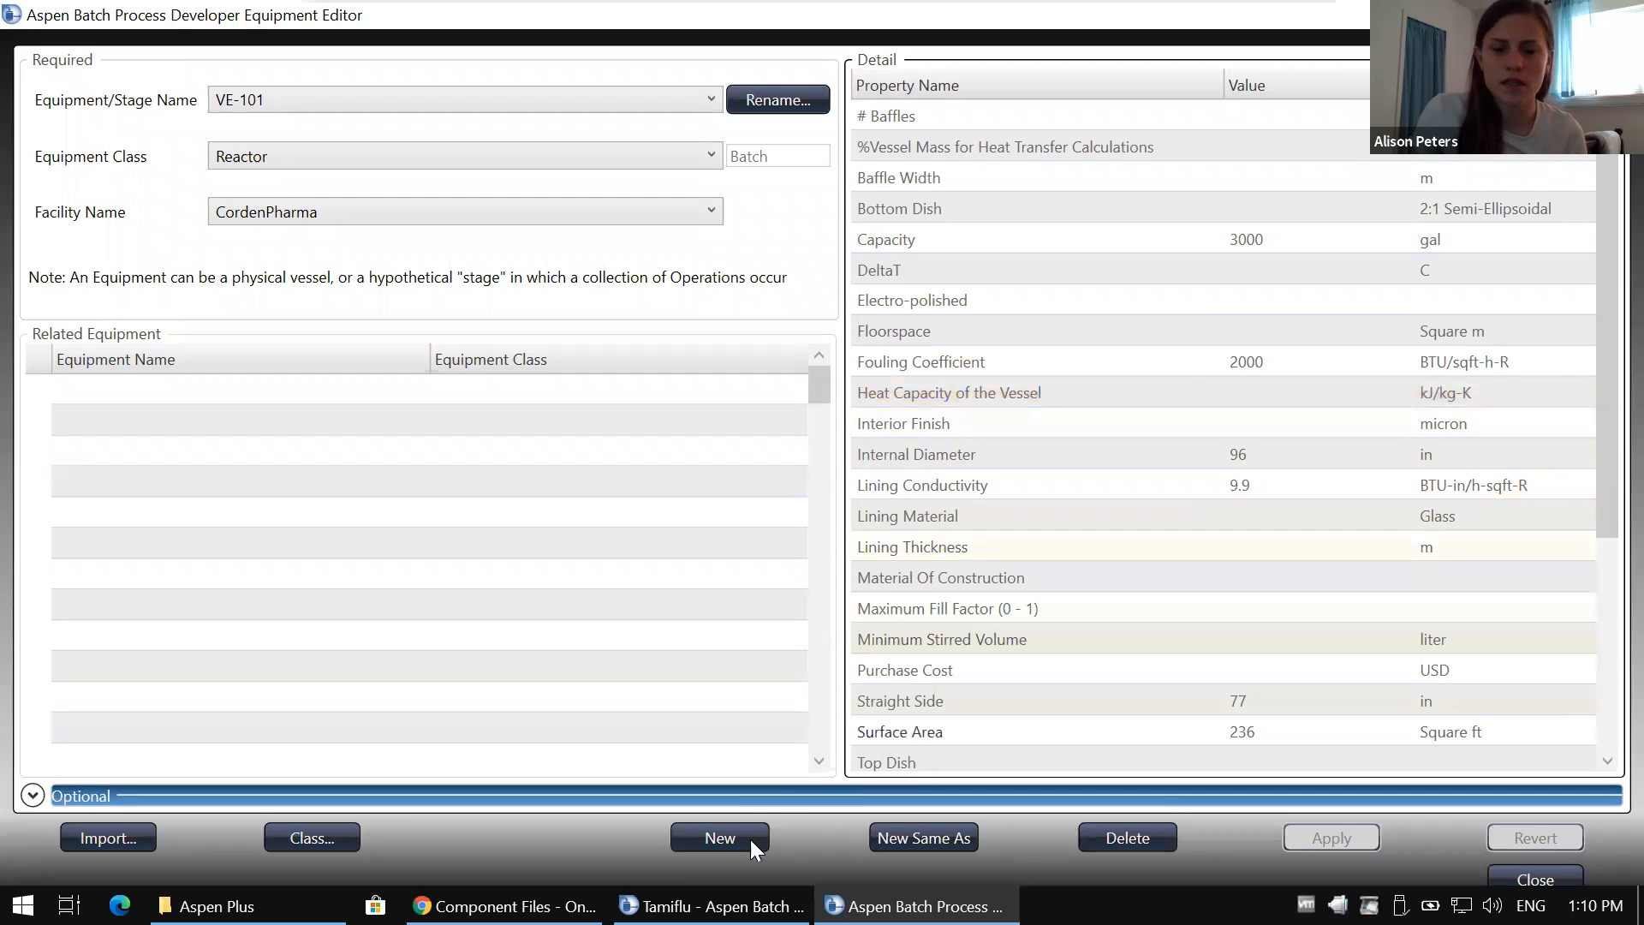
click(1172, 792)
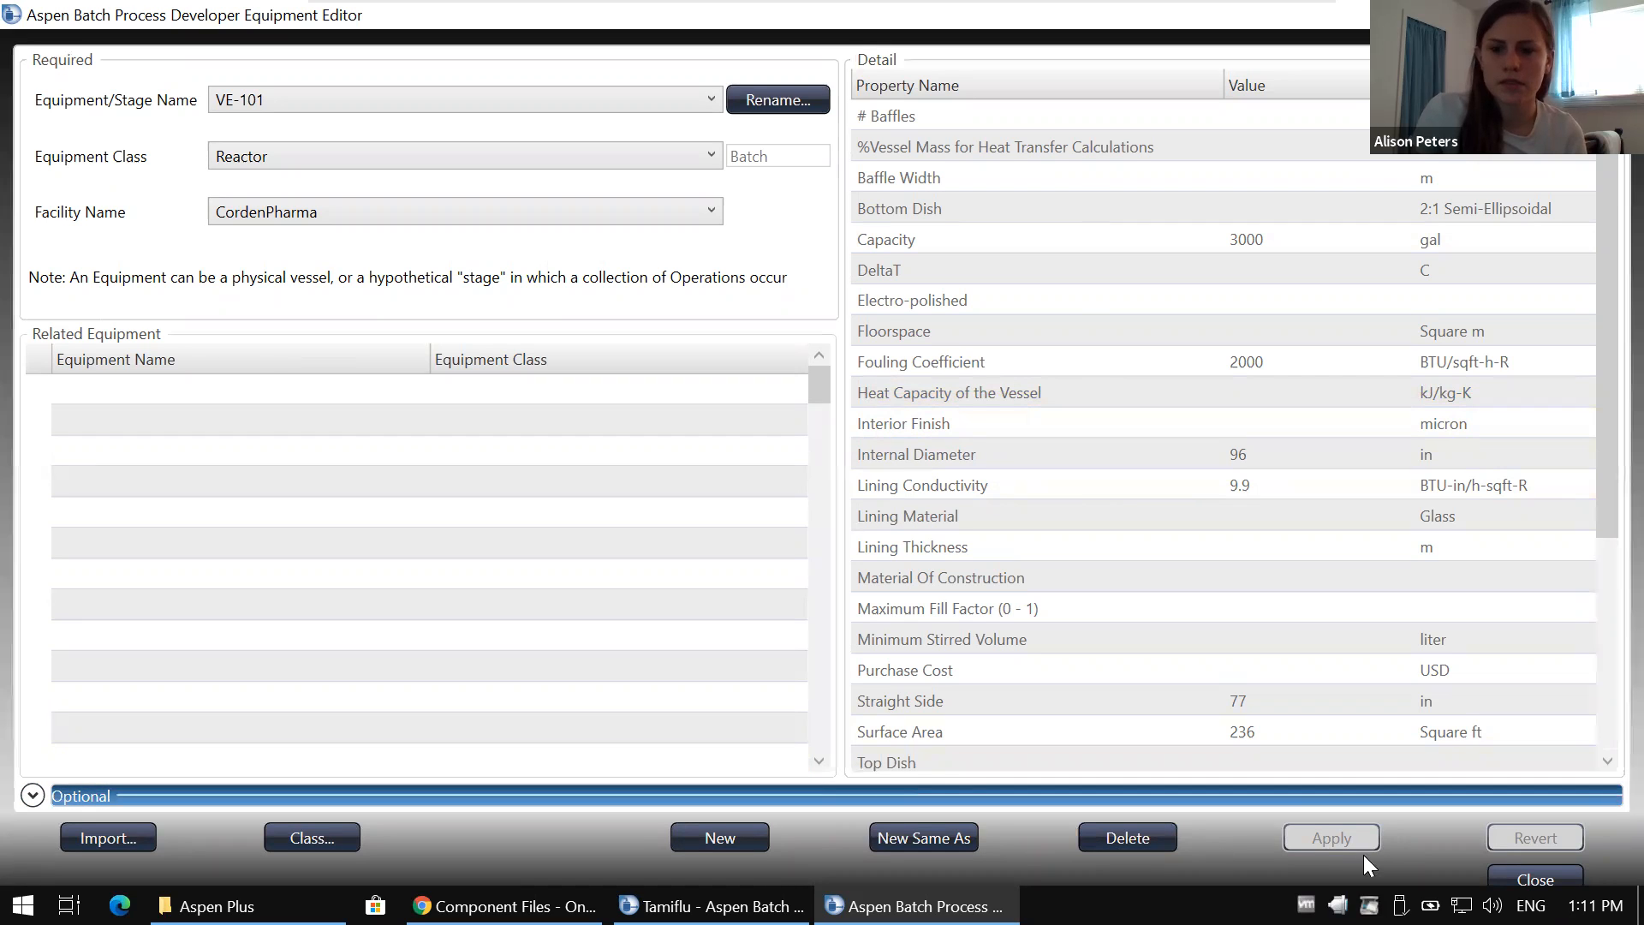
click(1518, 871)
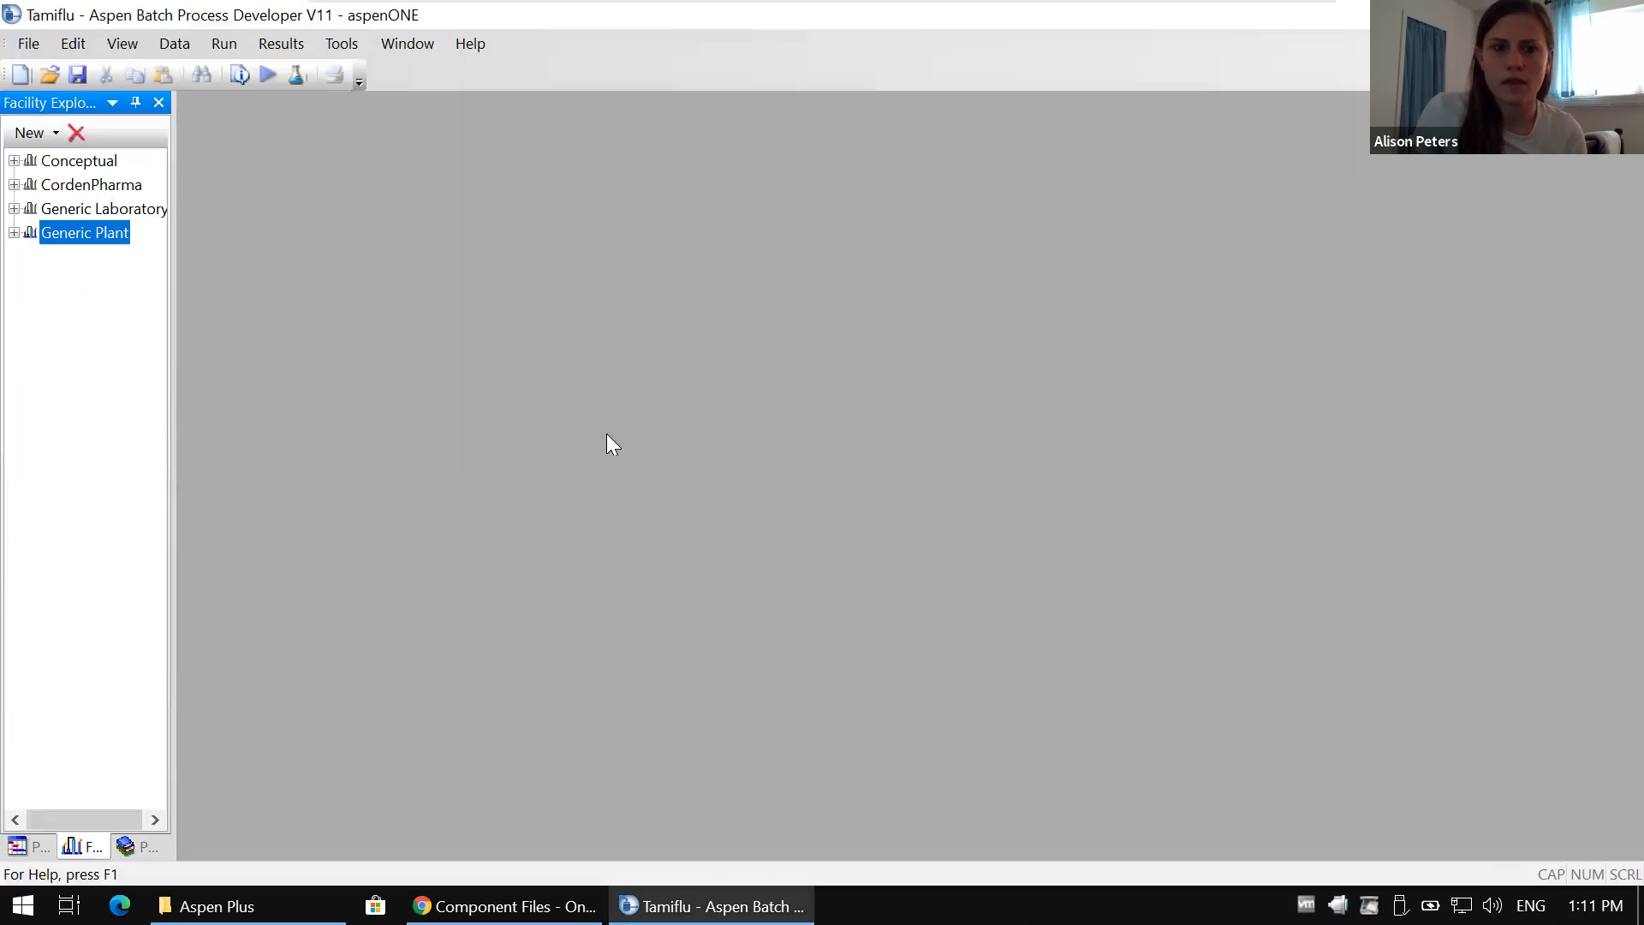
Step: Check the reactor equipment listed under the CordenPharma facility, then collapse its tree
click(14, 186)
click(29, 209)
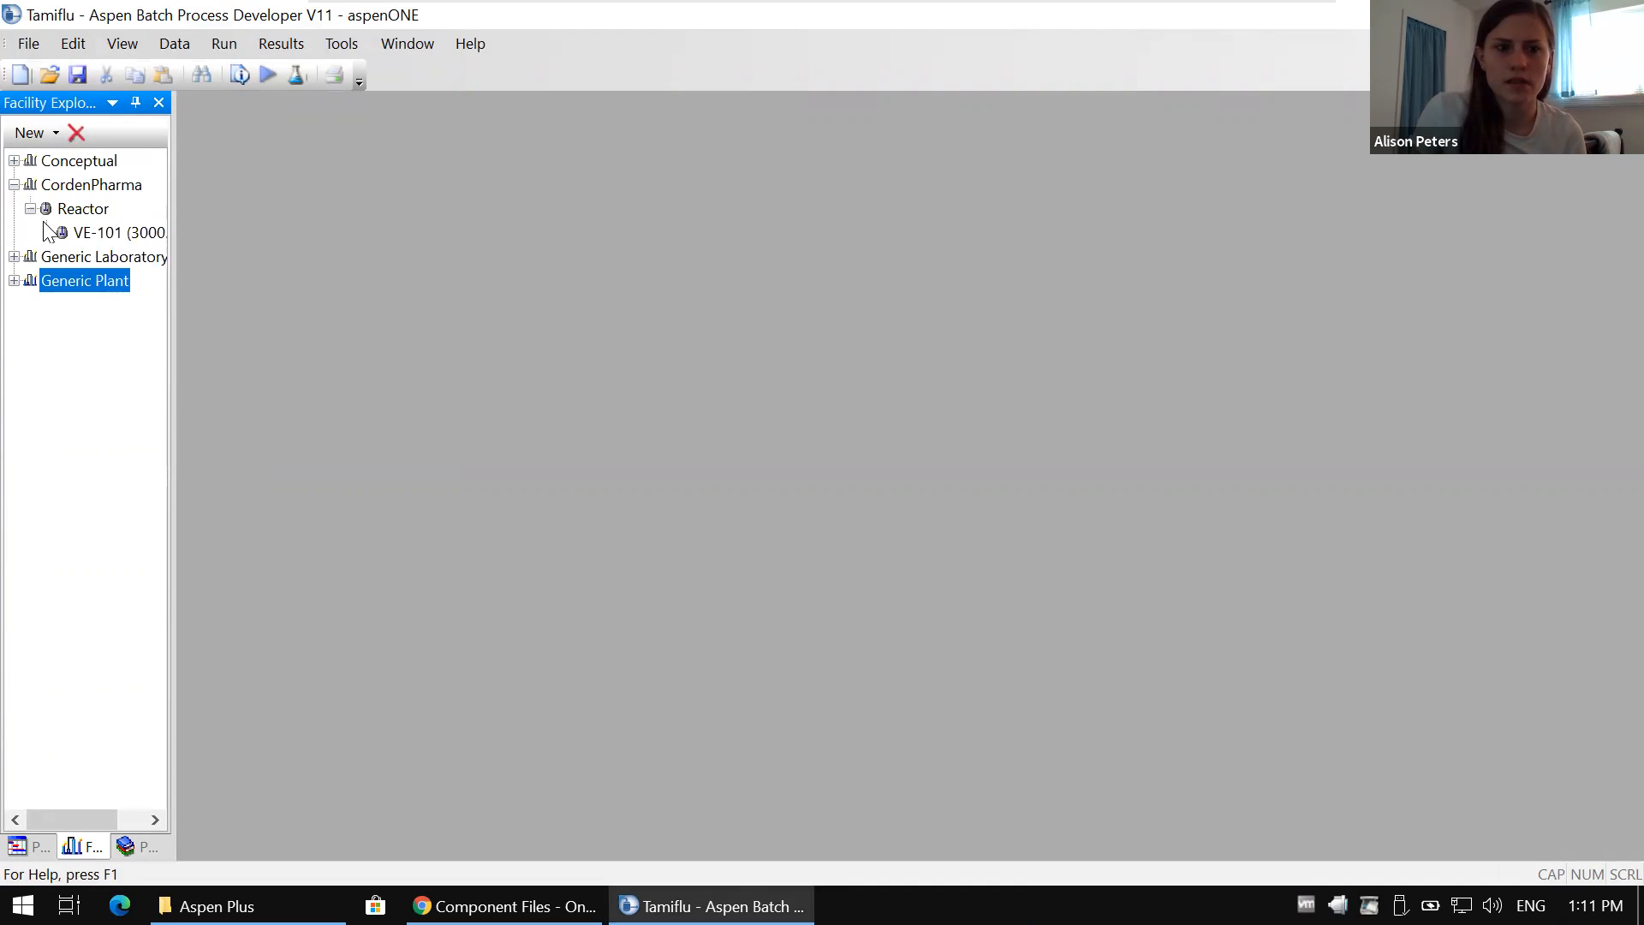
click(29, 209)
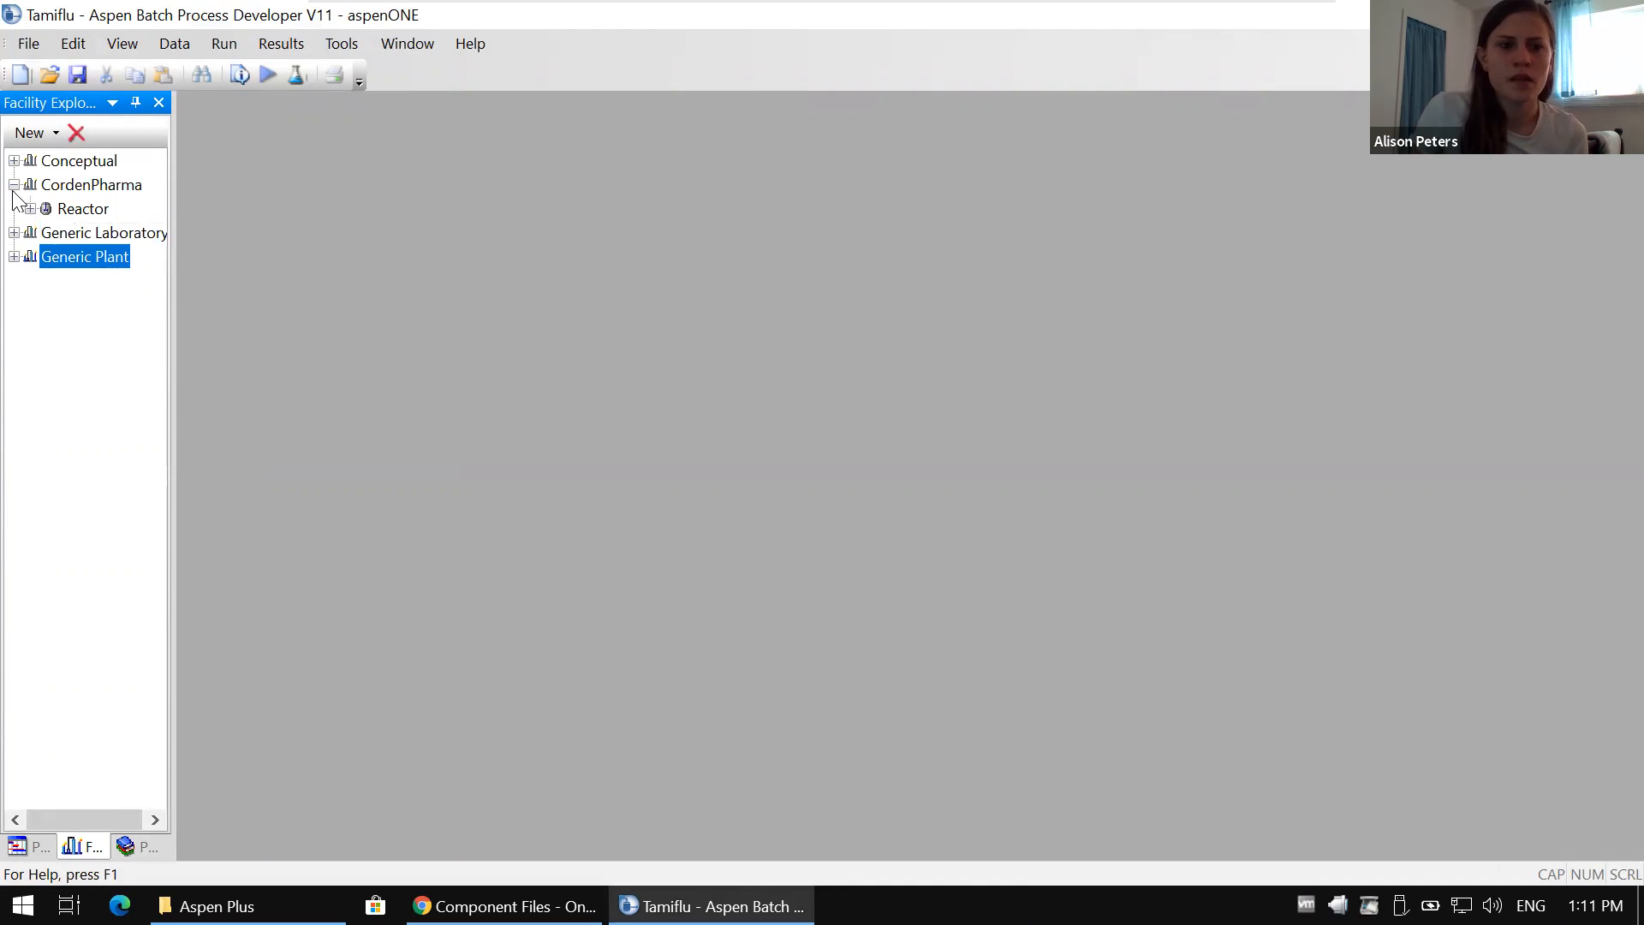
click(13, 185)
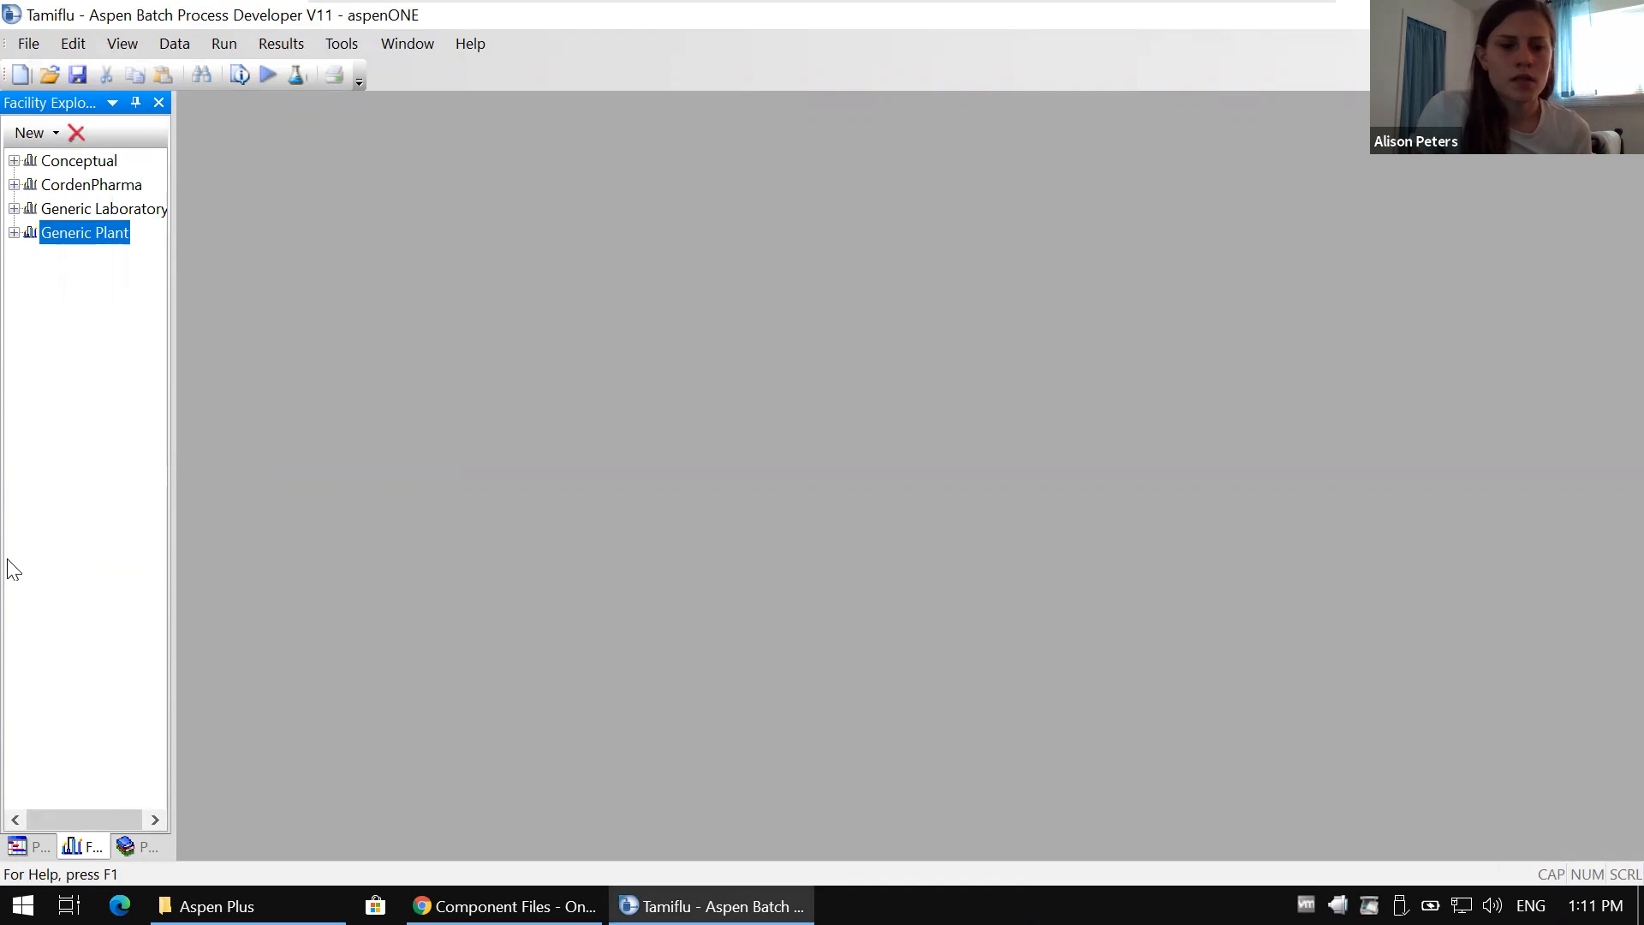
Step: Create a new process named Tamiflu with version 1.0
click(126, 849)
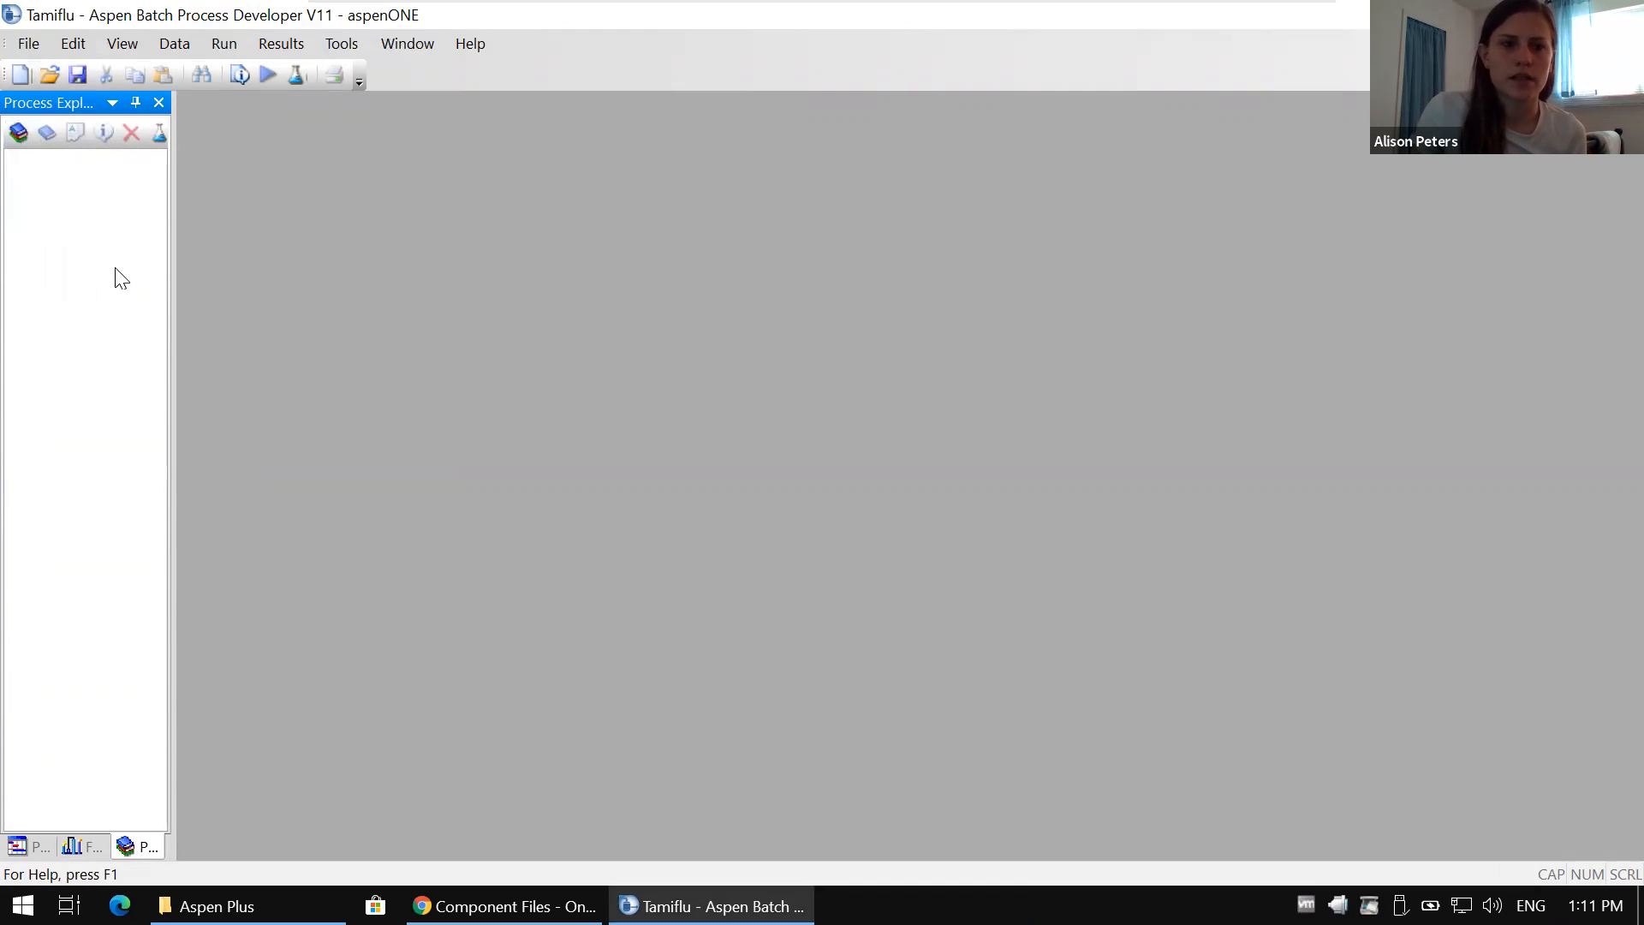
click(19, 132)
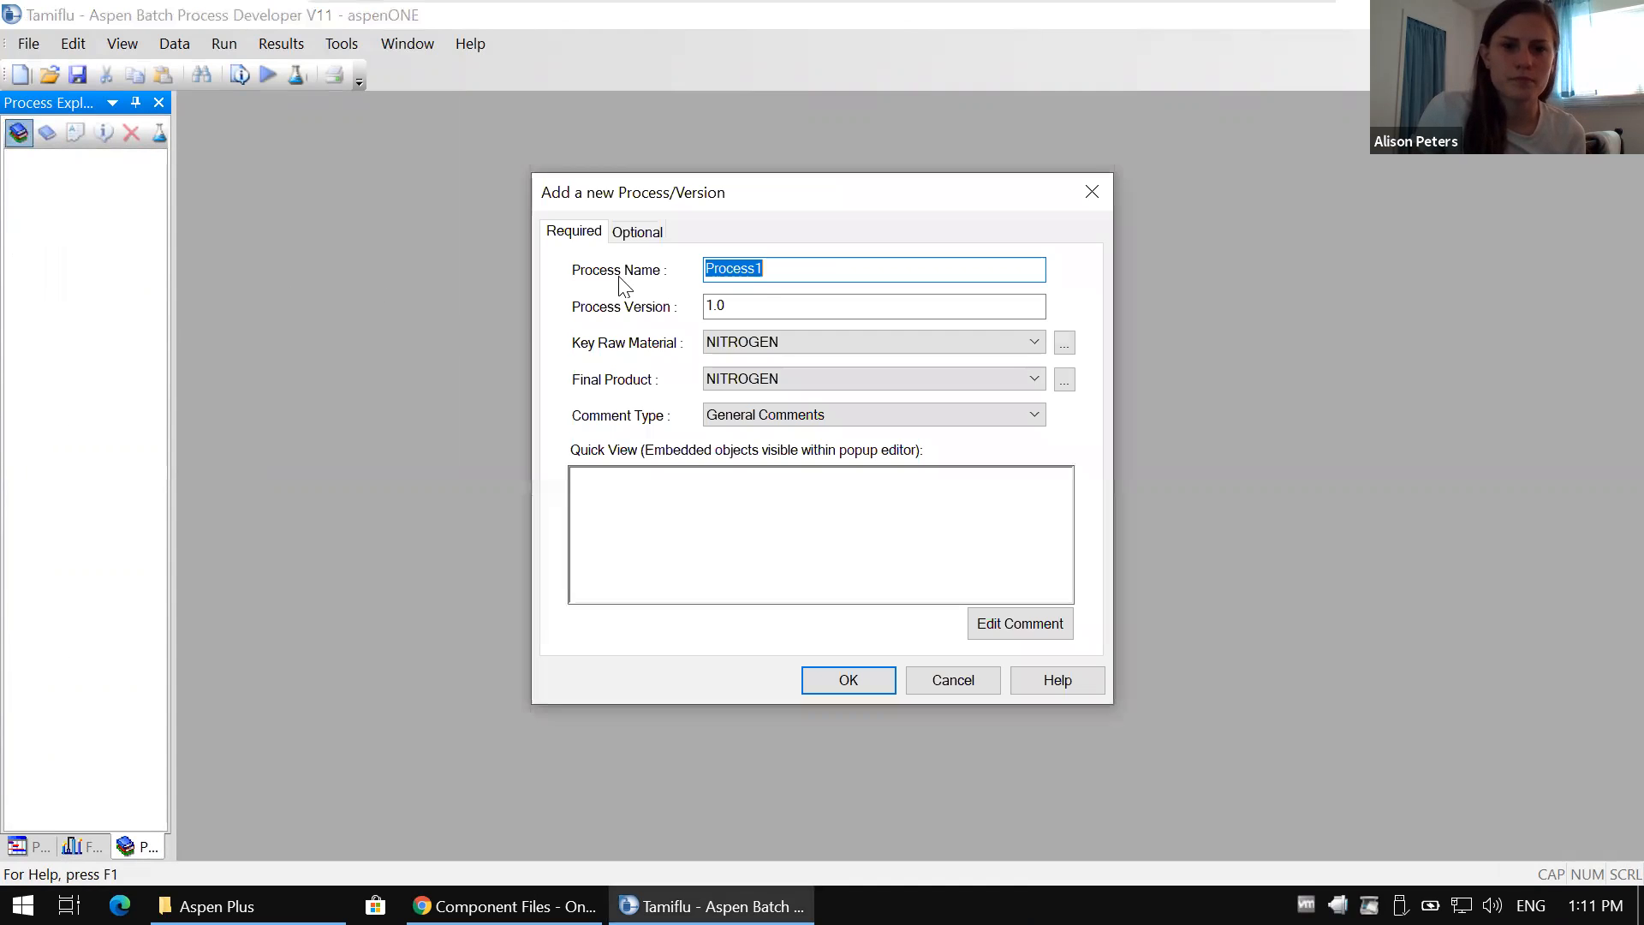
text(Tamiflu)
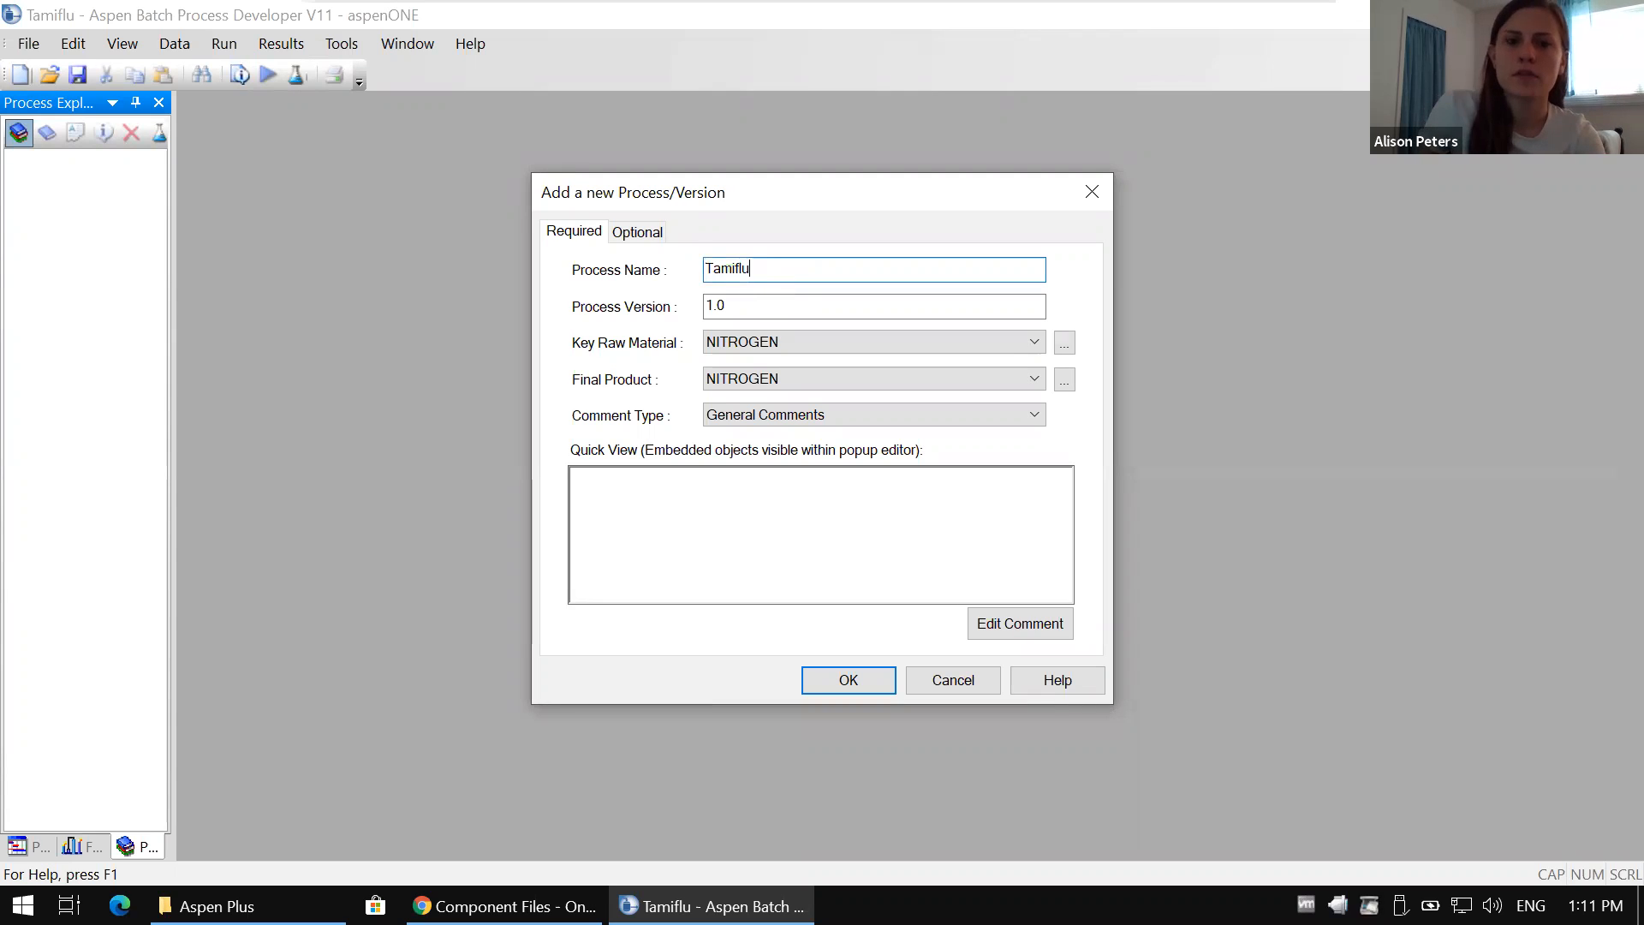
click(869, 689)
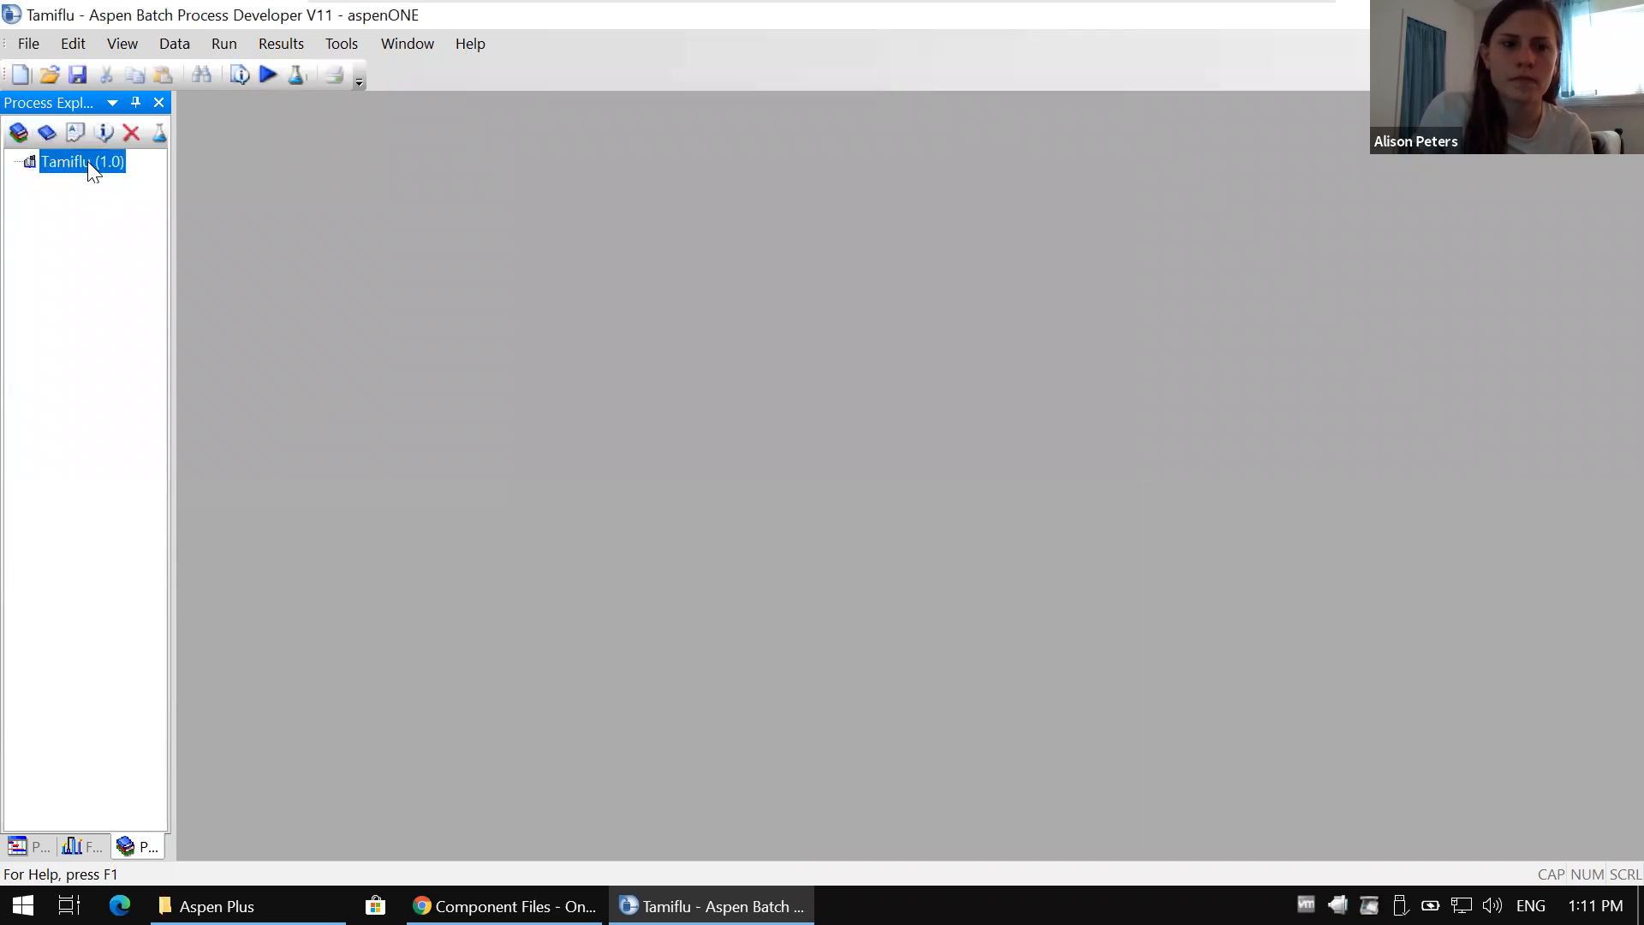
Step: Add a new step named Step1, version 1.0, to the Tamiflu process and open its text recipe
click(46, 135)
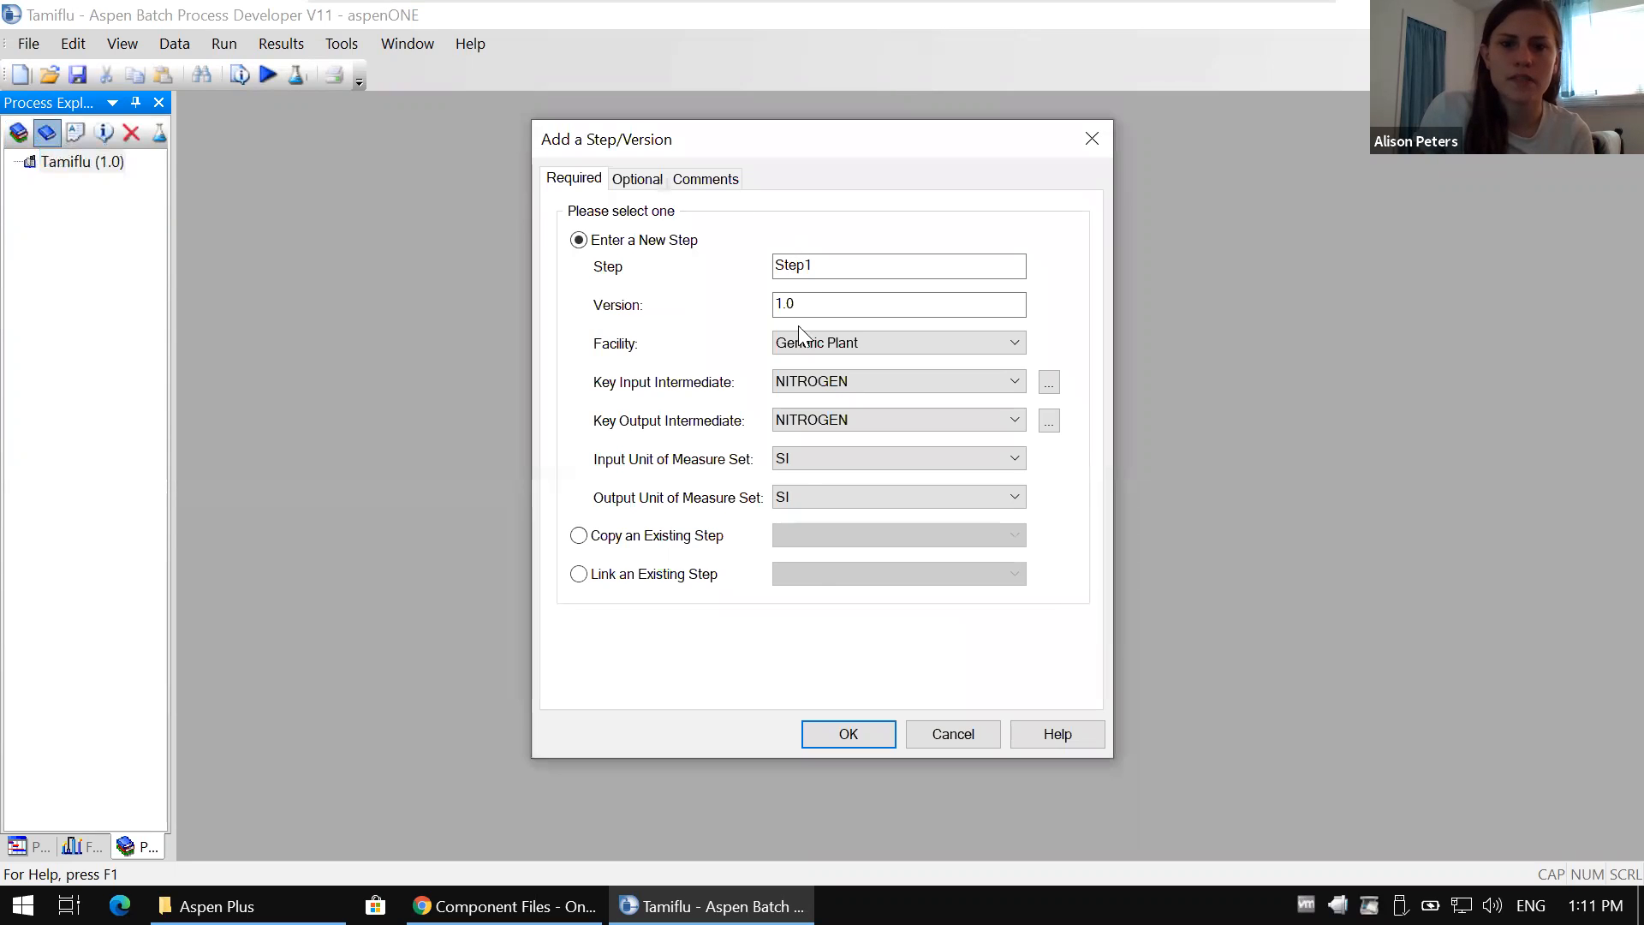
click(835, 738)
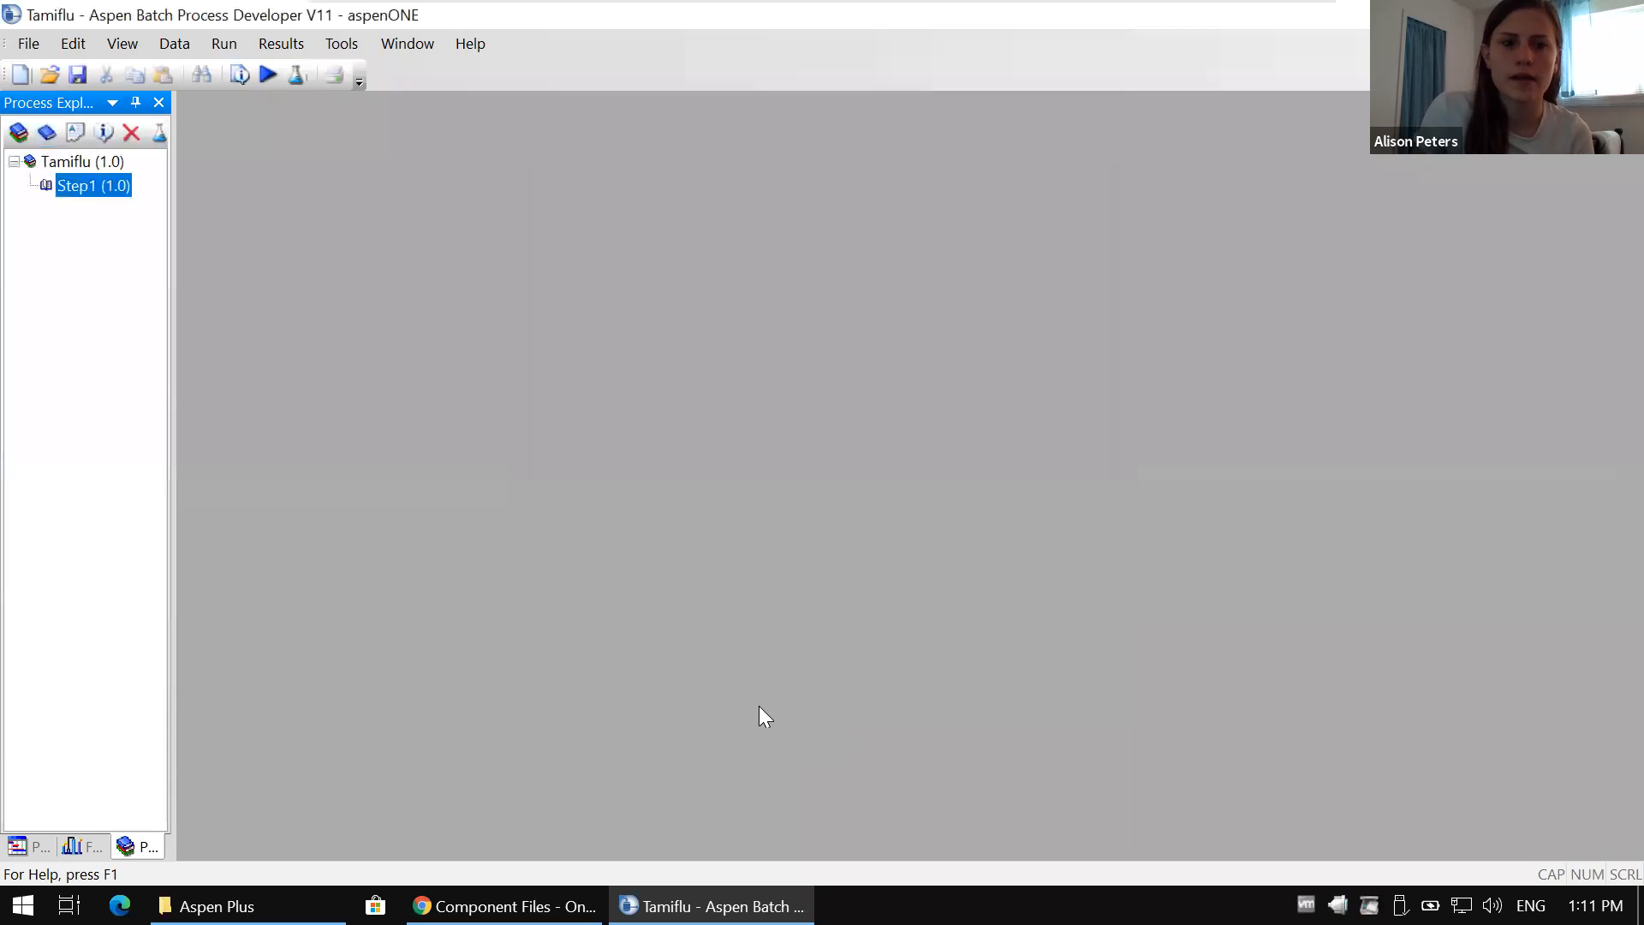
right_click(79, 181)
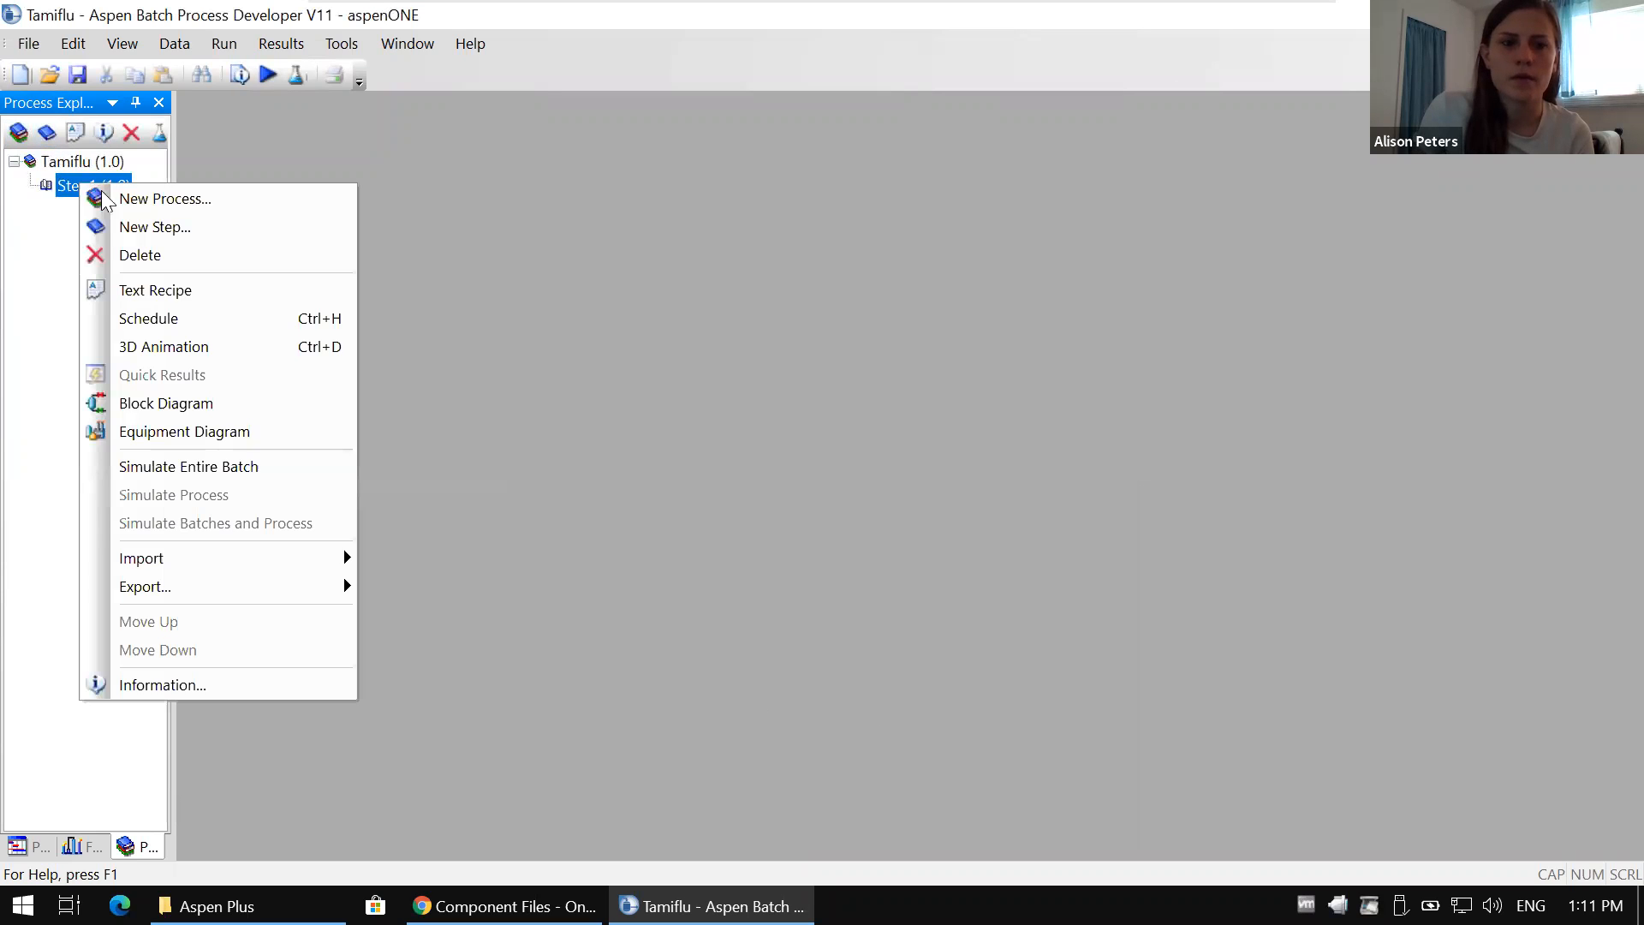
click(154, 296)
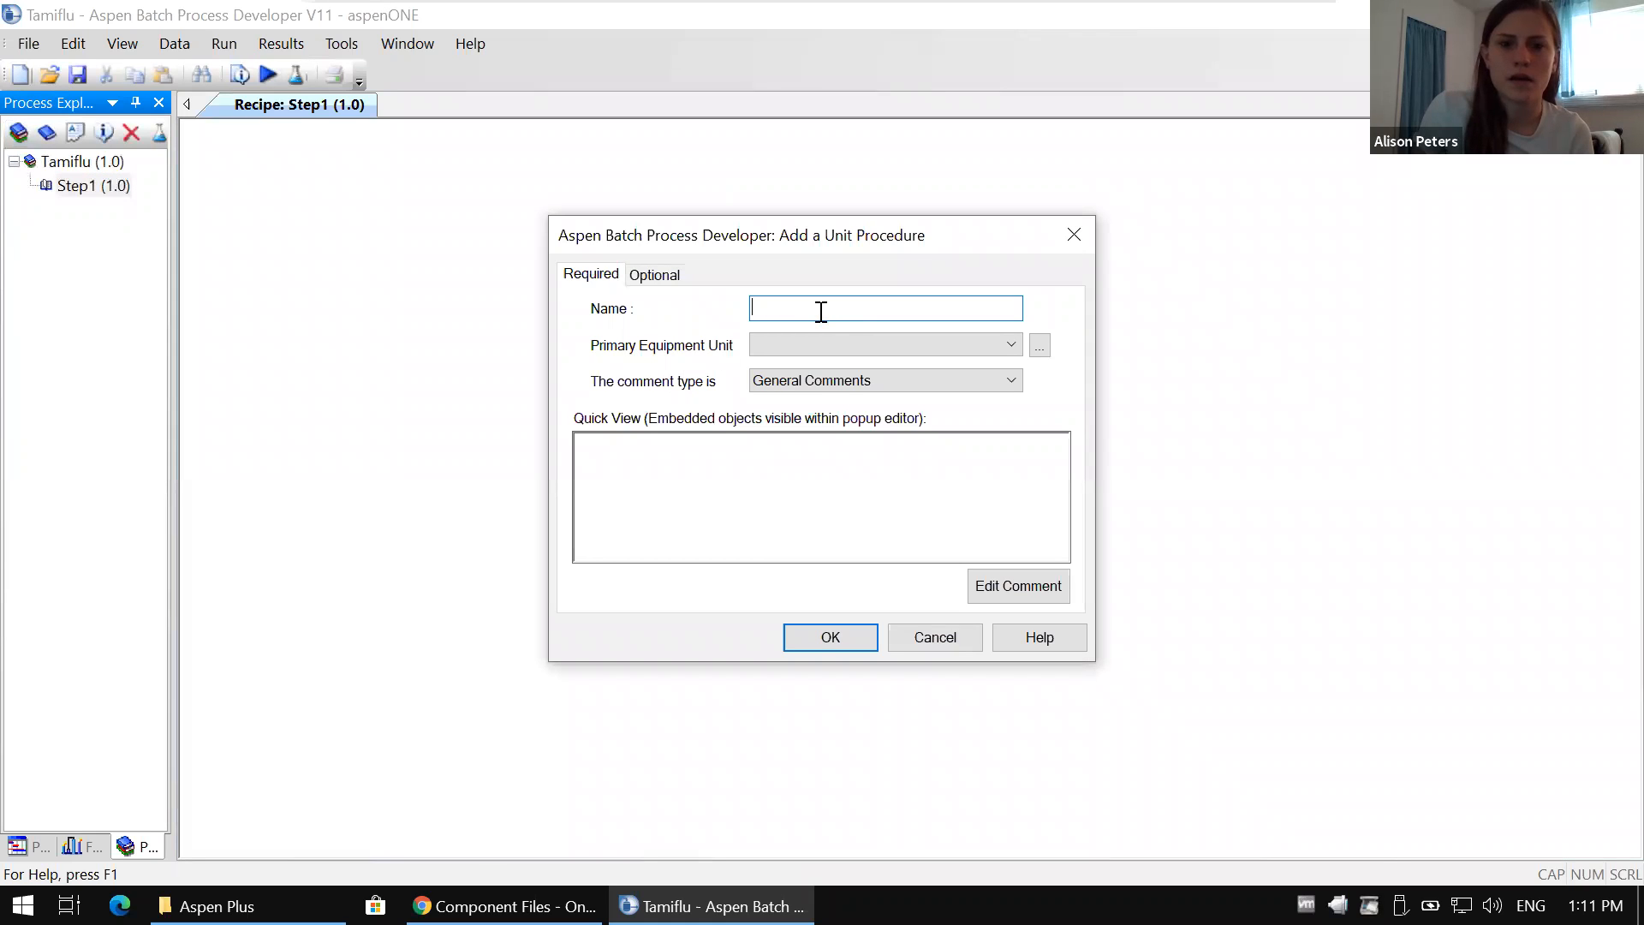
text(CHar)
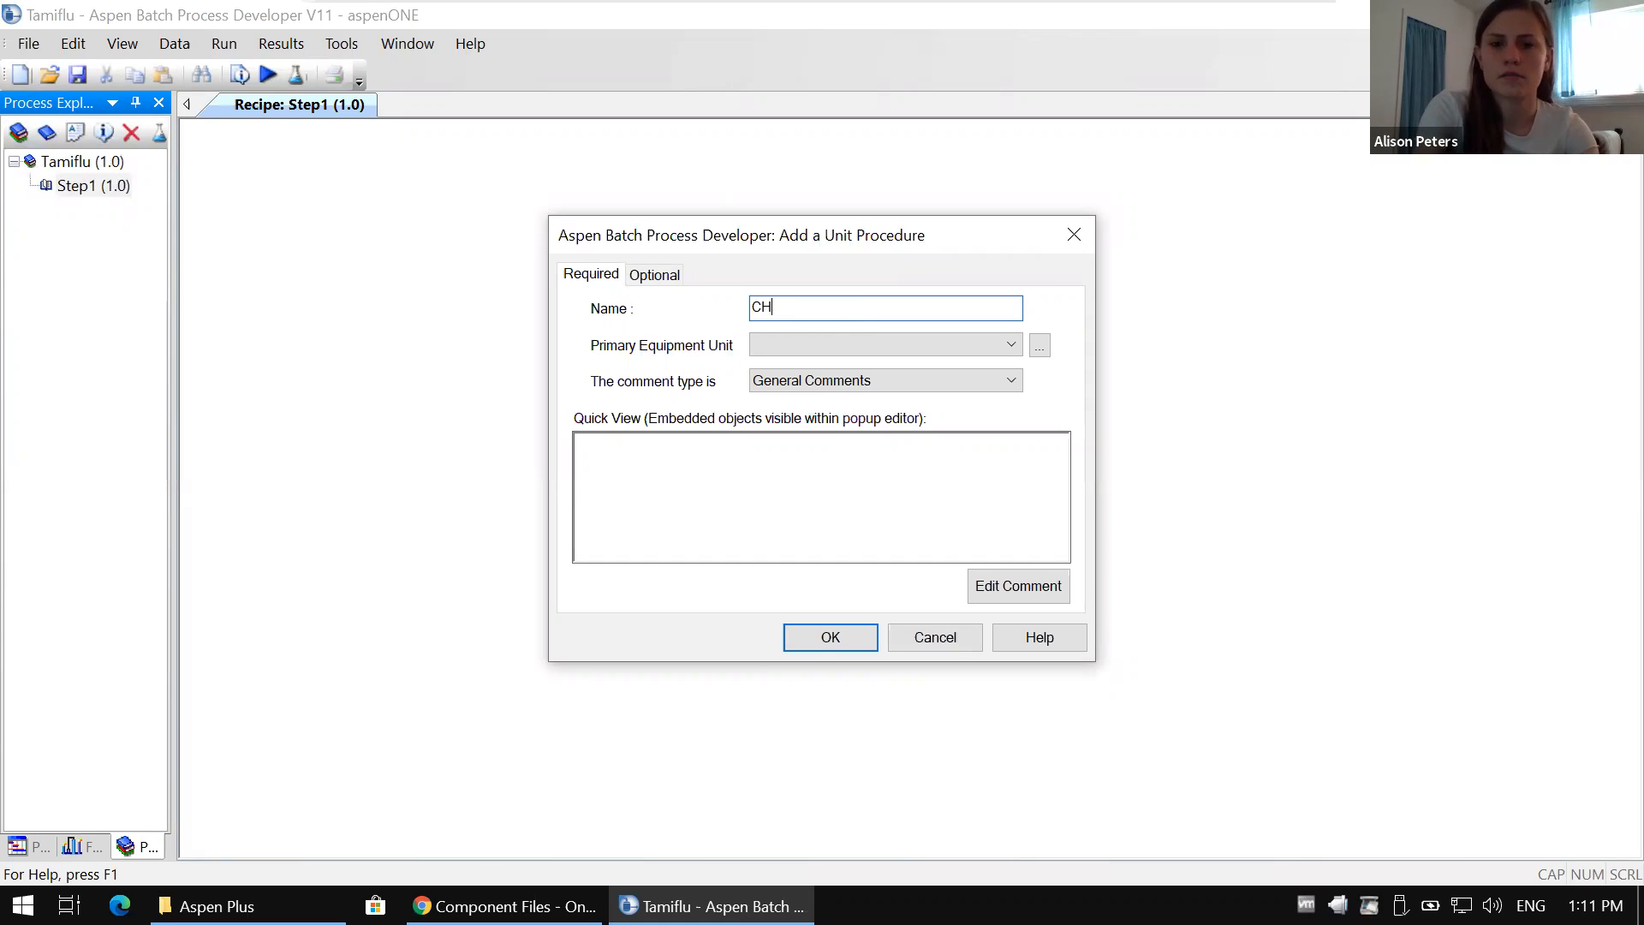
key(BackSpace)
key(BackSpace)
key(BackSpace)
text(harge)
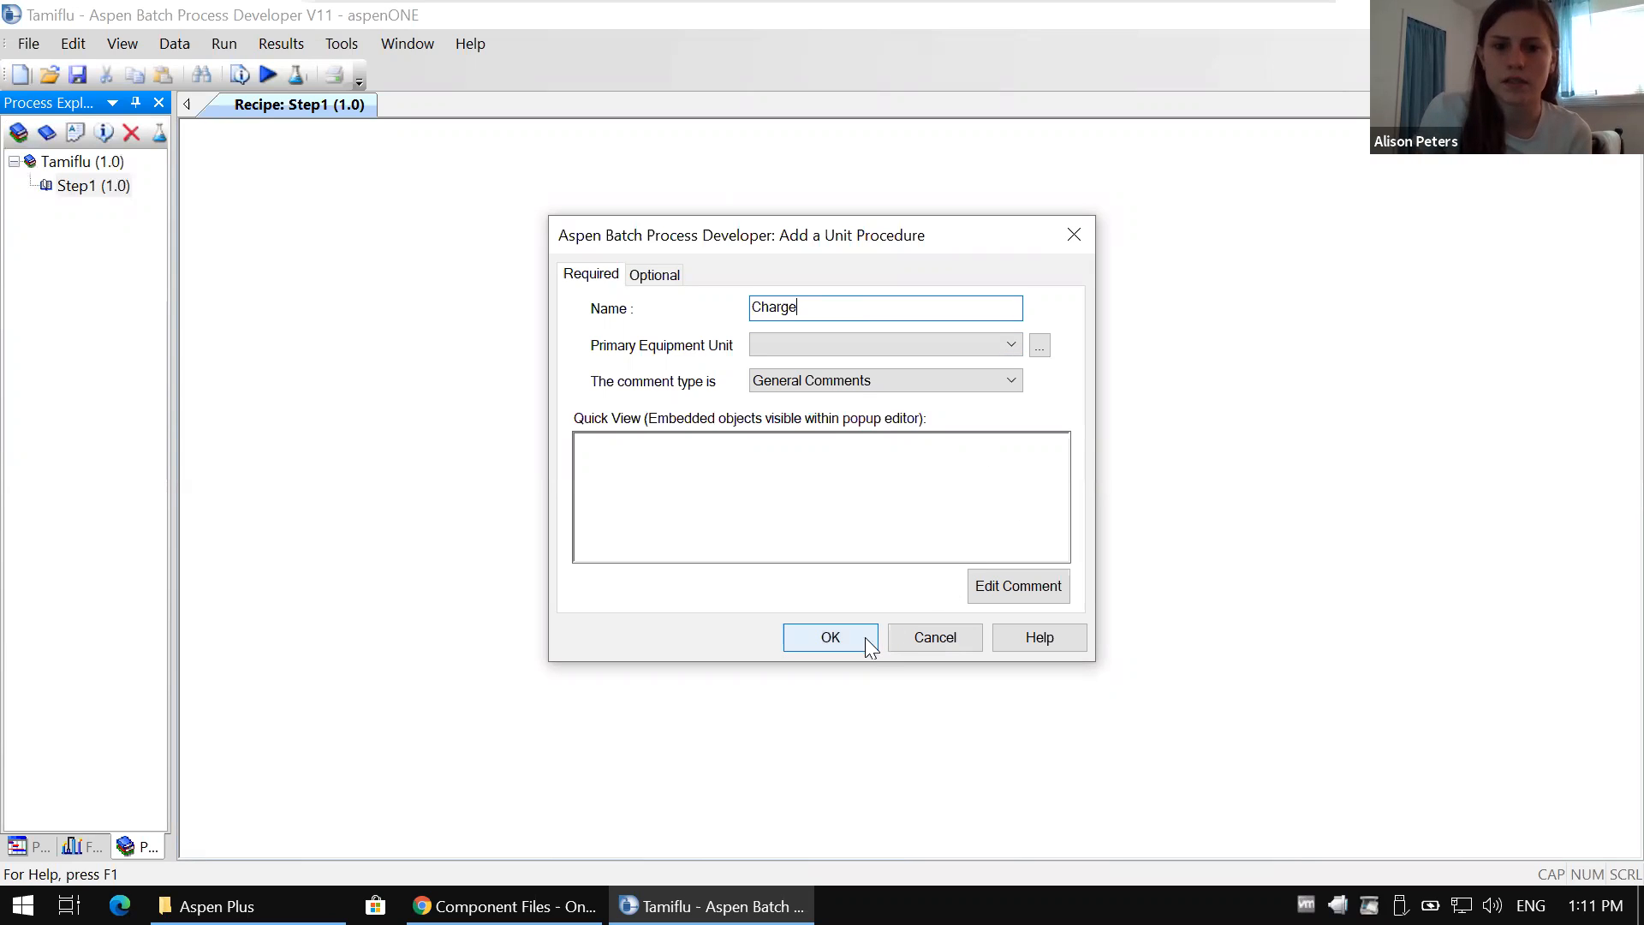
click(858, 347)
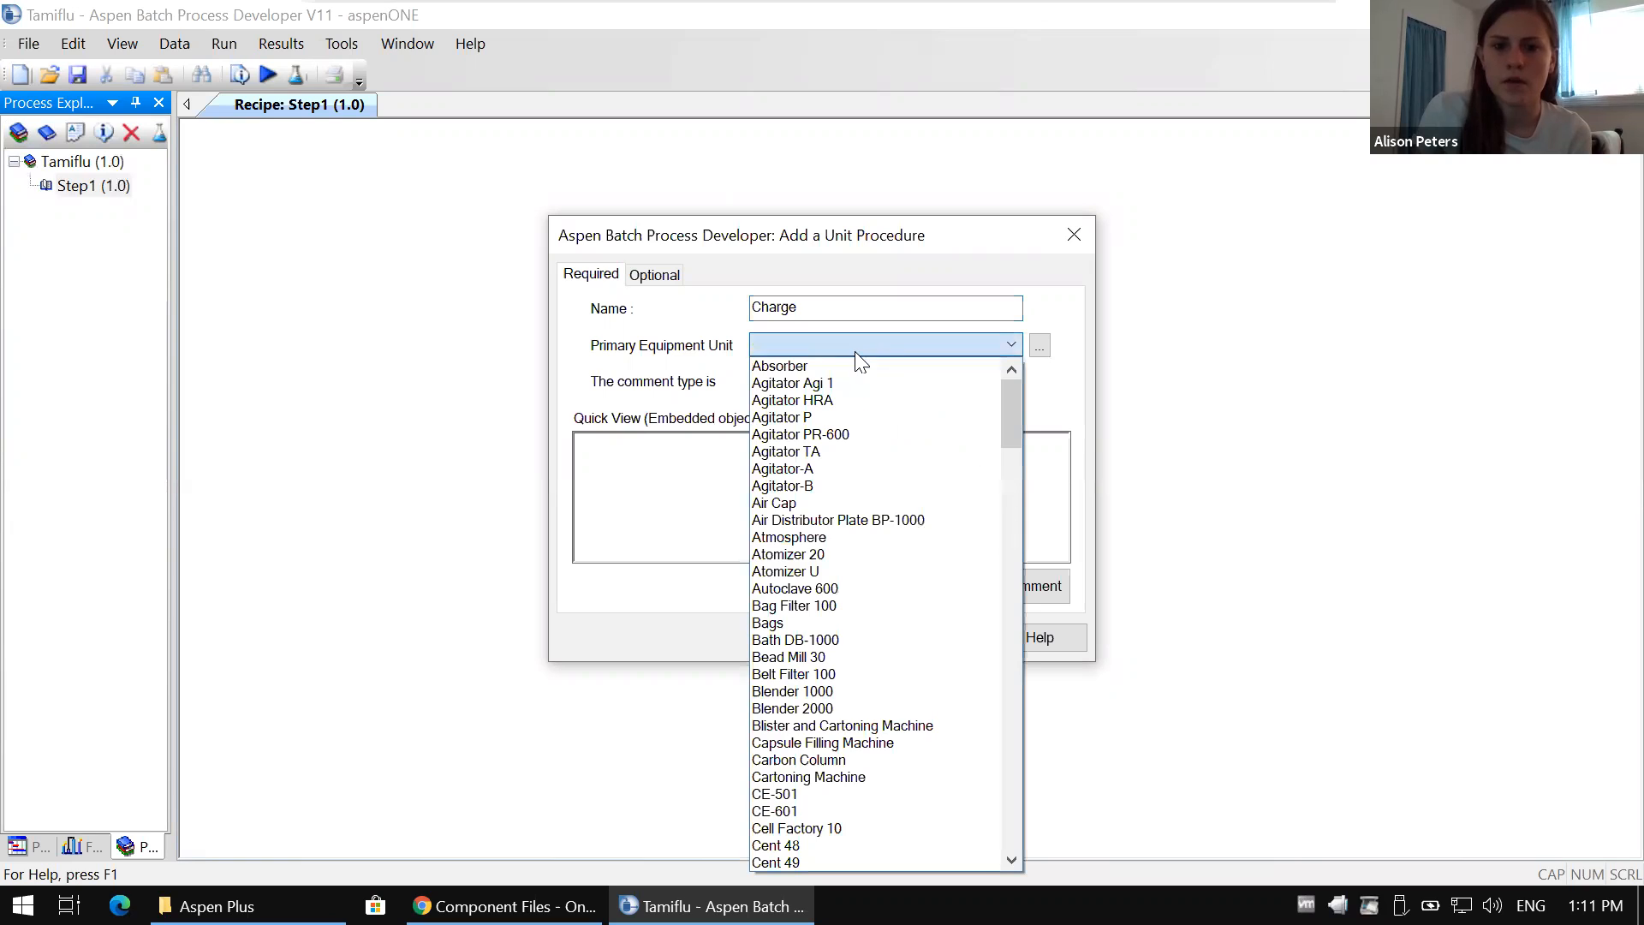
click(666, 317)
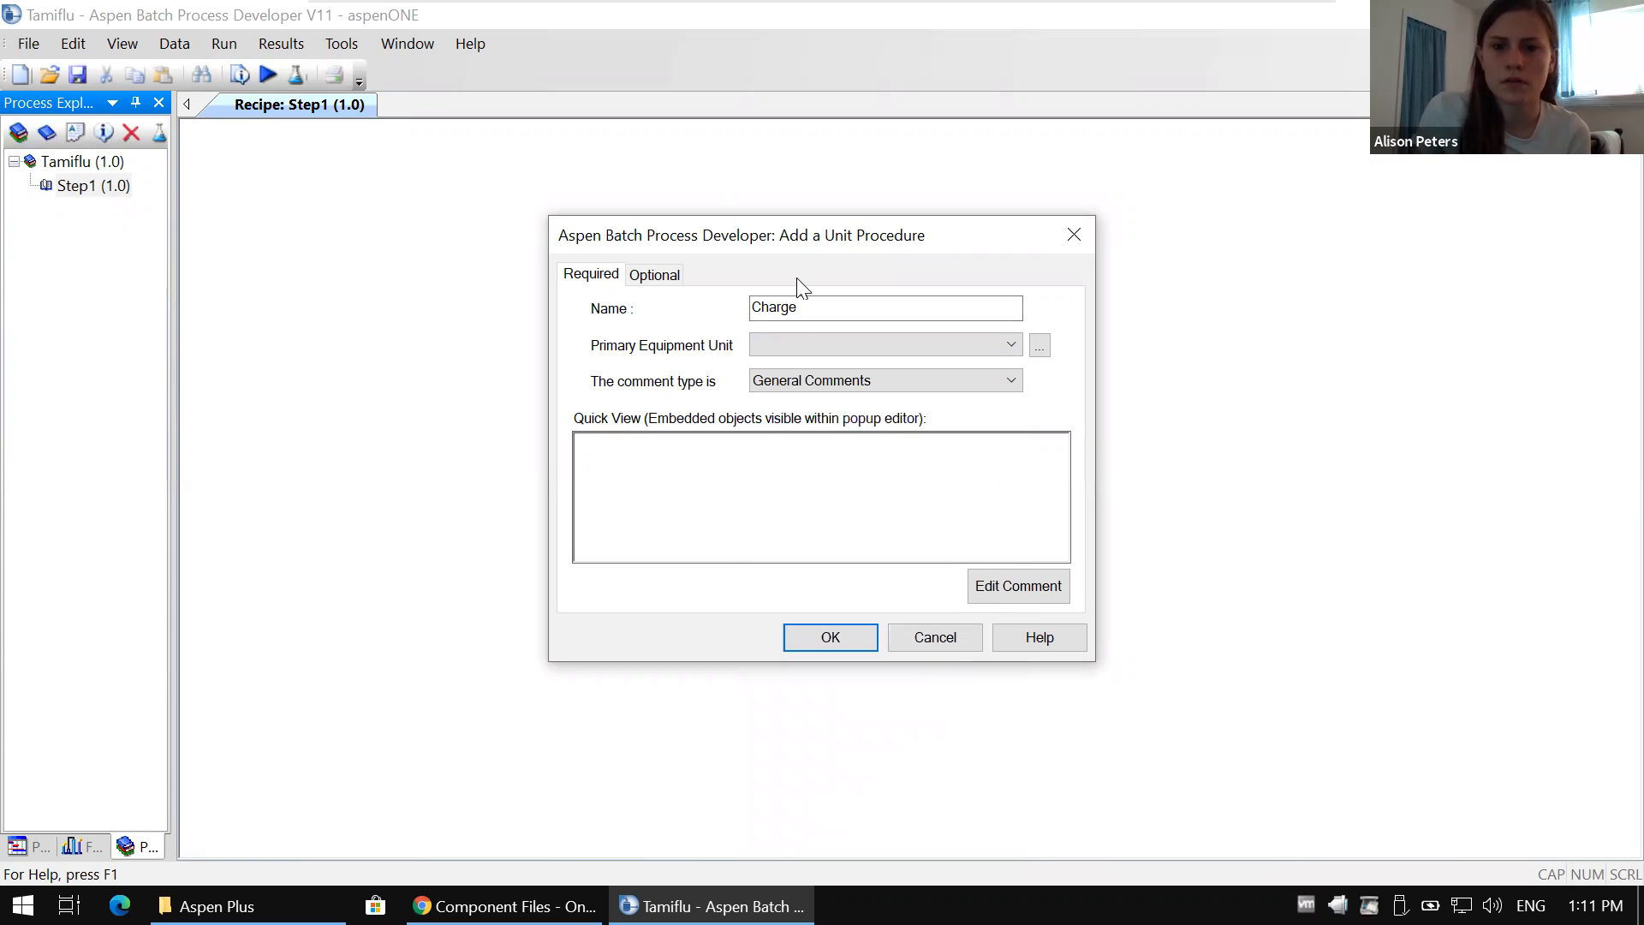
click(806, 339)
click(1077, 392)
click(935, 637)
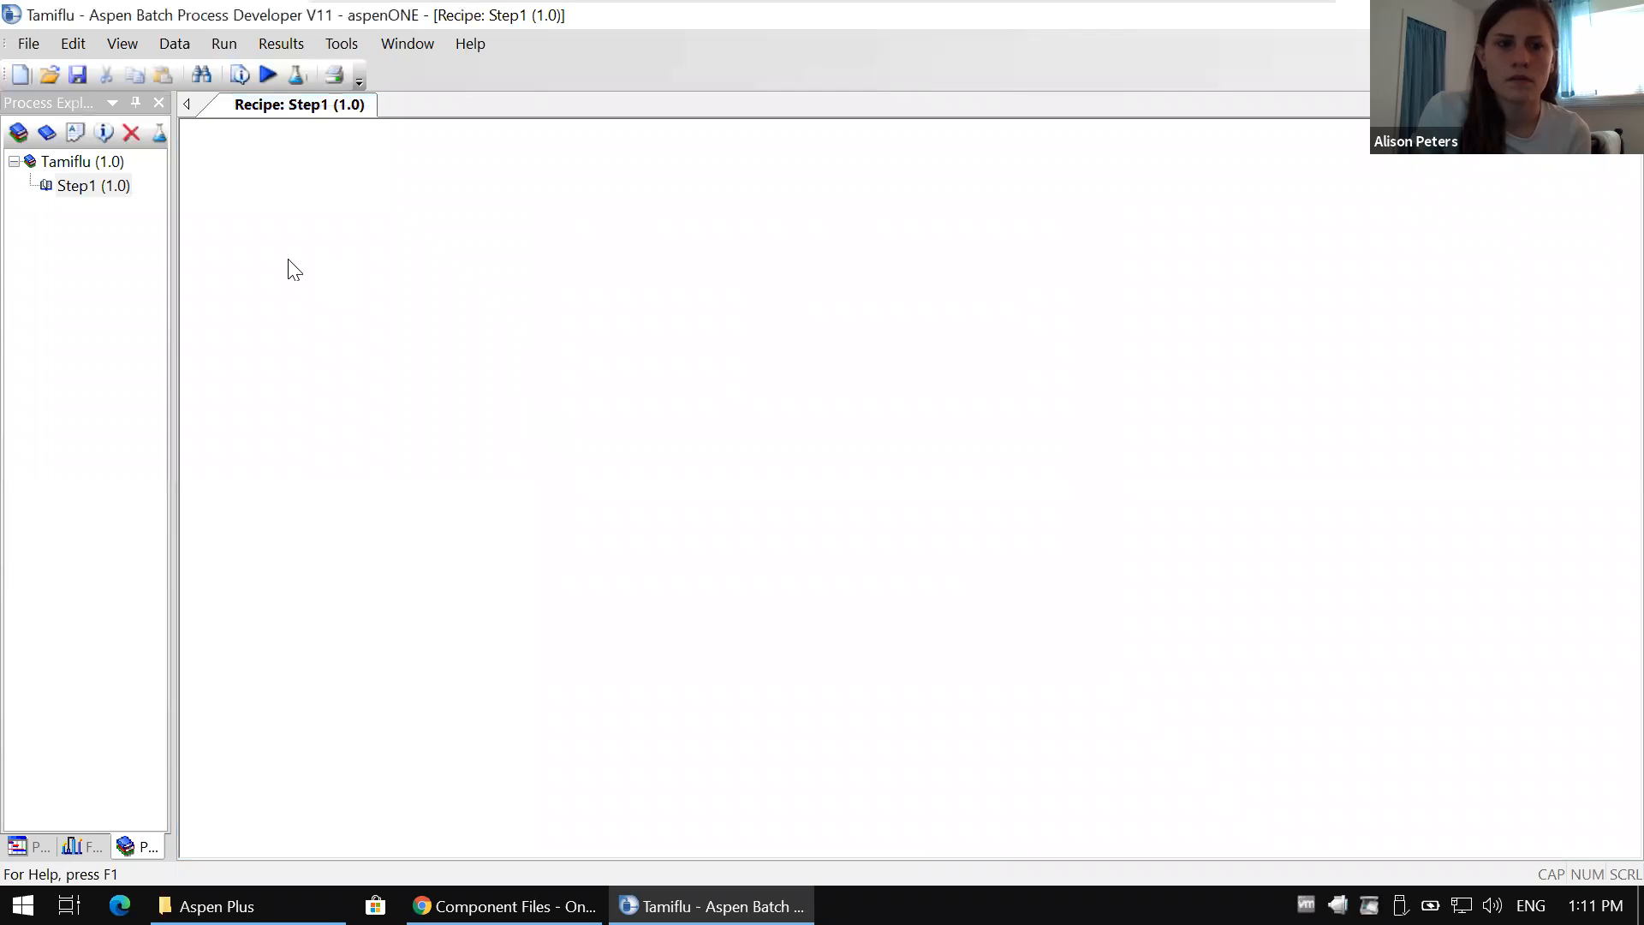
Step: Change the facility of Step1 to CordenPharma in its step information
right_click(97, 190)
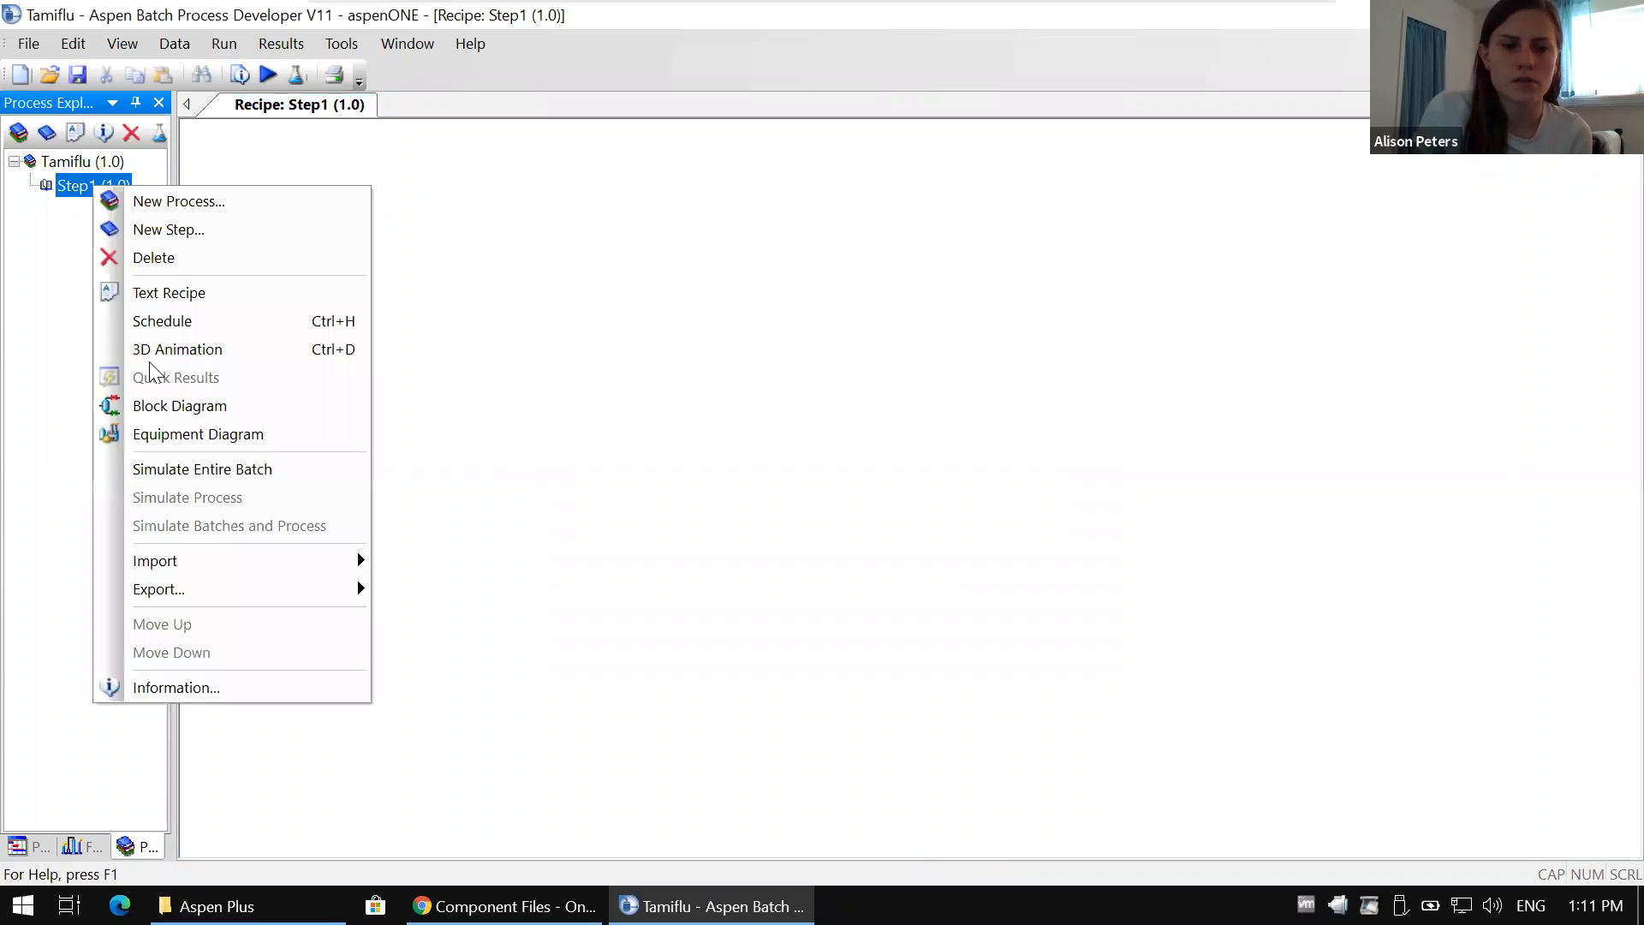
click(177, 686)
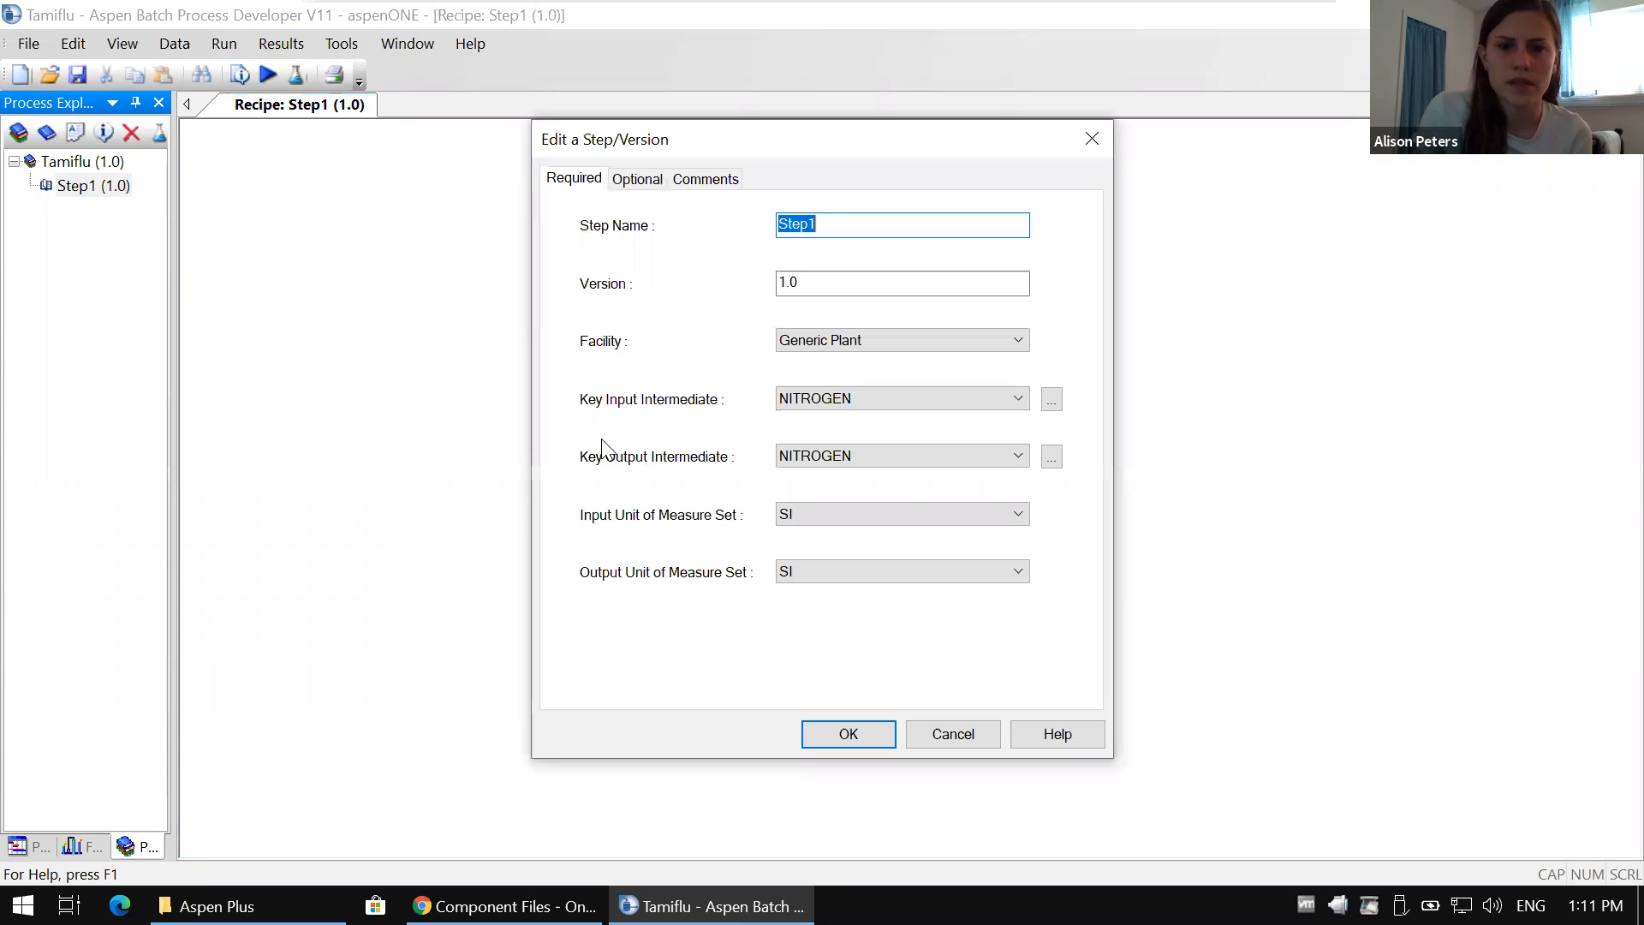
click(796, 344)
click(803, 379)
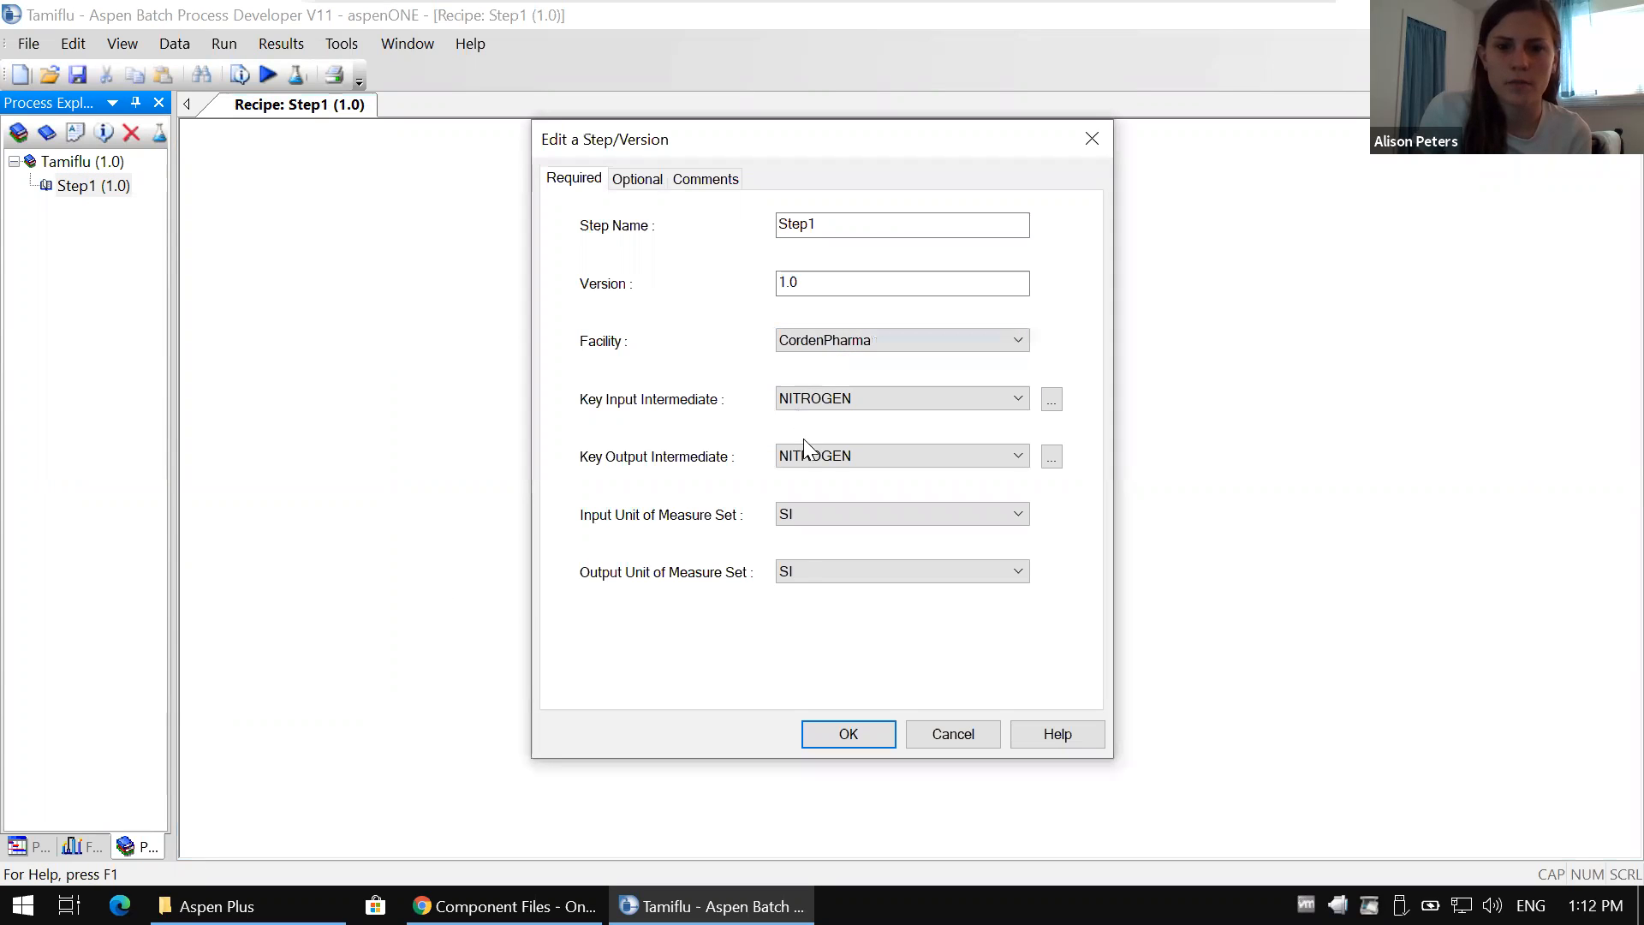
click(837, 734)
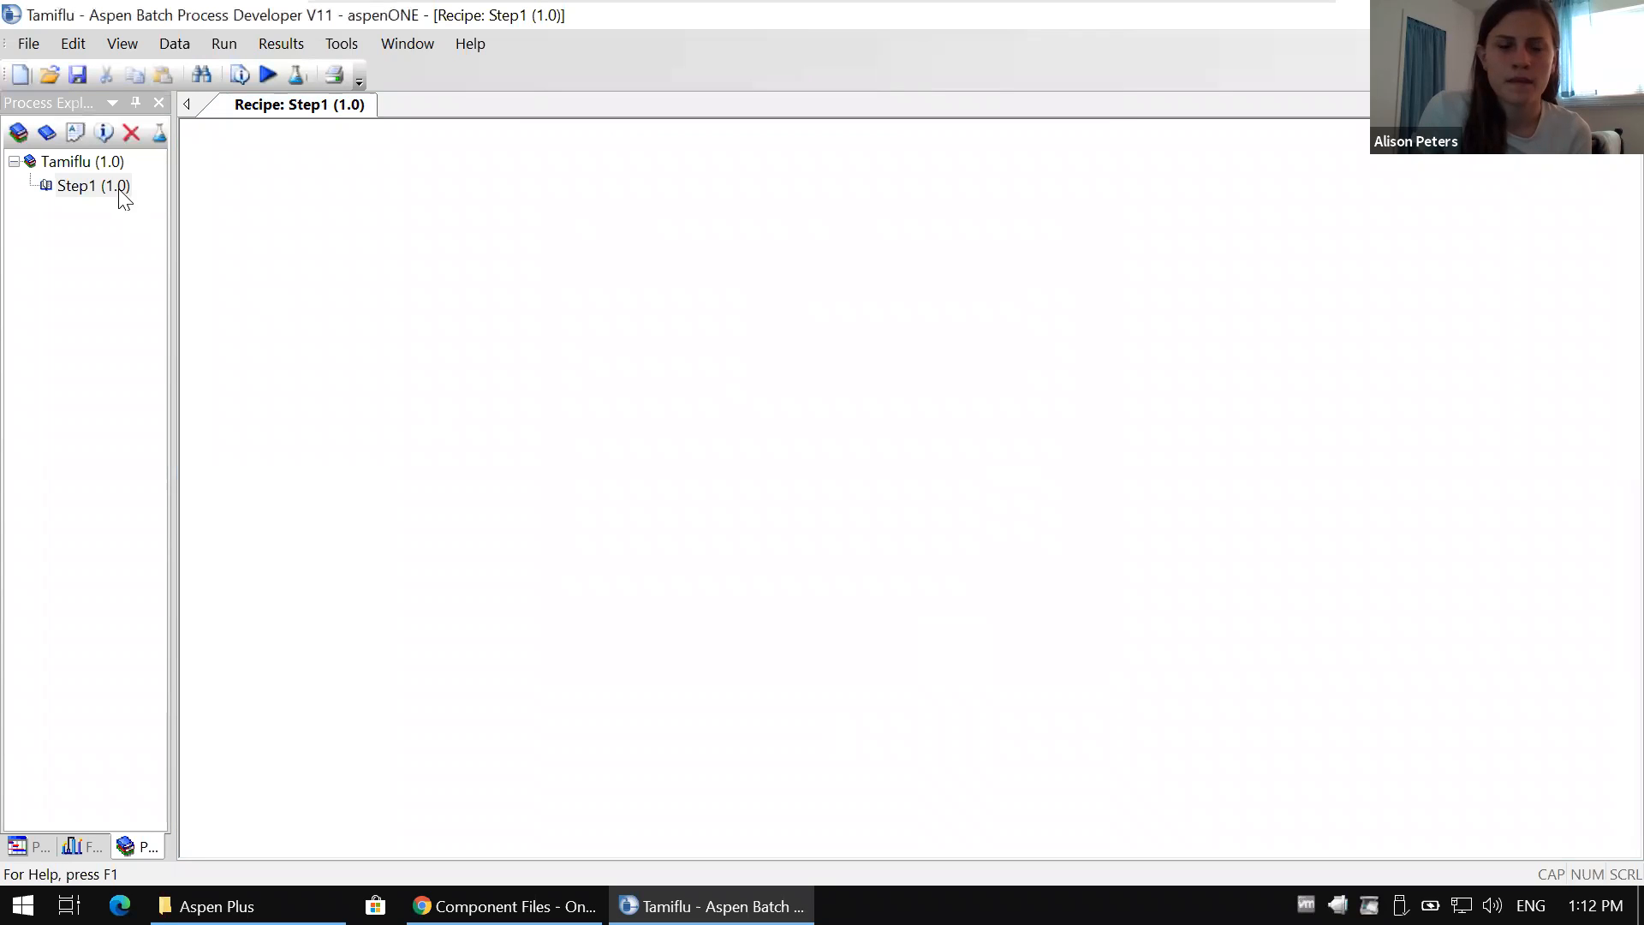
right_click(275, 192)
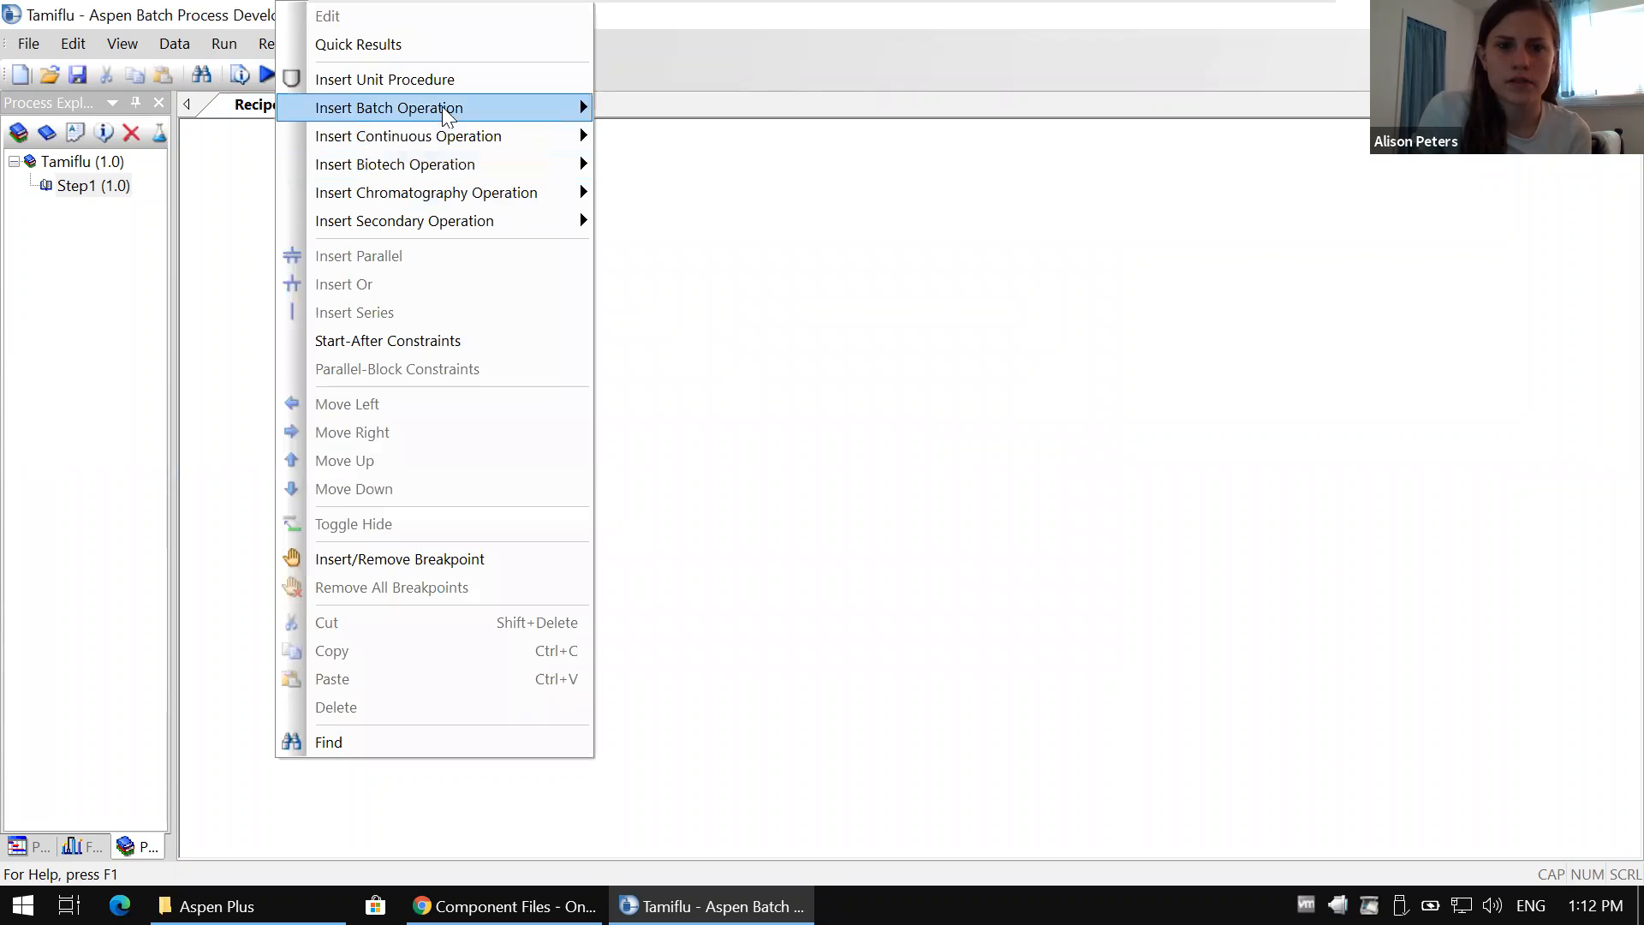
mouse_move(509, 114)
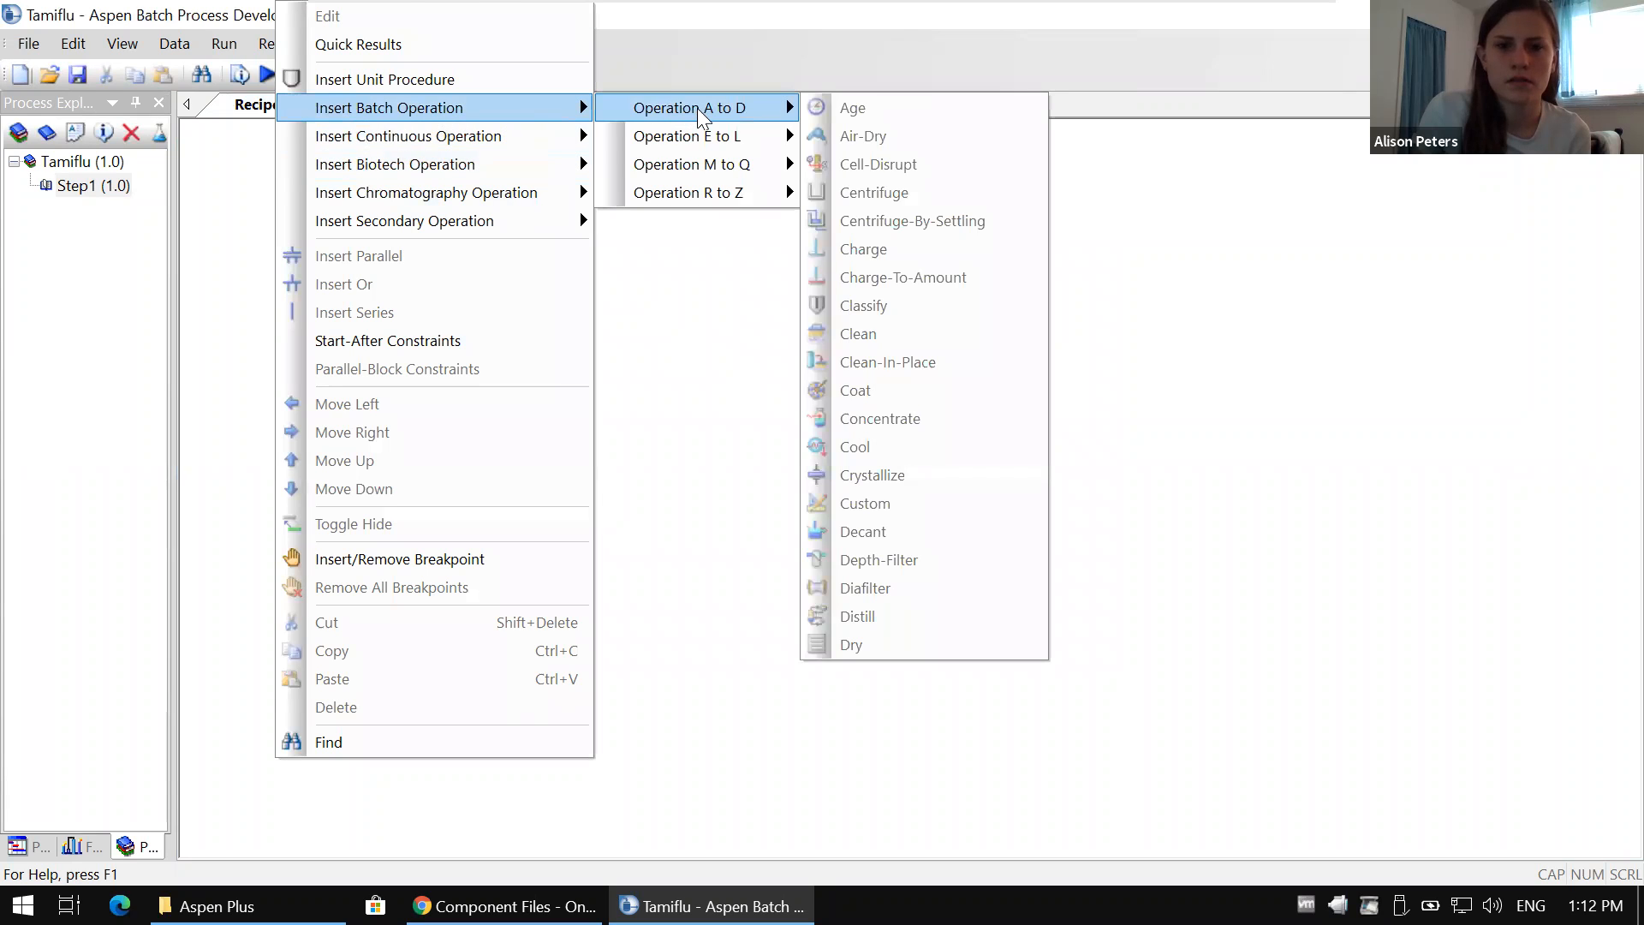
click(94, 187)
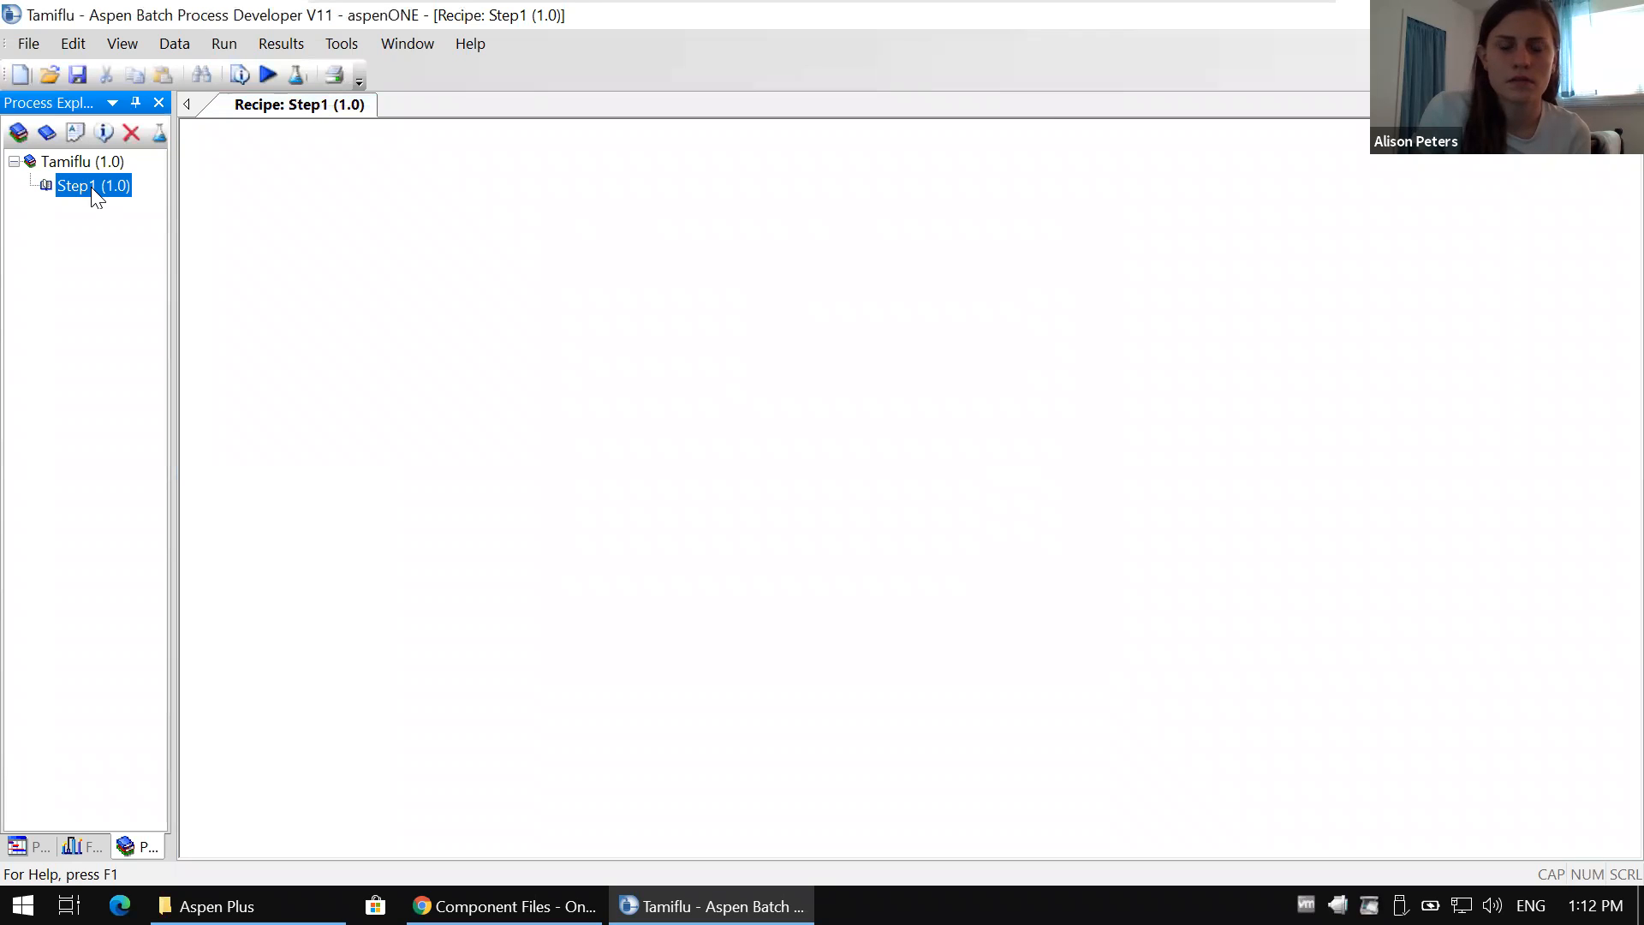
Step: Add a new step named Step2, version 1.0, to the Tamiflu process with CordenPharma as its facility
right_click(93, 190)
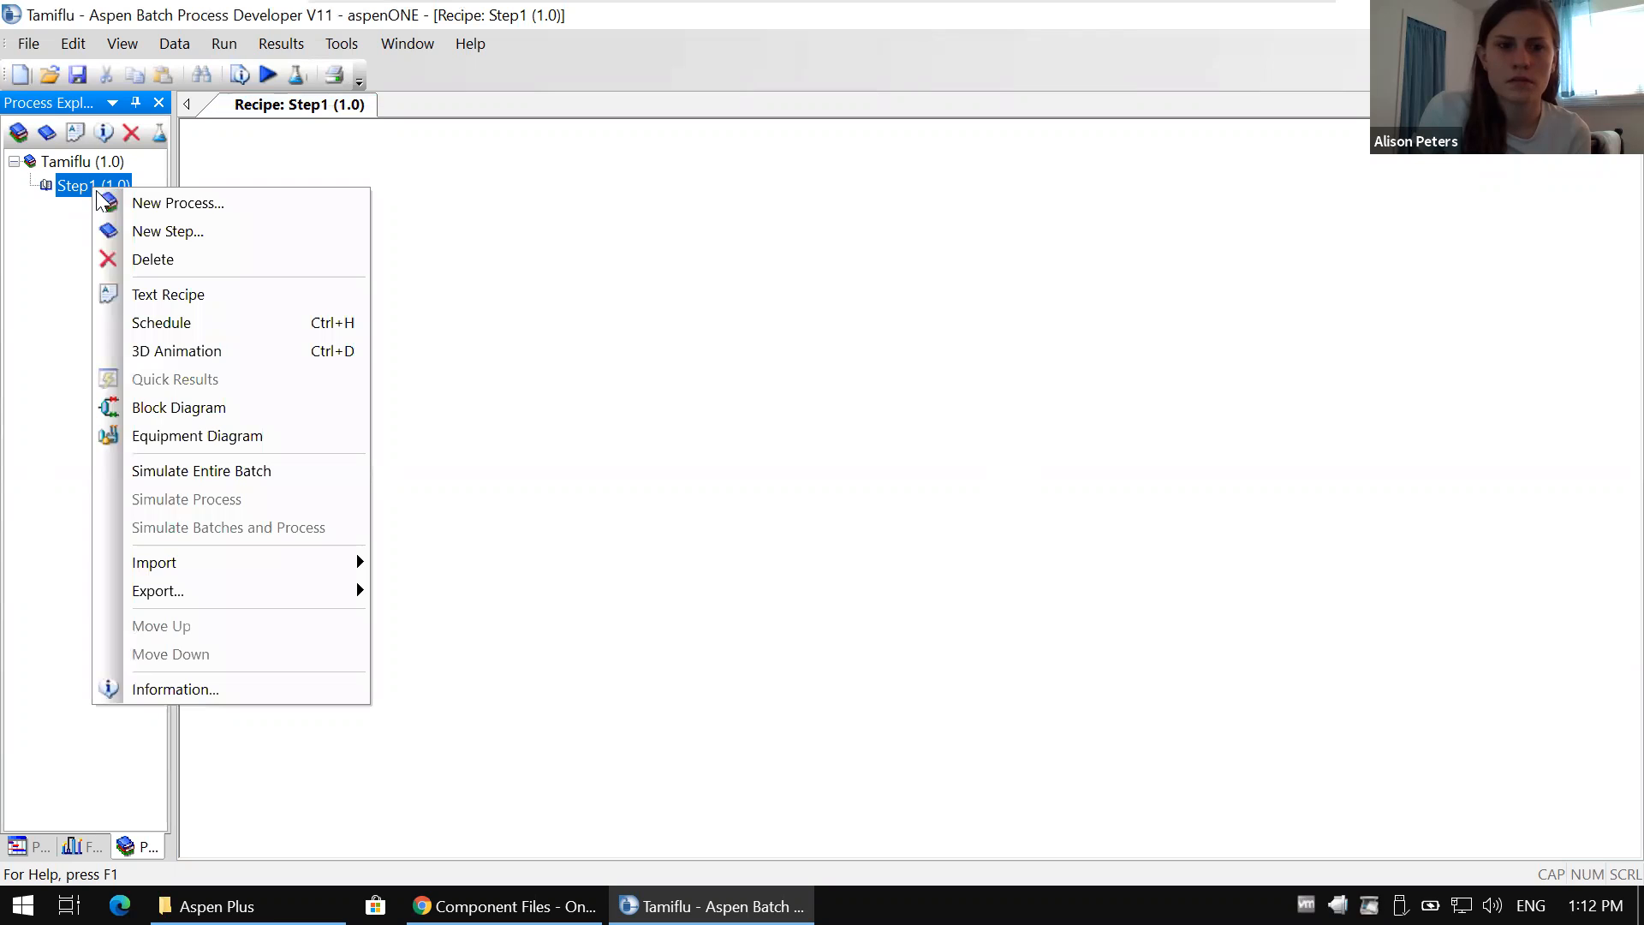
click(144, 230)
click(801, 342)
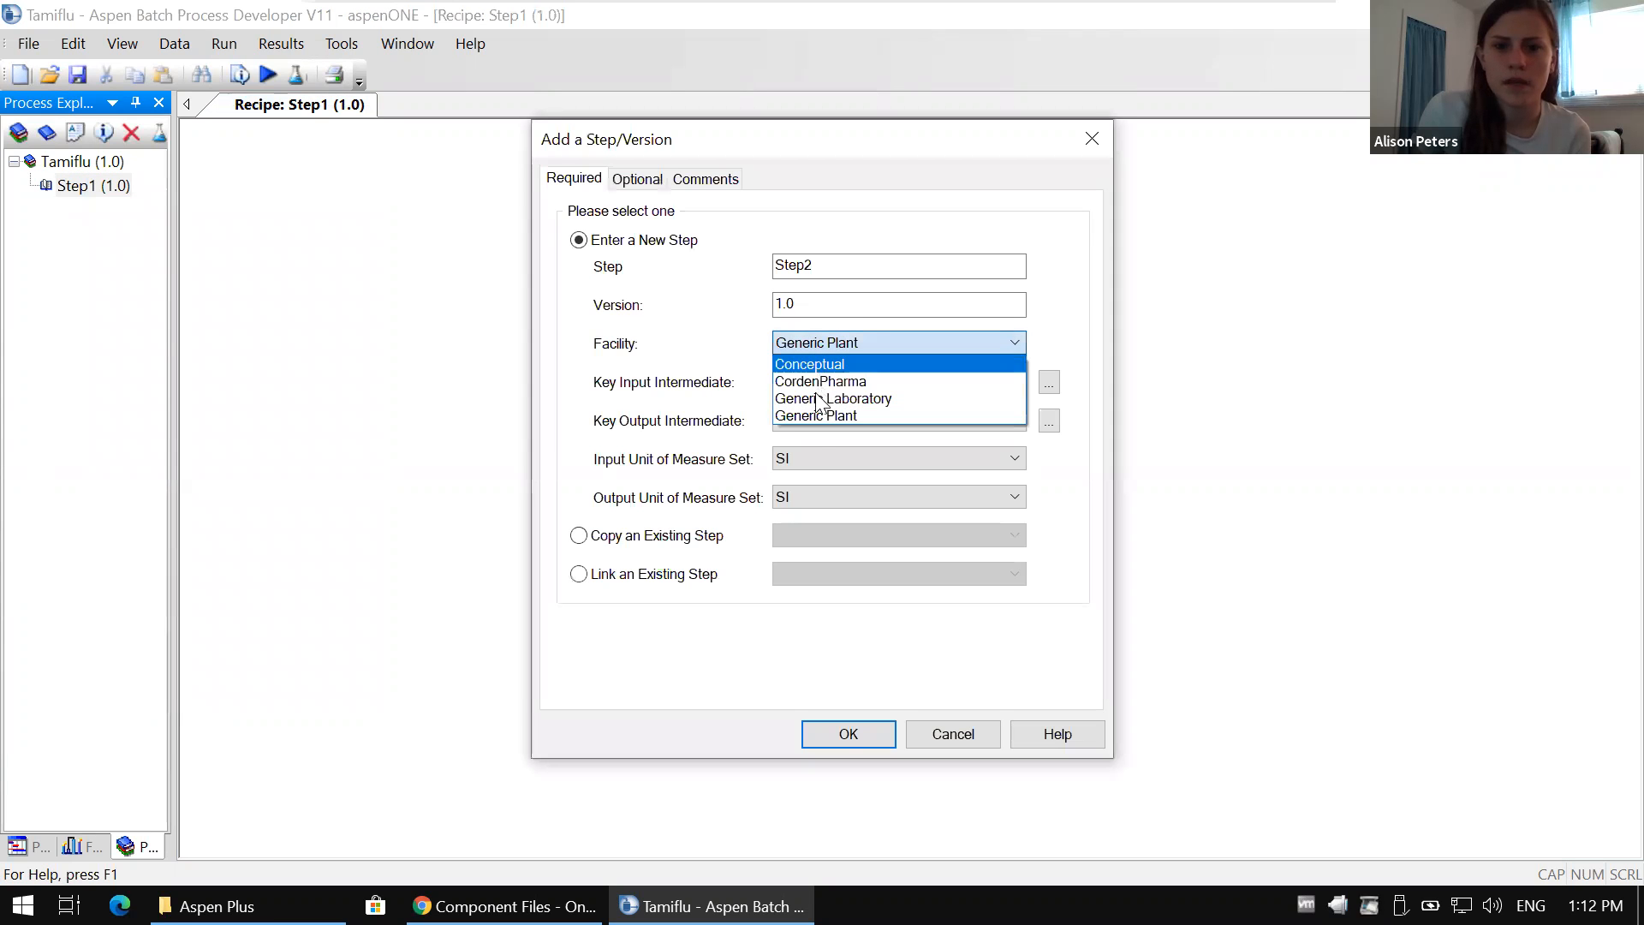
click(811, 381)
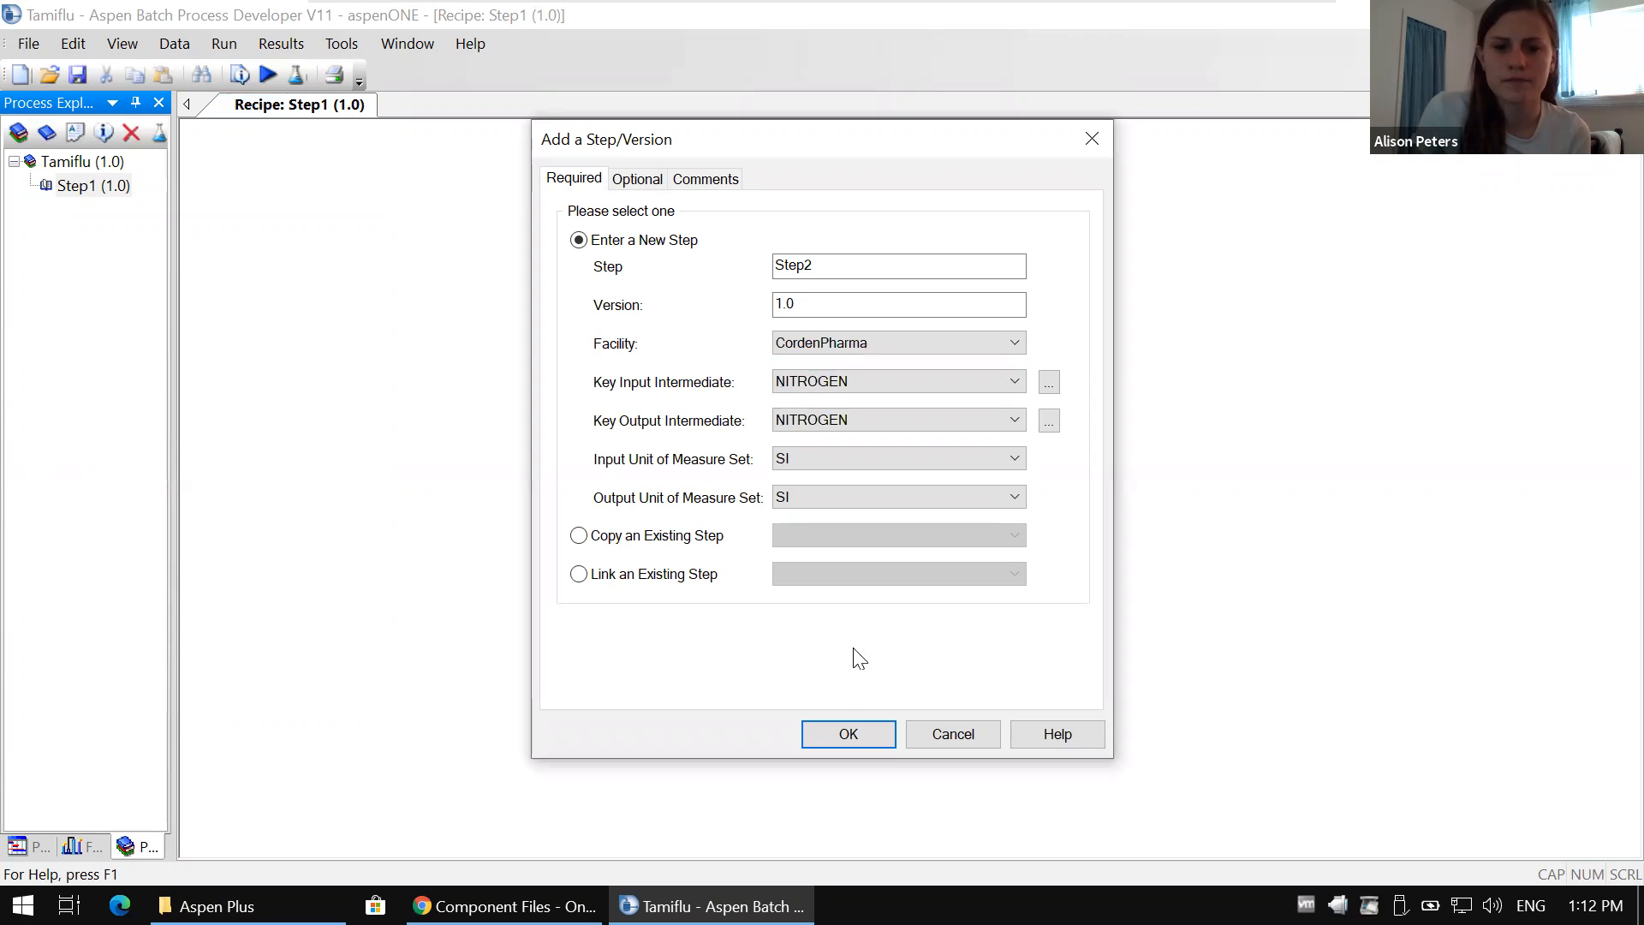
click(849, 735)
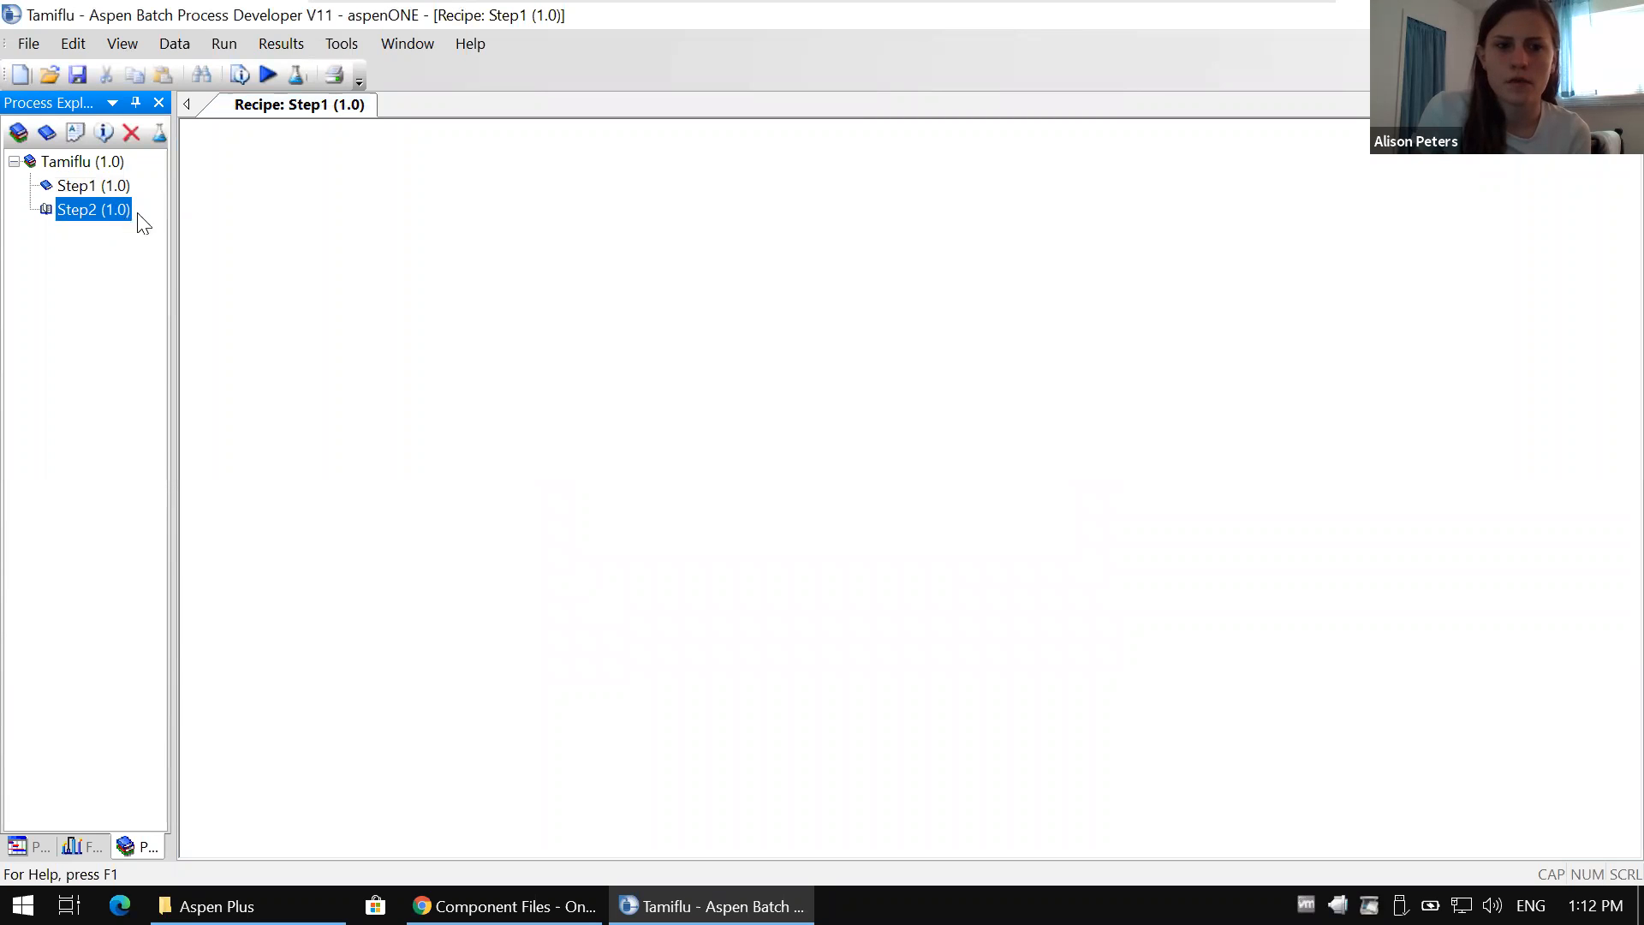
Step: Open the text recipe of Step2 and add a unit procedure named Charge with VE-101 as primary equipment unit
right_click(110, 209)
click(210, 313)
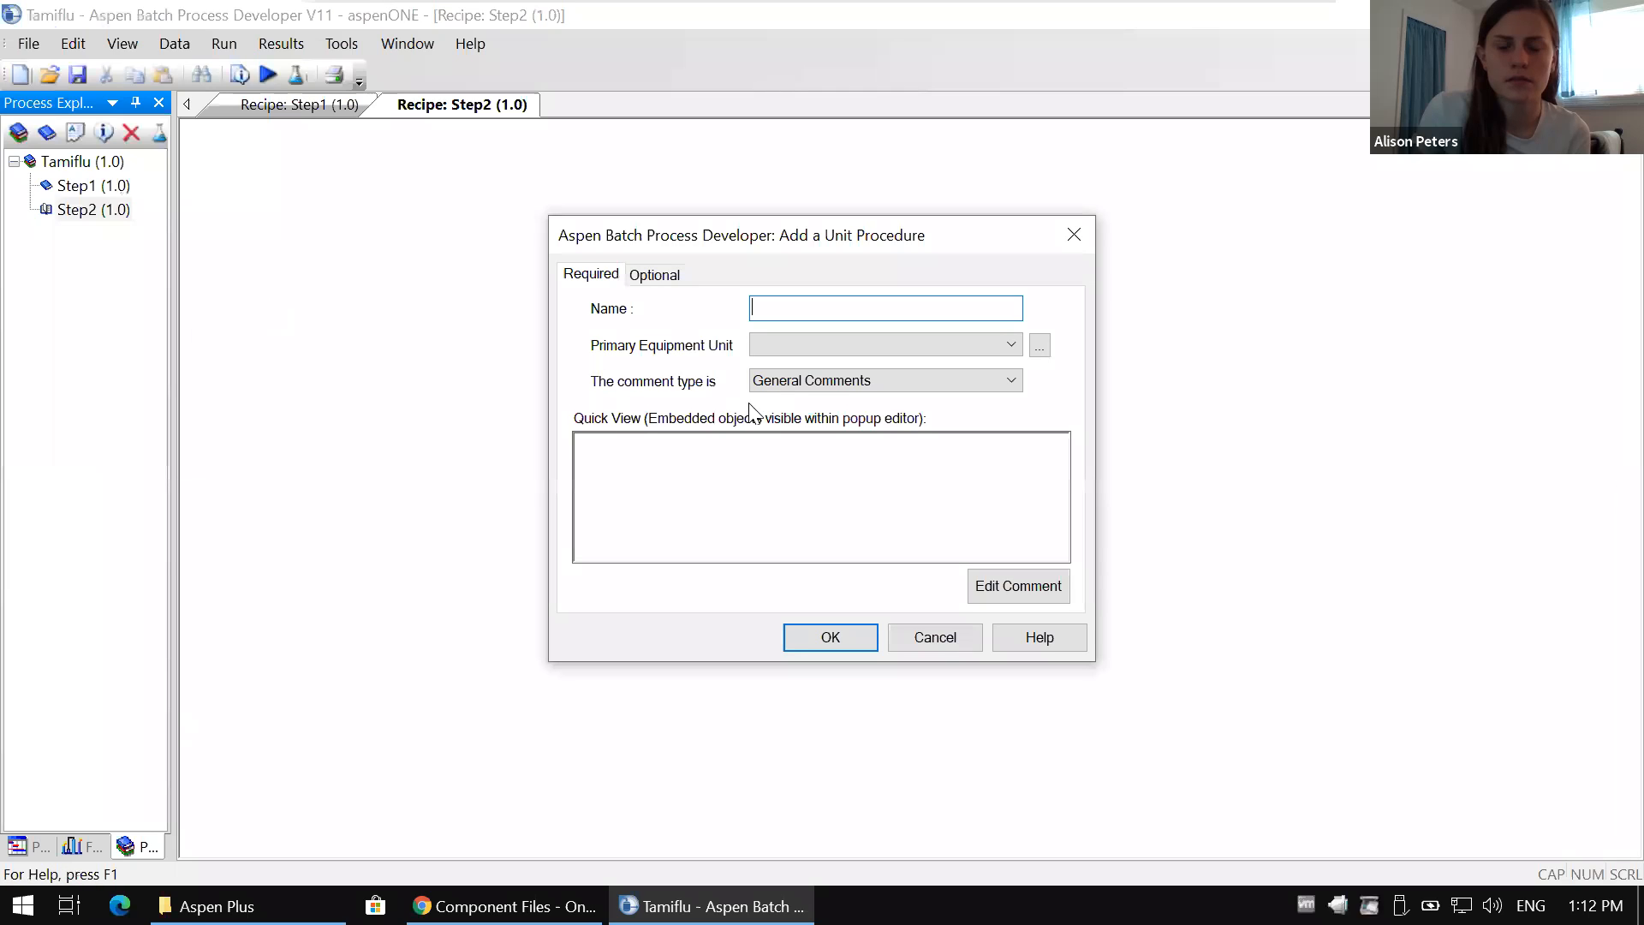
text(Charge)
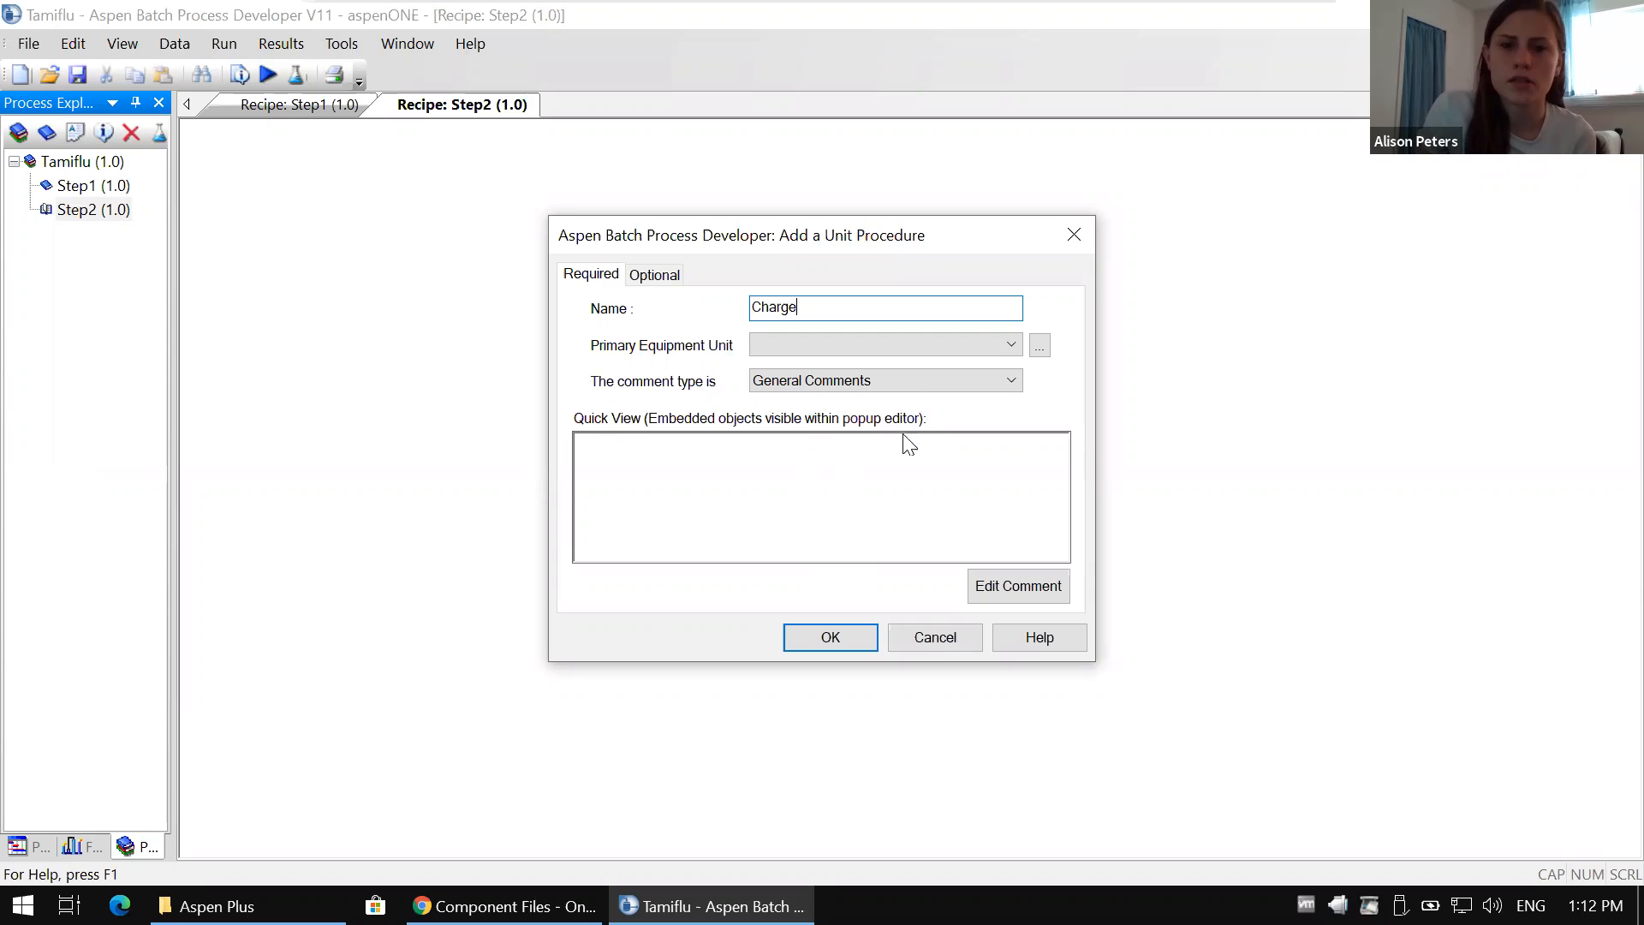
click(913, 346)
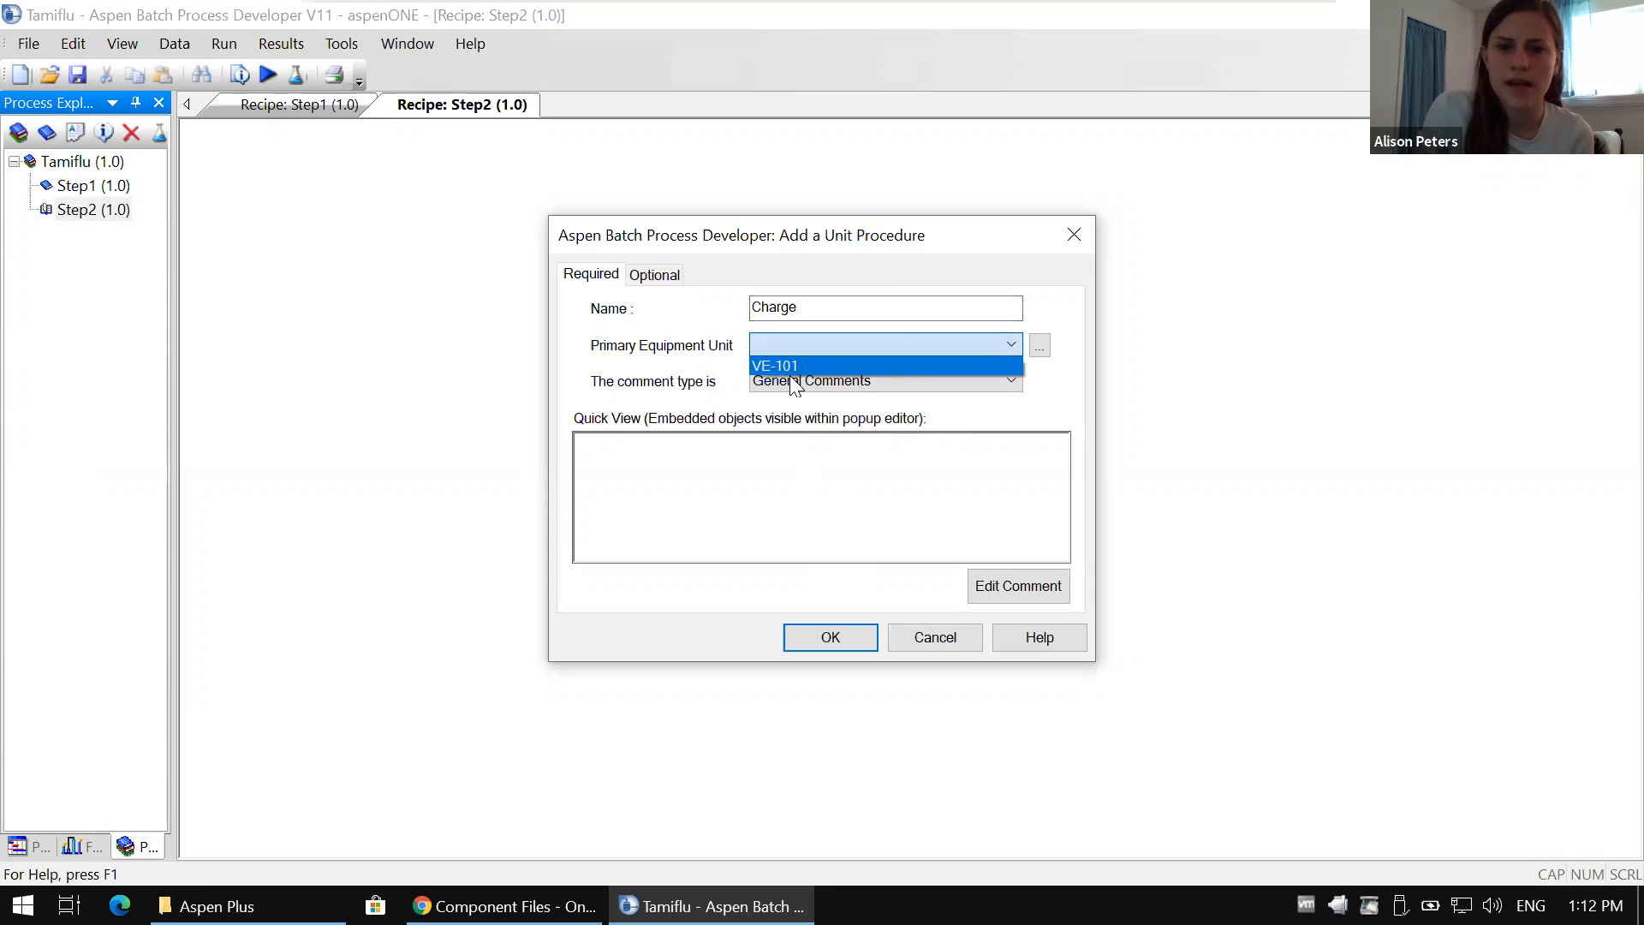
click(822, 367)
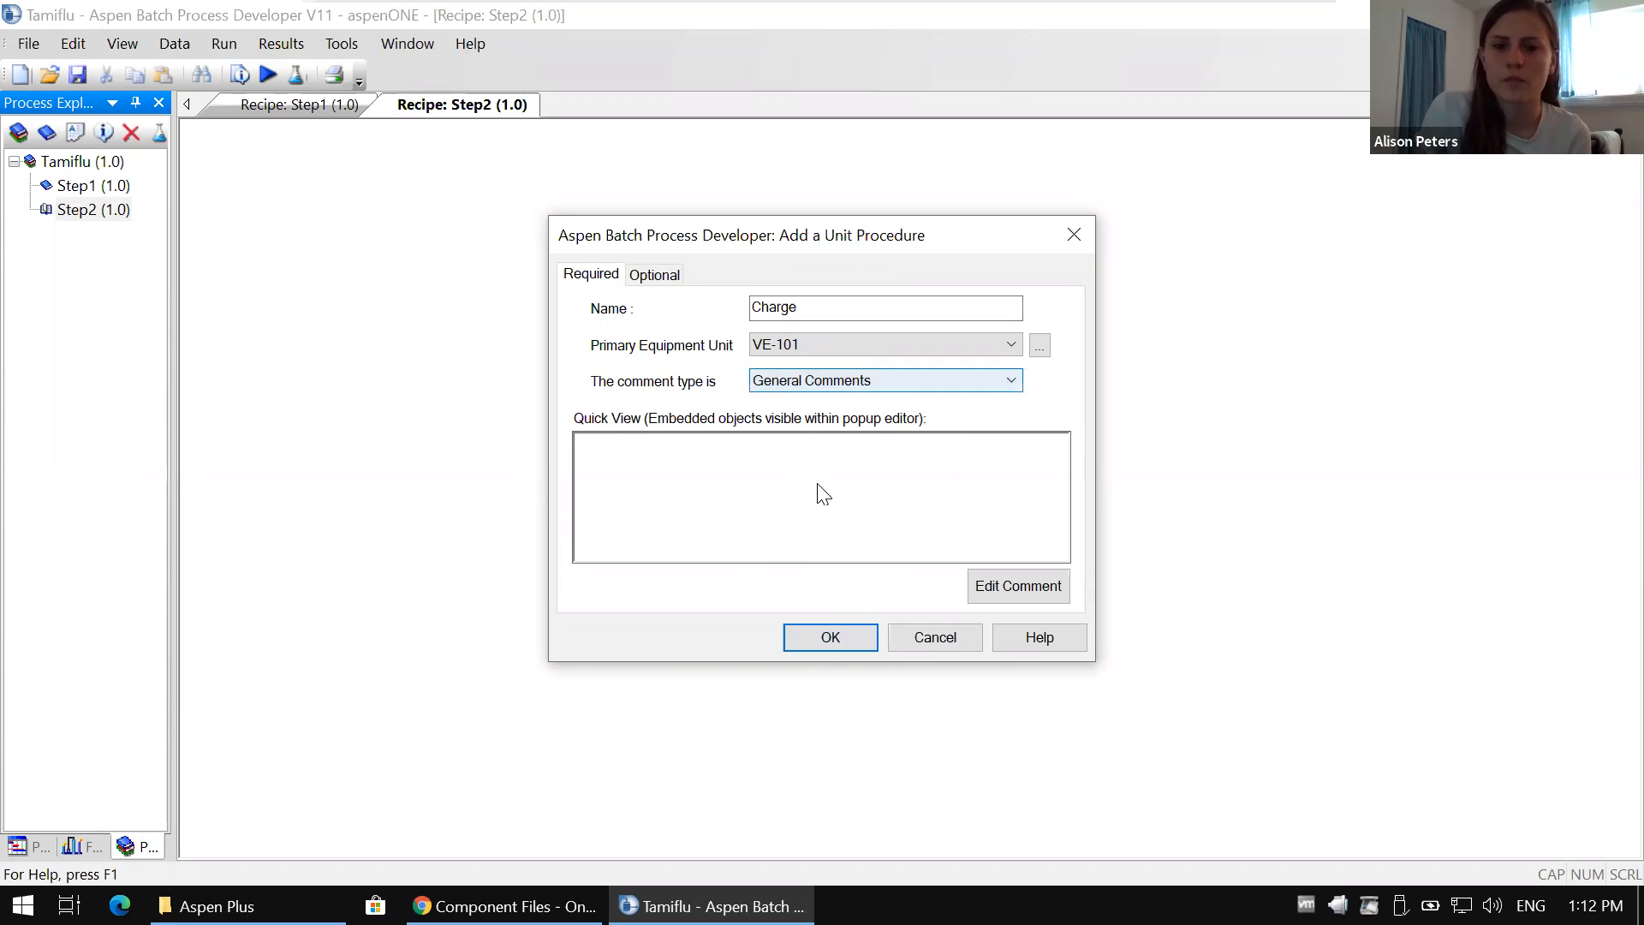
click(831, 639)
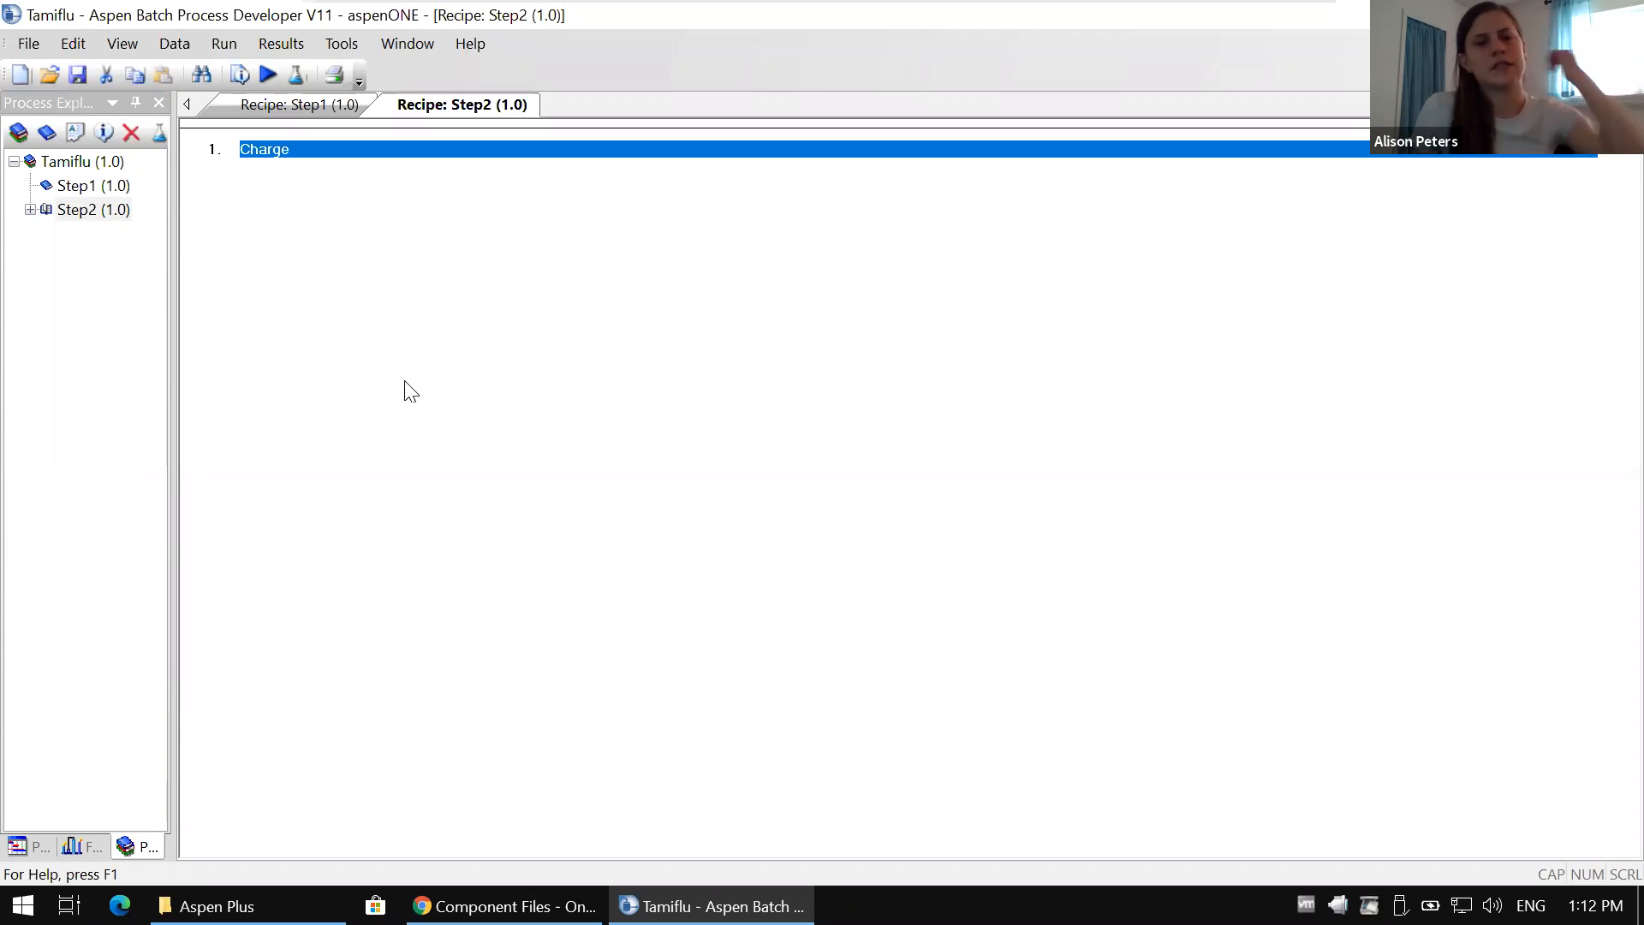
Step: Insert a Charge batch operation under the Charge unit procedure and adjust its editor window so the recipe stays visible
right_click(377, 155)
mouse_move(597, 112)
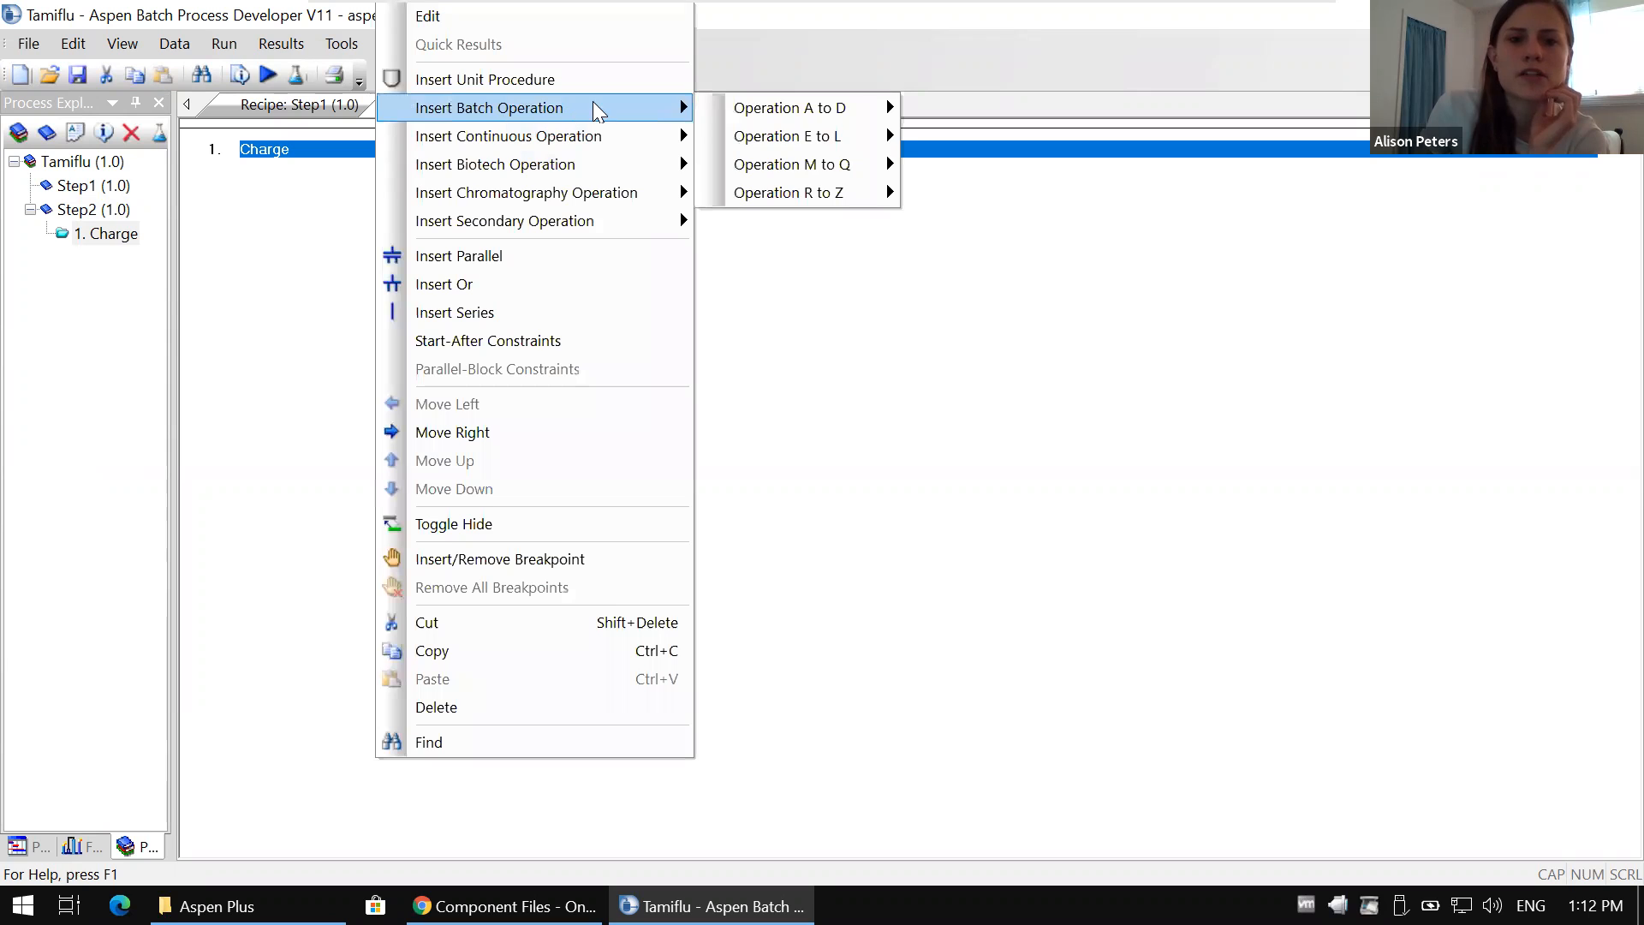
mouse_move(797, 112)
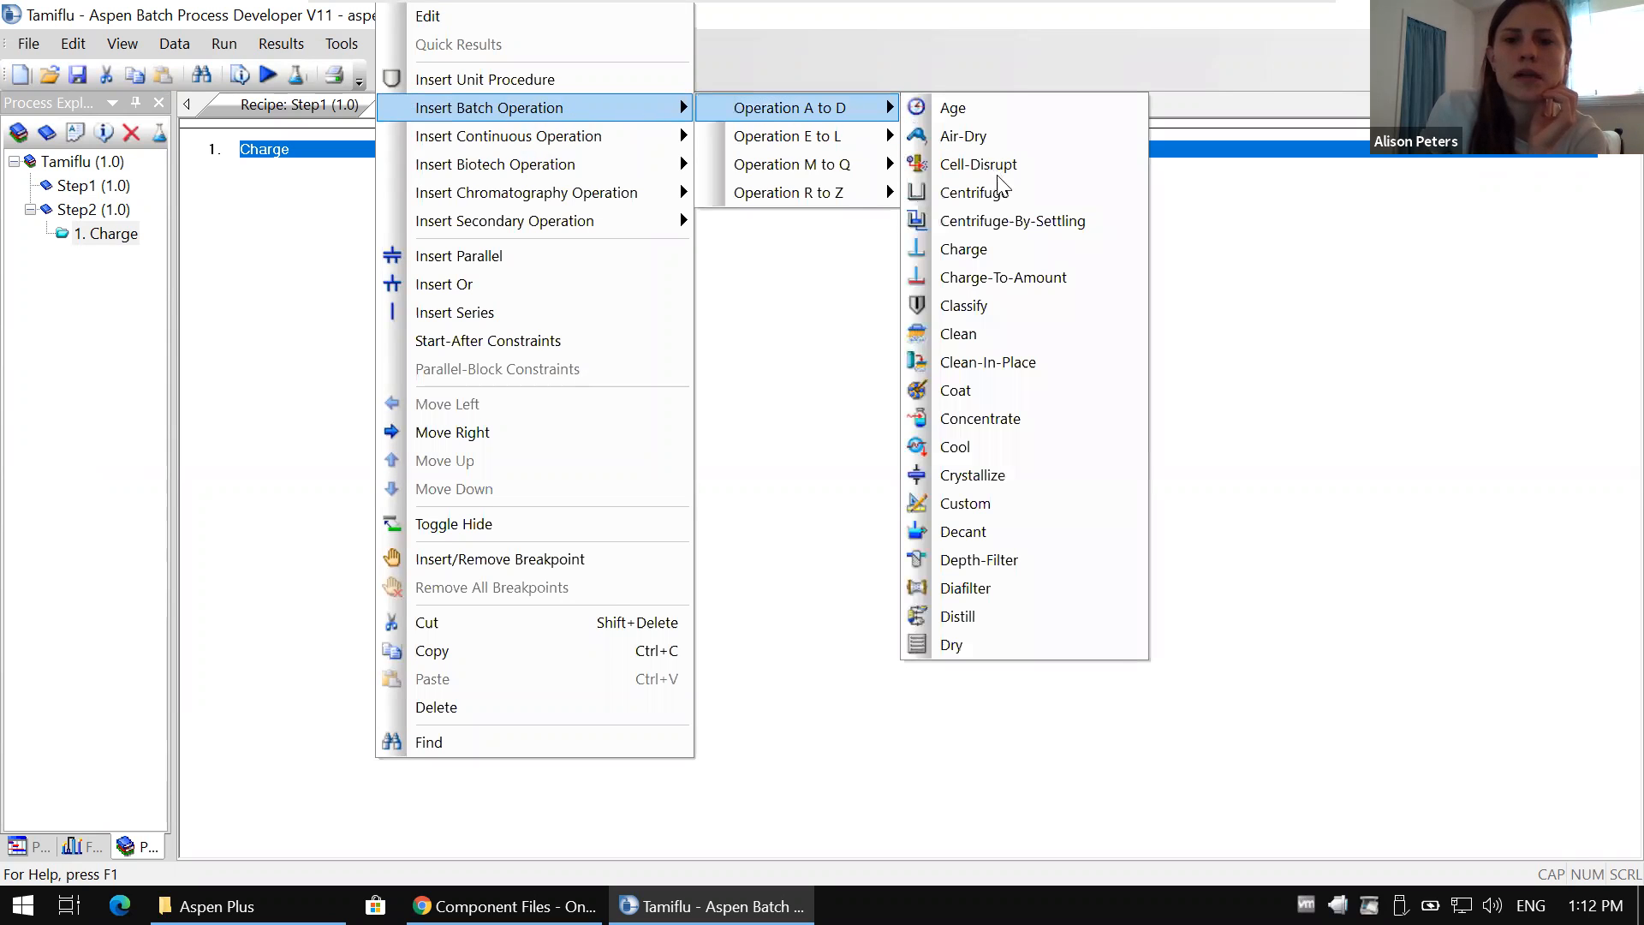
click(988, 249)
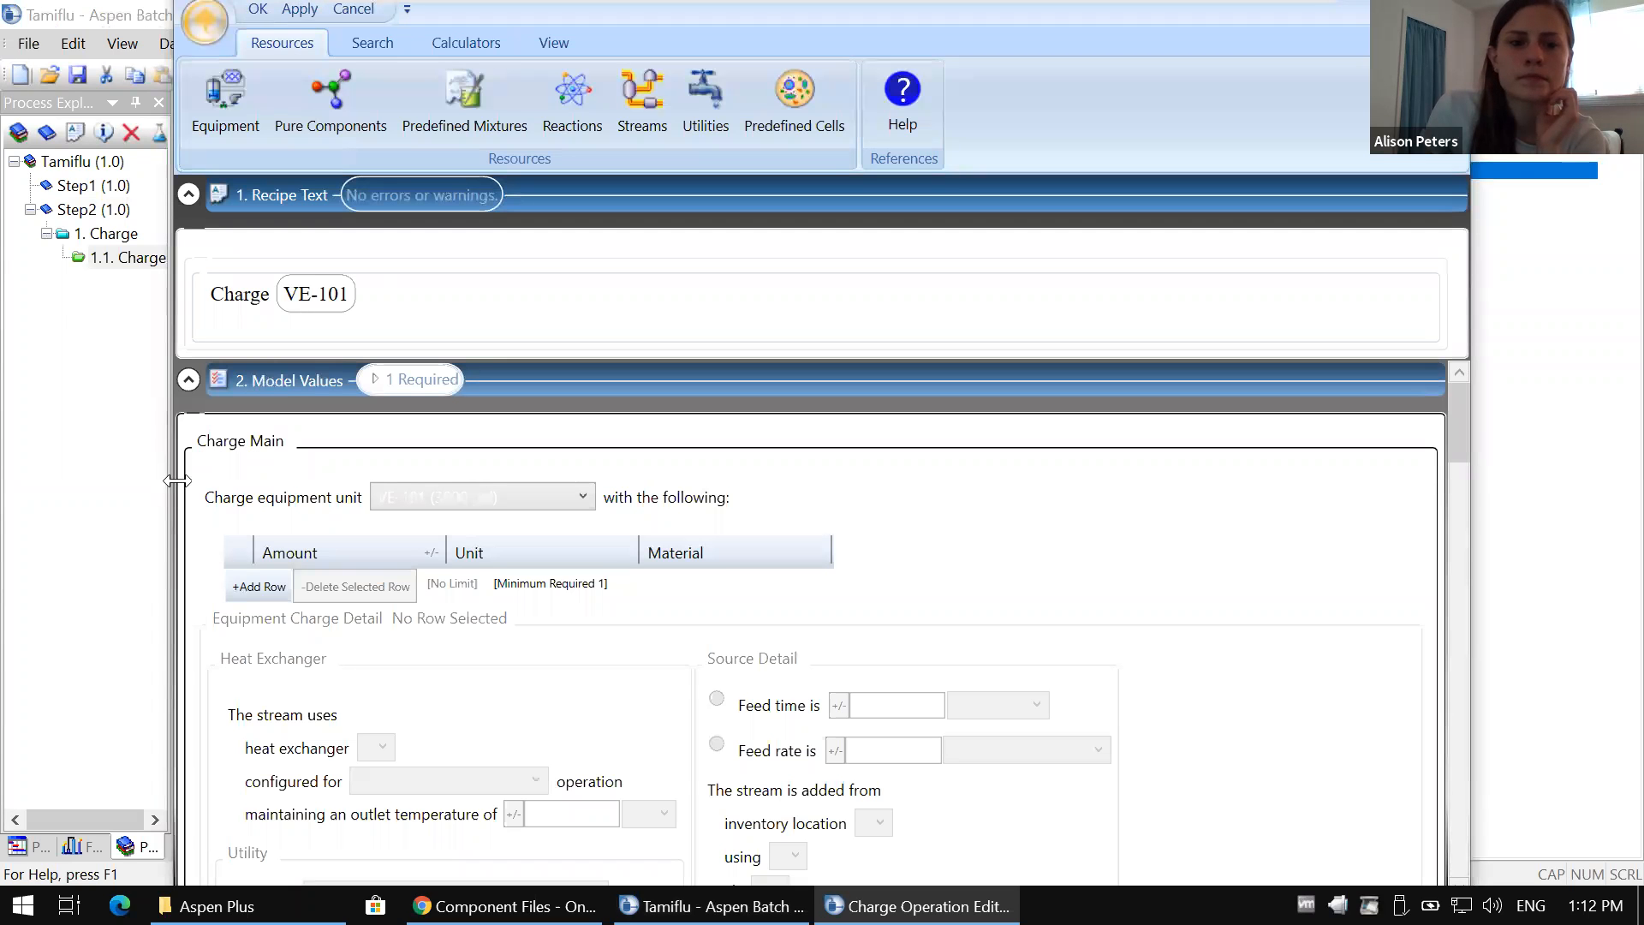
drag(166, 480, 538, 527)
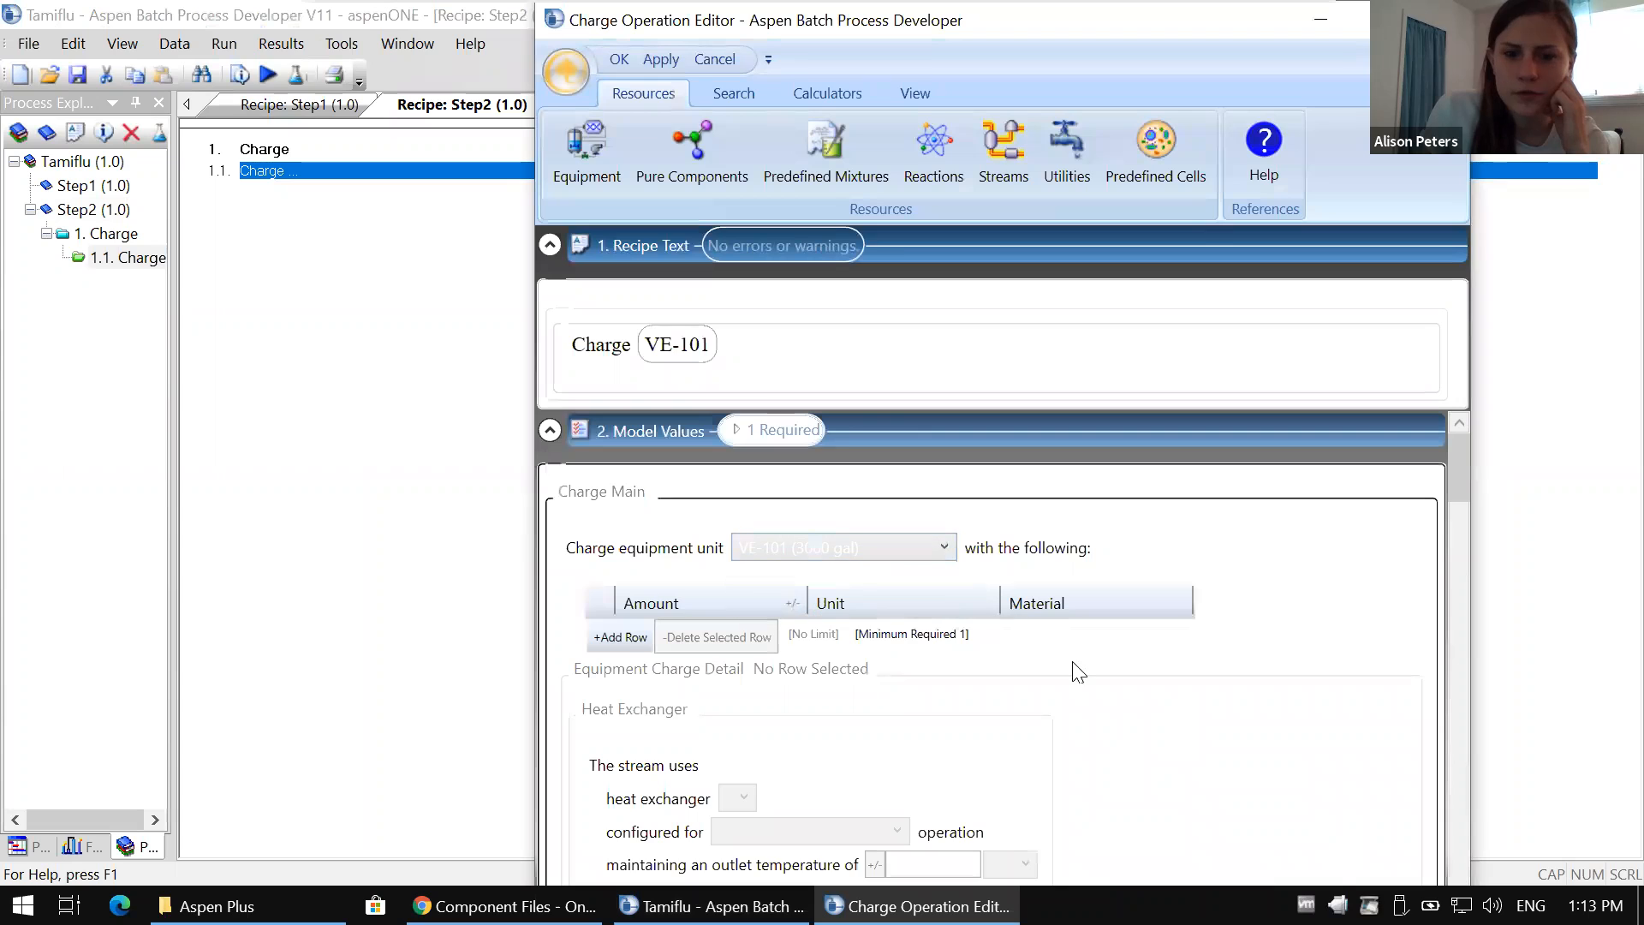
Step: Add a first charge row for VE-101 with 10 kg of 10% salt water
scroll(754, 608, down, 1)
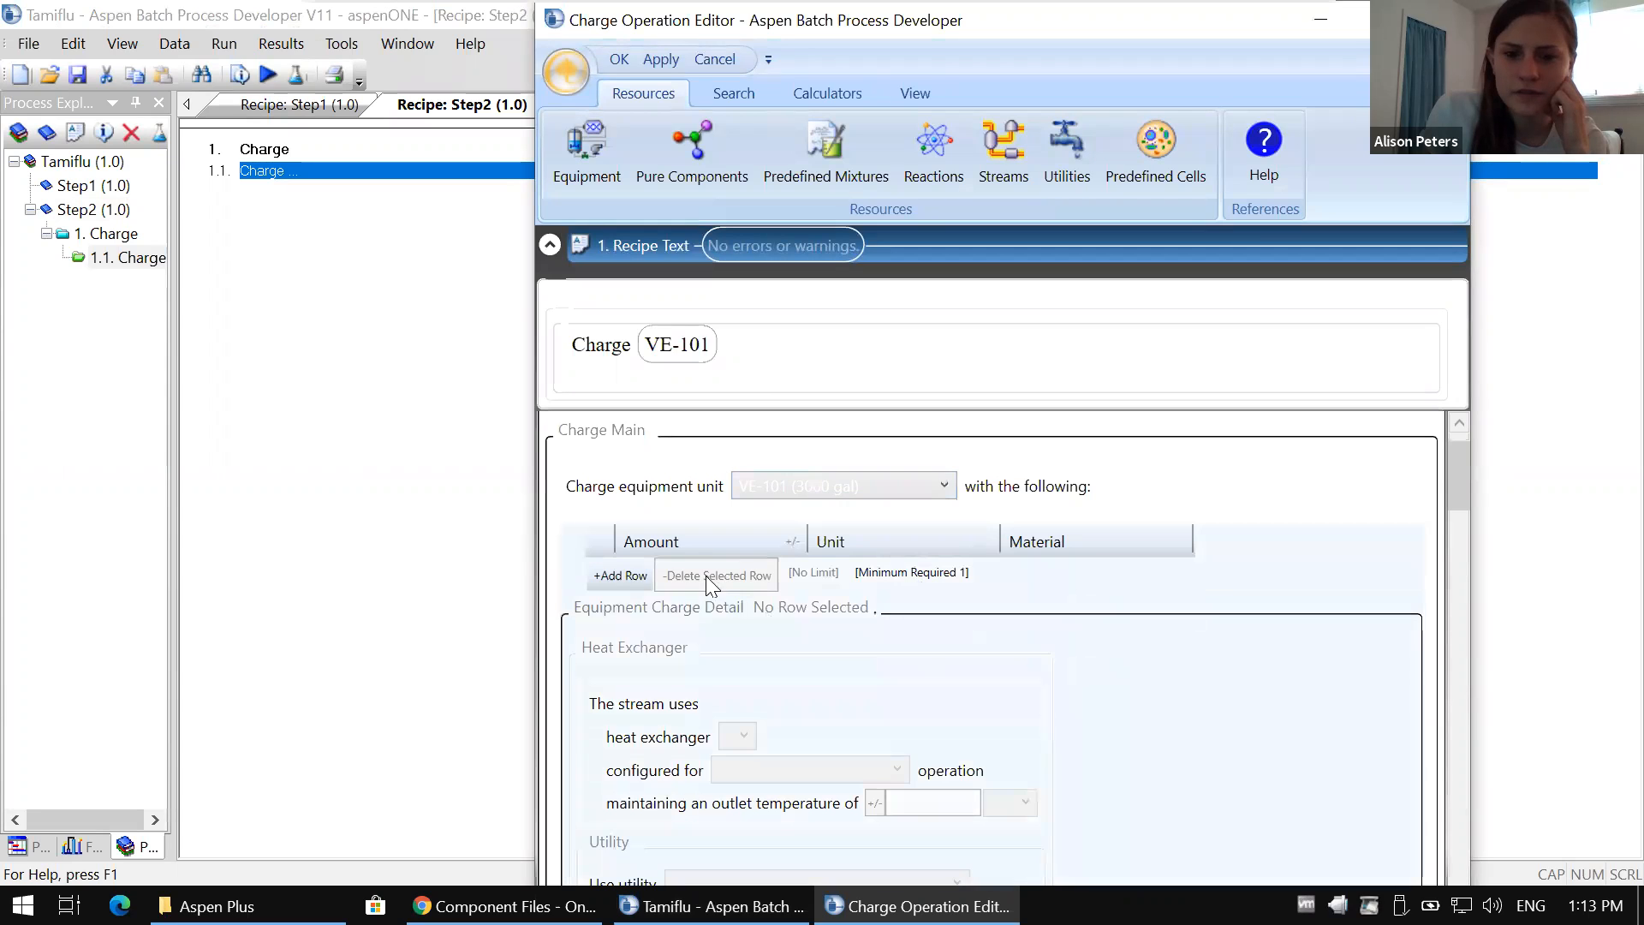
click(620, 575)
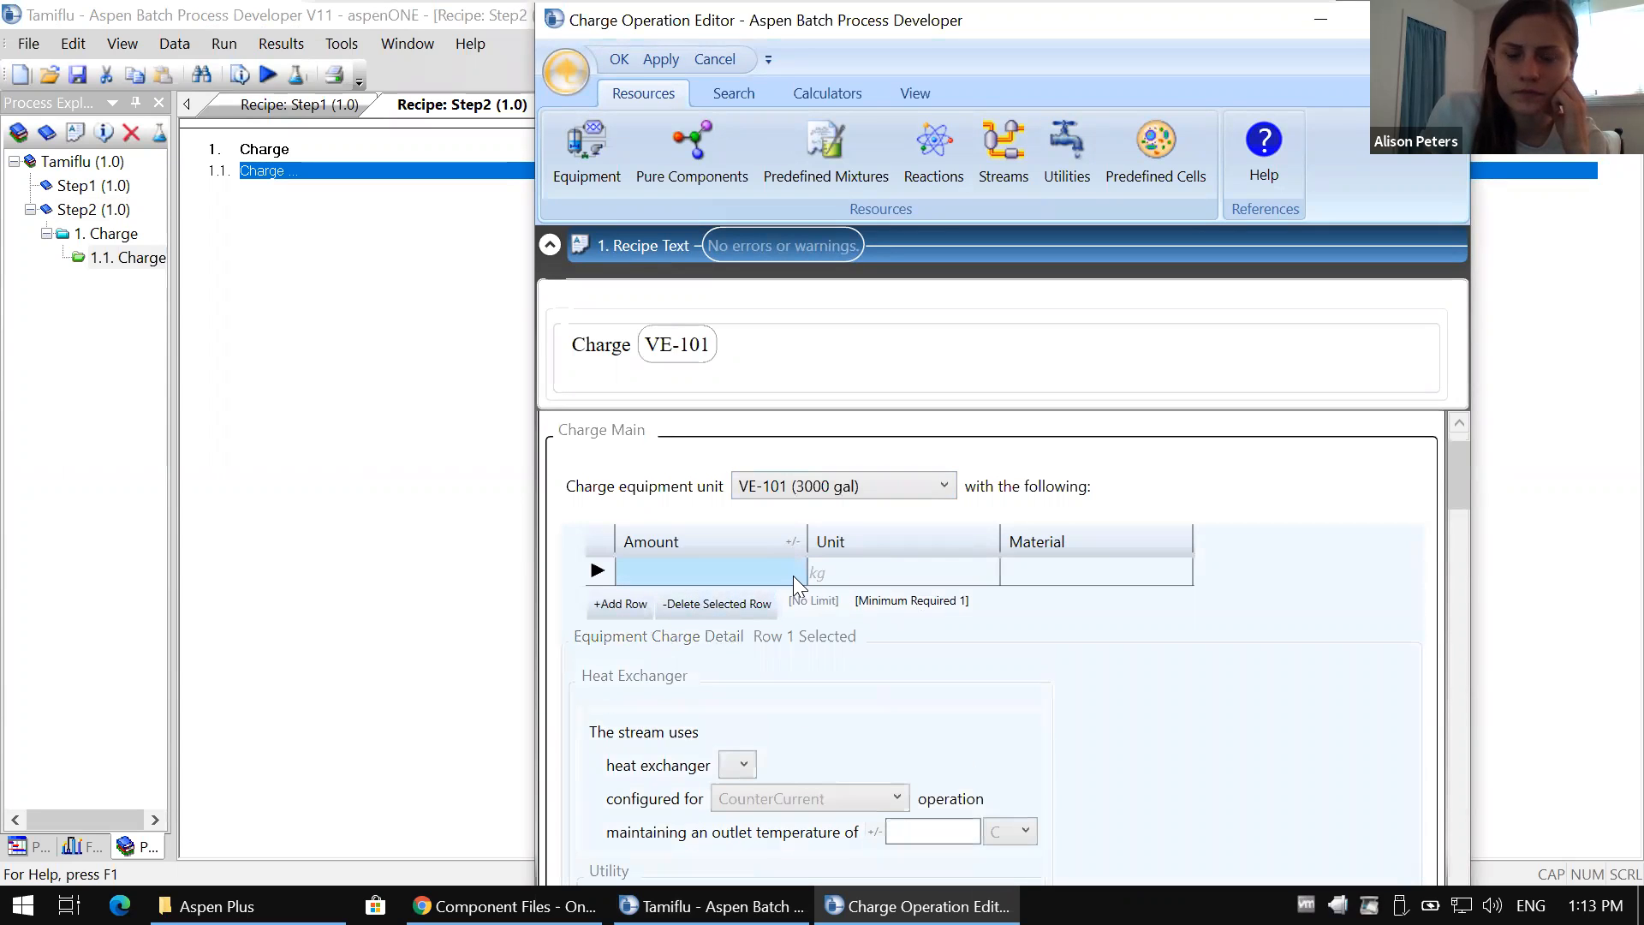
click(793, 575)
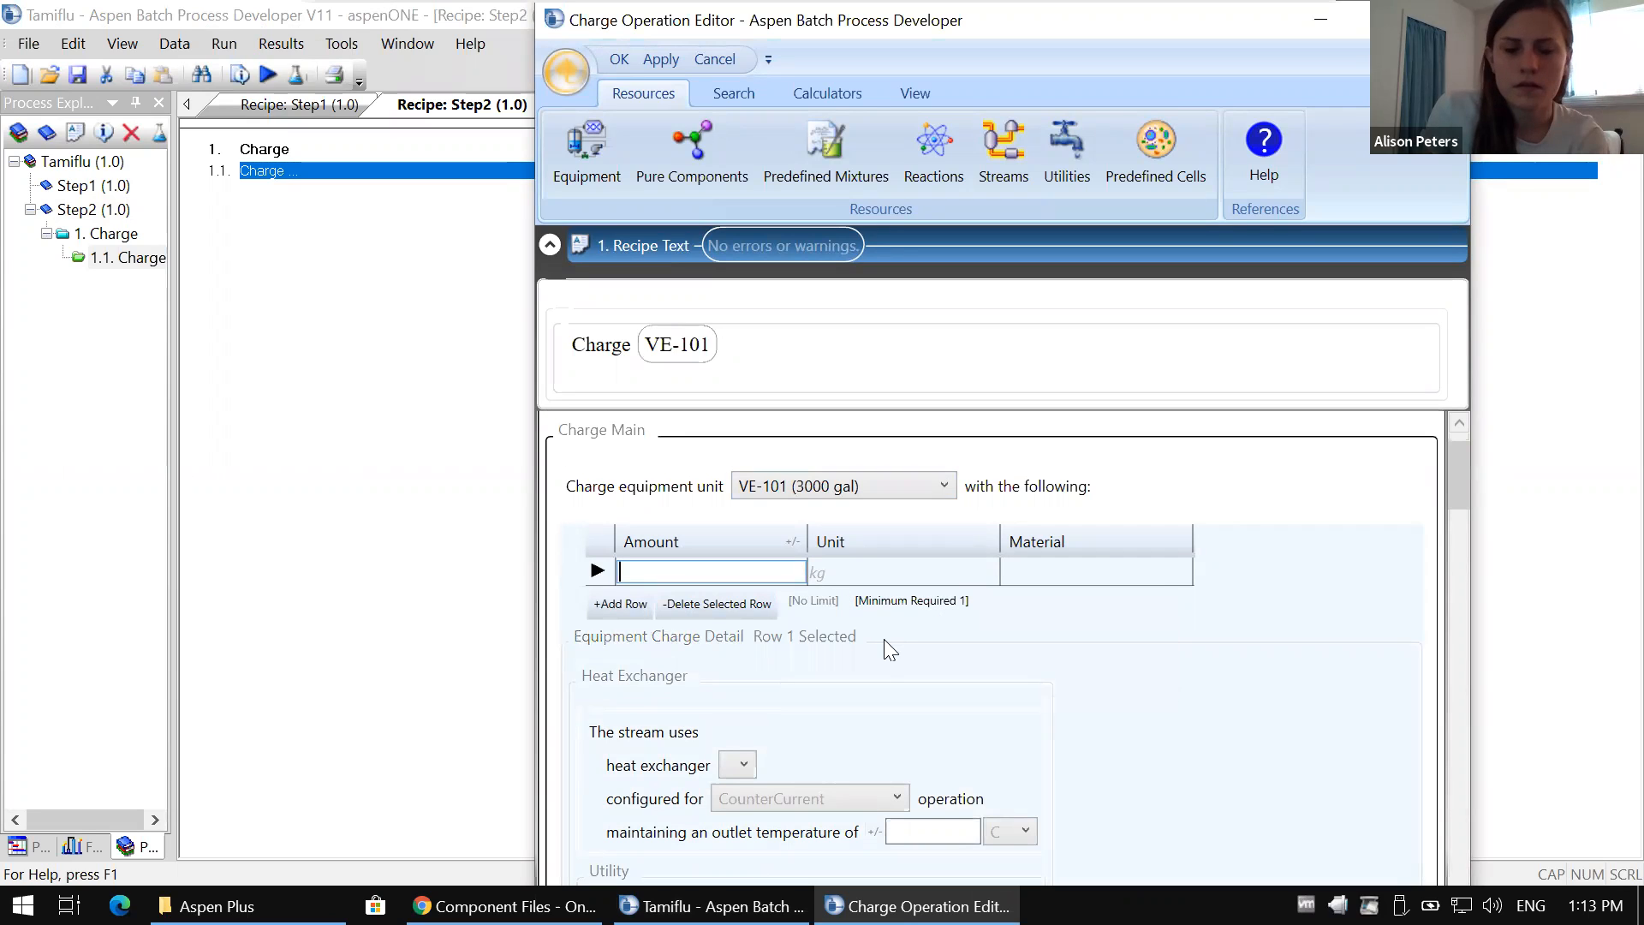
text(10)
click(913, 572)
click(1071, 576)
click(1170, 571)
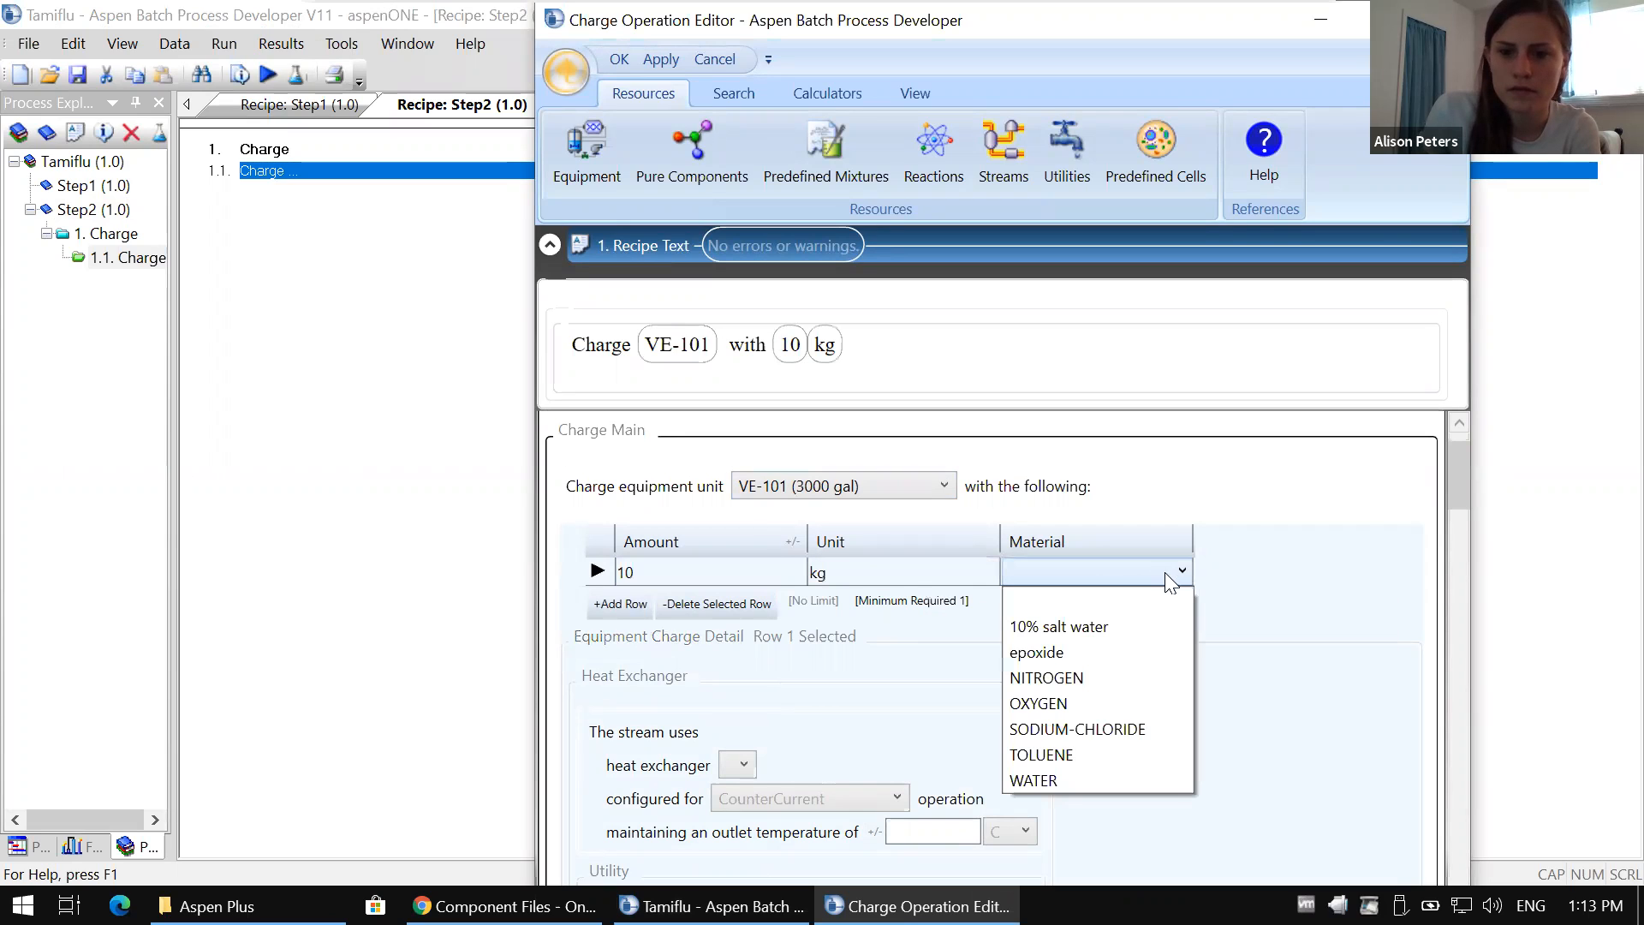
click(1106, 626)
Step: Add a second charge row for VE-101 with 10 kg of TOLUENE
click(618, 607)
click(676, 600)
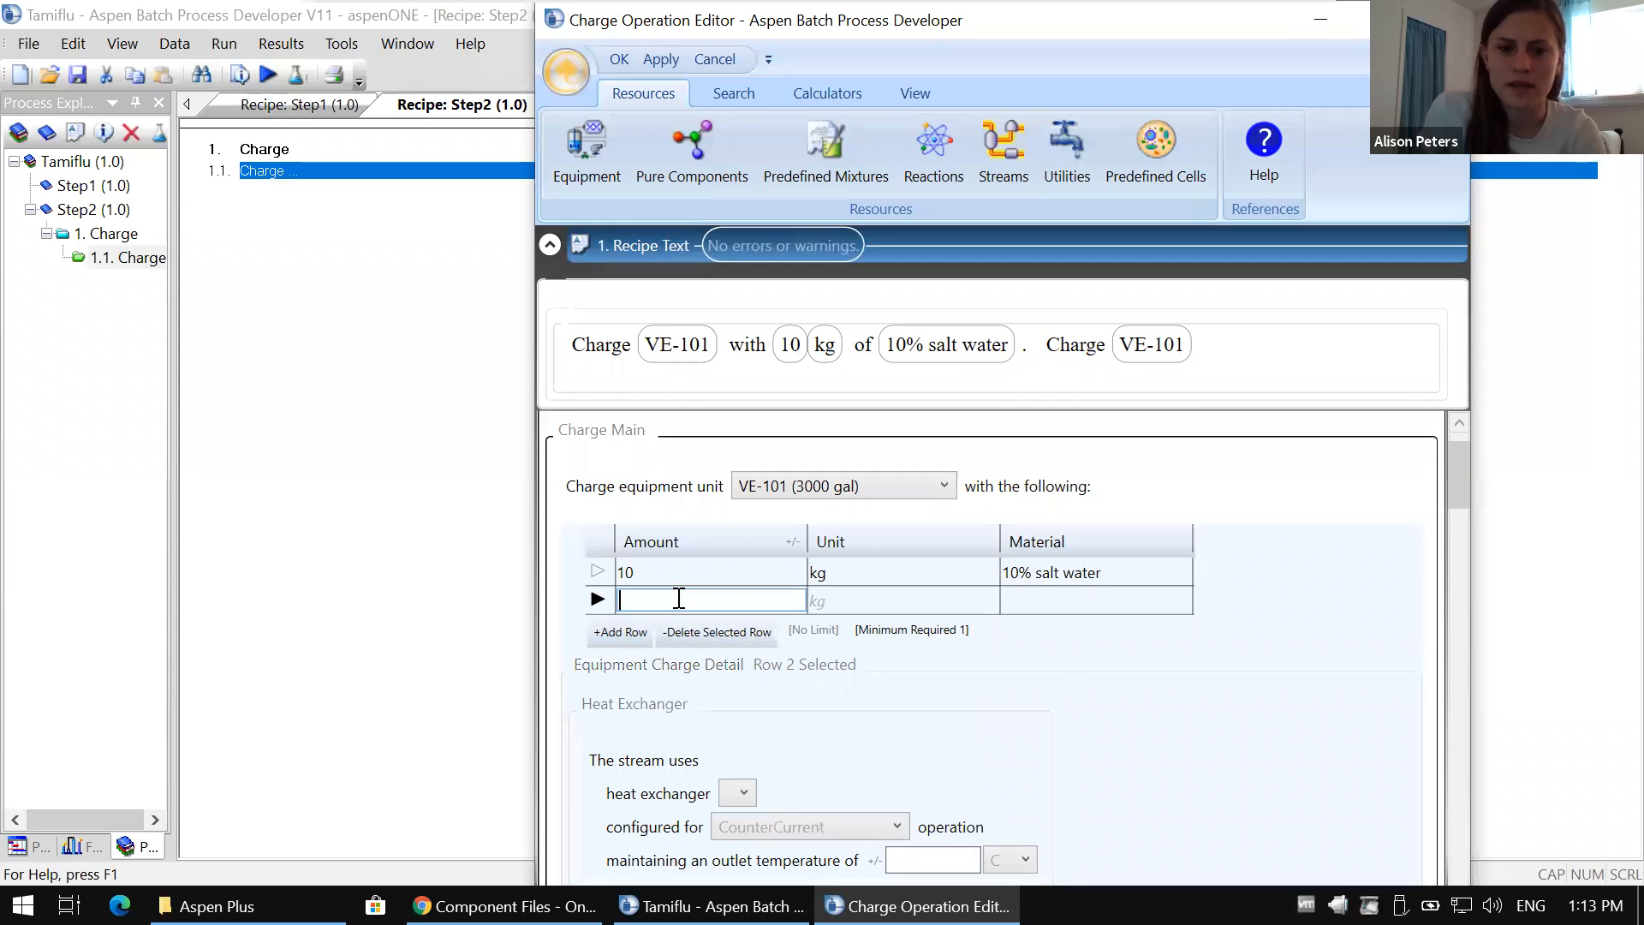
text(10)
click(1041, 596)
click(1138, 598)
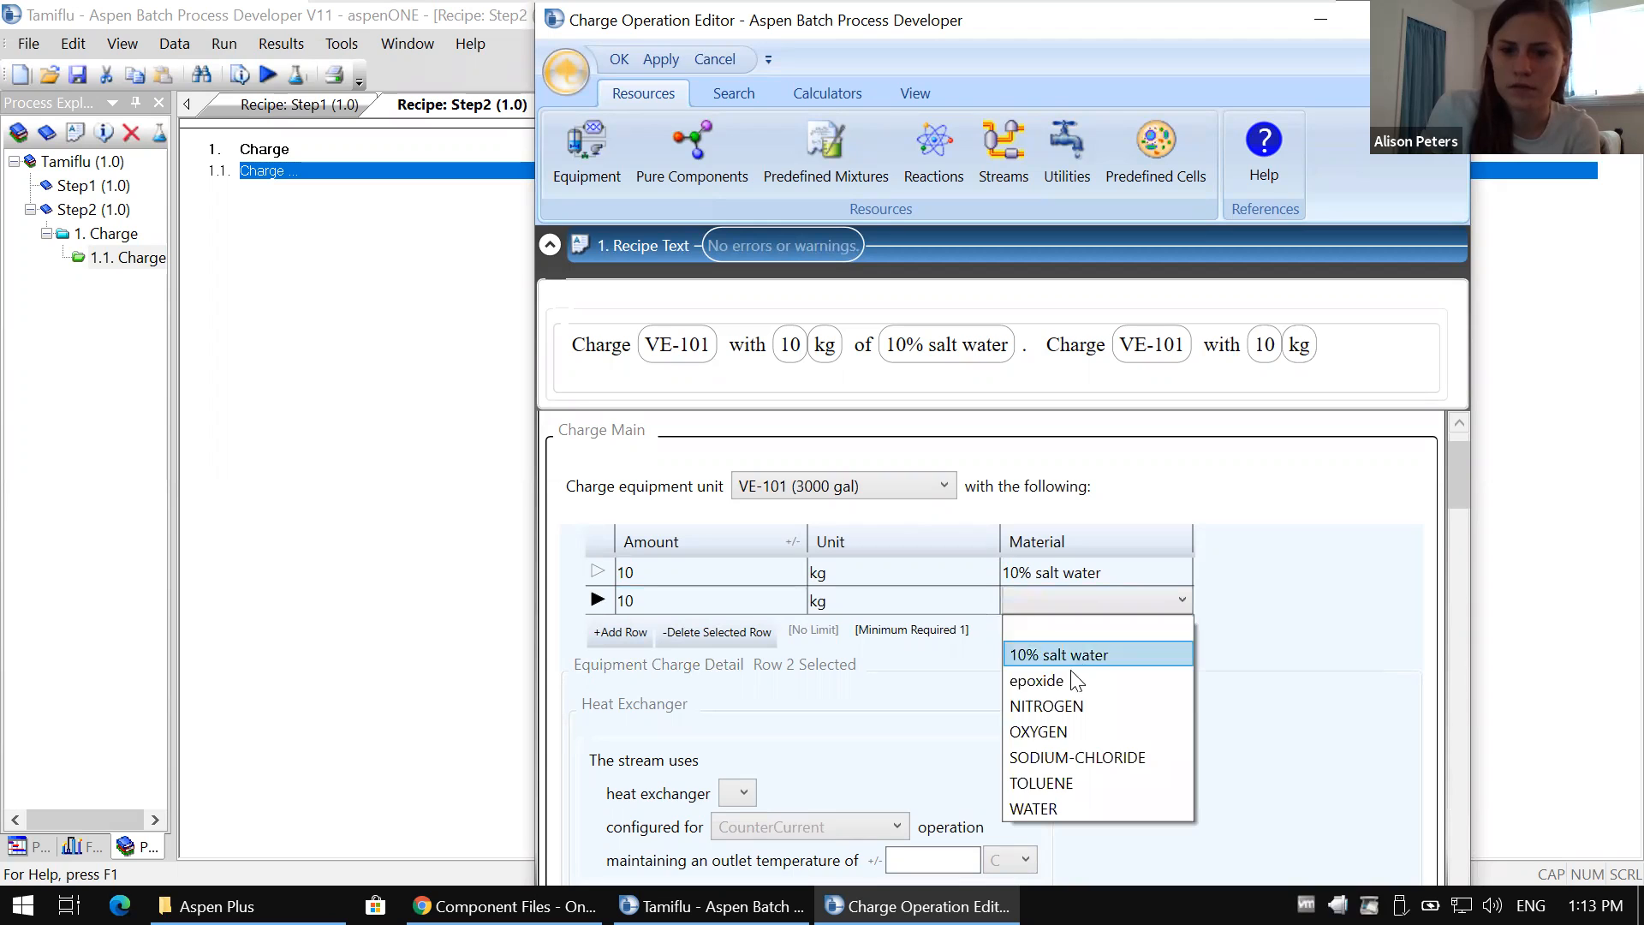
click(1062, 783)
click(1230, 726)
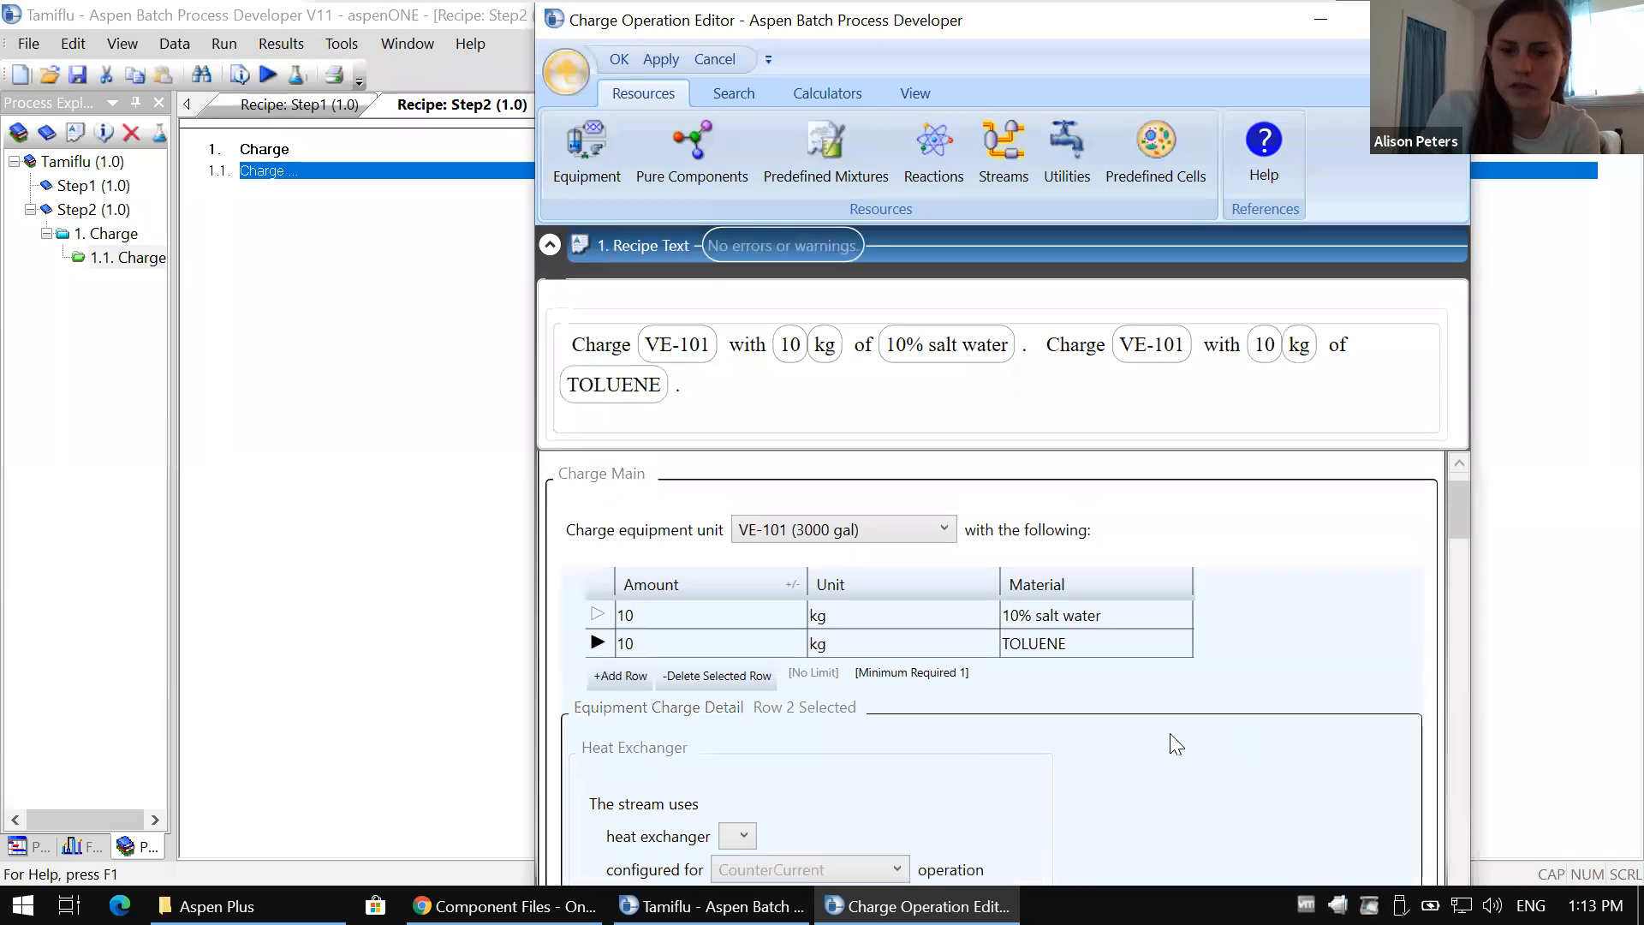
Step: Maximize the Charge operation editor and examine the heat exchanger, feed time, stream and inline filter settings of the toluene charge
scroll(1262, 651, down, 1)
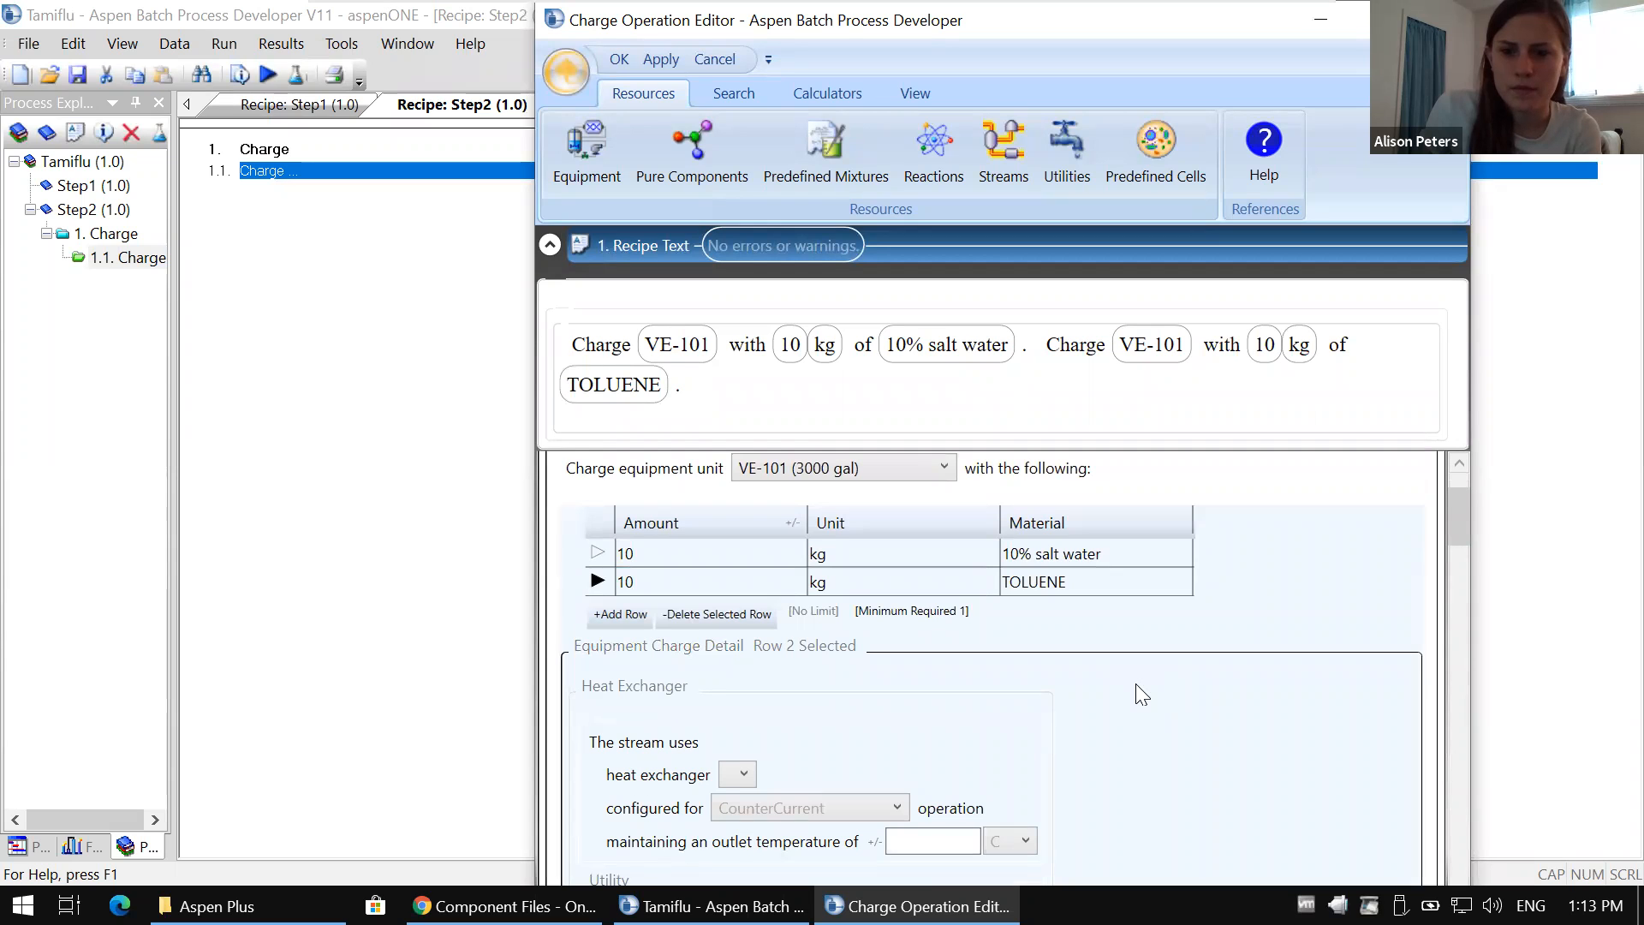
scroll(1142, 693, down, 3)
click(1380, 19)
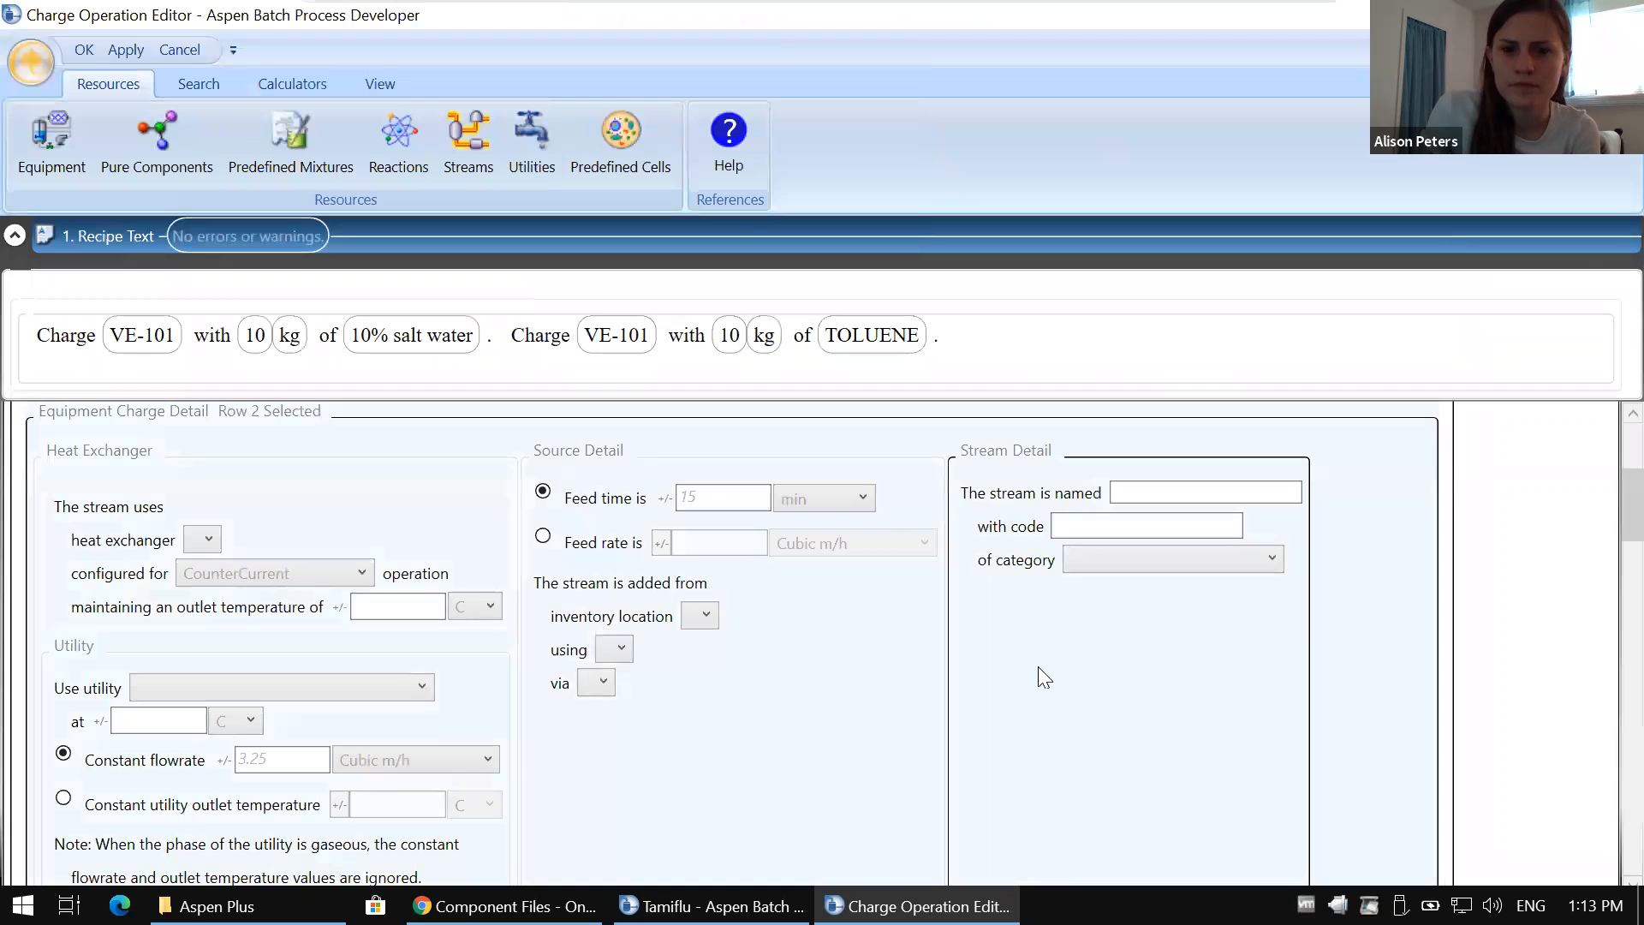
scroll(1037, 668, up, 5)
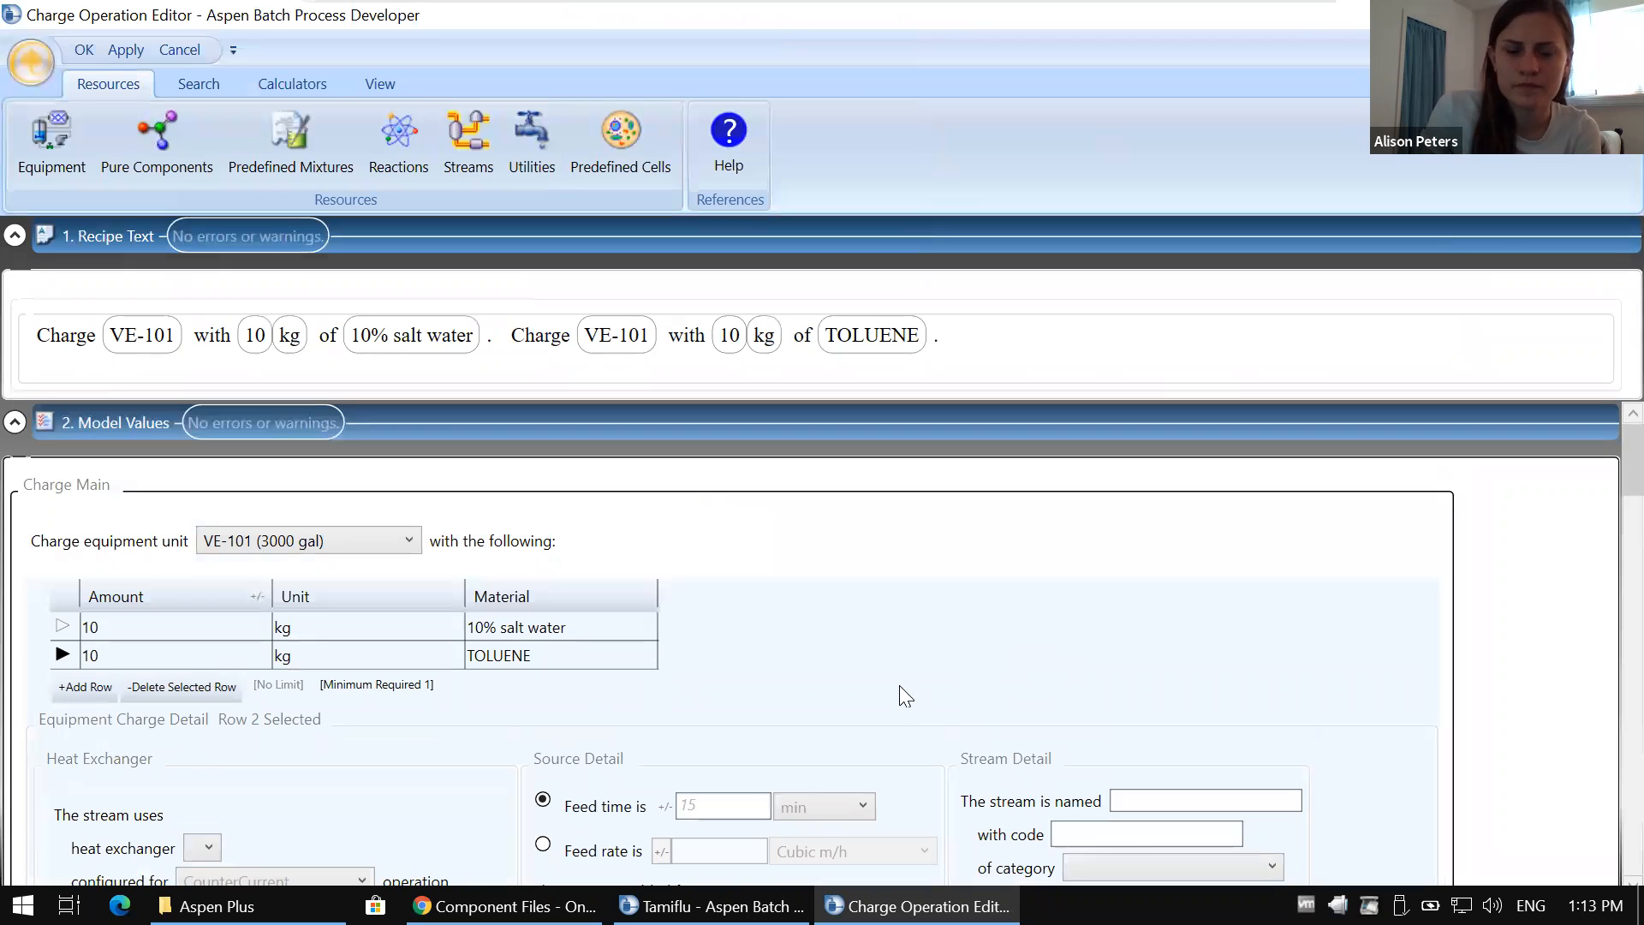
scroll(882, 724, down, 3)
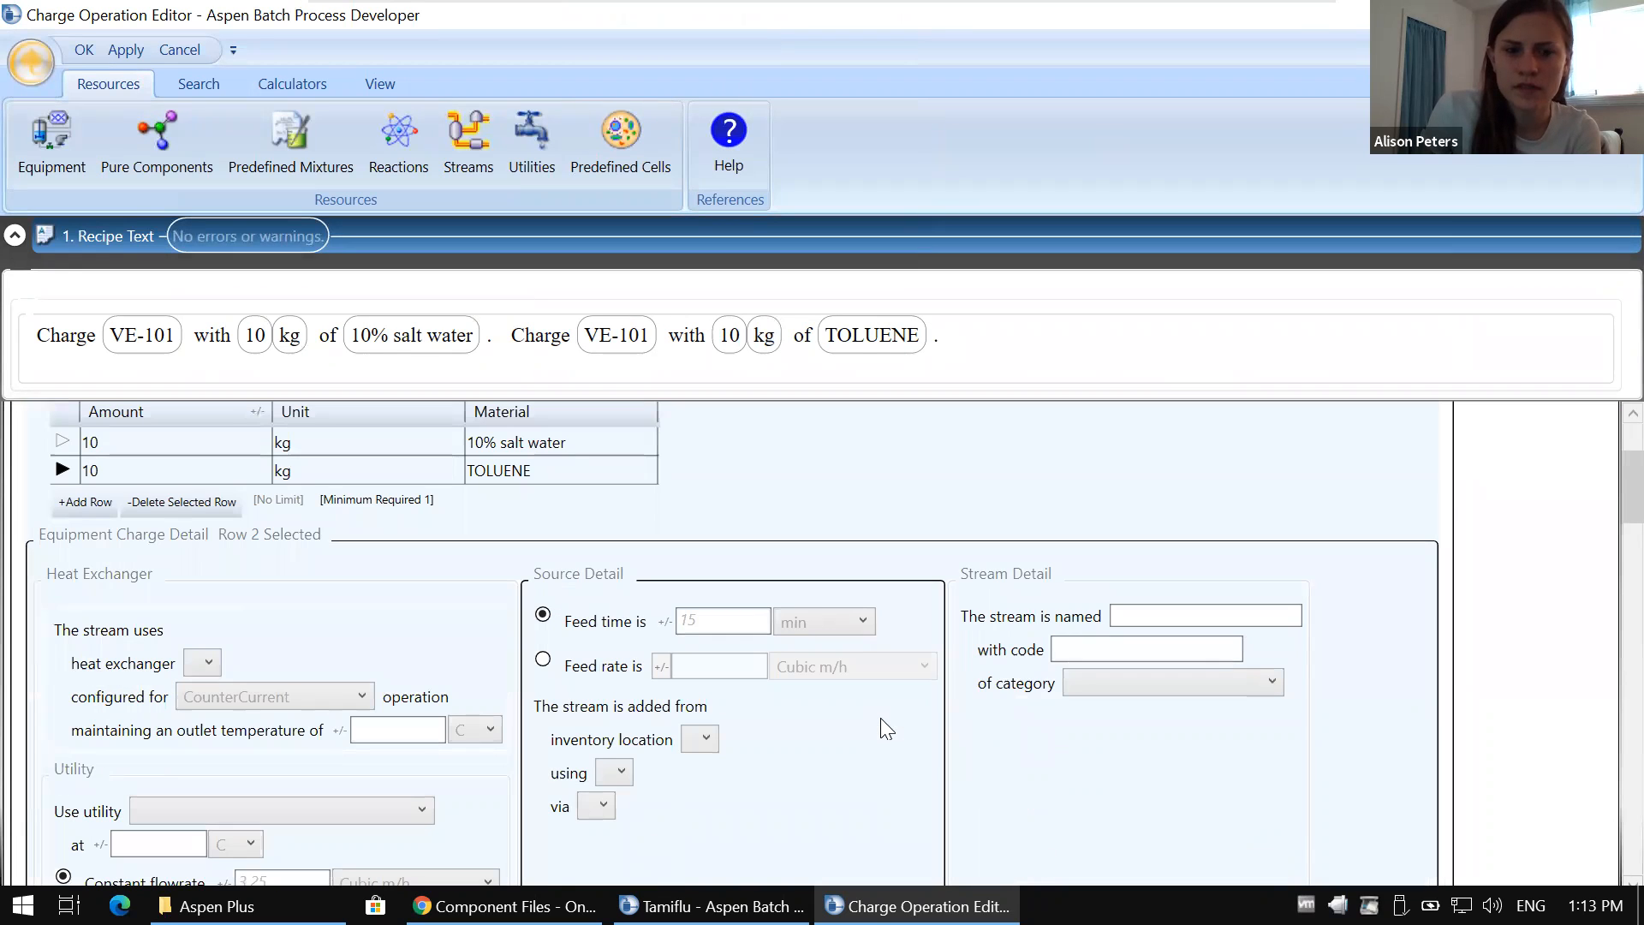
scroll(886, 729, down, 3)
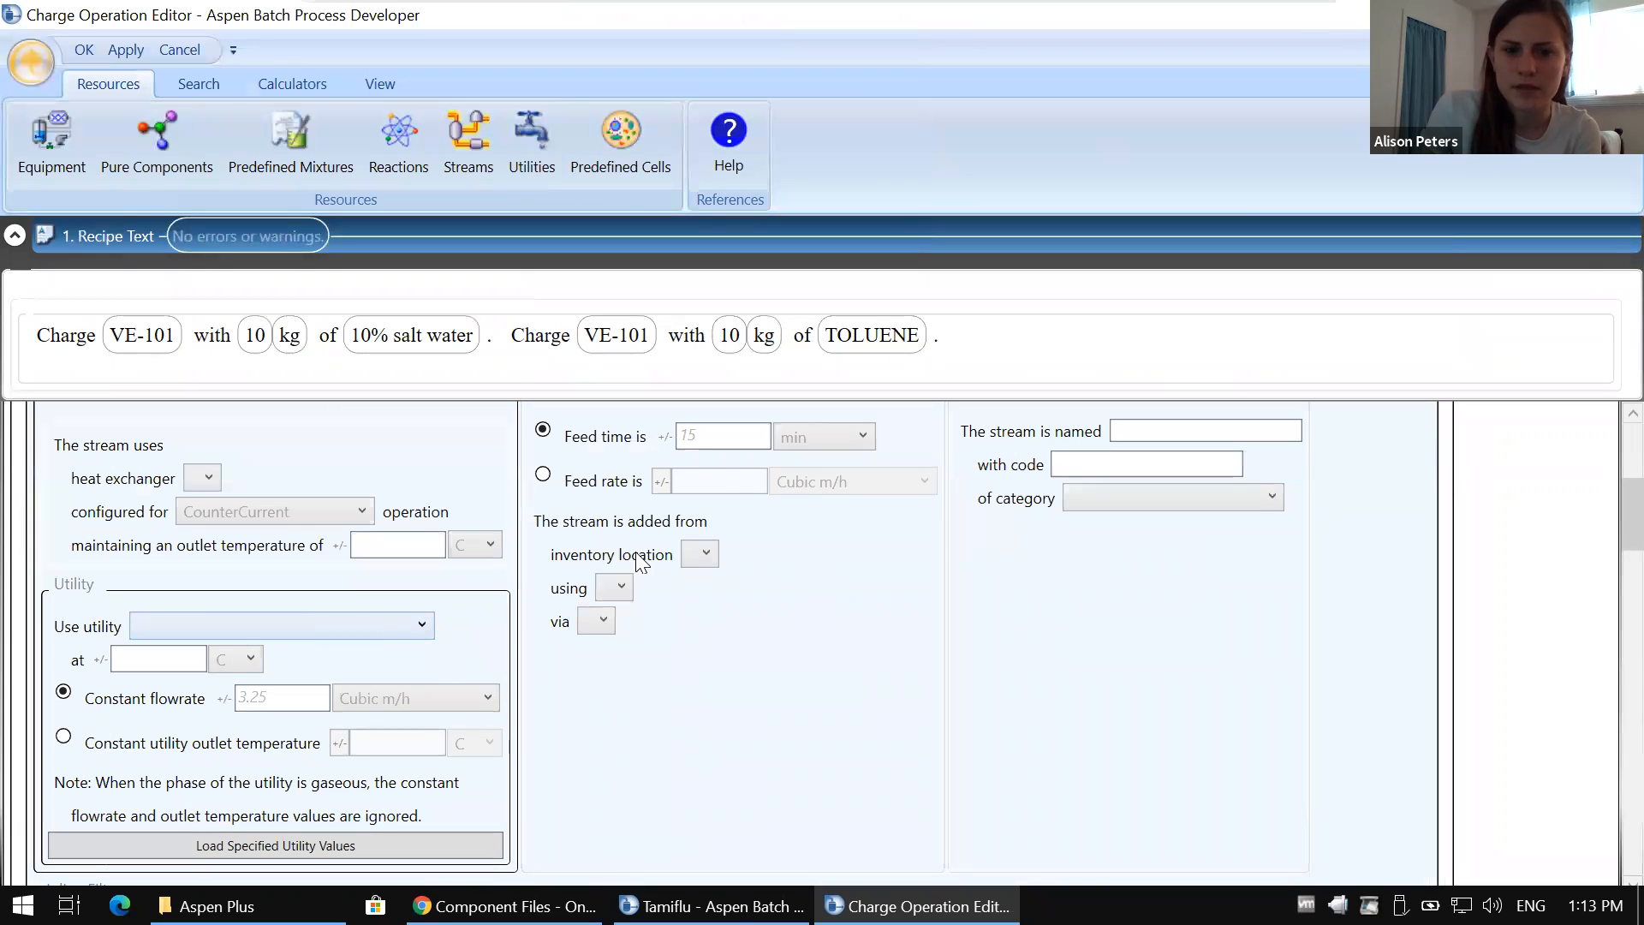
click(713, 445)
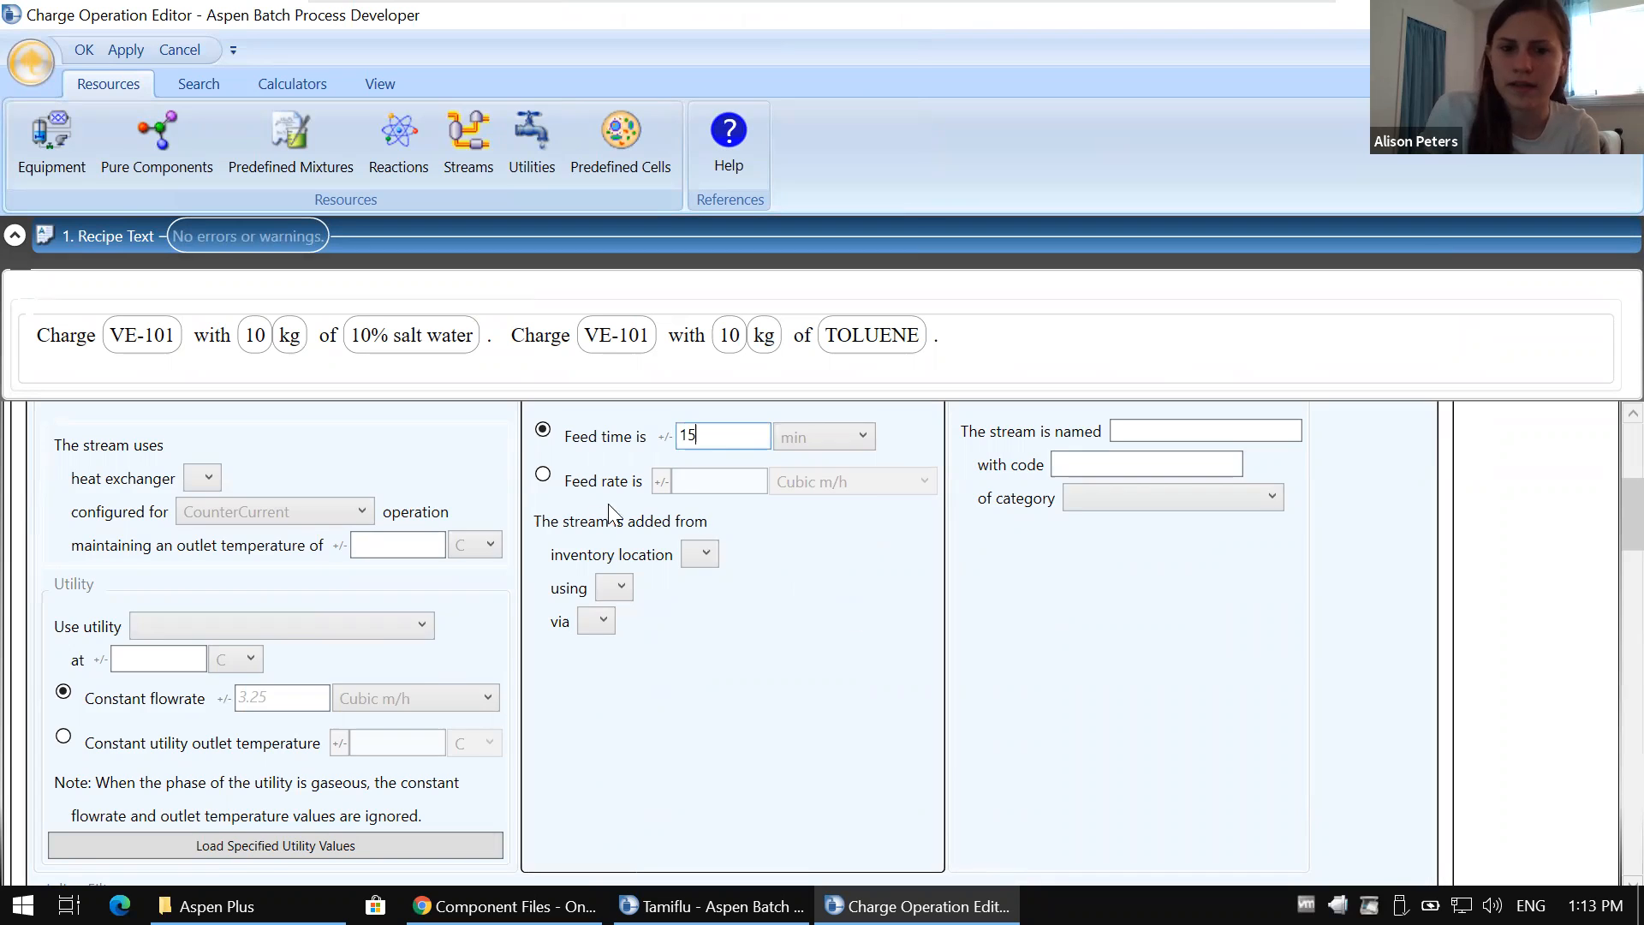
scroll(856, 612, up, 1)
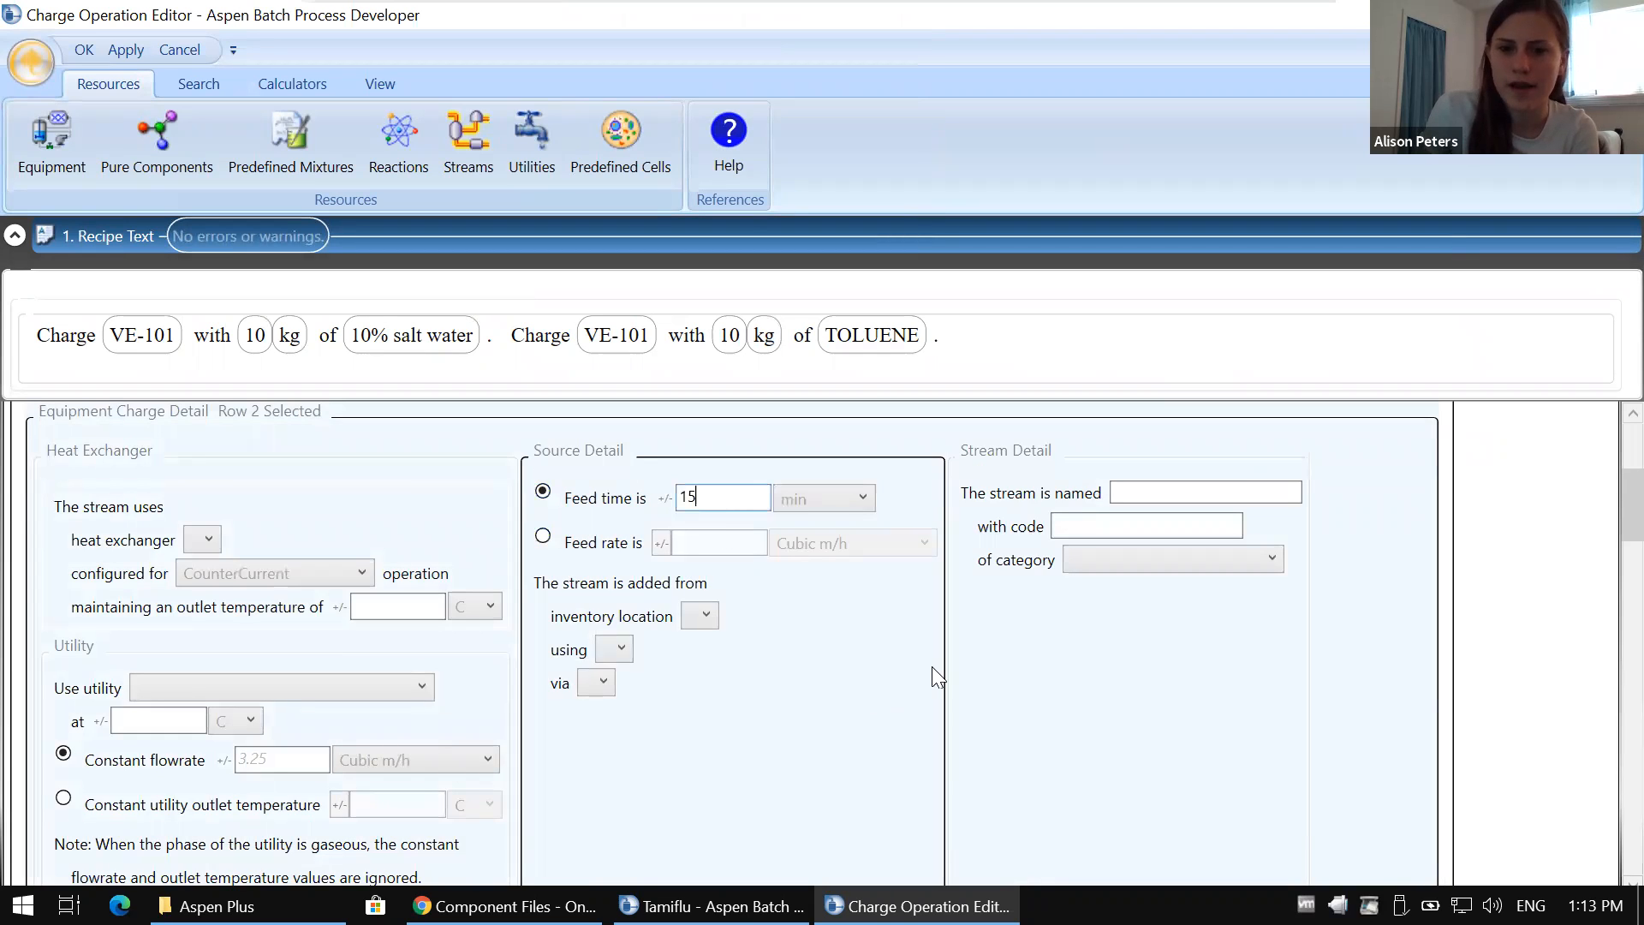
scroll(848, 664, down, 5)
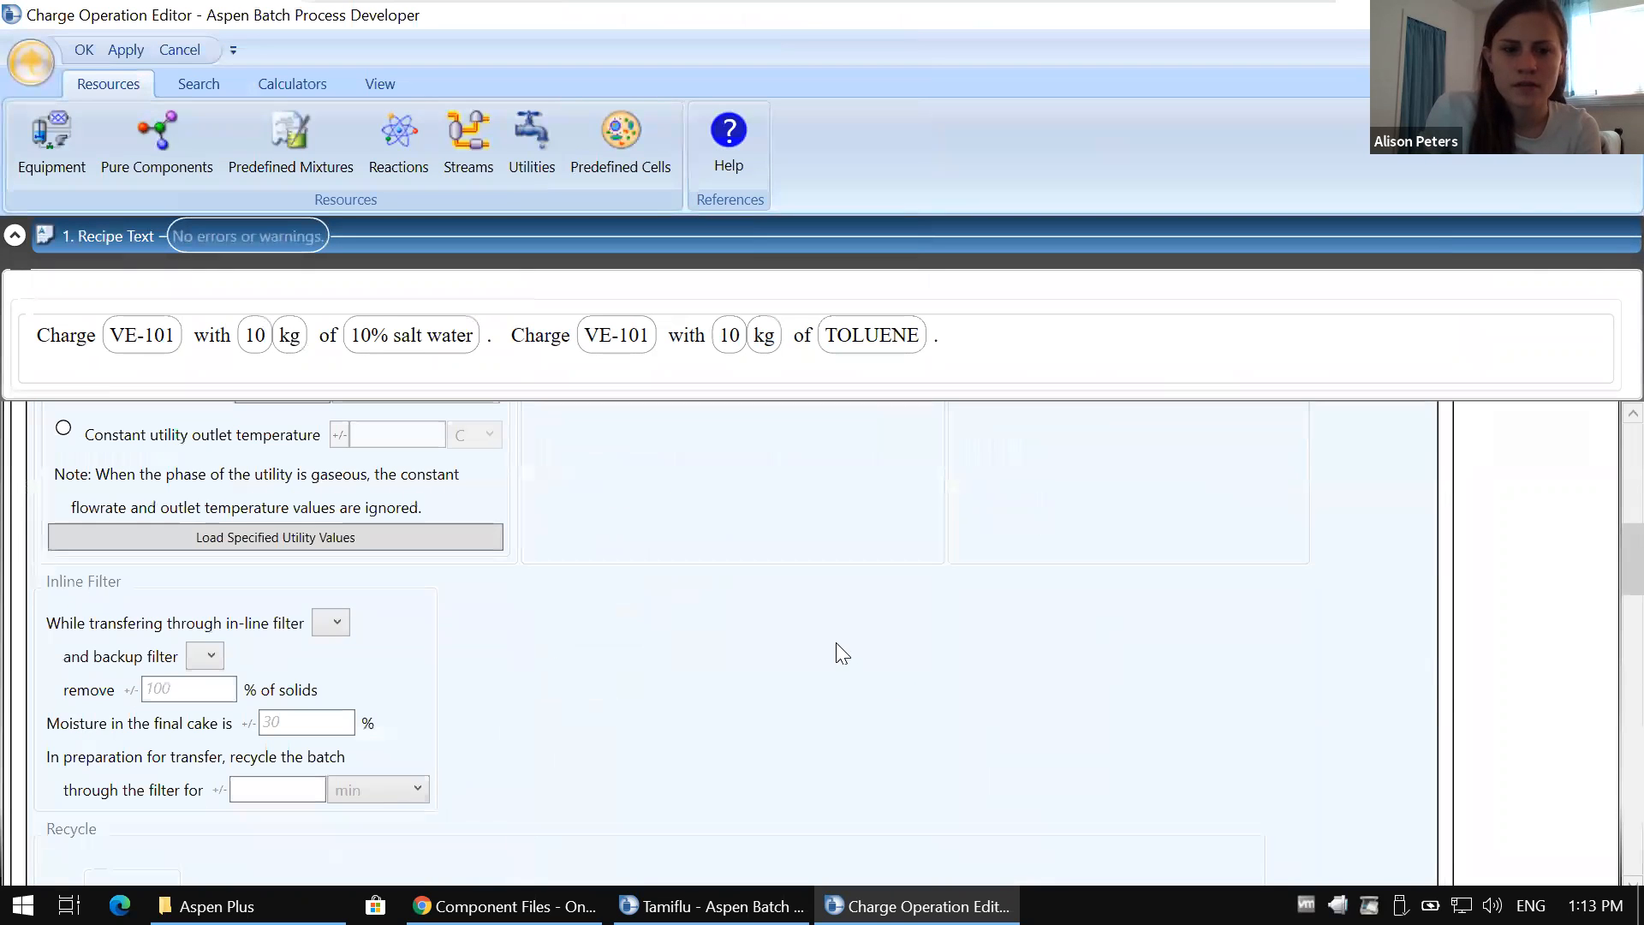
Step: Set the toluene charge's utility to Steam (Low Pressure) at 100 C
scroll(770, 699, up, 1)
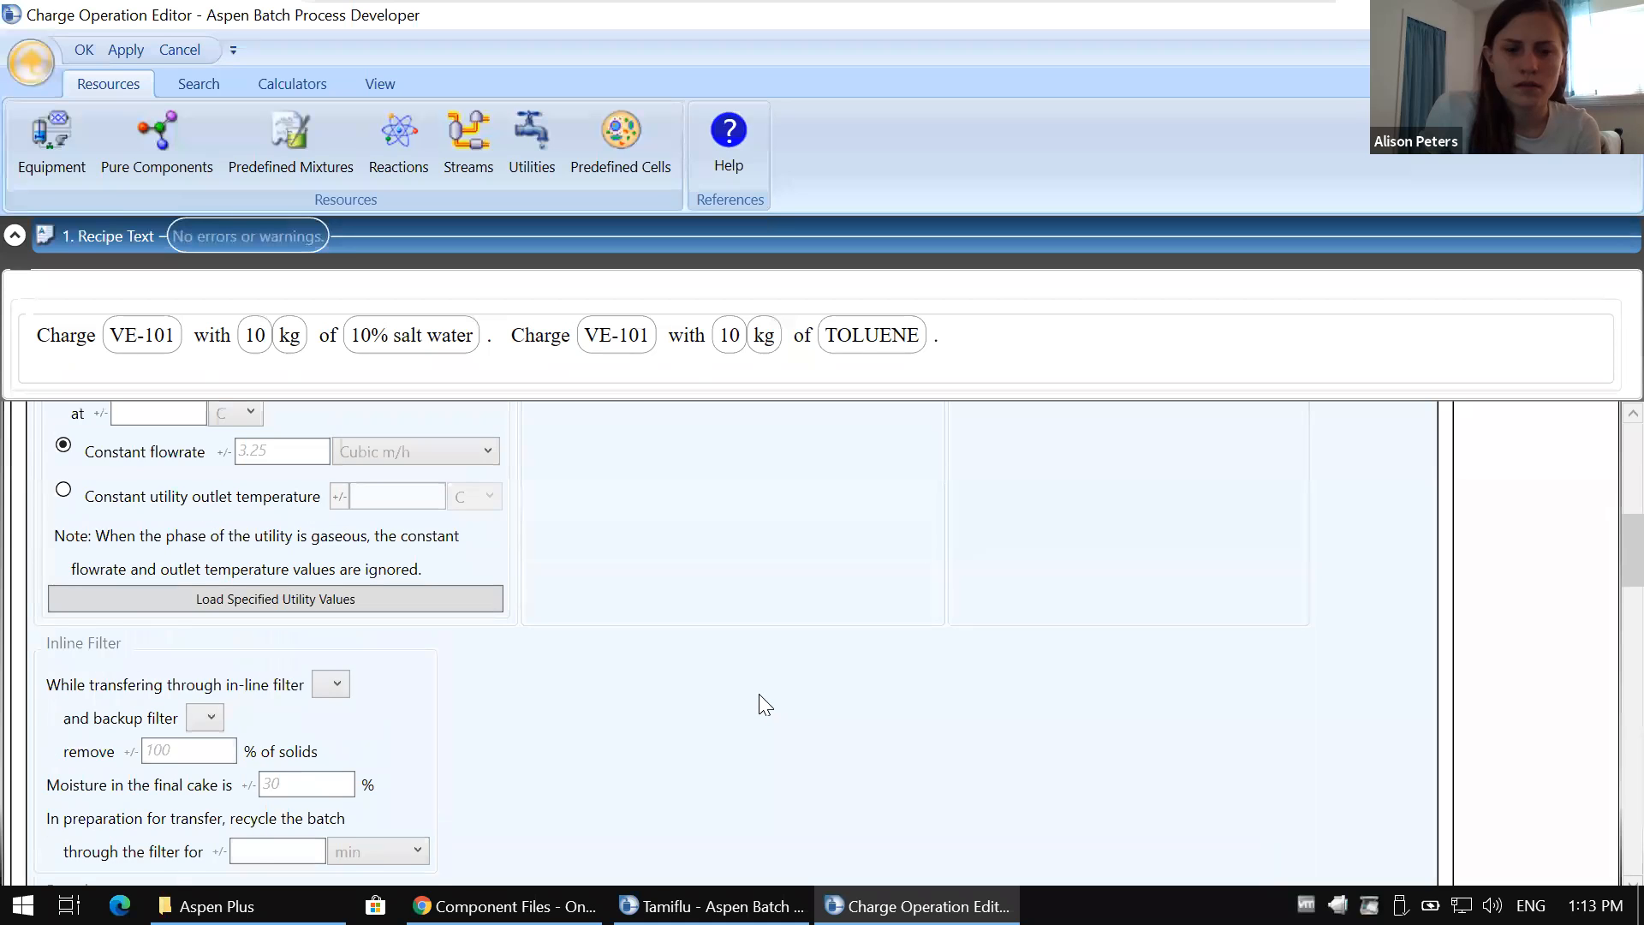
scroll(766, 705, up, 1)
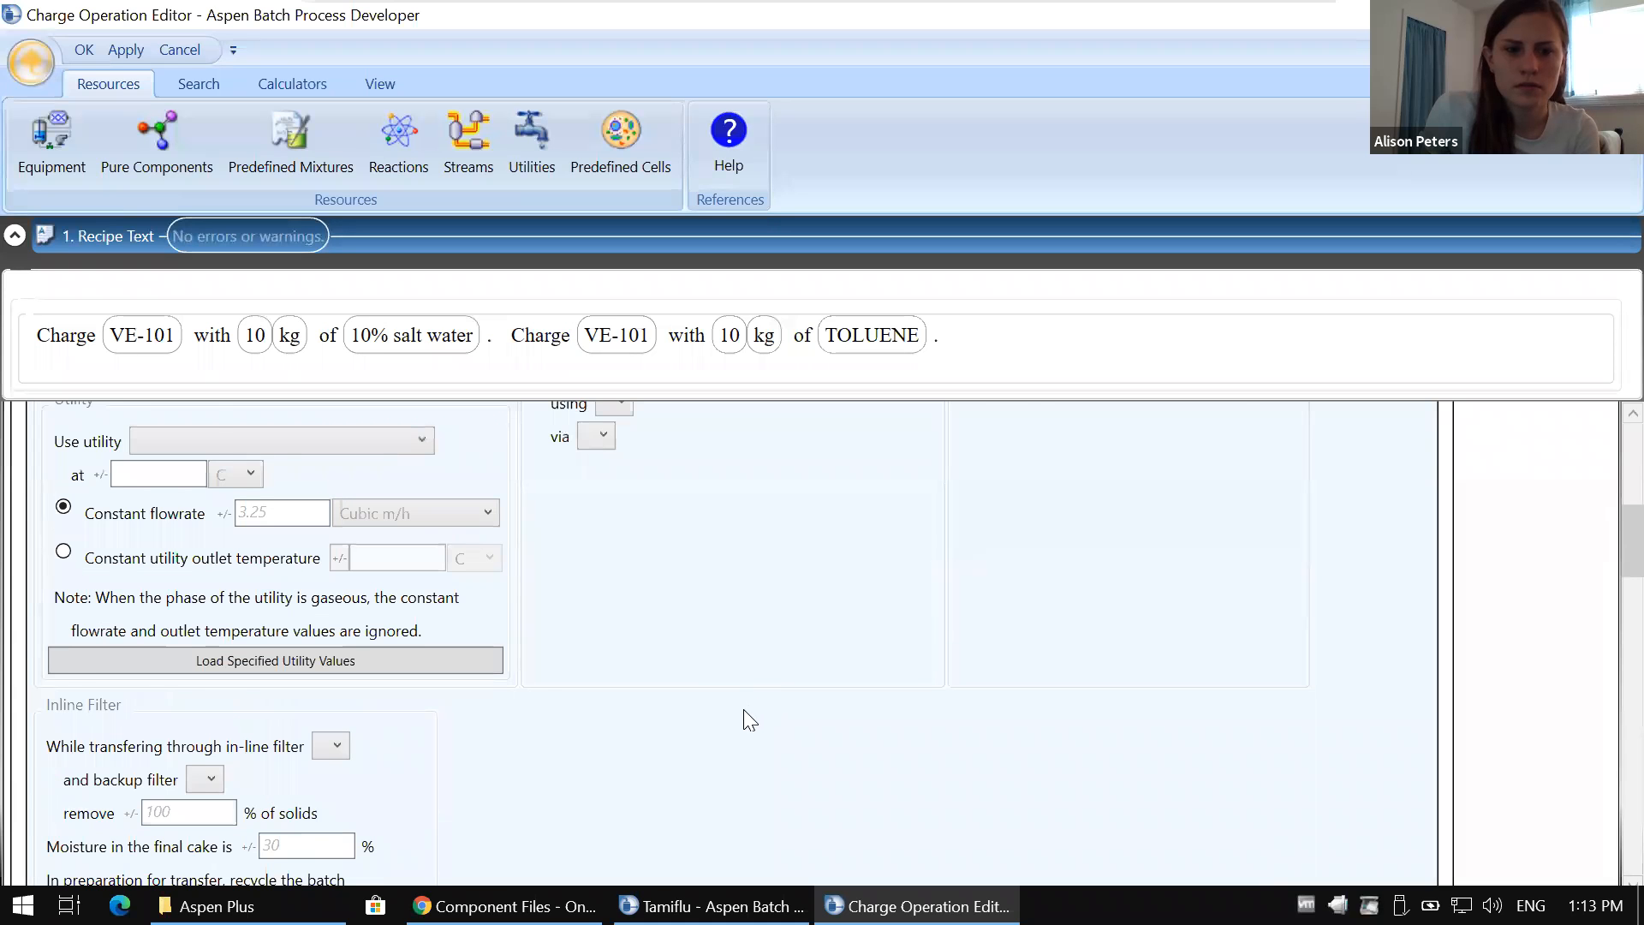
scroll(744, 711, up, 2)
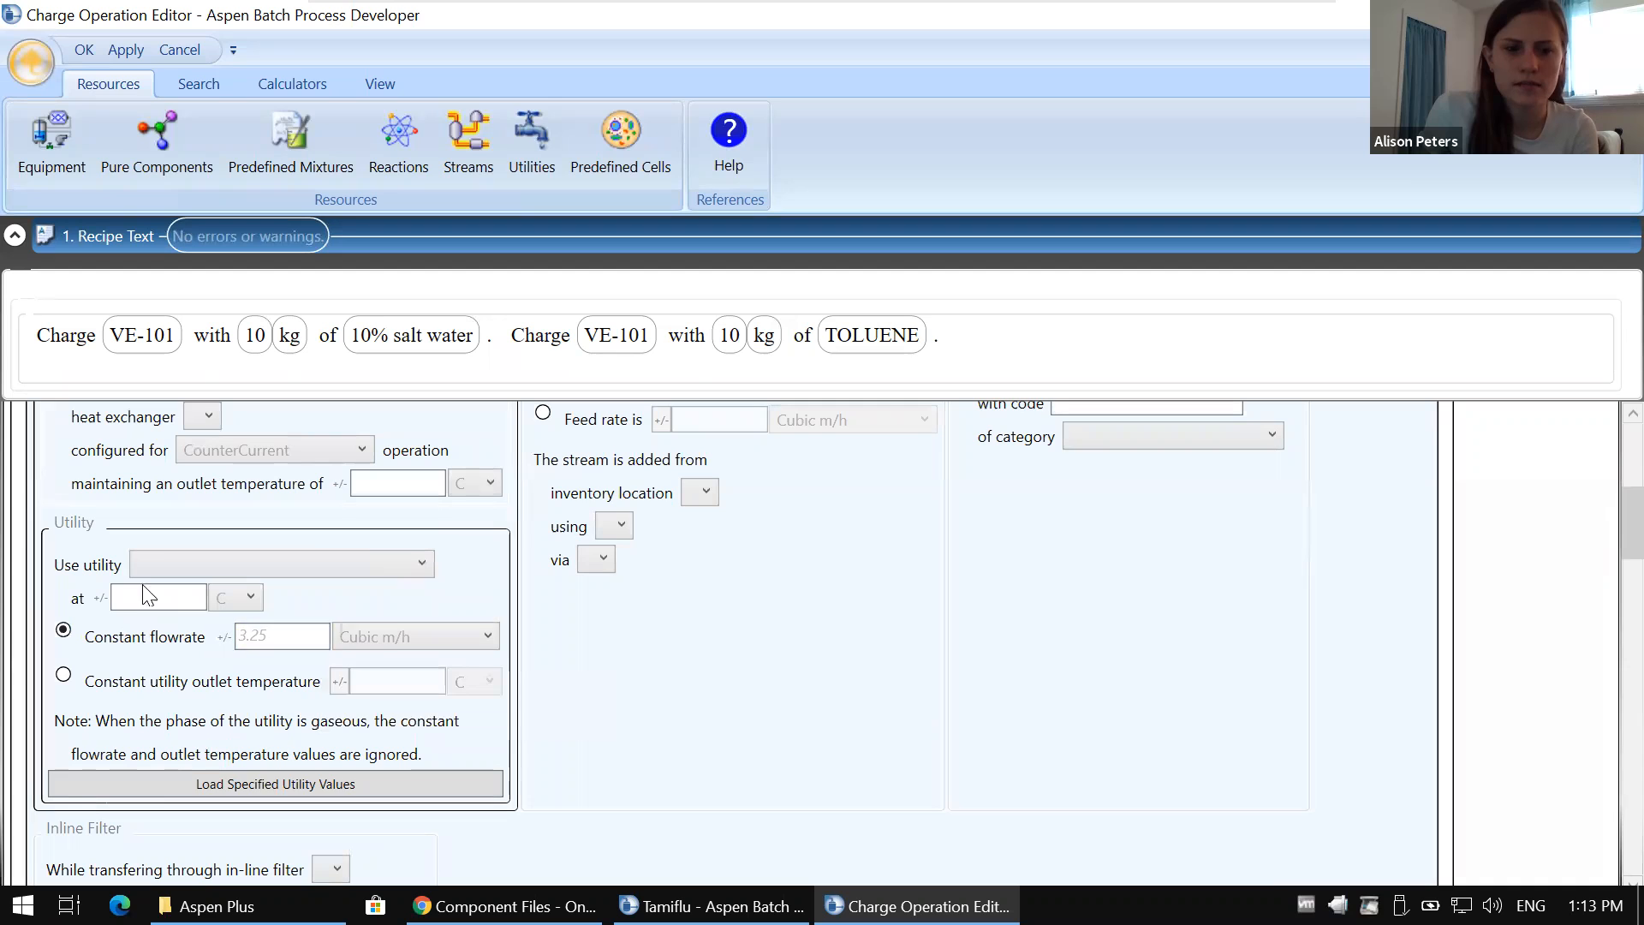
click(253, 565)
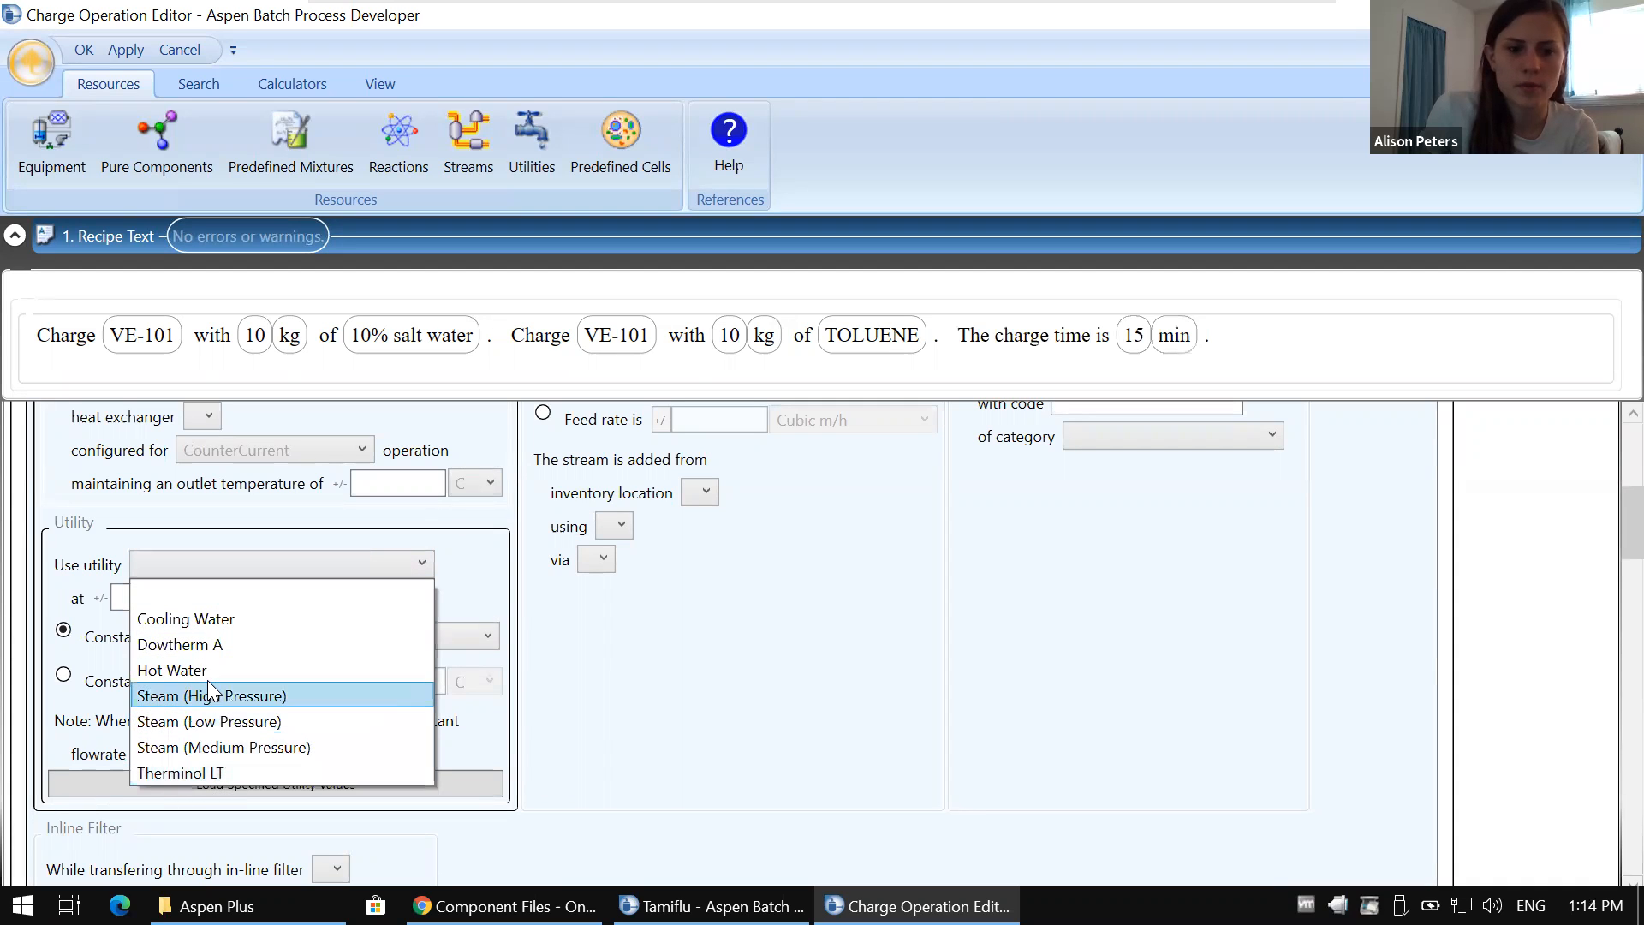
click(215, 721)
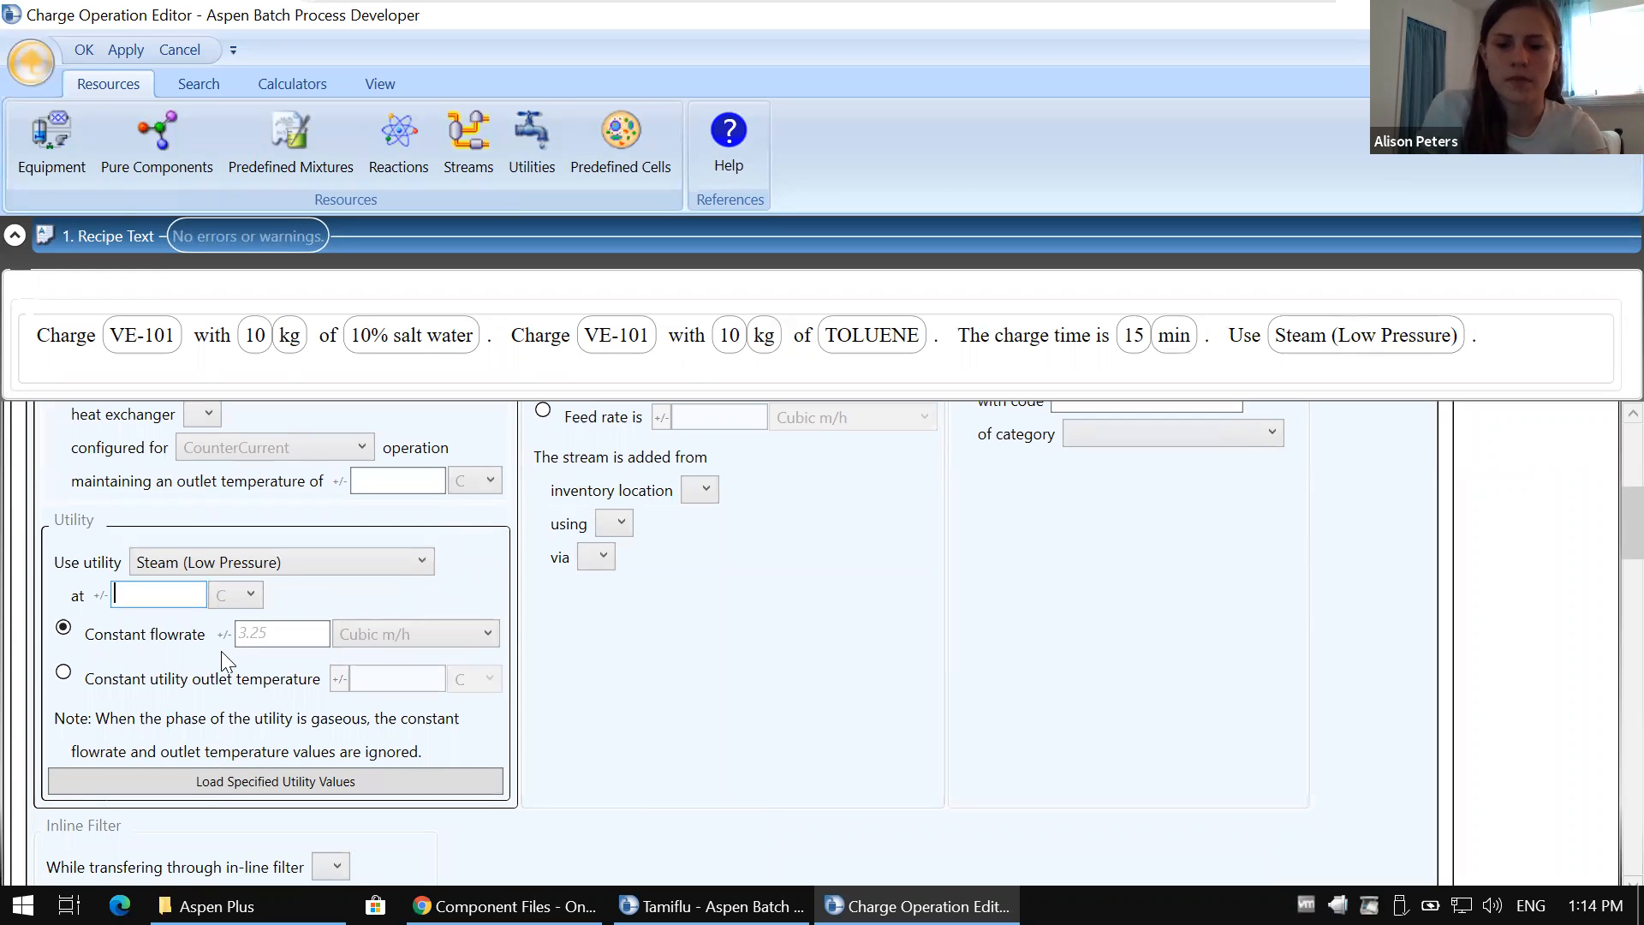
text(109)
key(BackSpace)
text(0)
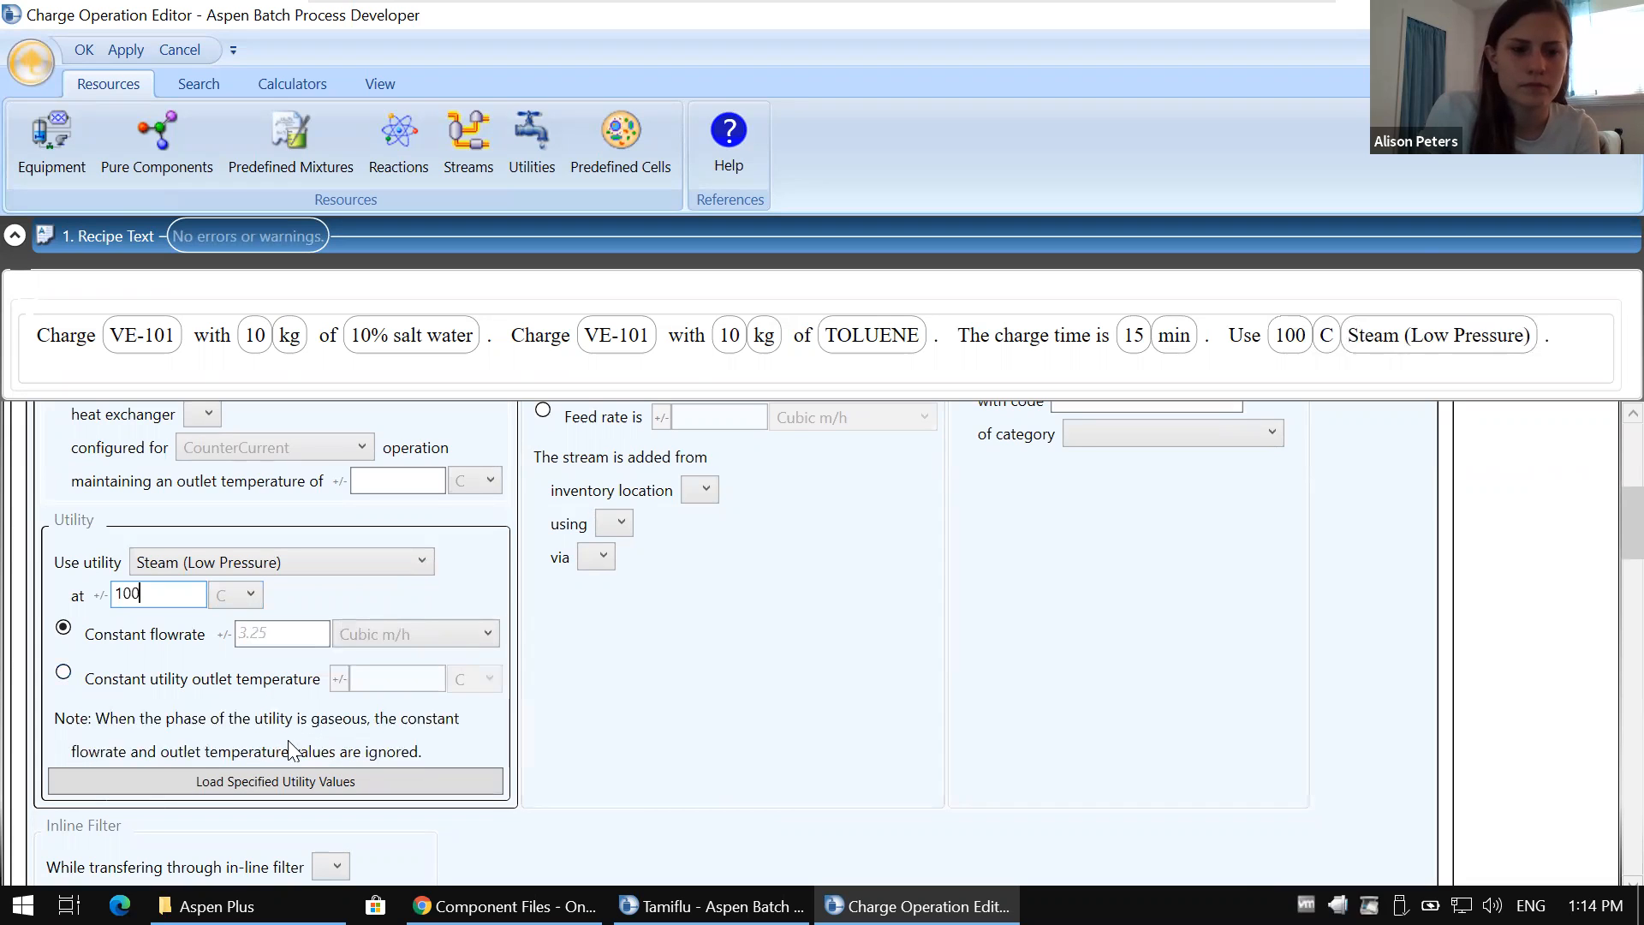
Step: Switch the utility to a constant outlet temperature of 110 C and set its supply temperature to 120 C
click(65, 675)
click(398, 678)
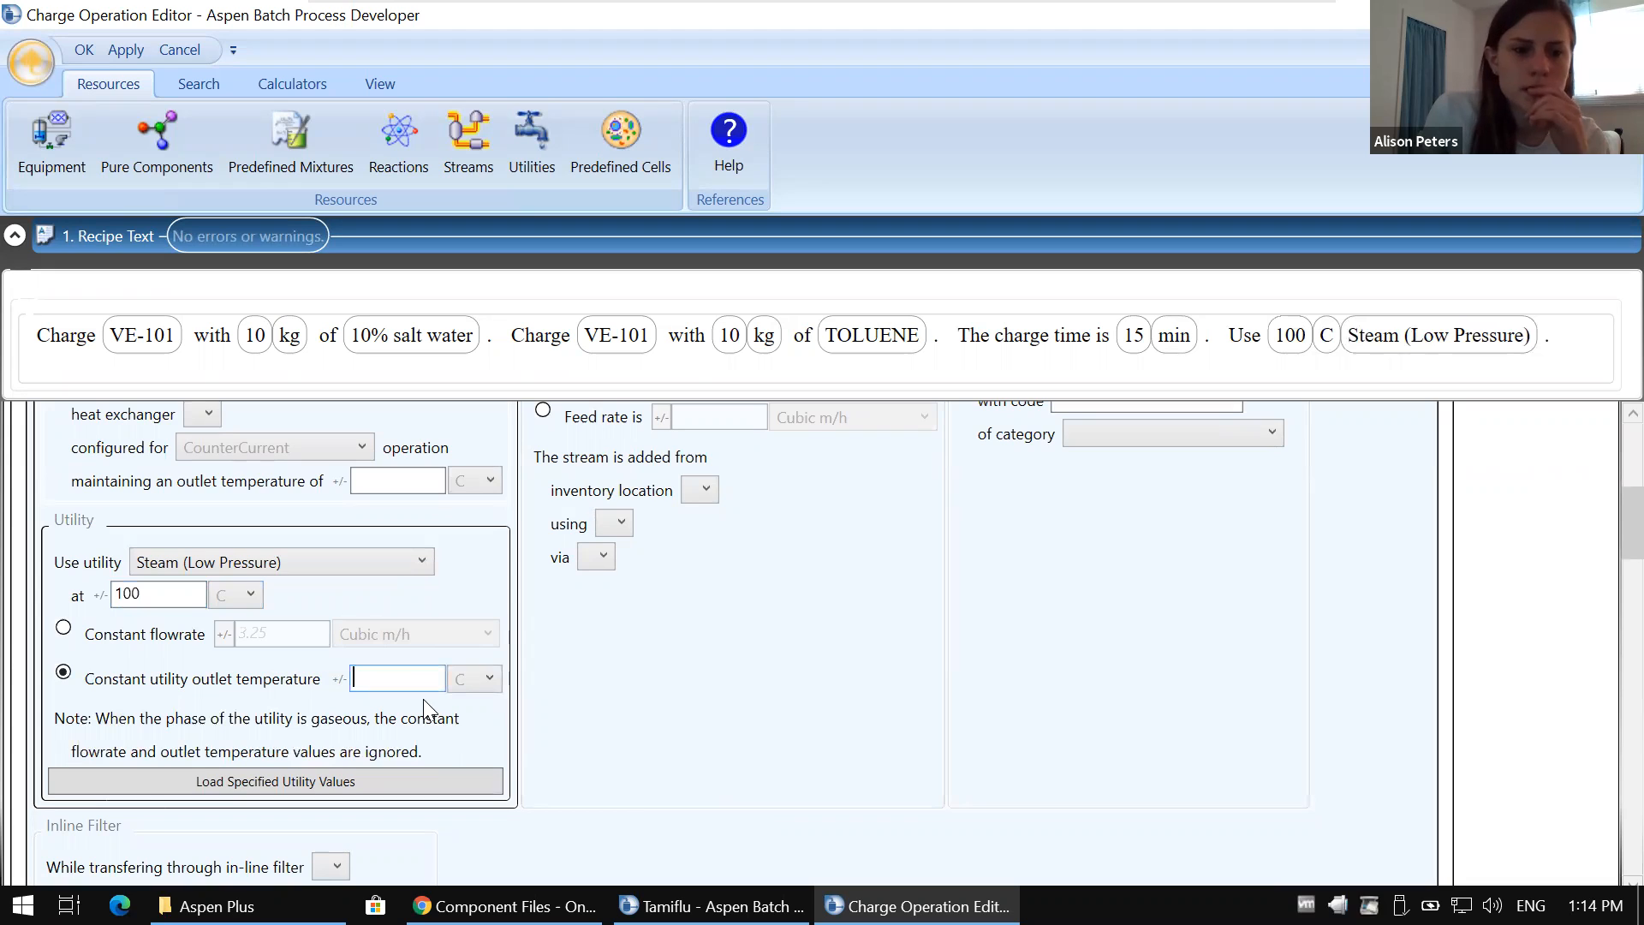
drag(180, 595, 72, 618)
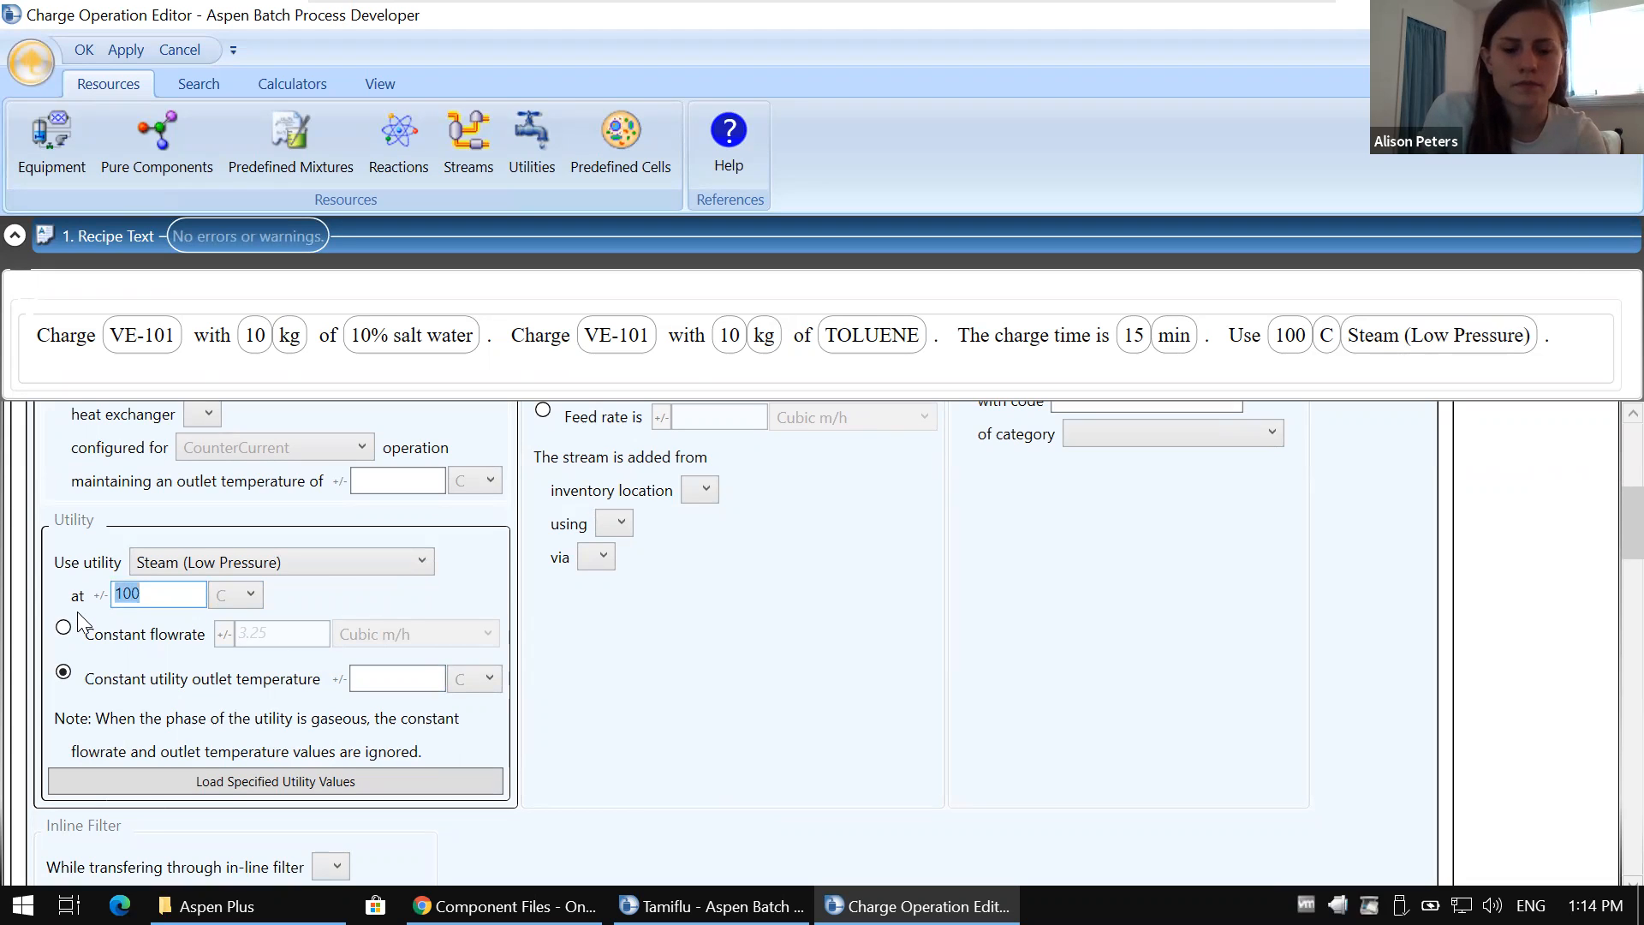
text(120)
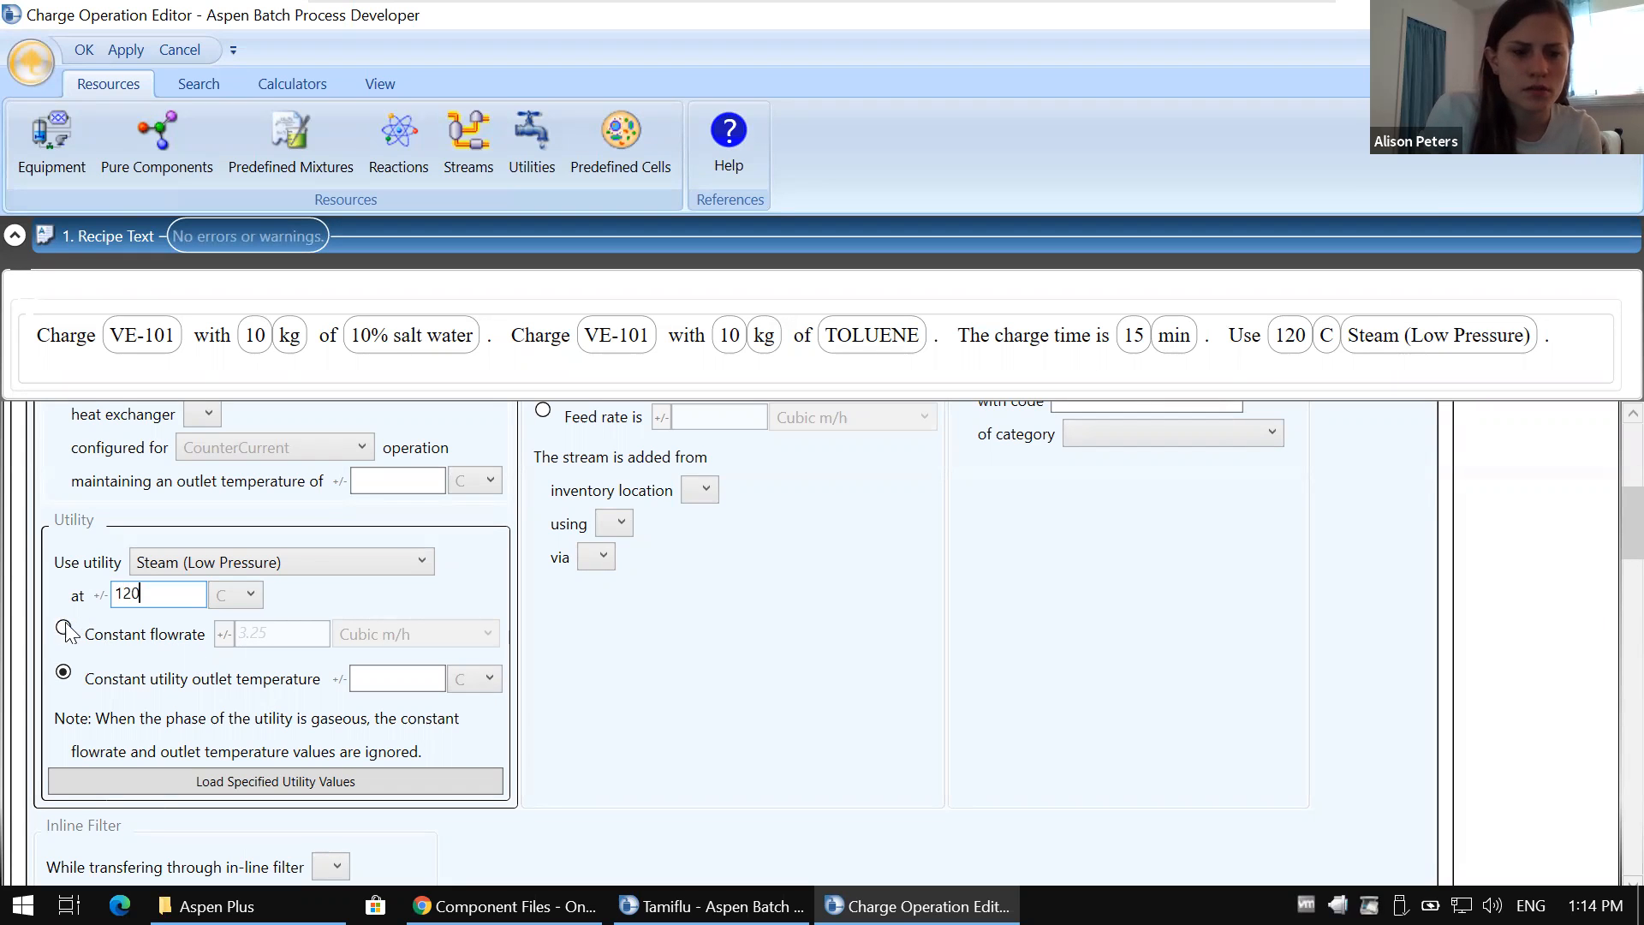
click(363, 680)
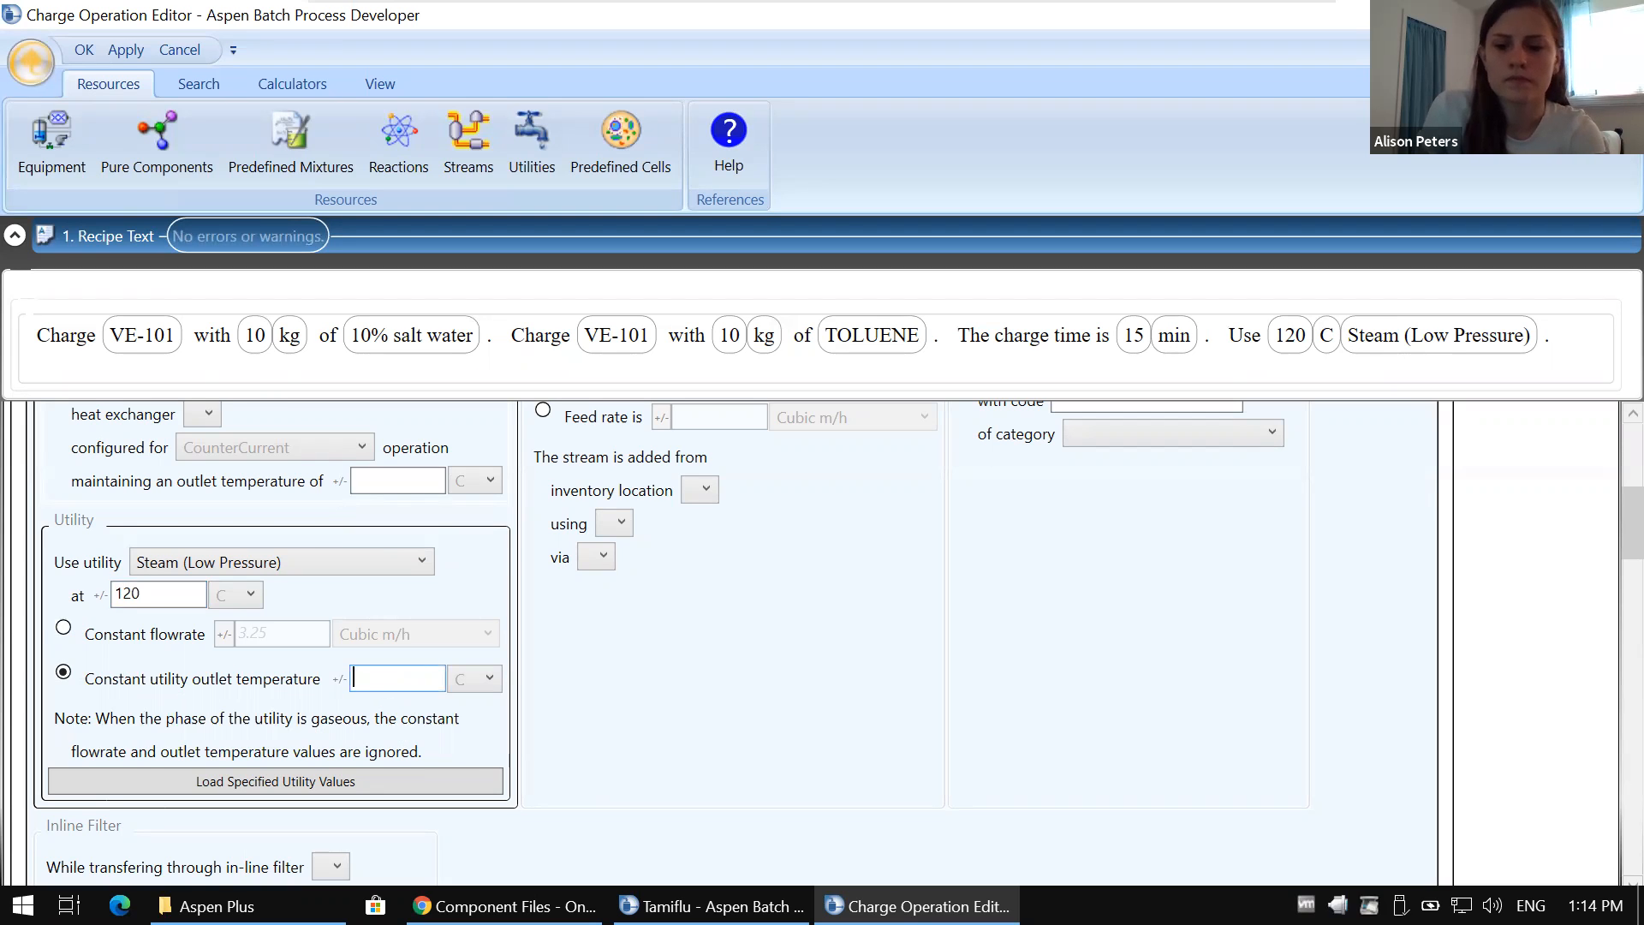
text(110)
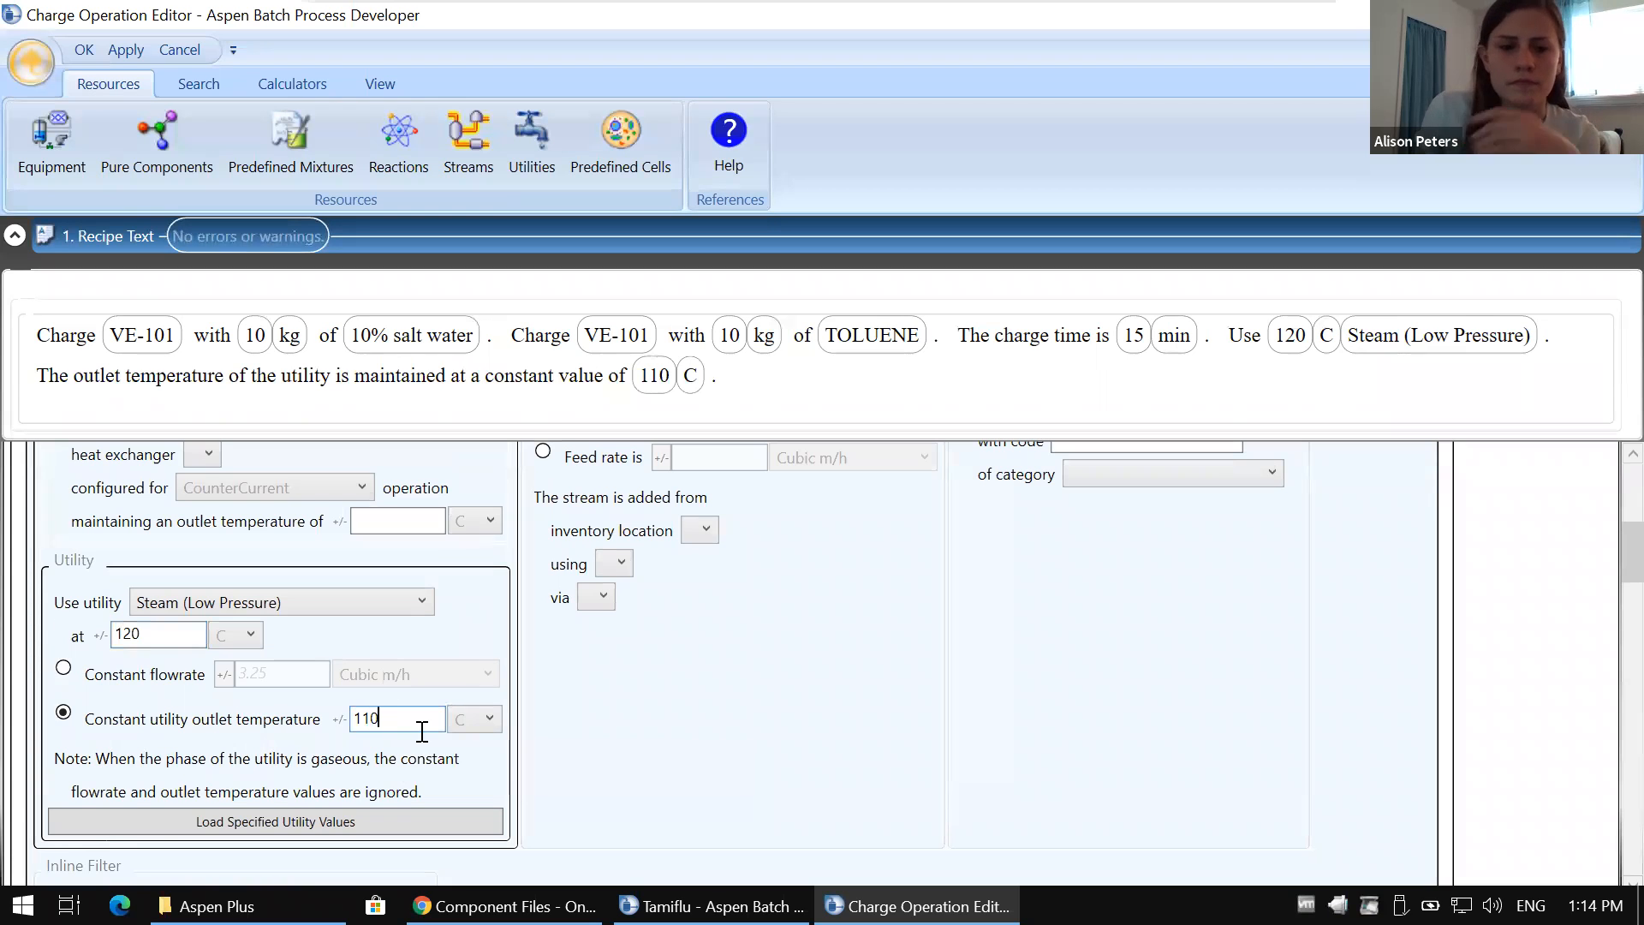
Step: Set the toluene charge basis to a feed amount per 1 kg of epoxide
scroll(633, 676, down, 3)
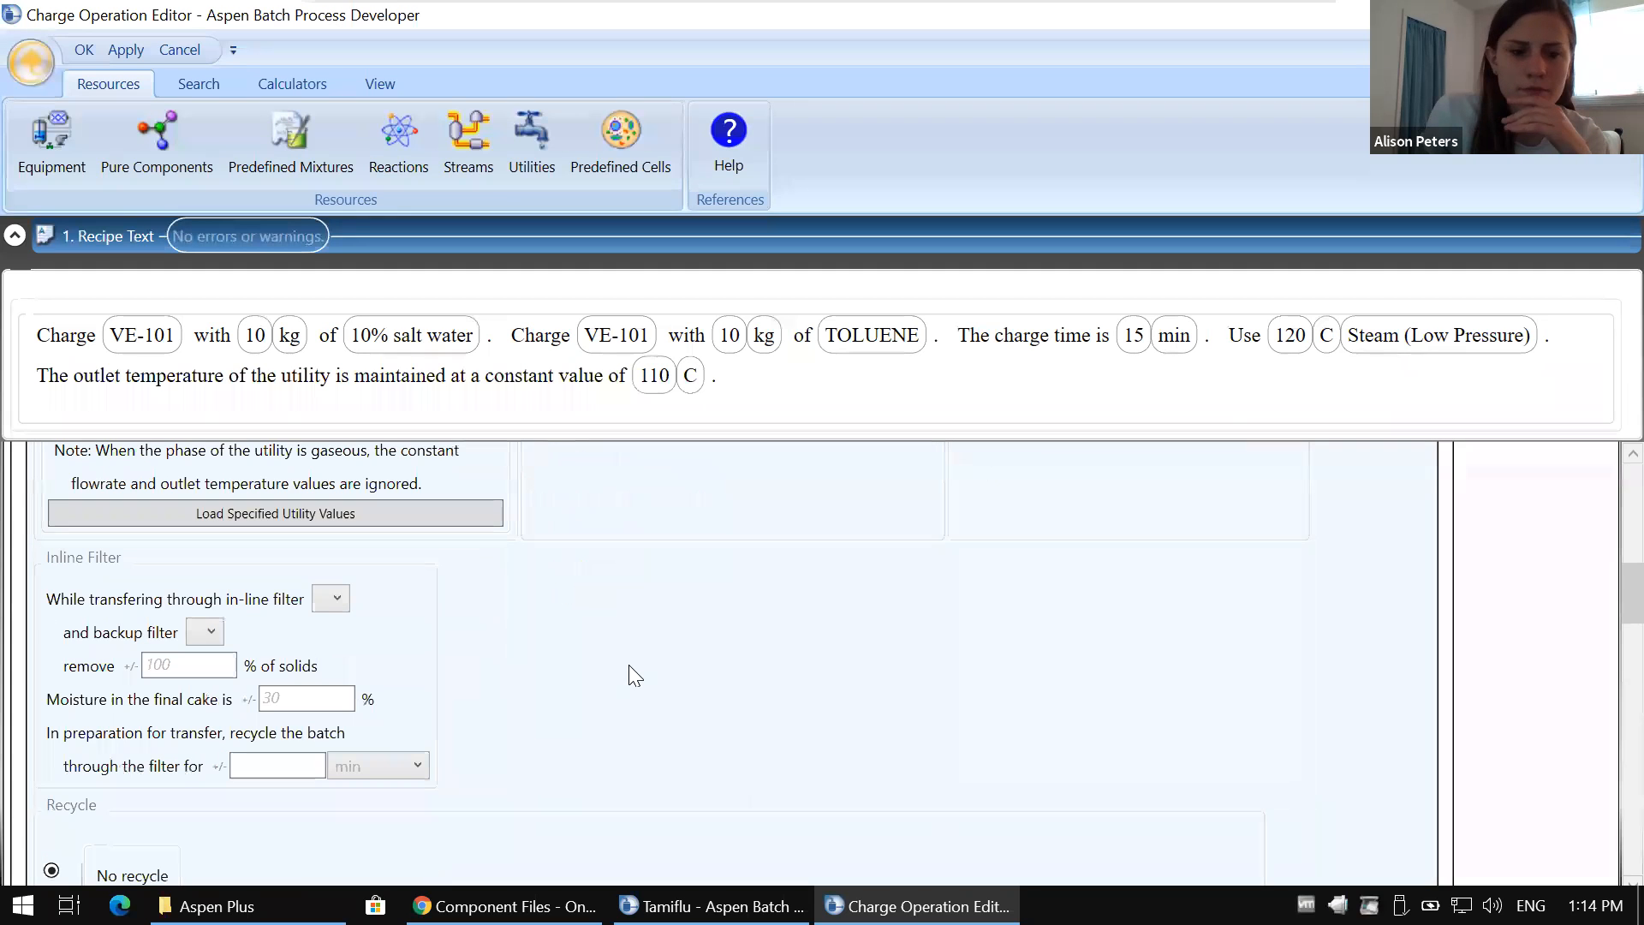
scroll(735, 683, down, 3)
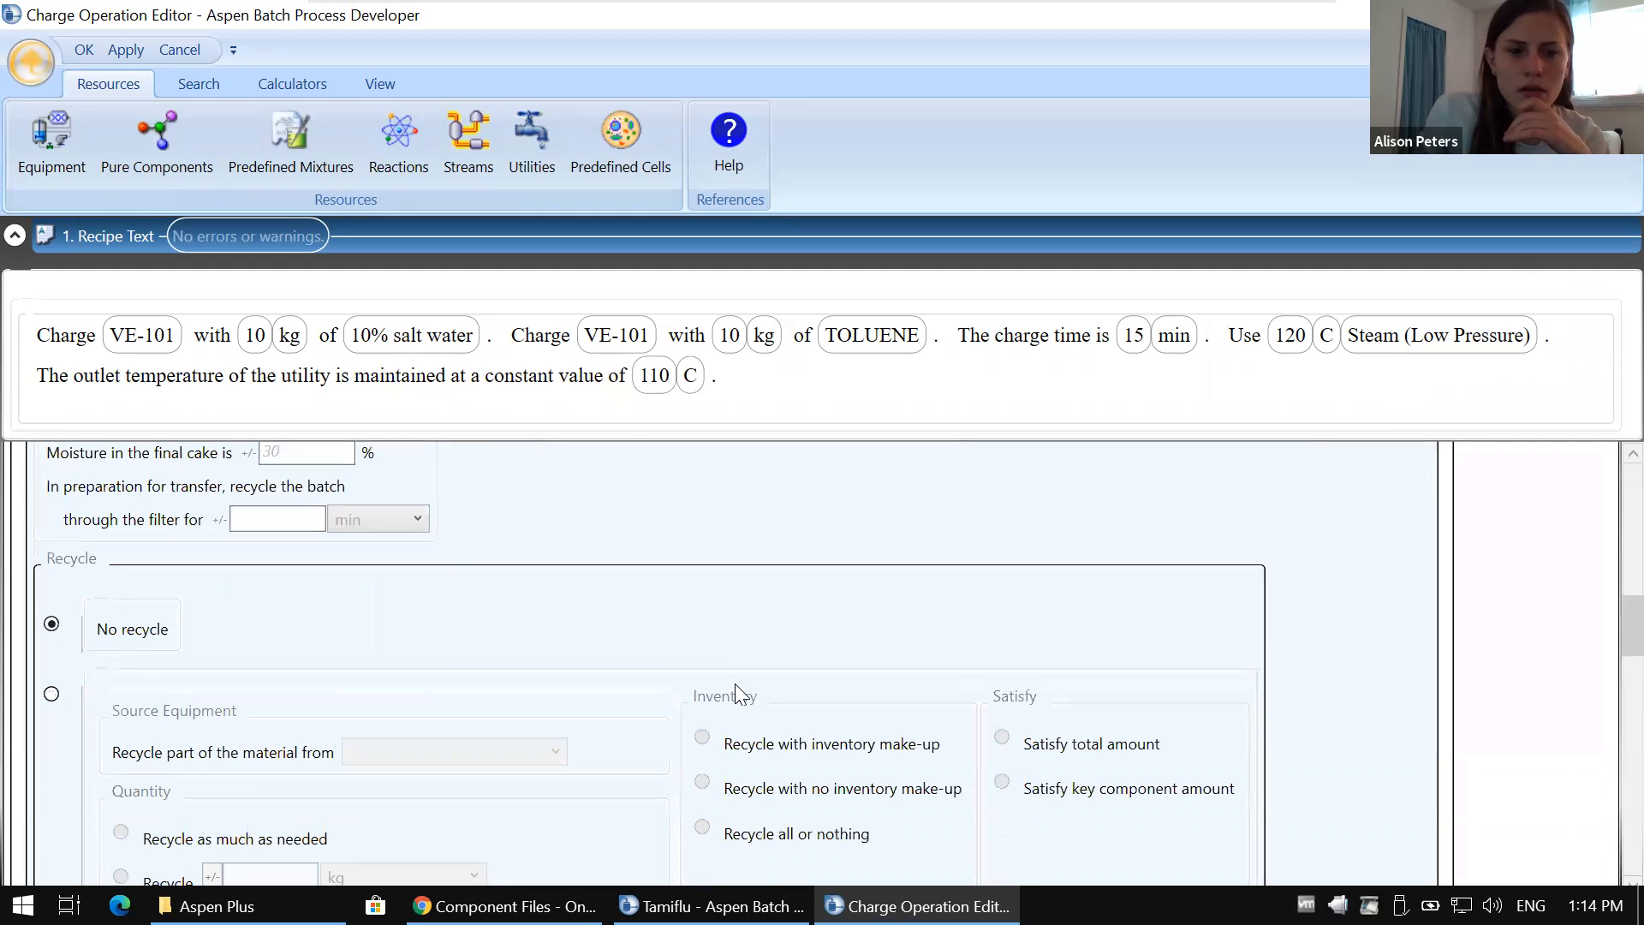
scroll(735, 684, down, 5)
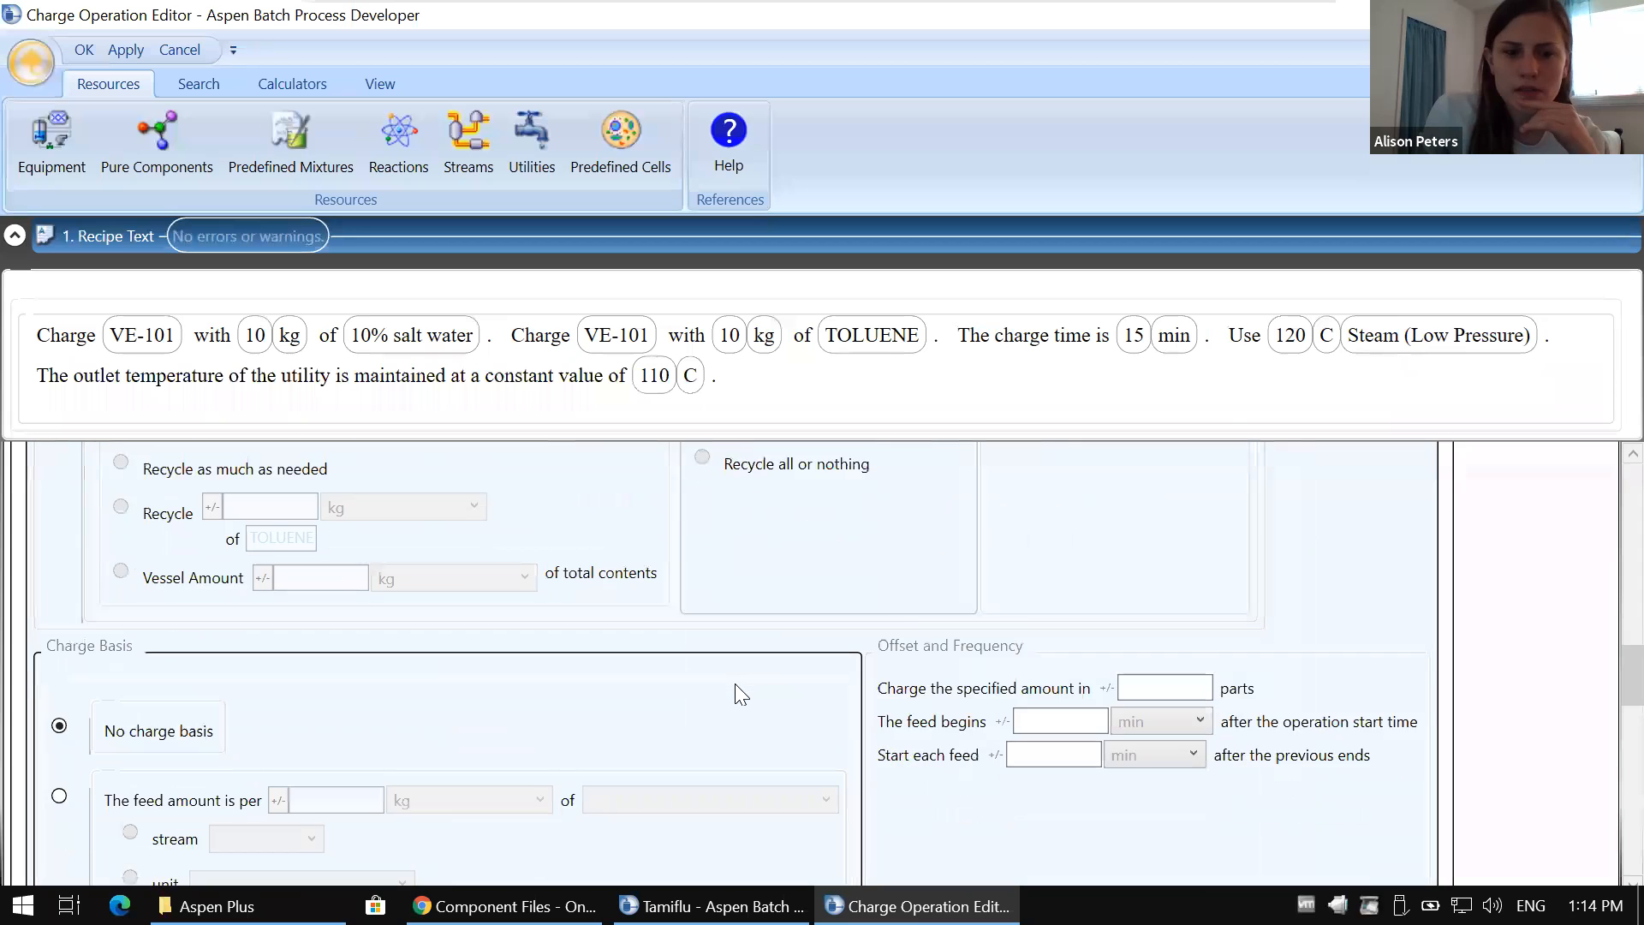
scroll(668, 717, down, 1)
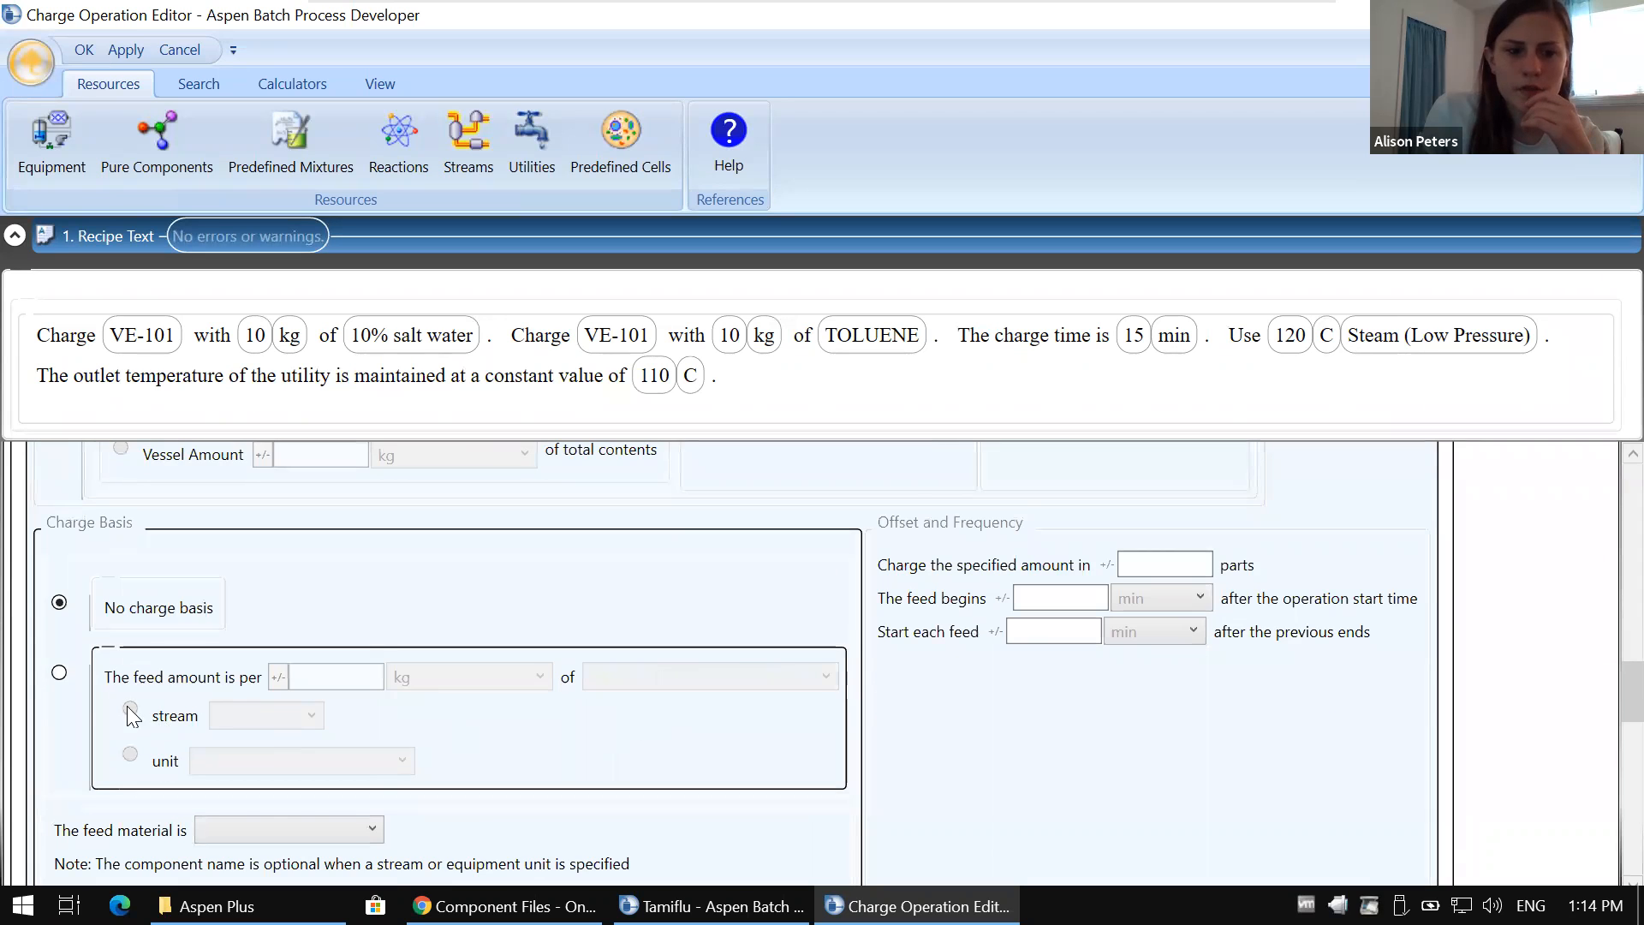
scroll(127, 706, down, 1)
click(60, 611)
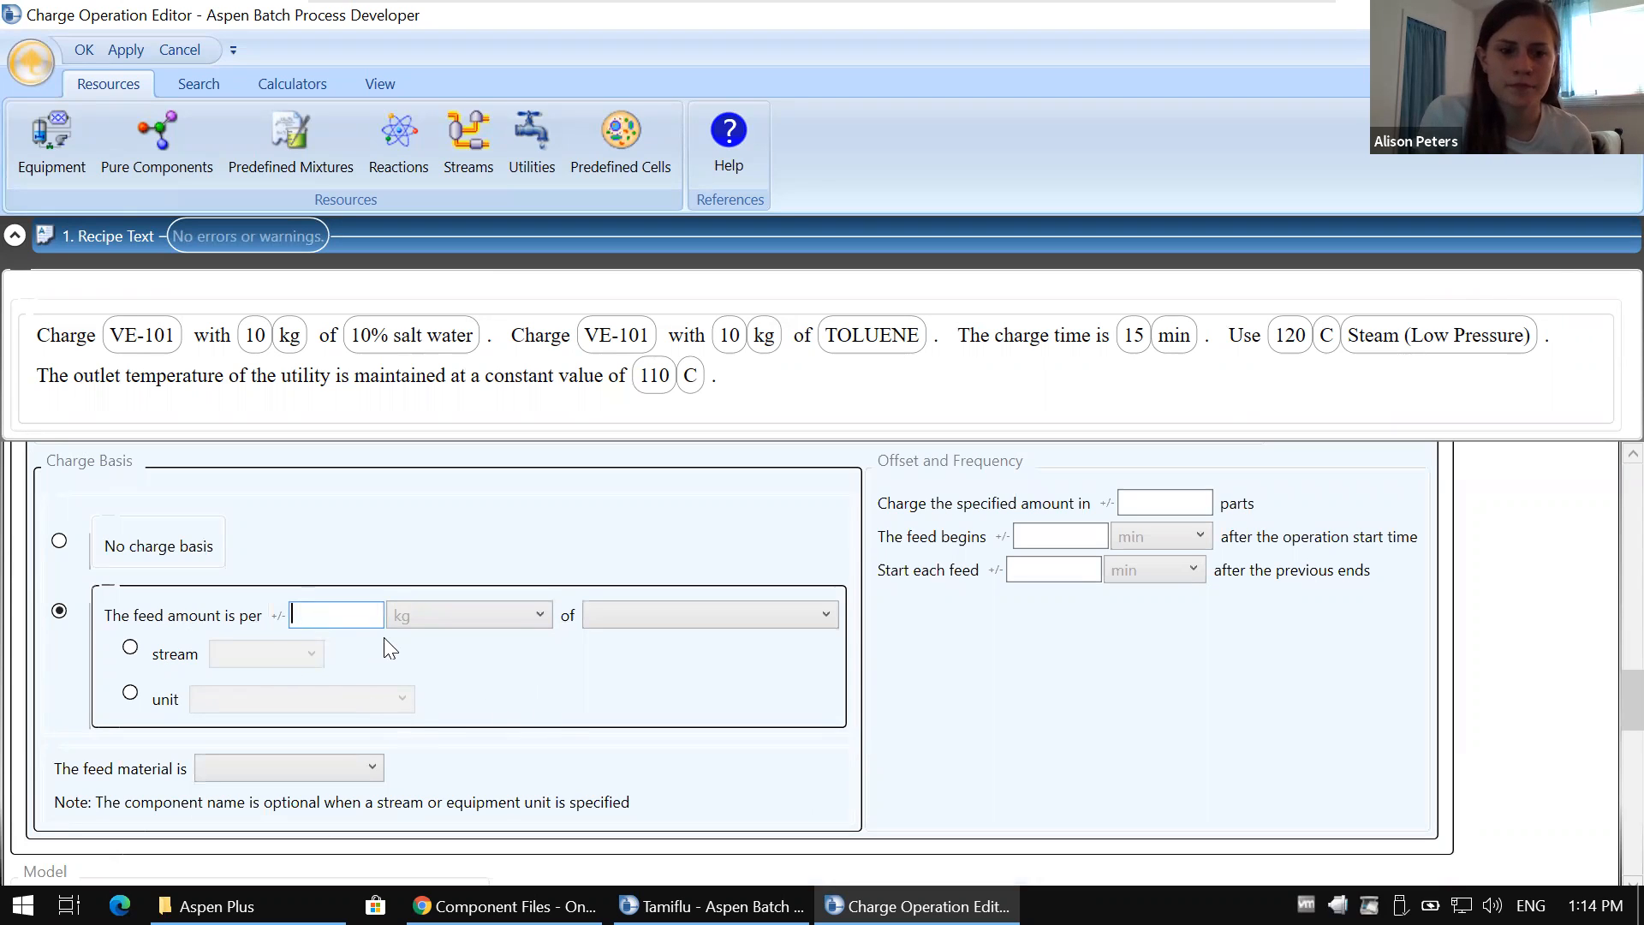
text(1)
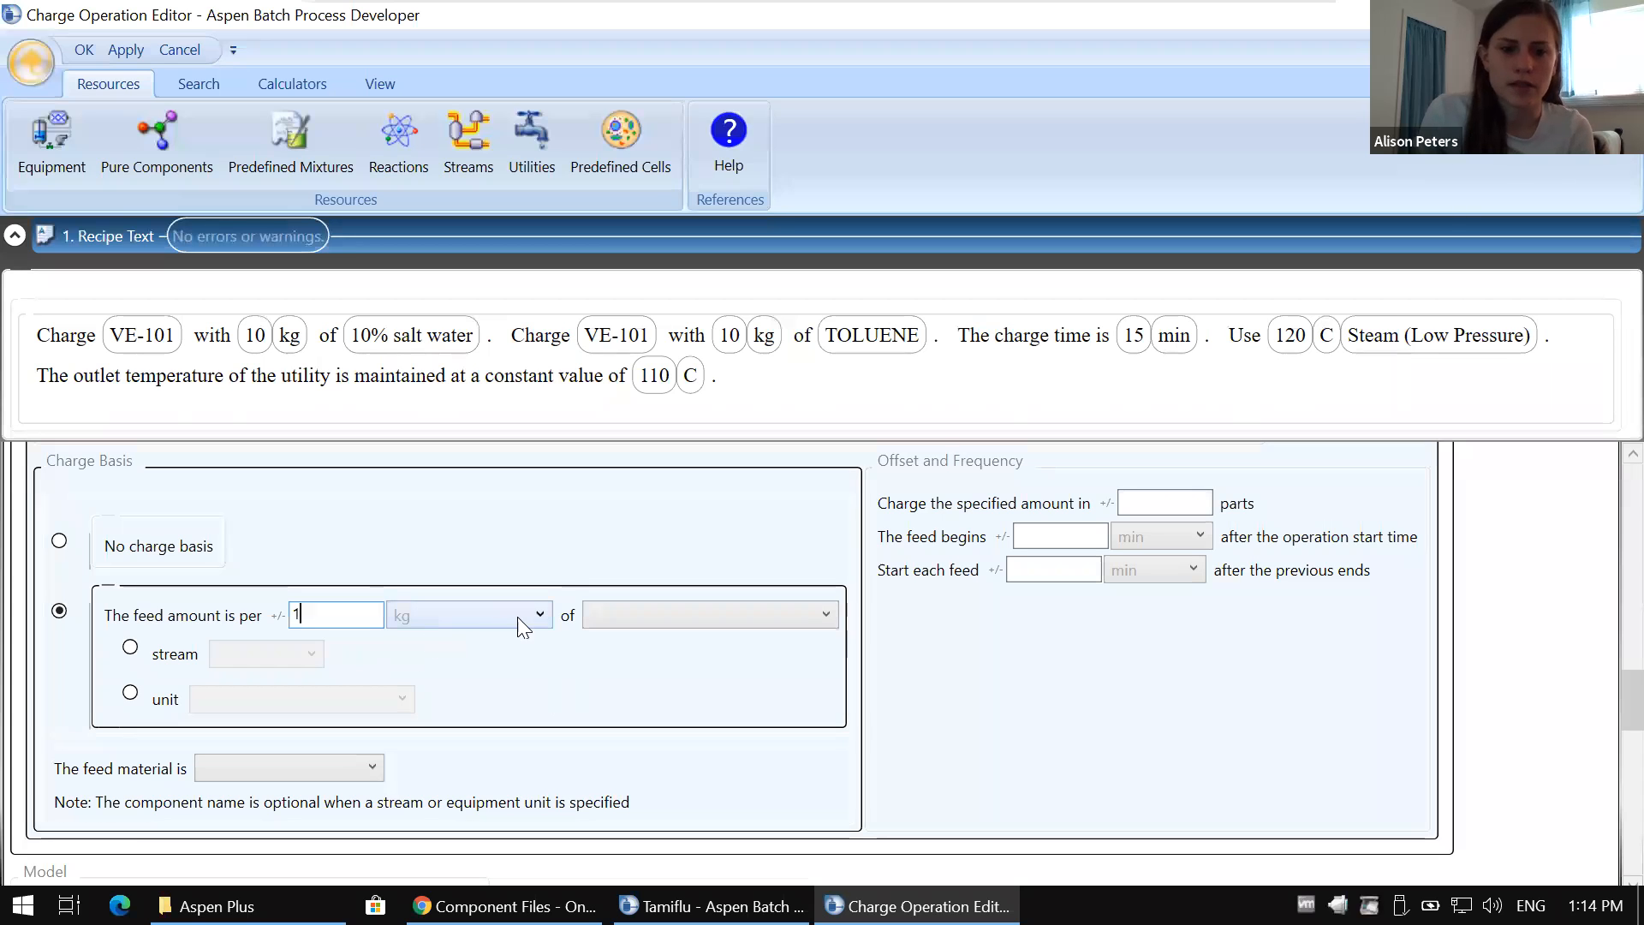
click(540, 614)
click(651, 608)
click(642, 616)
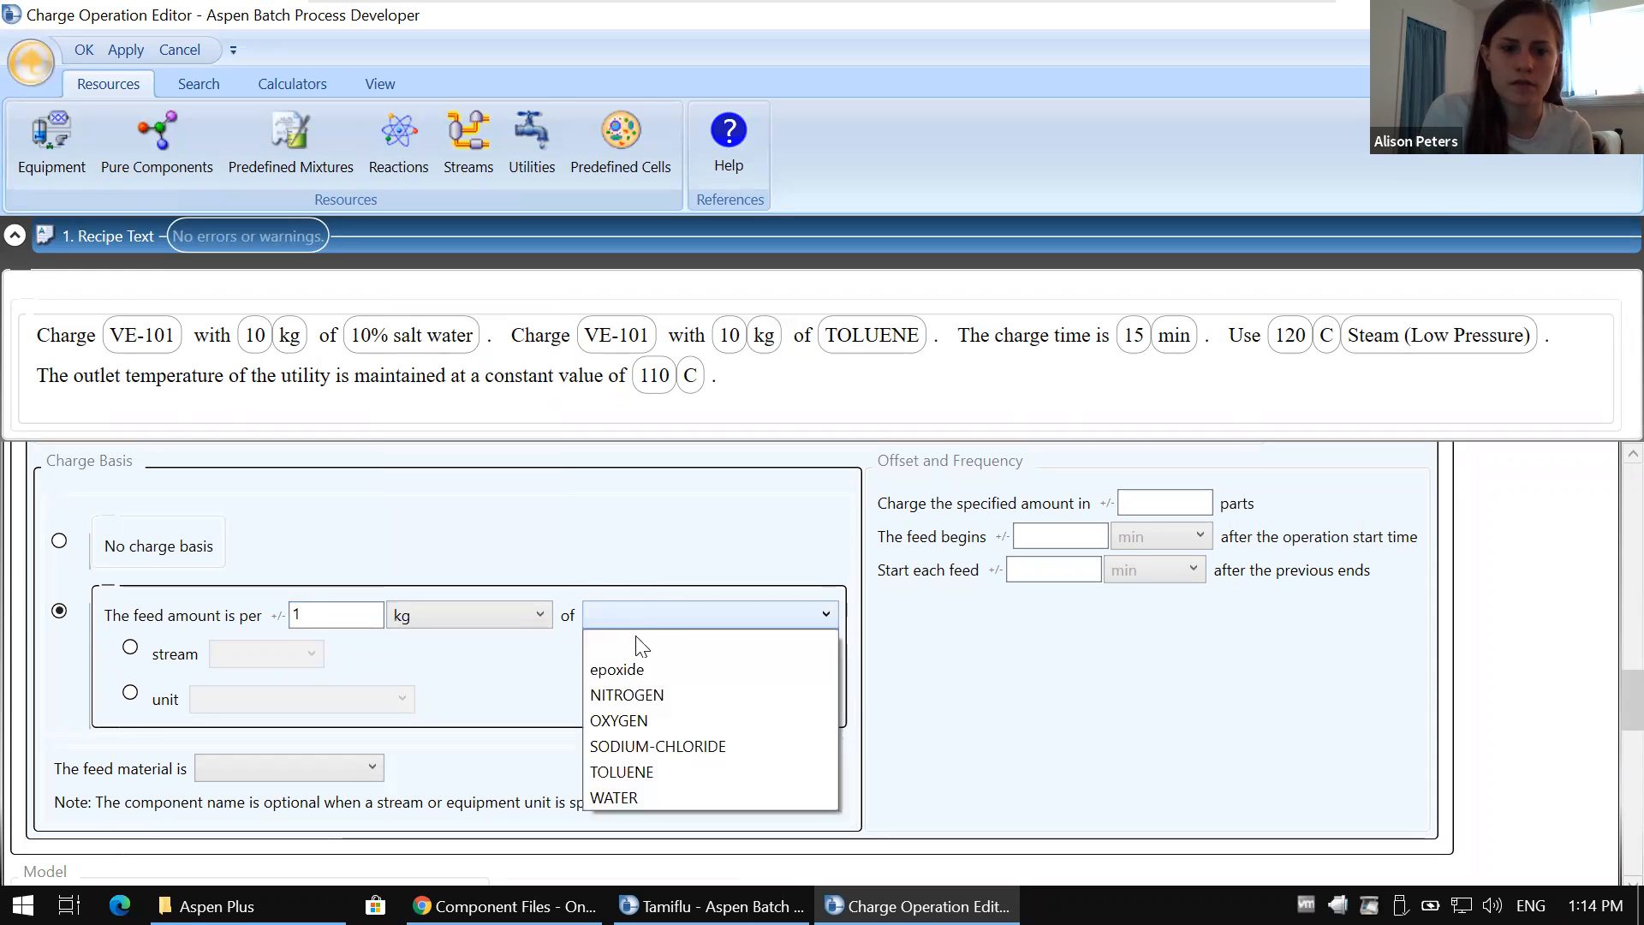
click(629, 672)
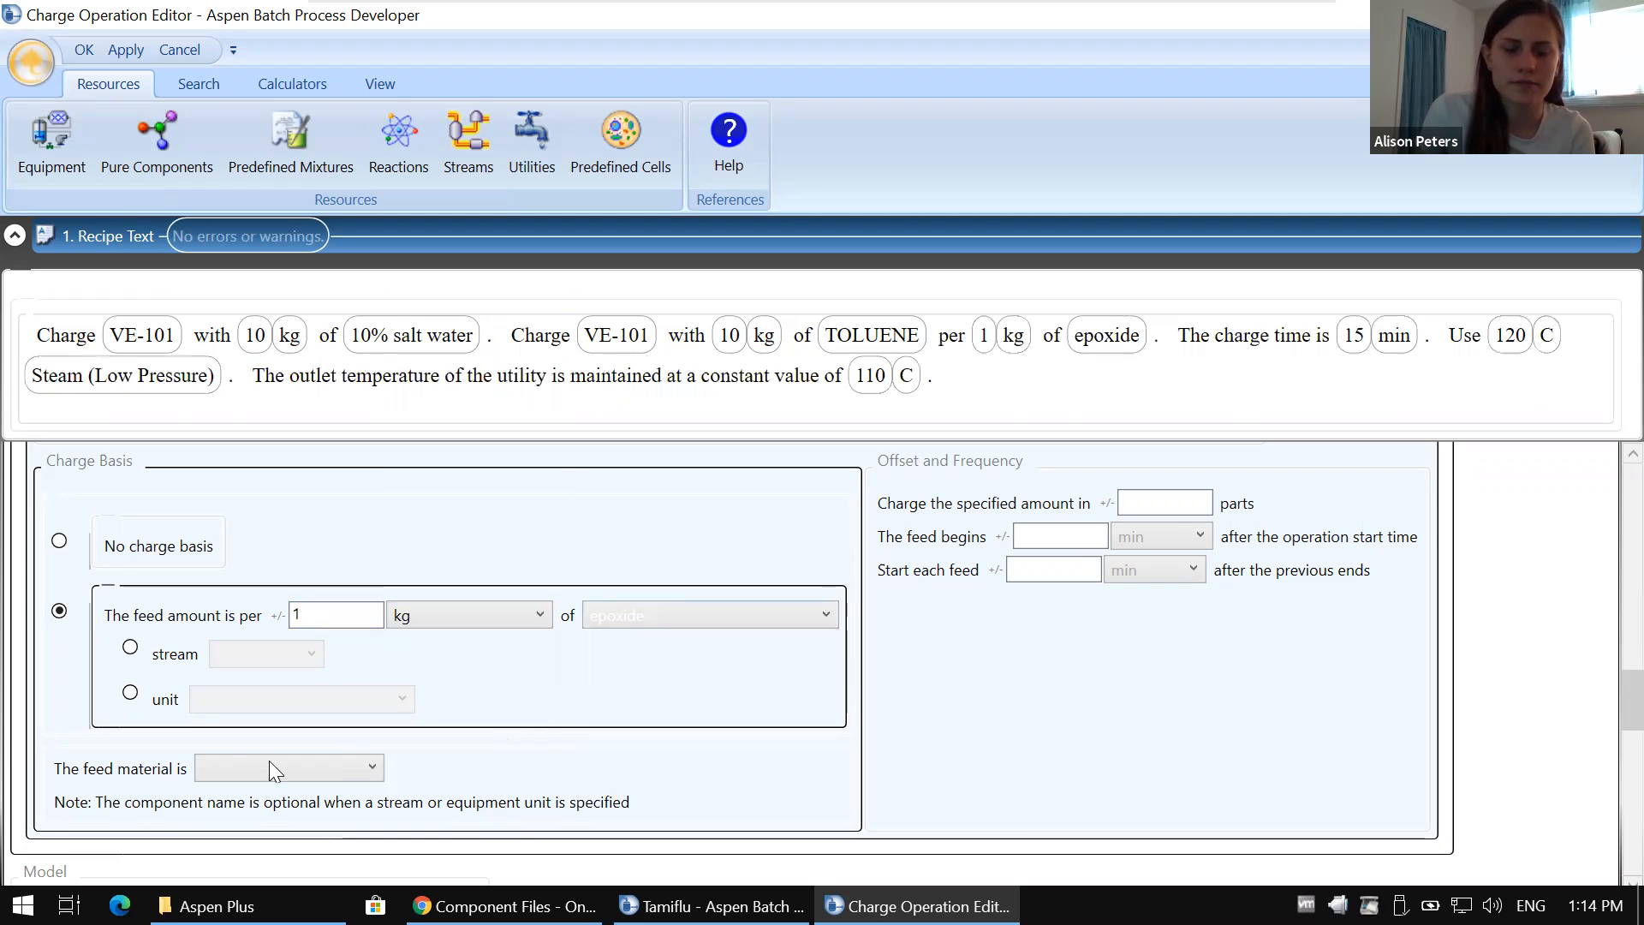
Step: In the auxiliary information, specify dissolution of 100 percent of all solids
scroll(984, 676, down, 5)
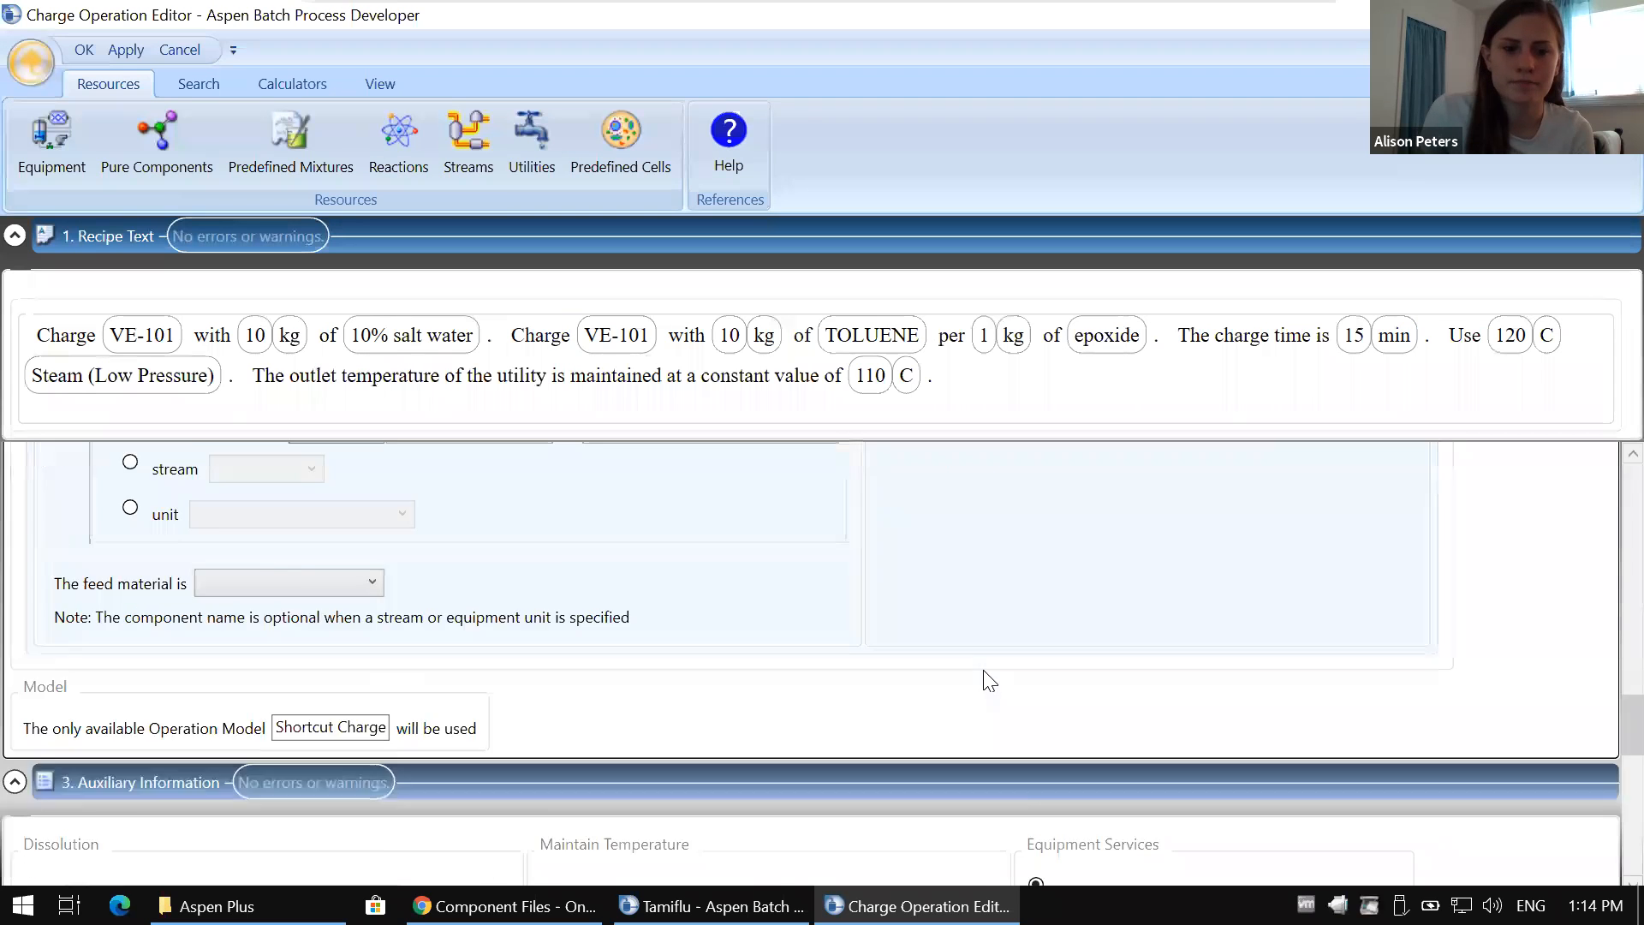
scroll(986, 680, down, 1)
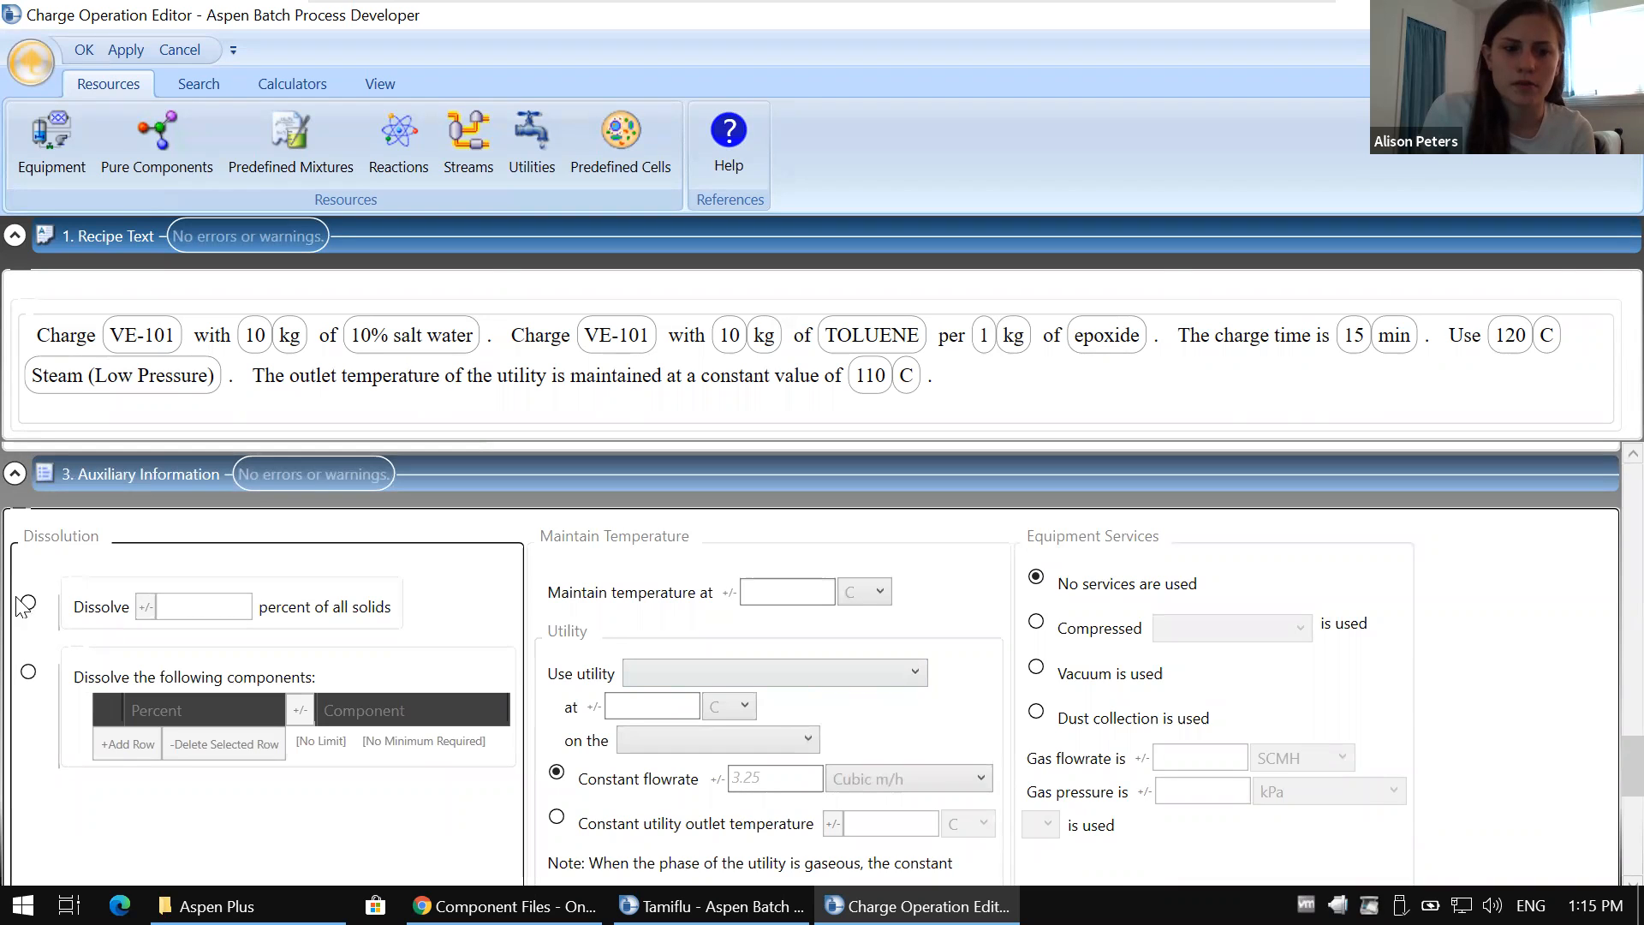
click(29, 603)
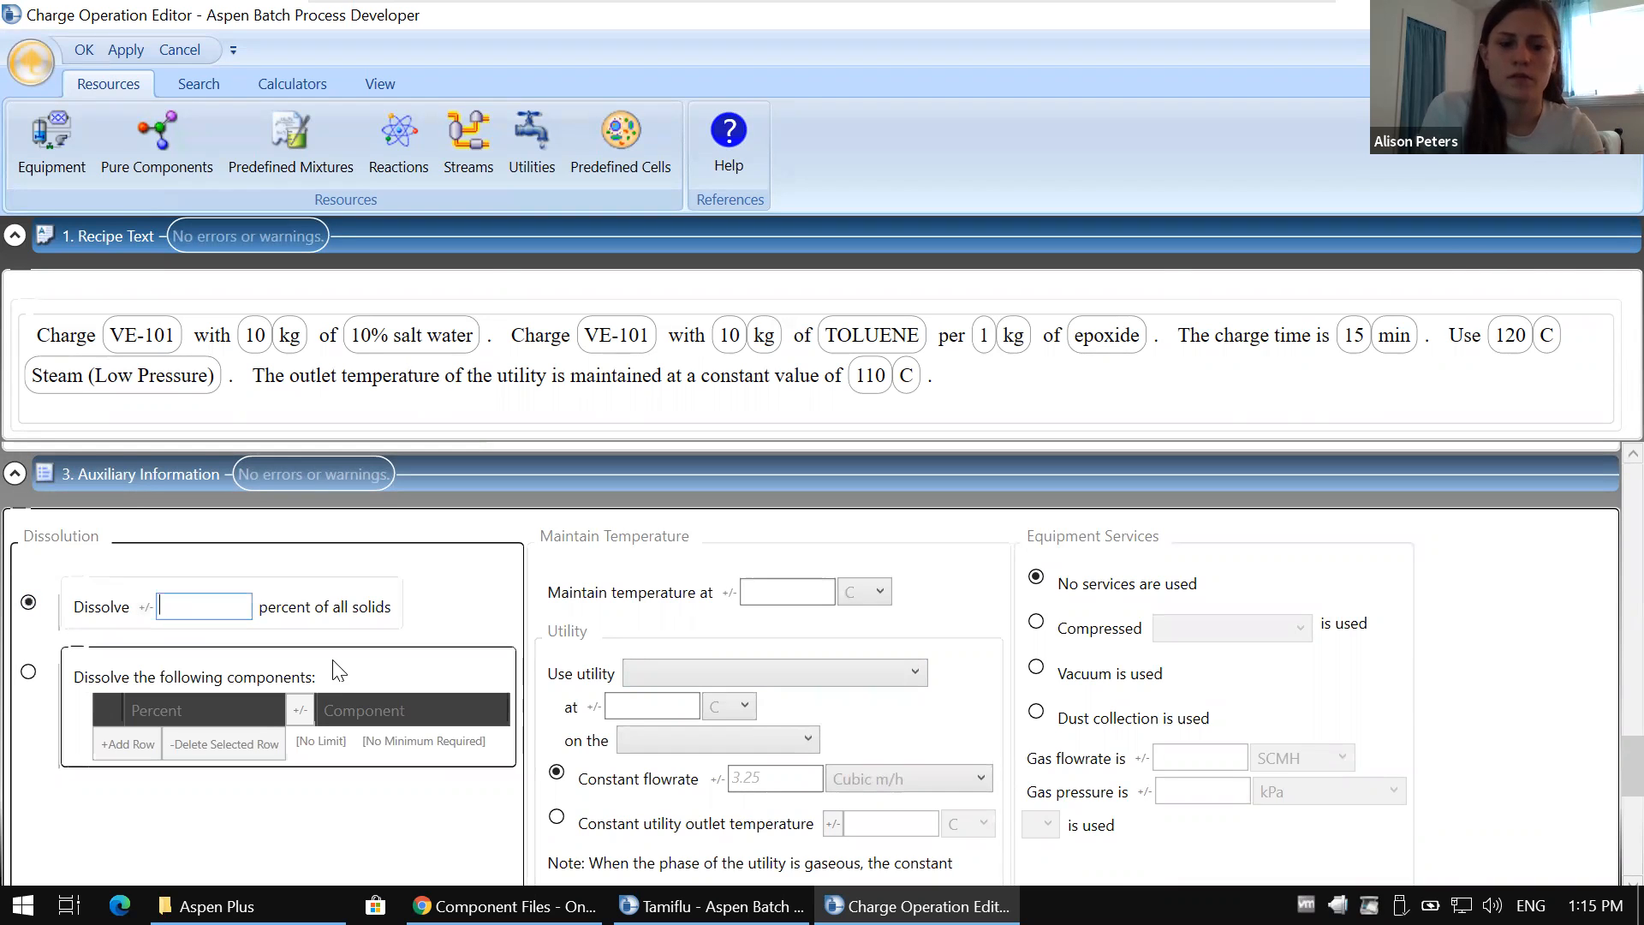
text(1000)
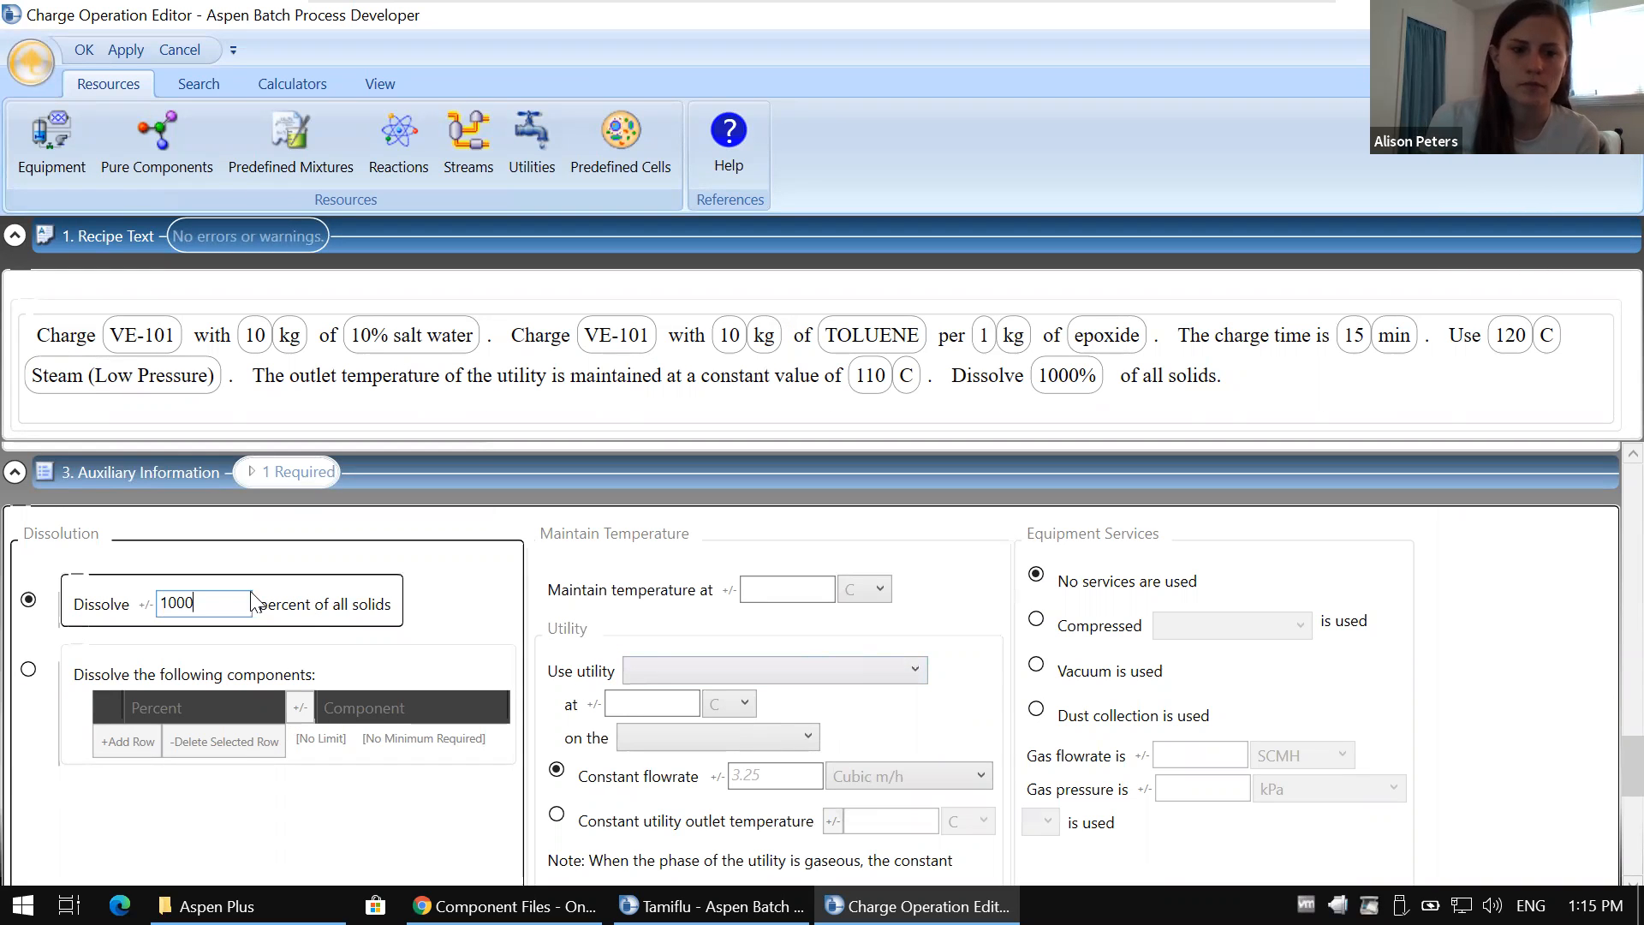
key(BackSpace)
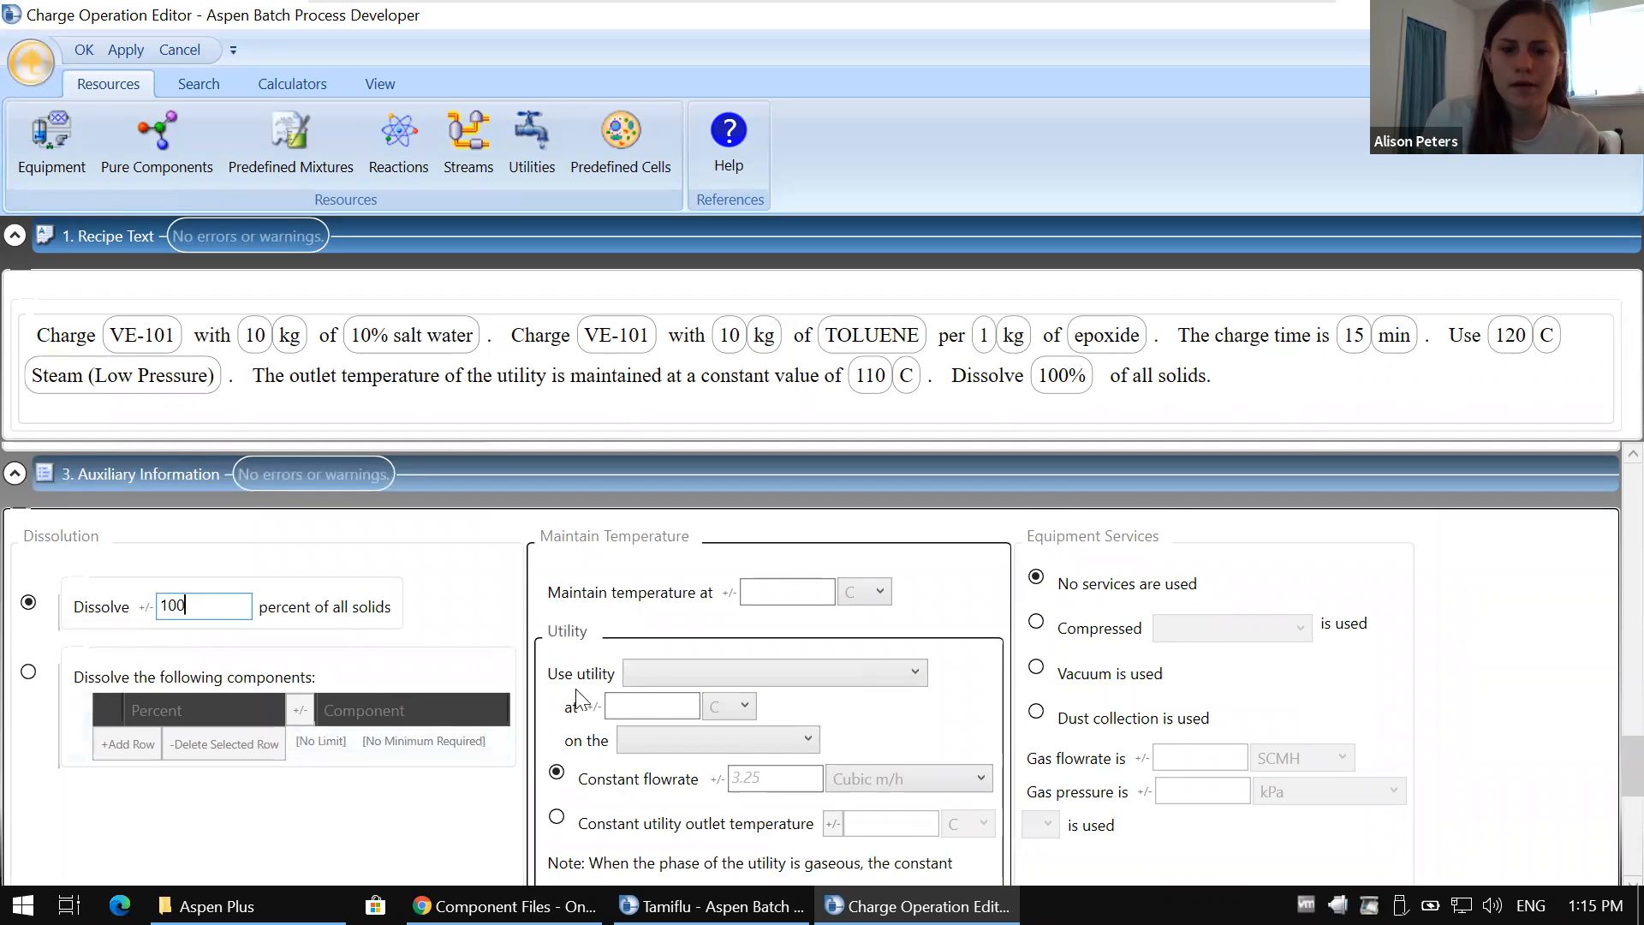
Step: Examine the maintain temperature, heat effect and measured value settings, and try to save the Charge operation
scroll(576, 698, down, 3)
scroll(570, 709, up, 1)
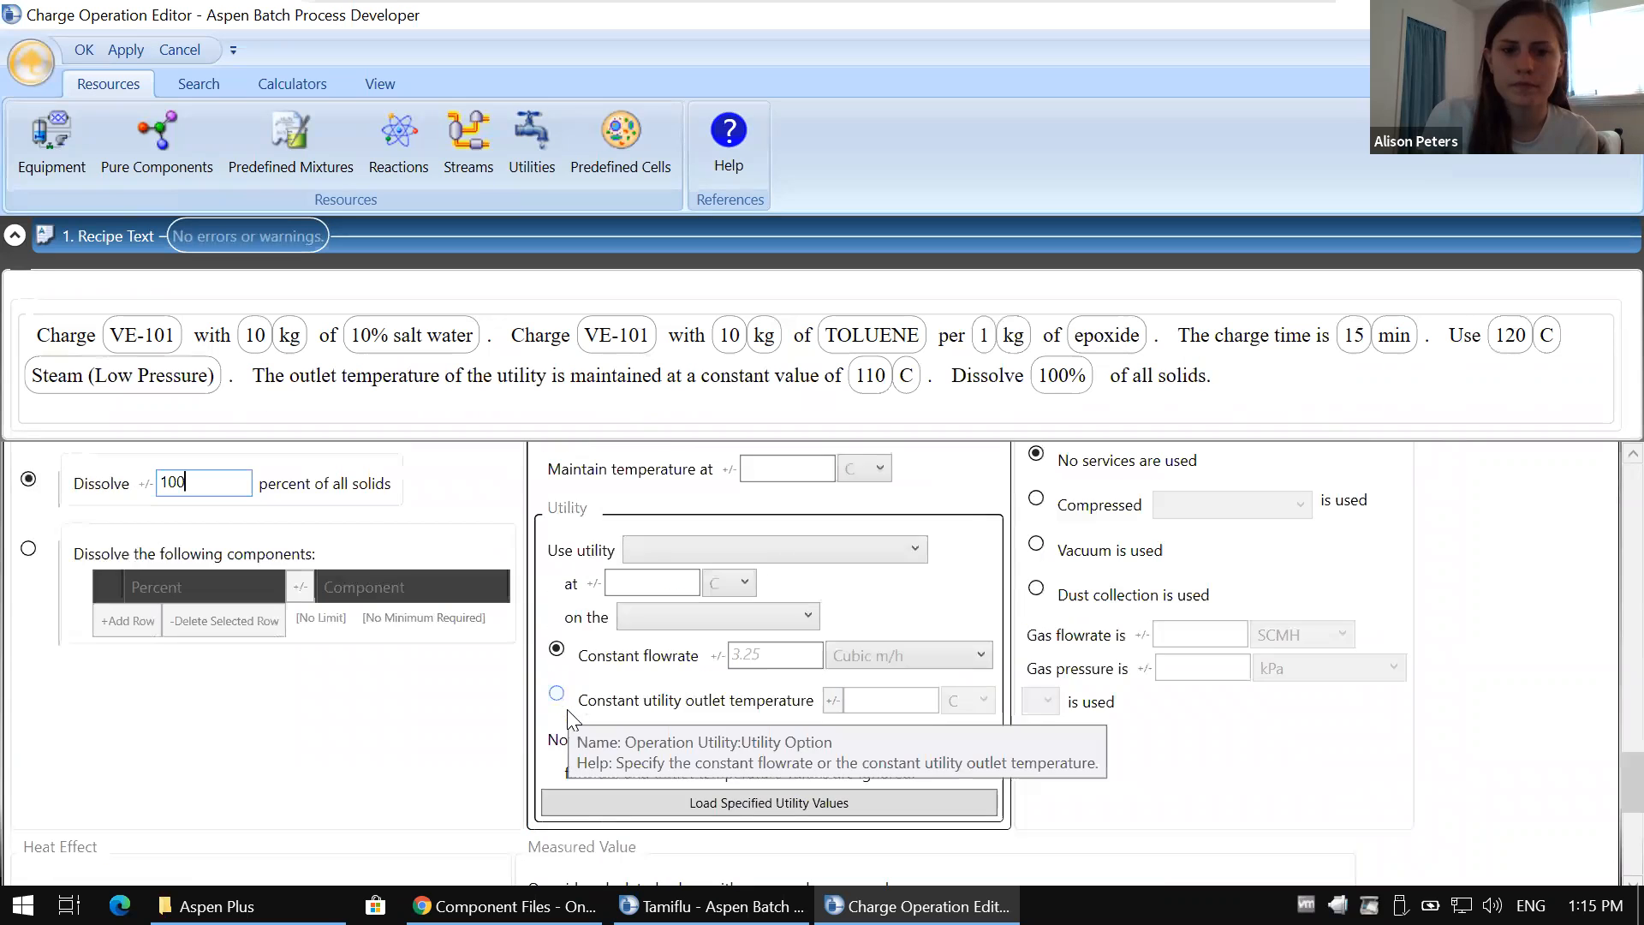
scroll(619, 743, up, 1)
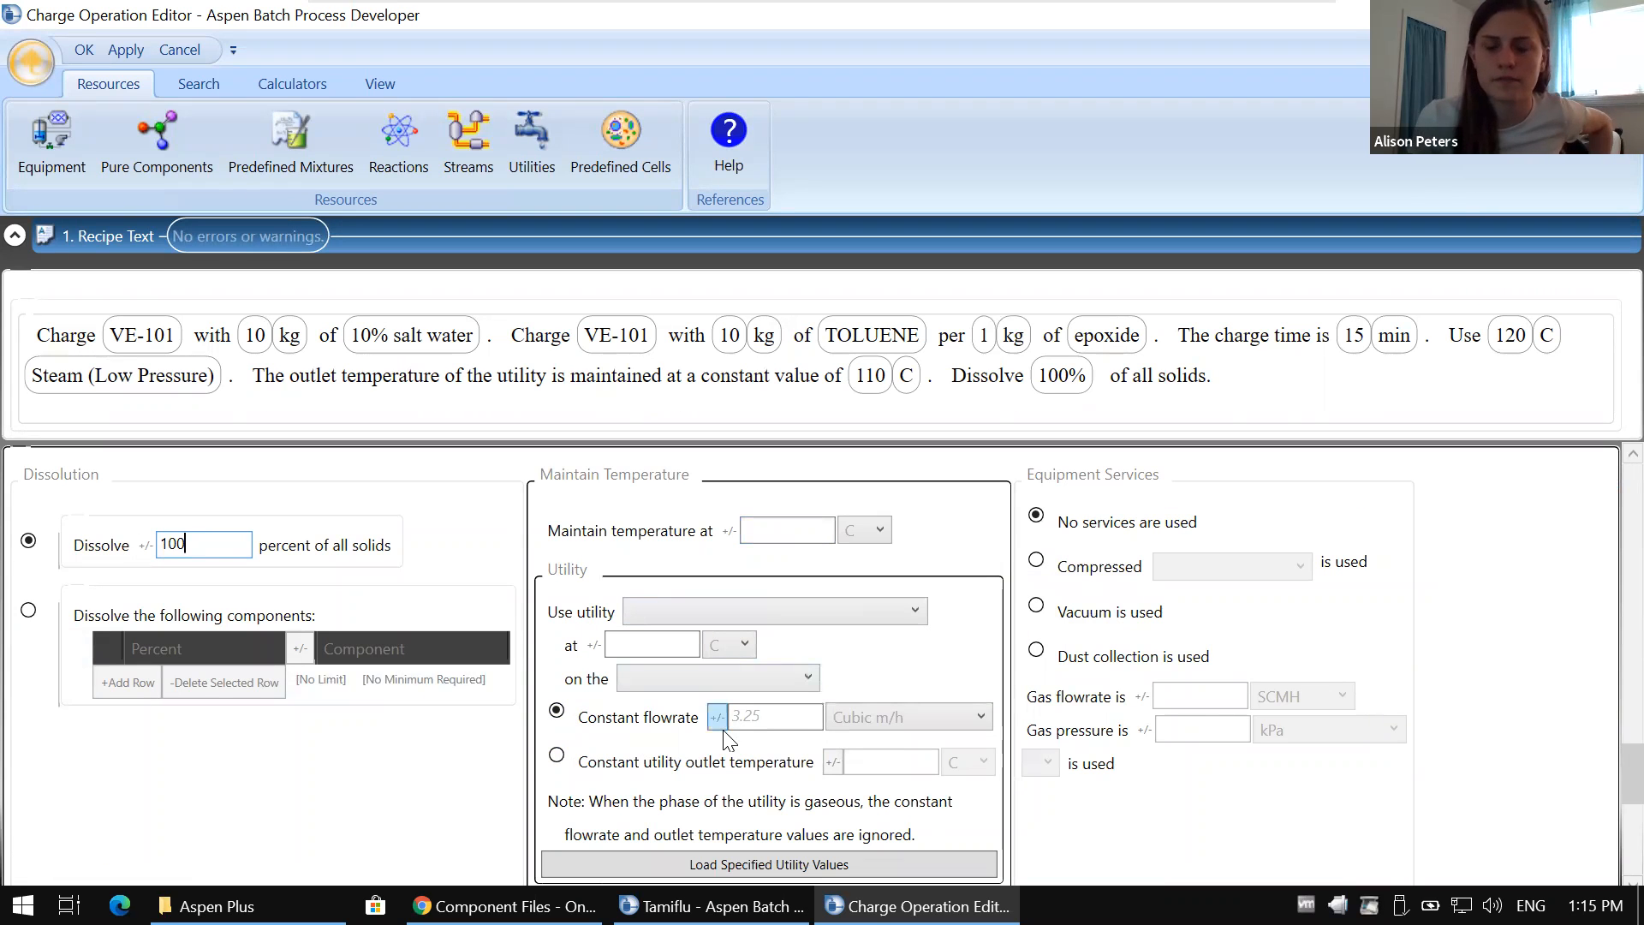
scroll(822, 738, down, 2)
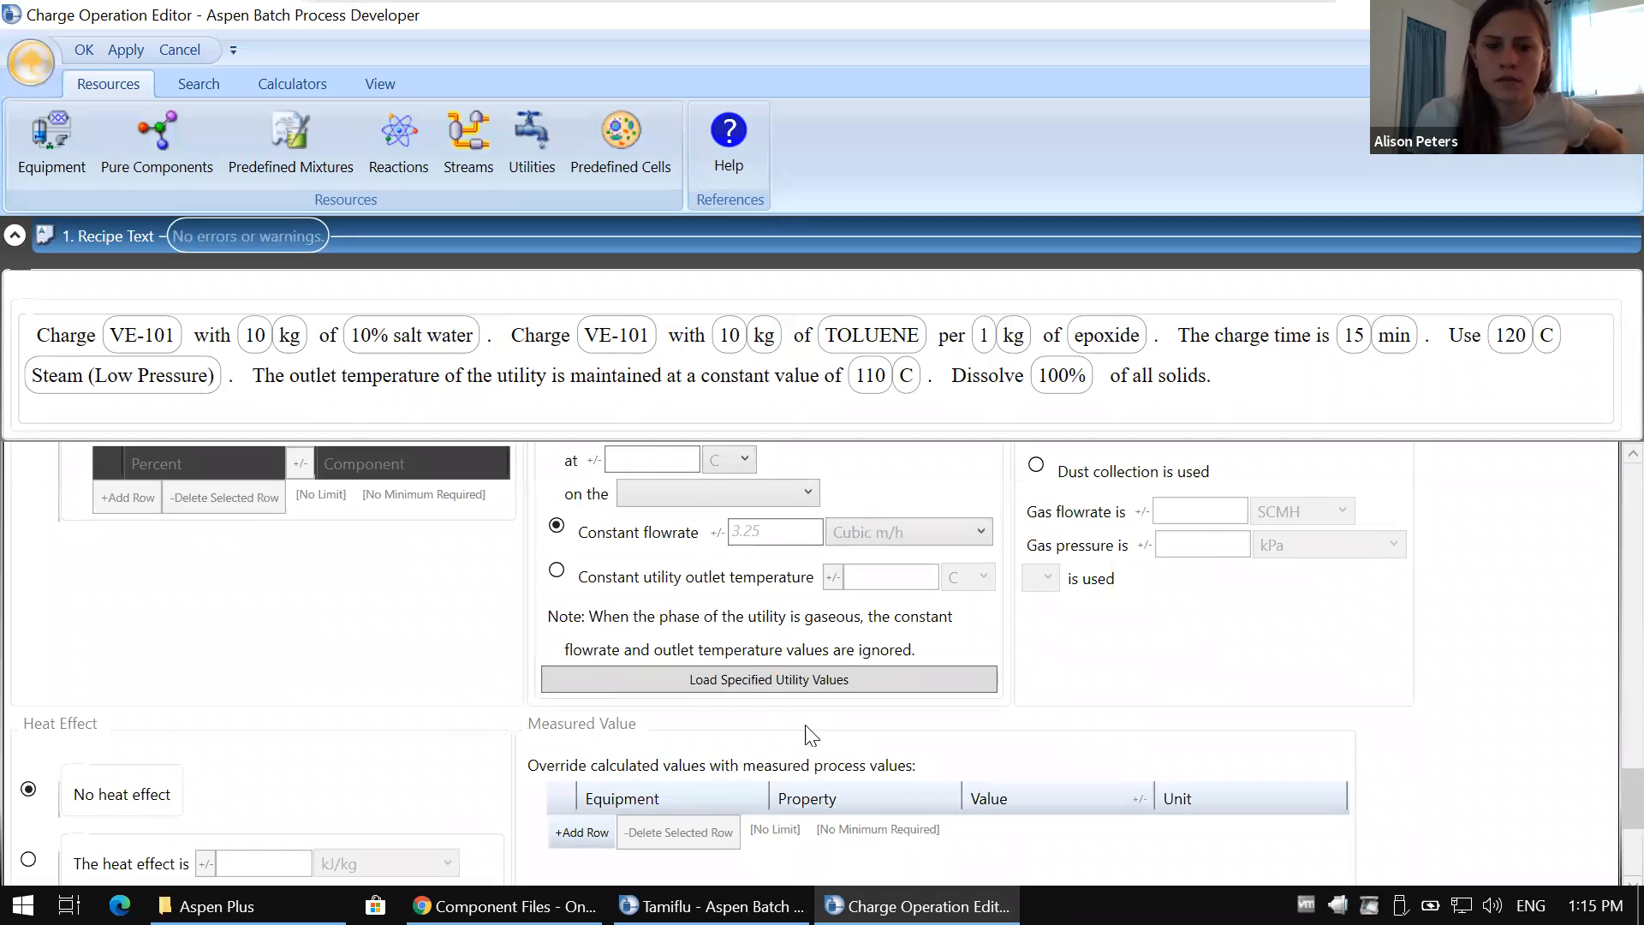
scroll(807, 741, down, 1)
scroll(805, 744, down, 2)
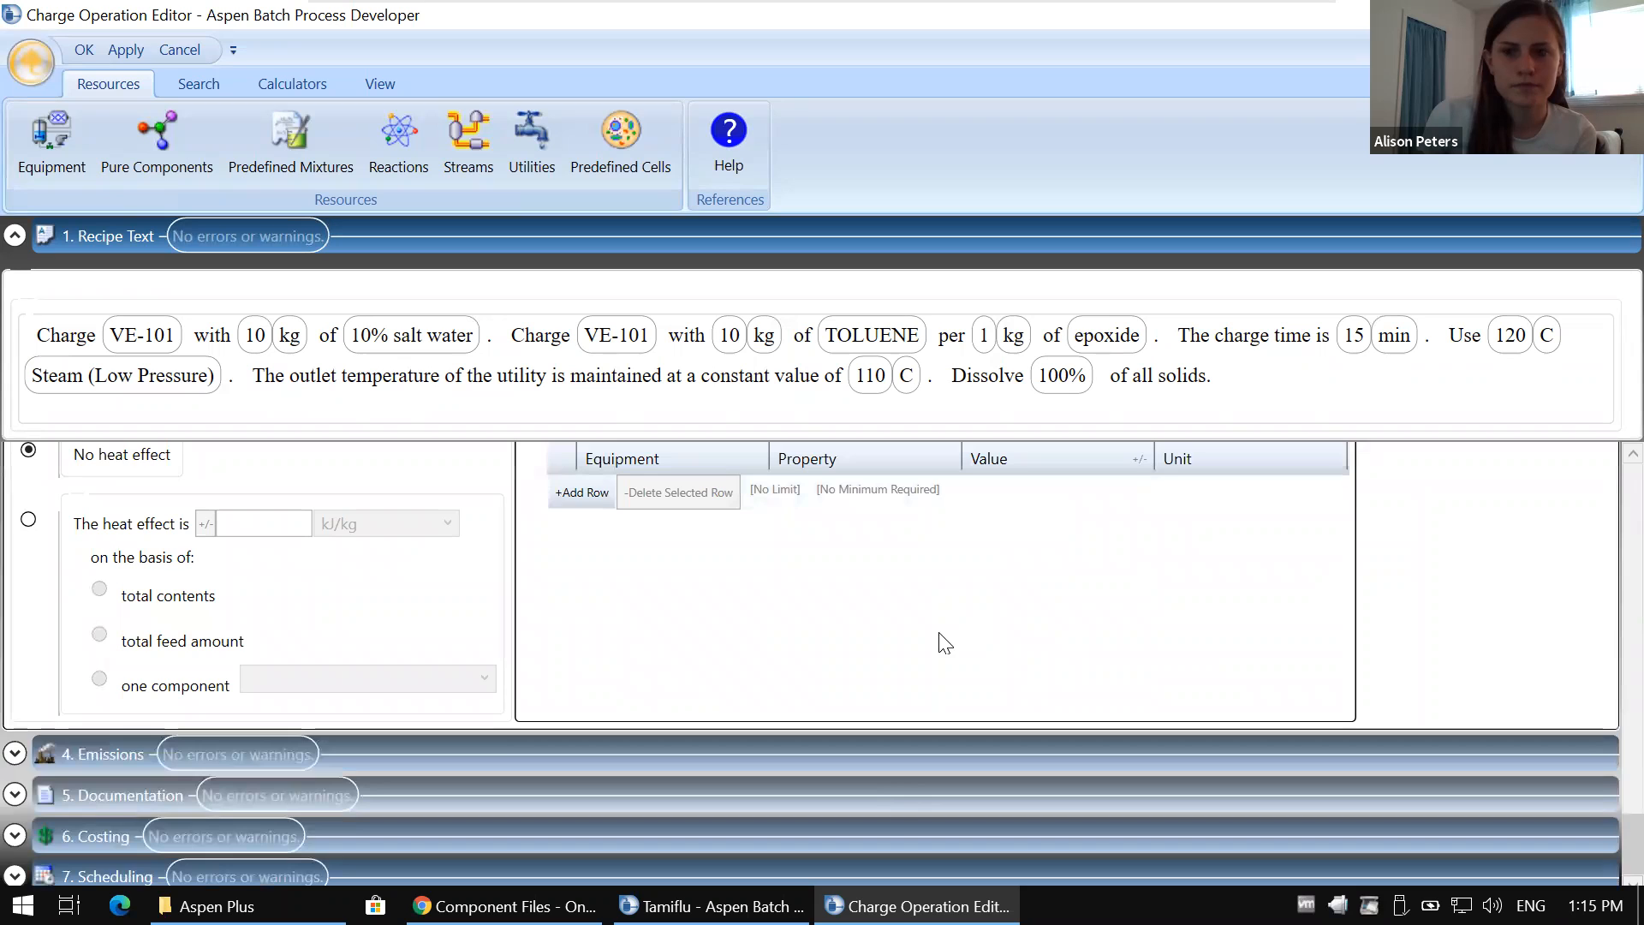
scroll(856, 639, up, 7)
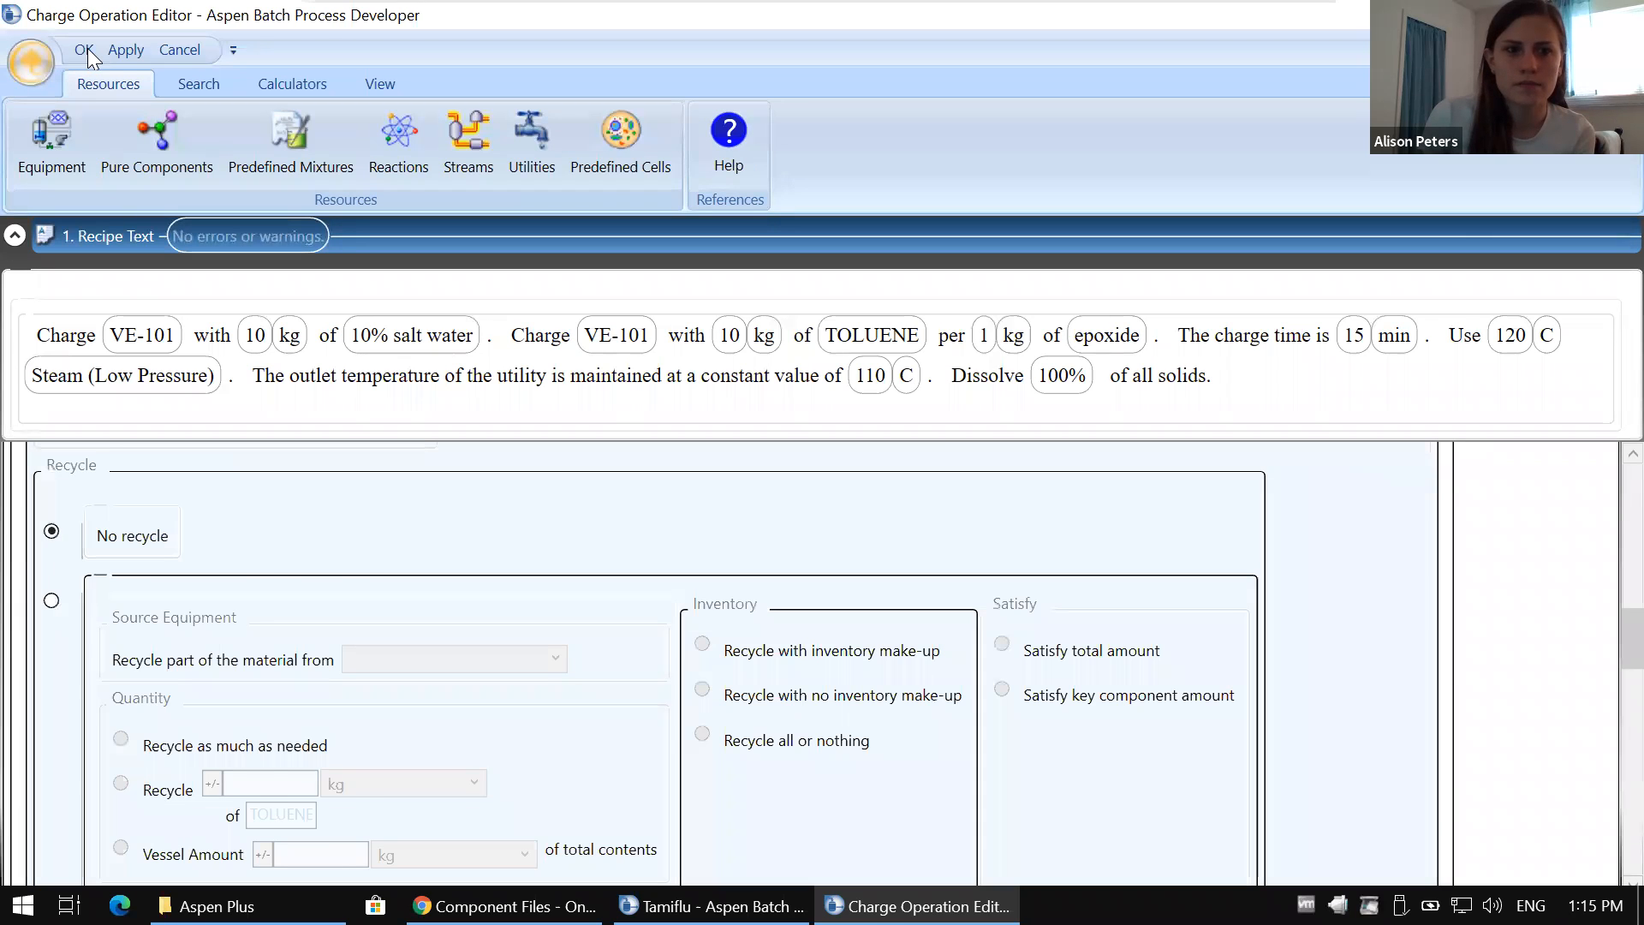
click(86, 50)
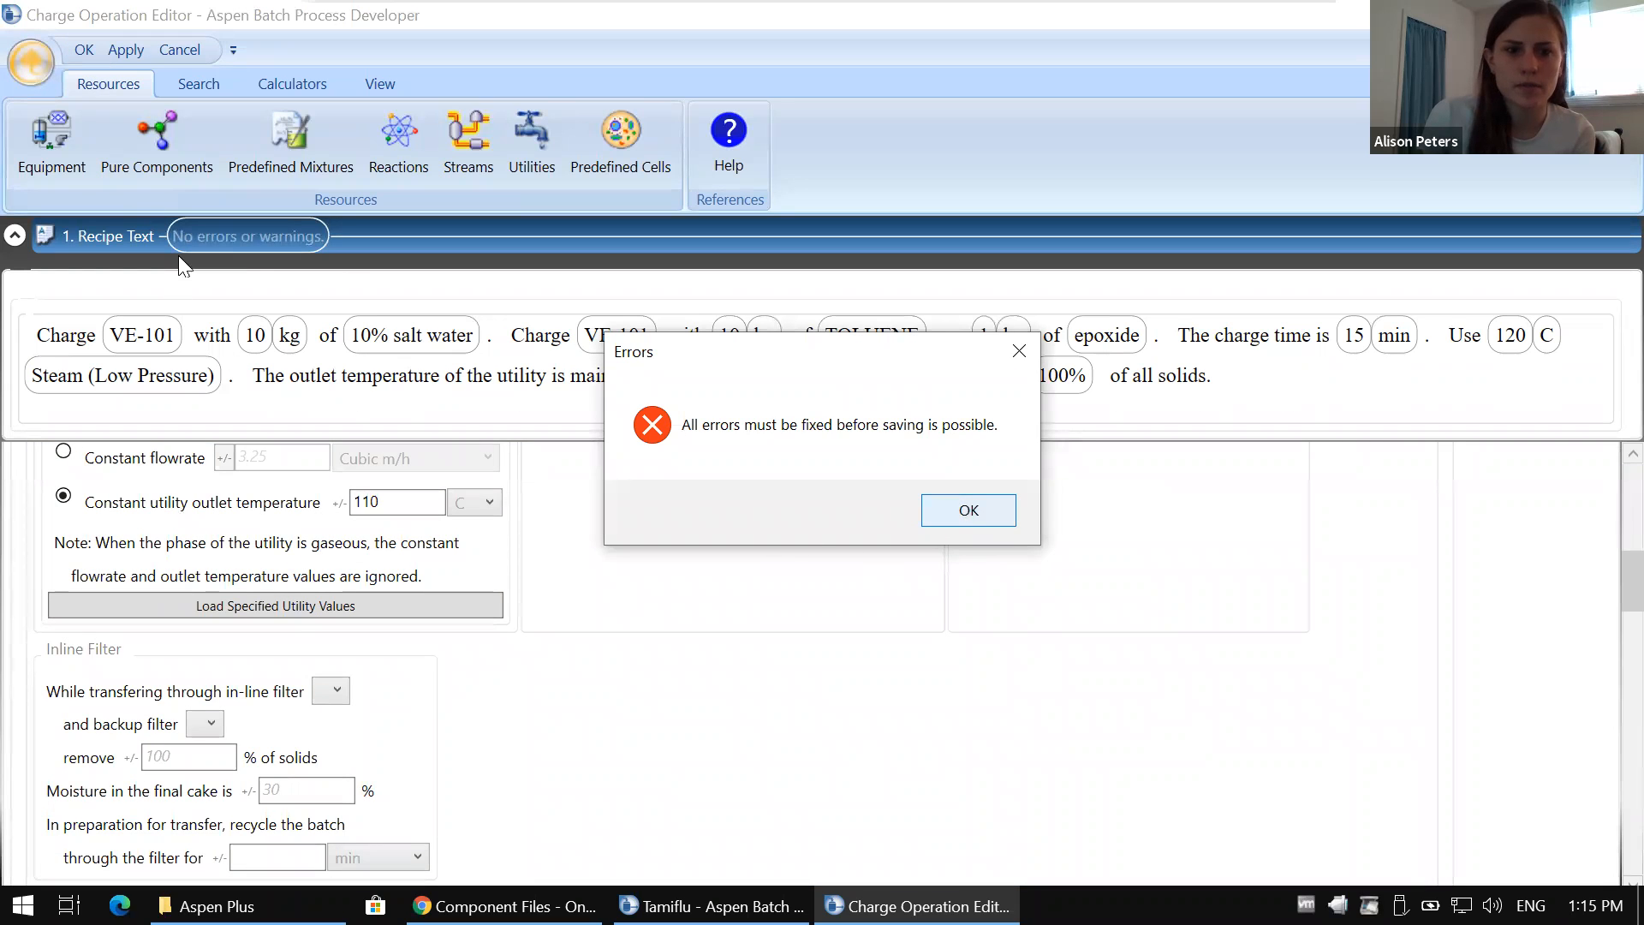
key(Return)
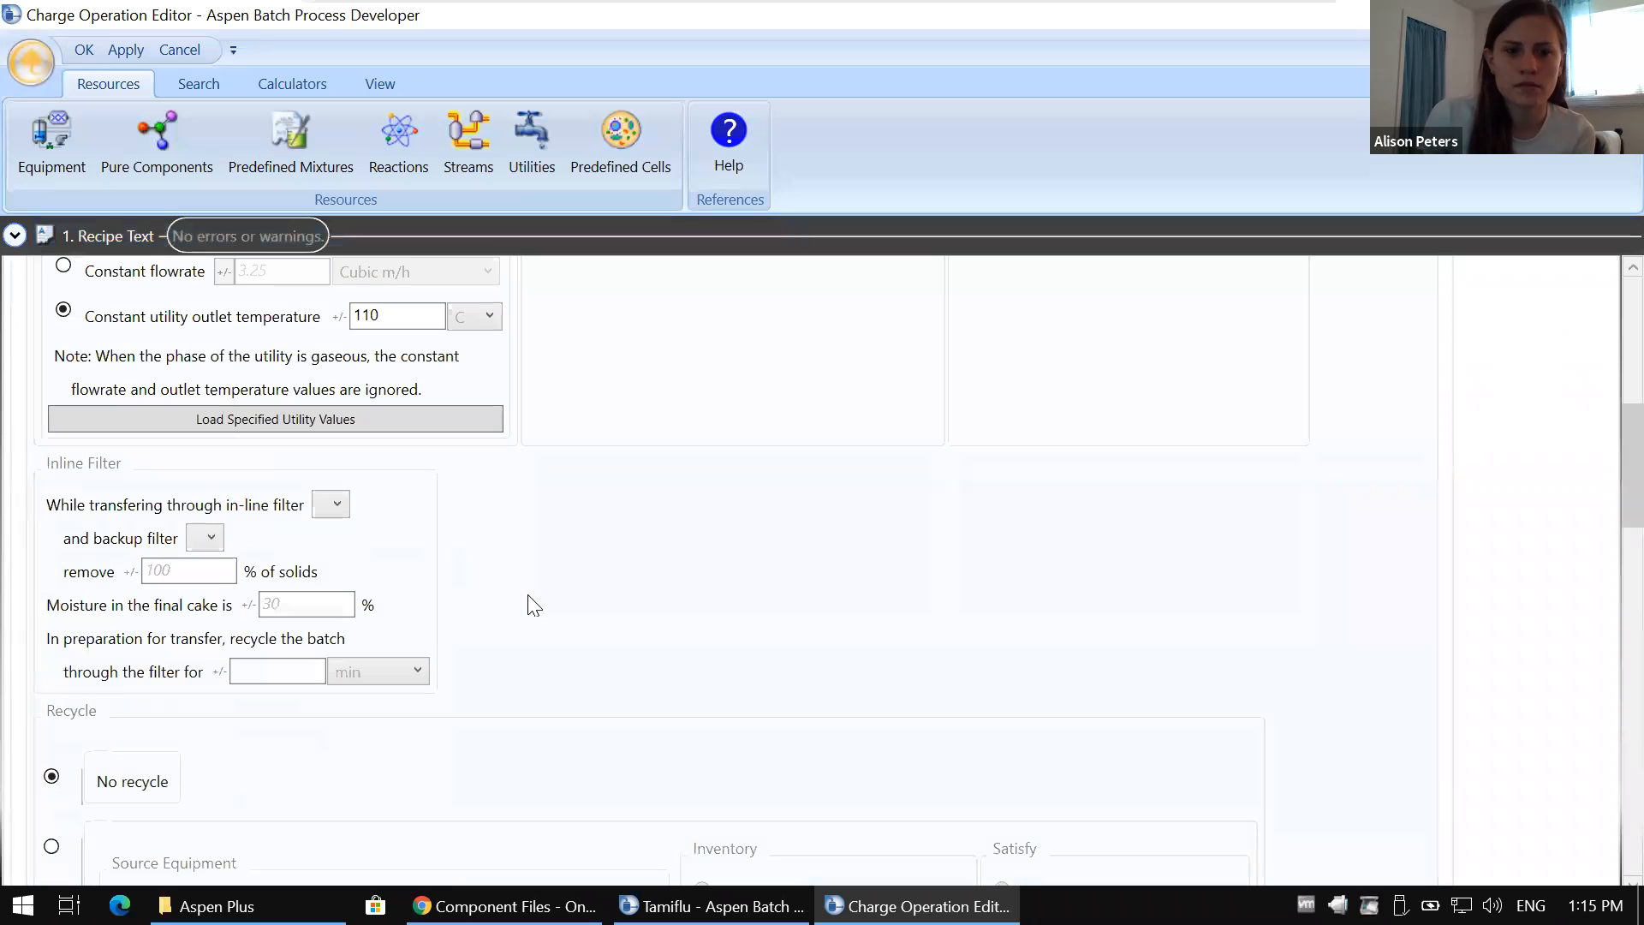
Step: Clear the utility selection for the toluene charge and try to blank the heat exchanger's flow configuration
scroll(334, 588, up, 2)
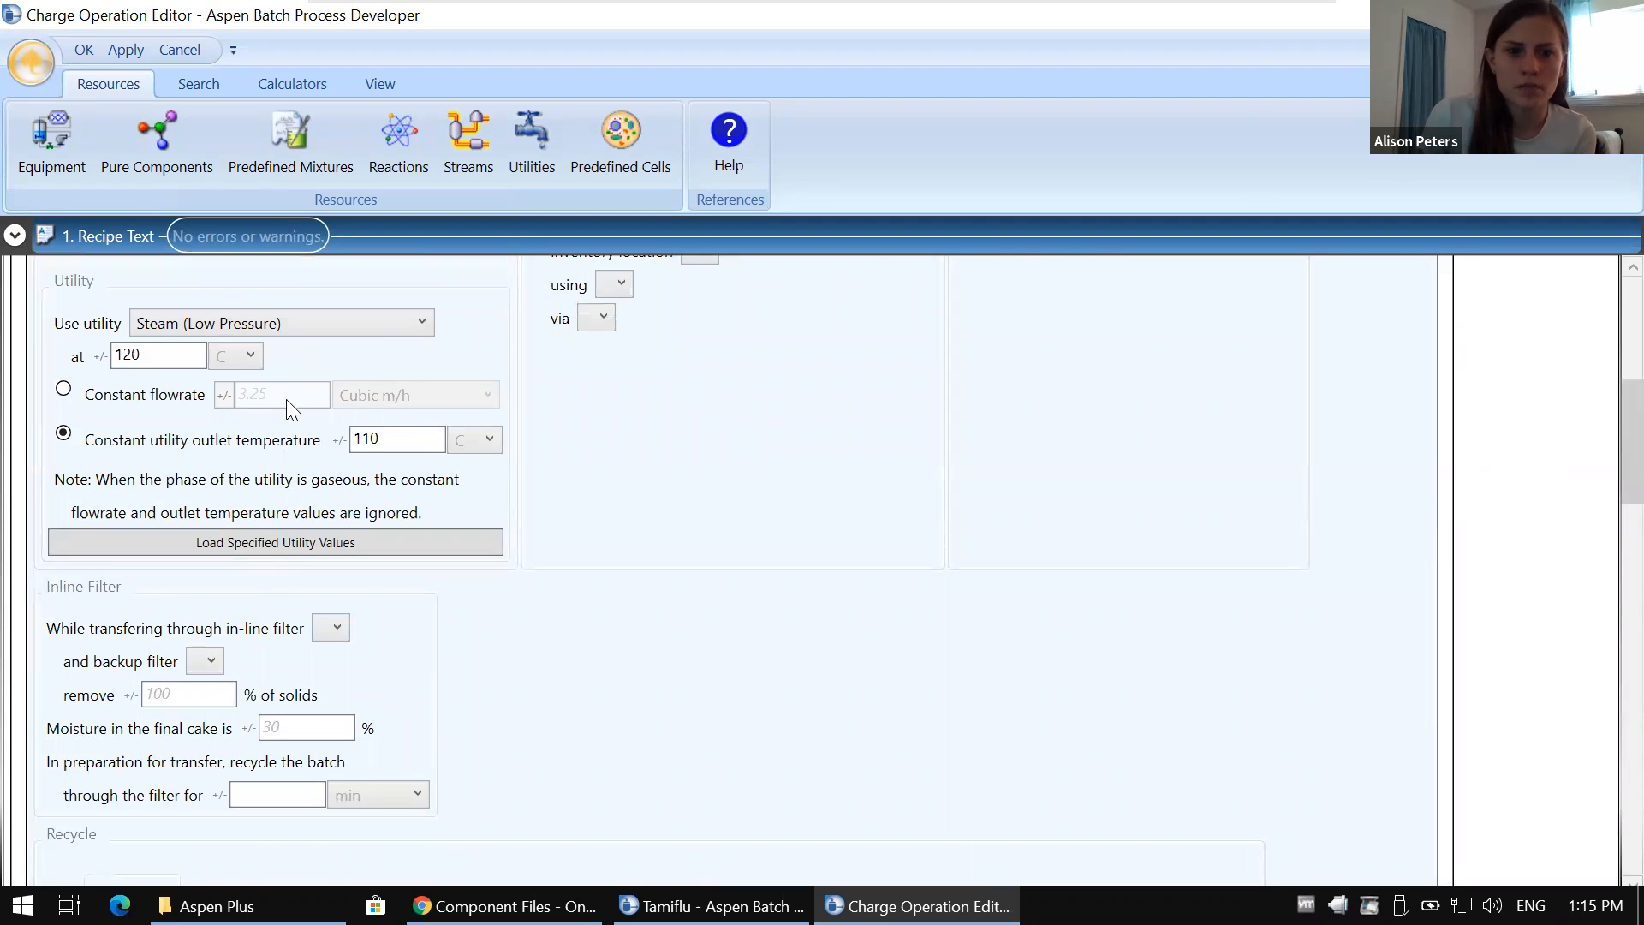
scroll(288, 407, up, 2)
scroll(285, 478, up, 2)
click(282, 458)
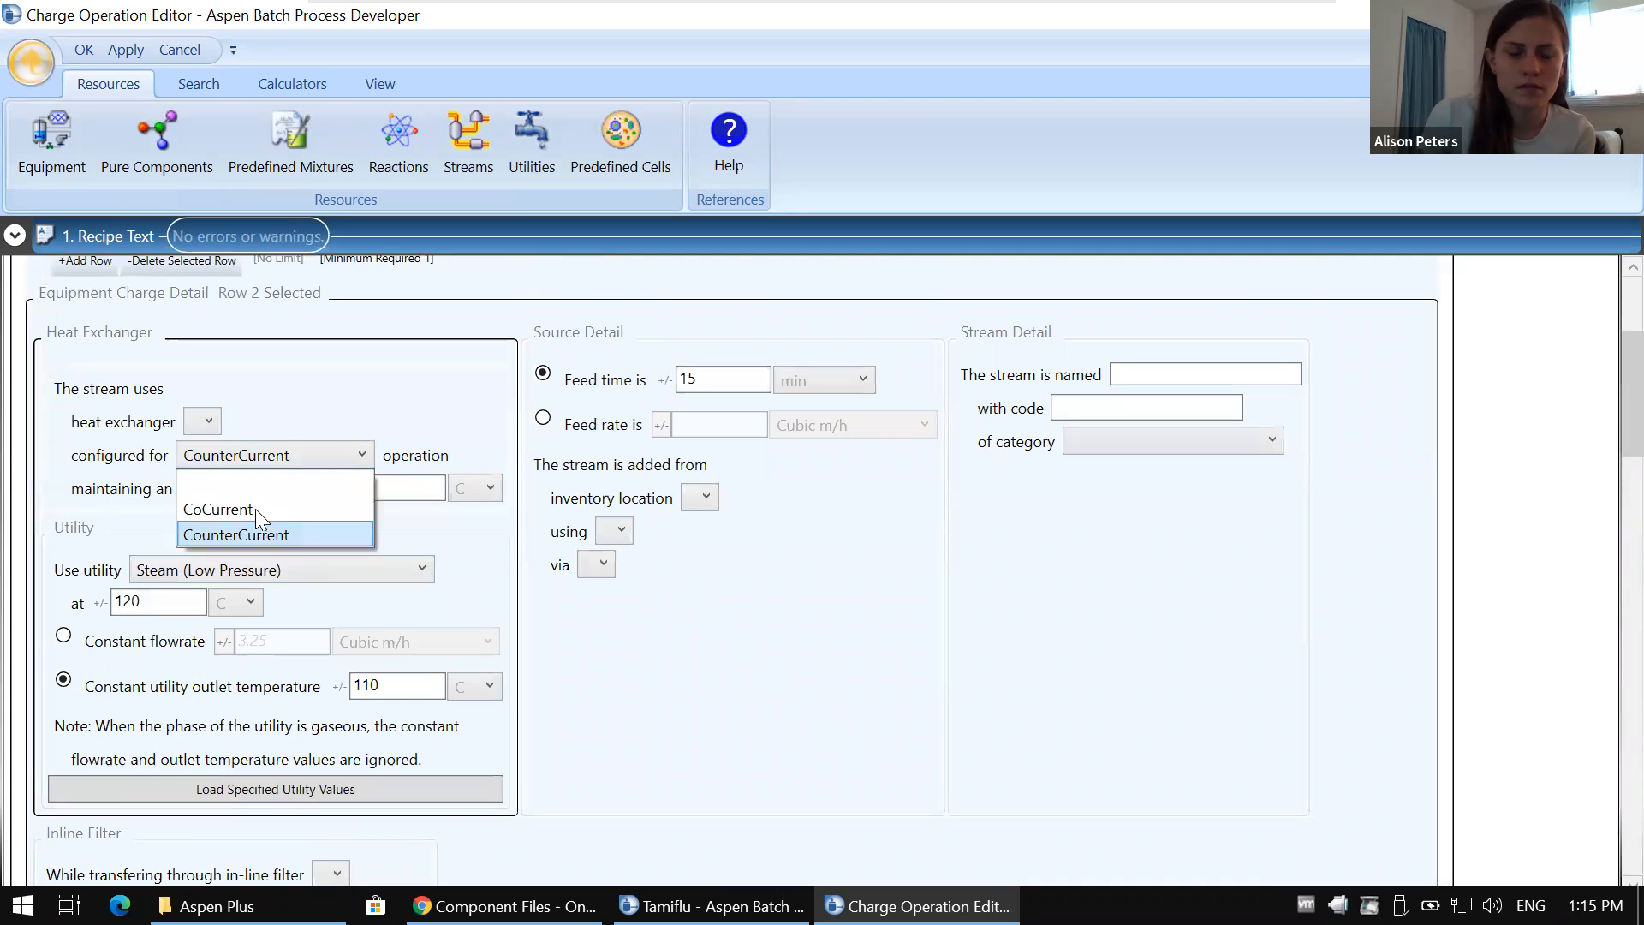
click(262, 534)
click(274, 571)
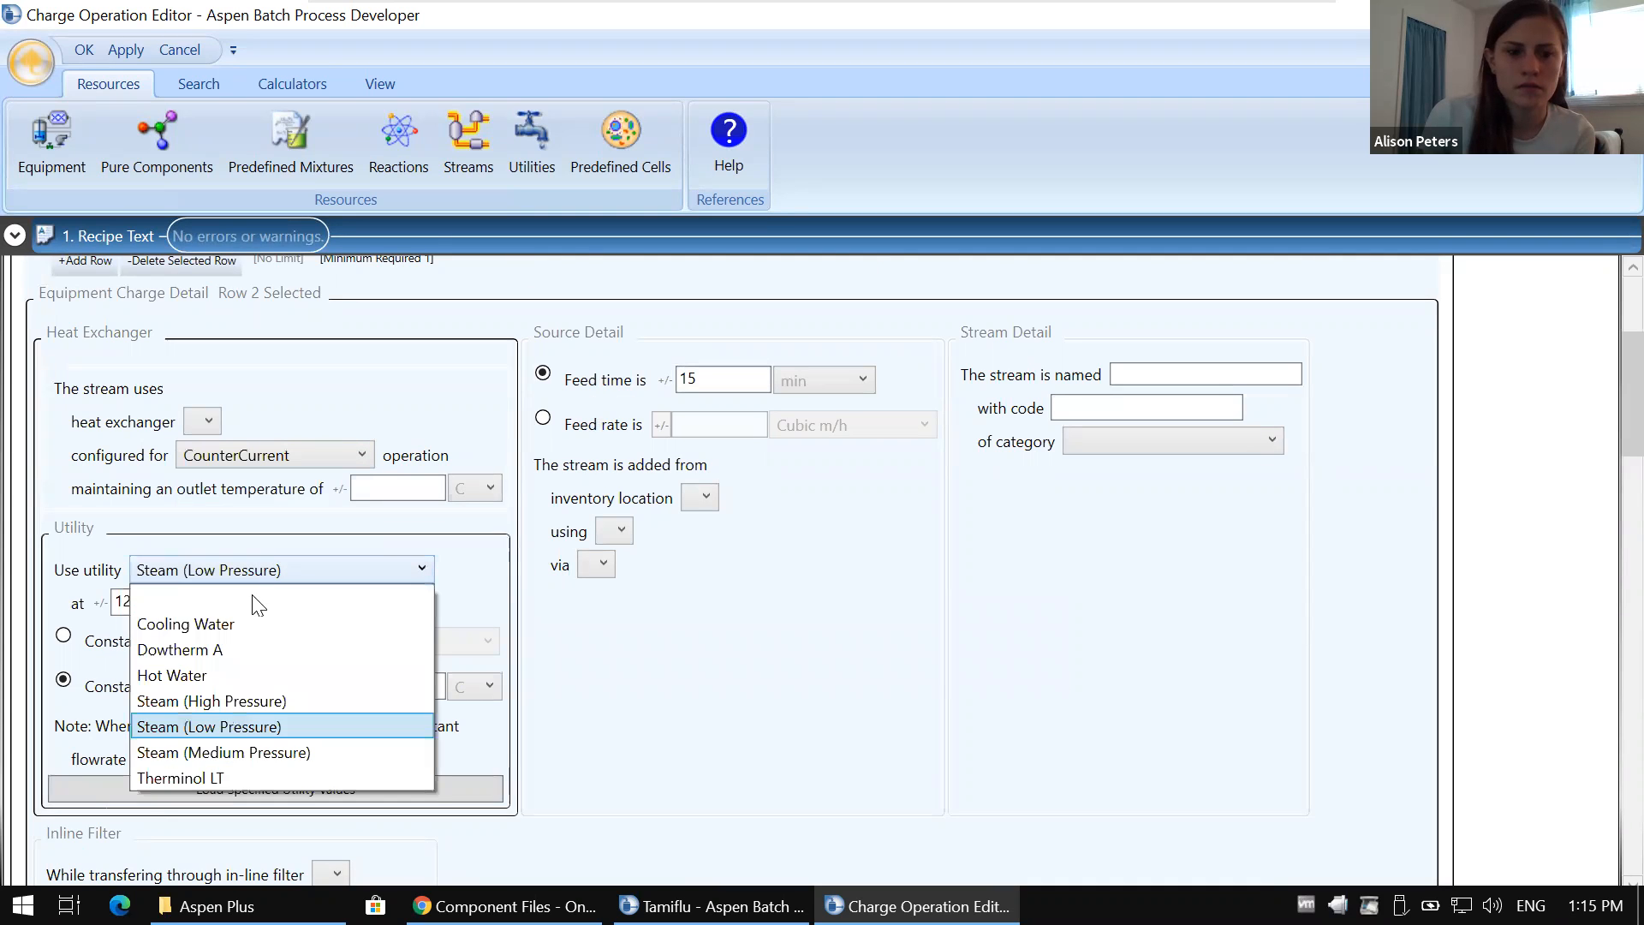
click(250, 597)
click(260, 454)
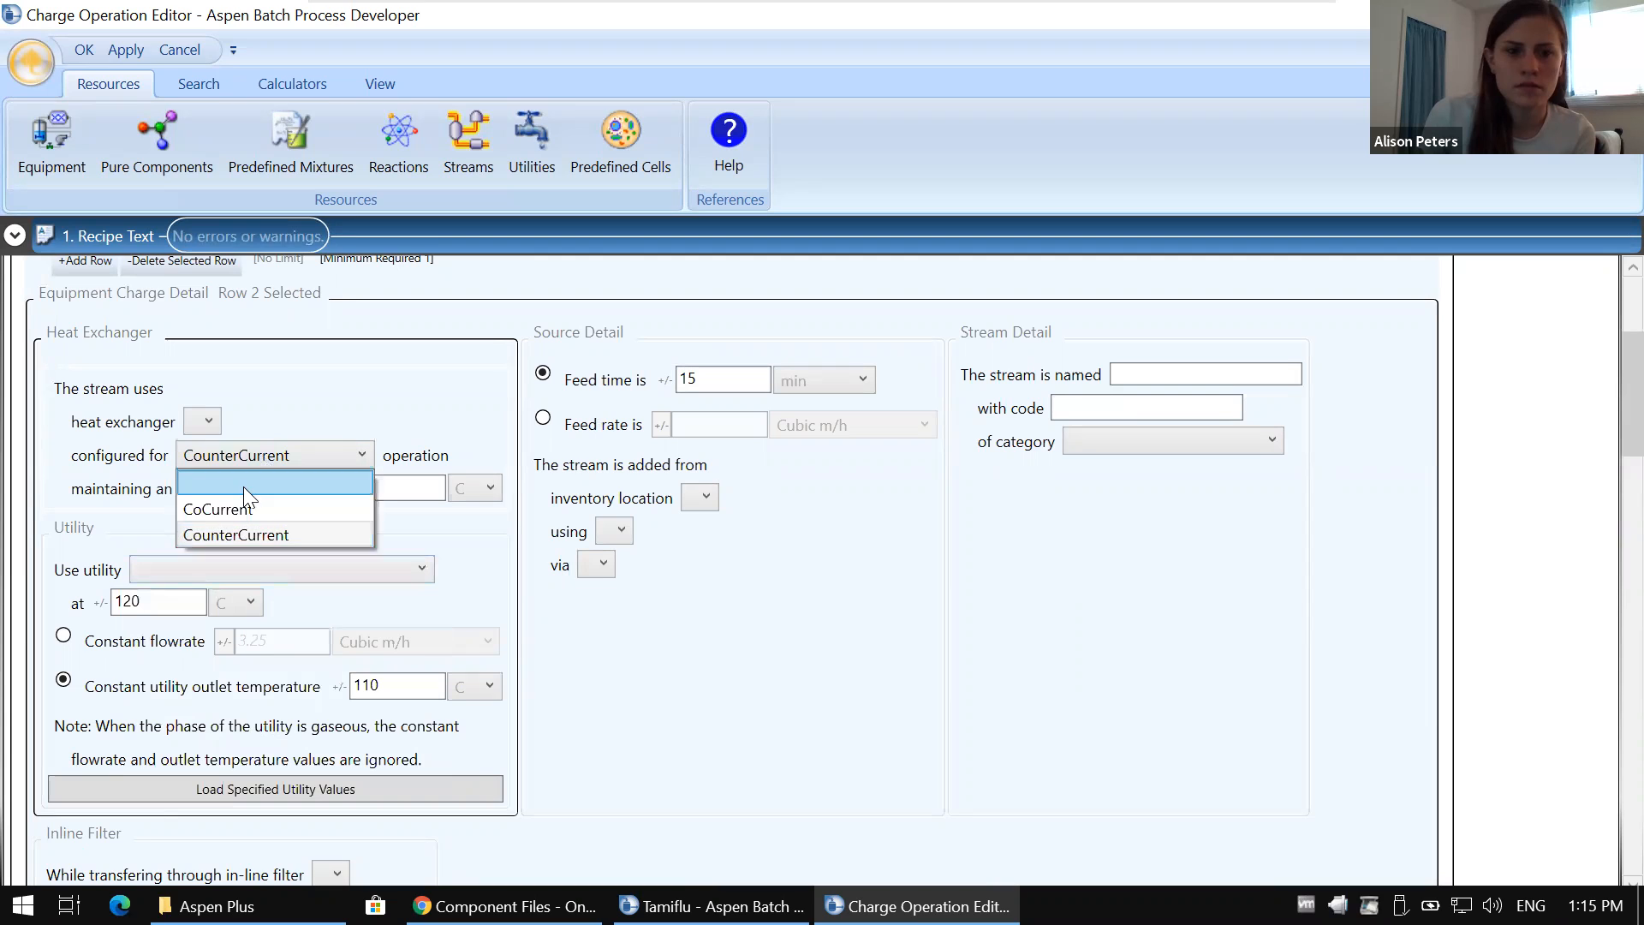
click(244, 487)
Step: Remove the utility's supply temperature and constant outlet temperature values, and try to save the Charge operation
drag(176, 602, 19, 602)
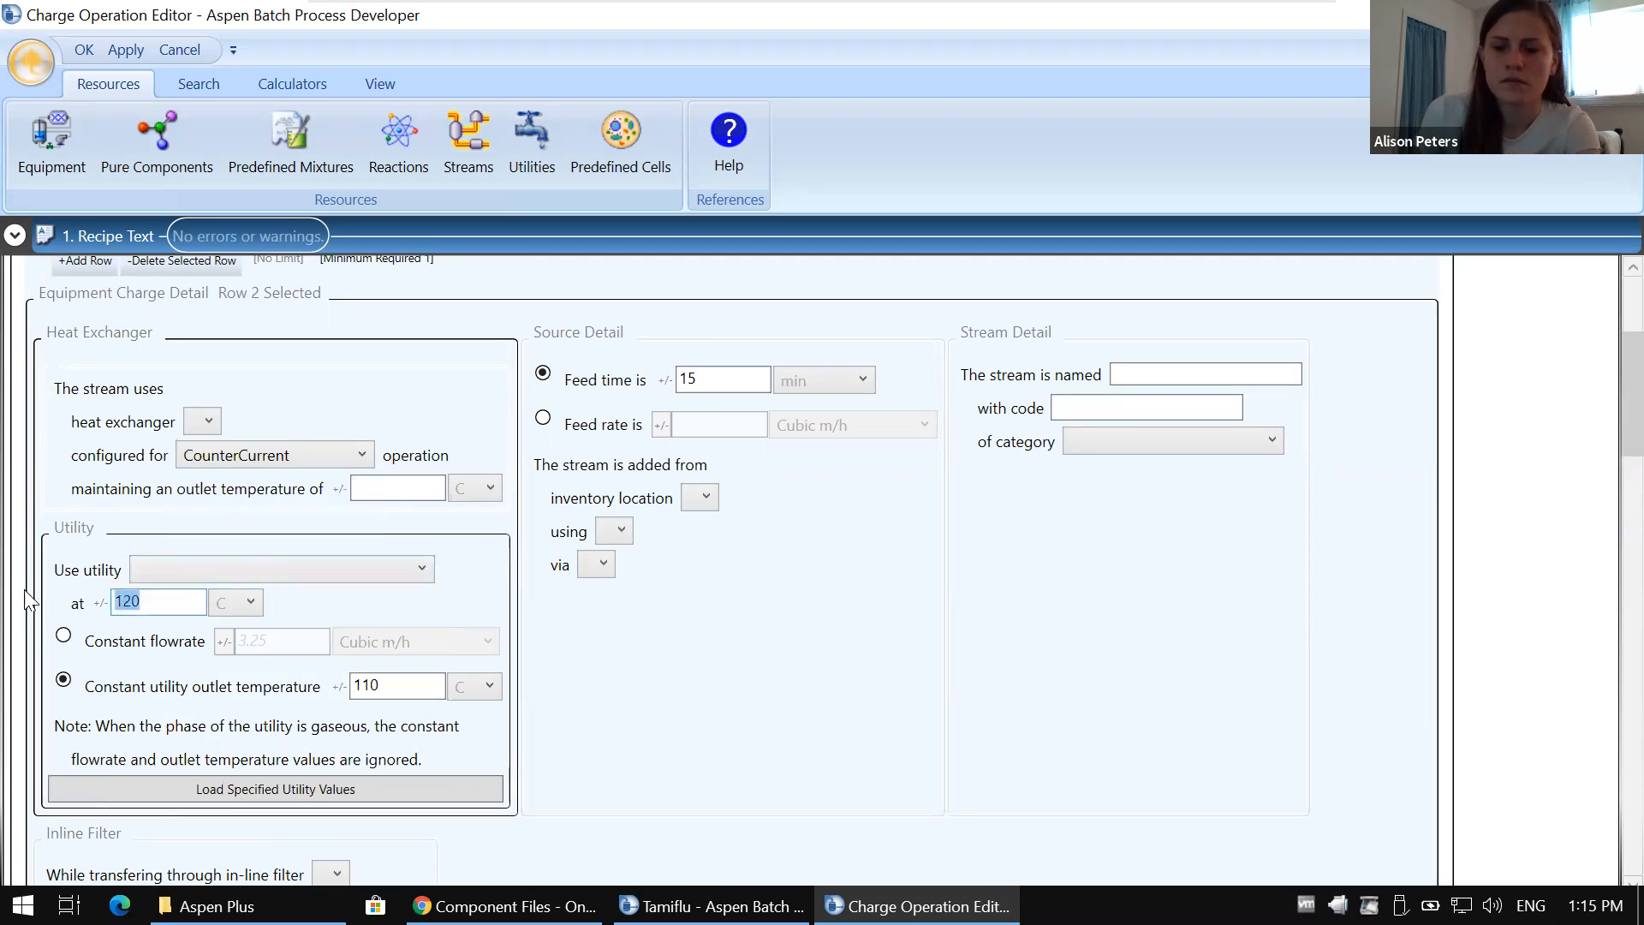
key(BackSpace)
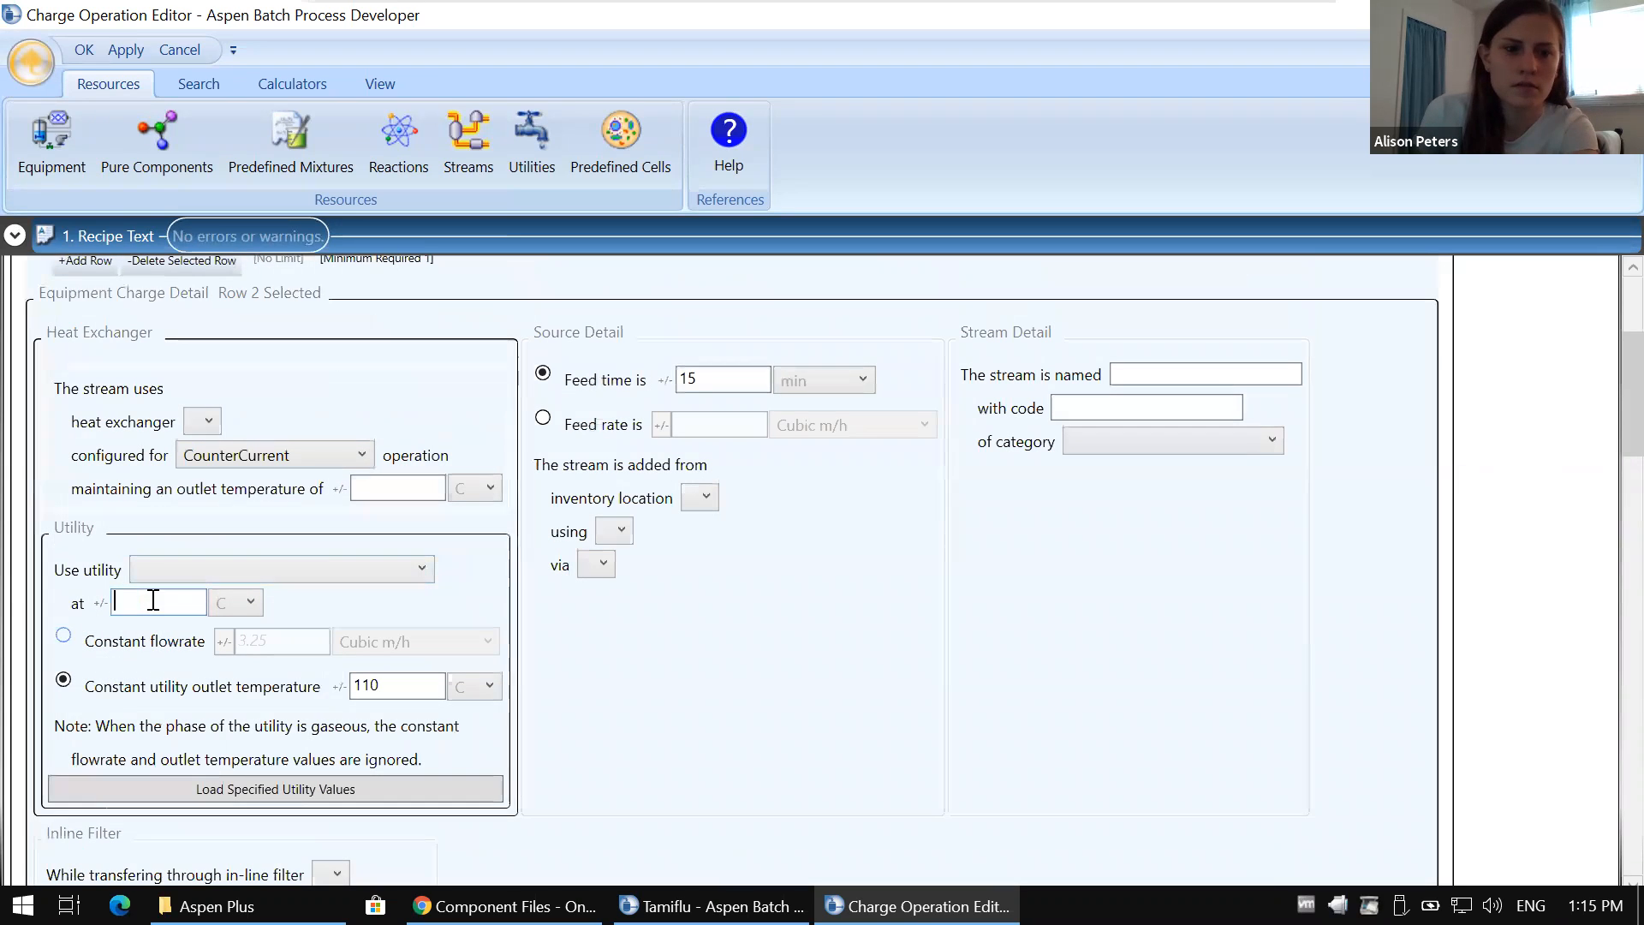
drag(377, 685, 270, 687)
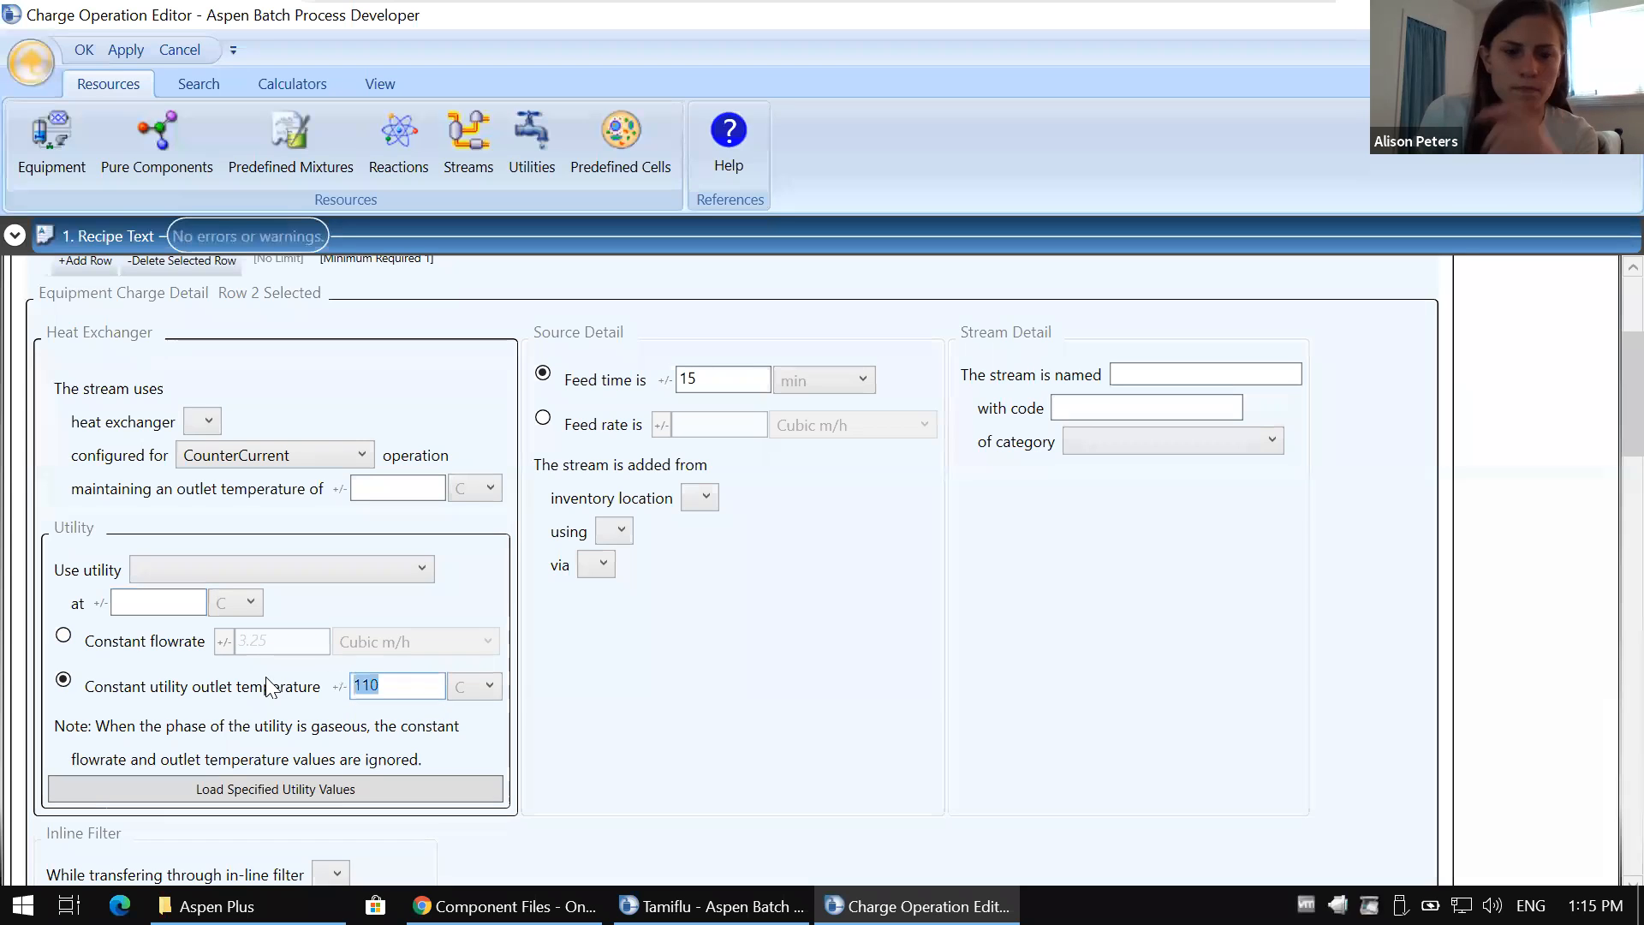
key(BackSpace)
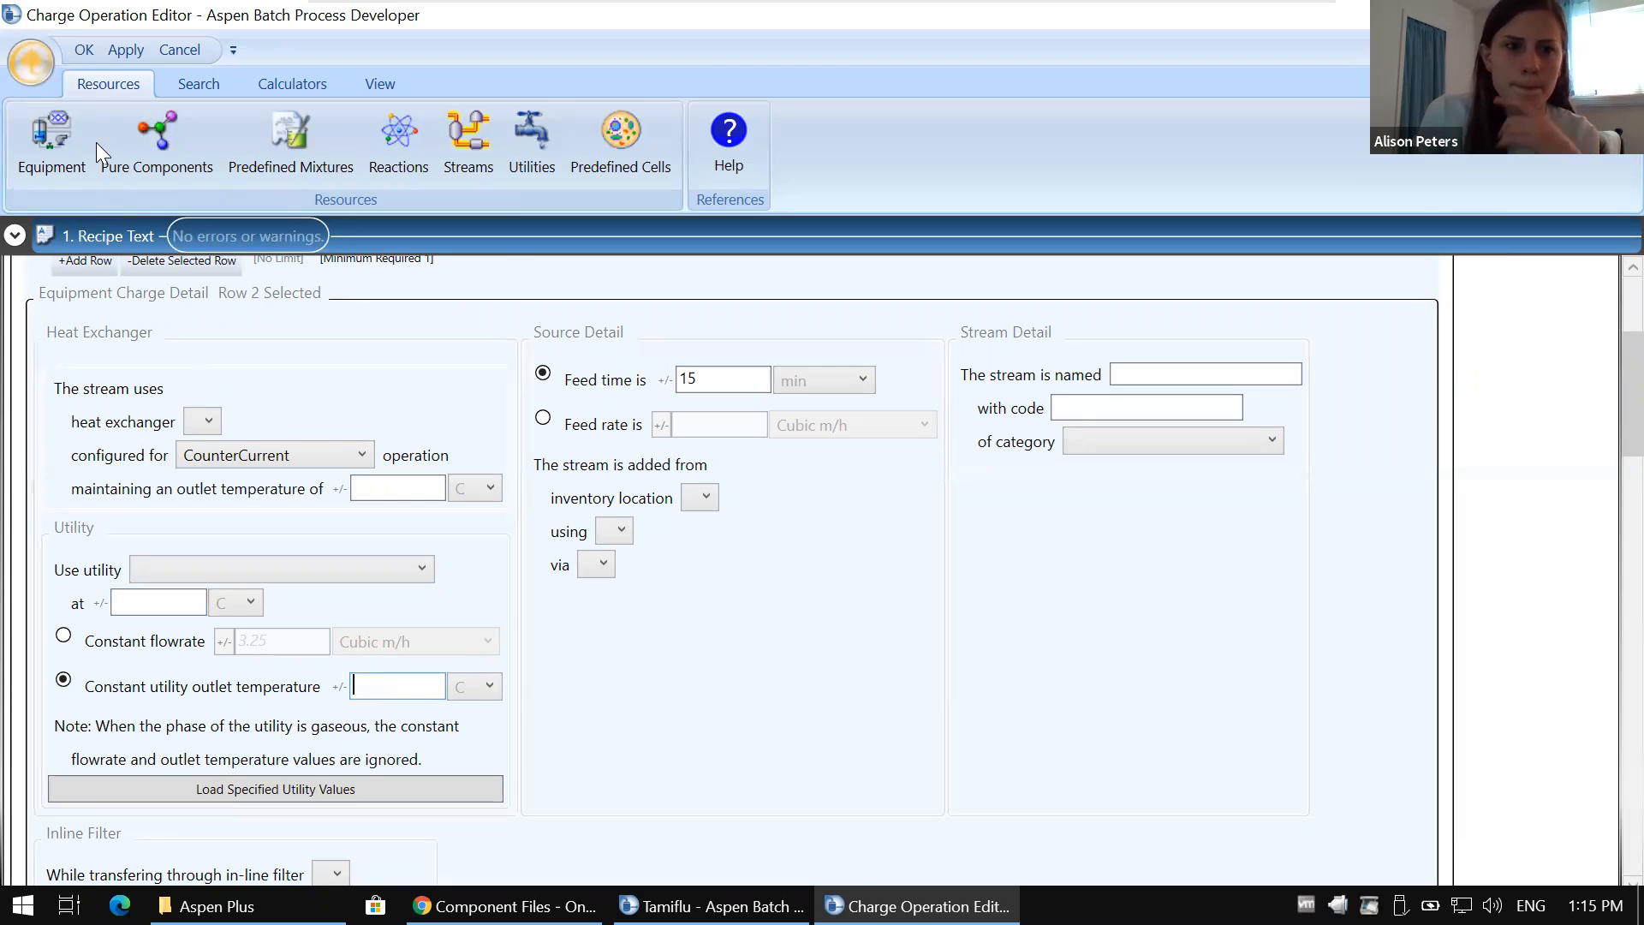
click(81, 45)
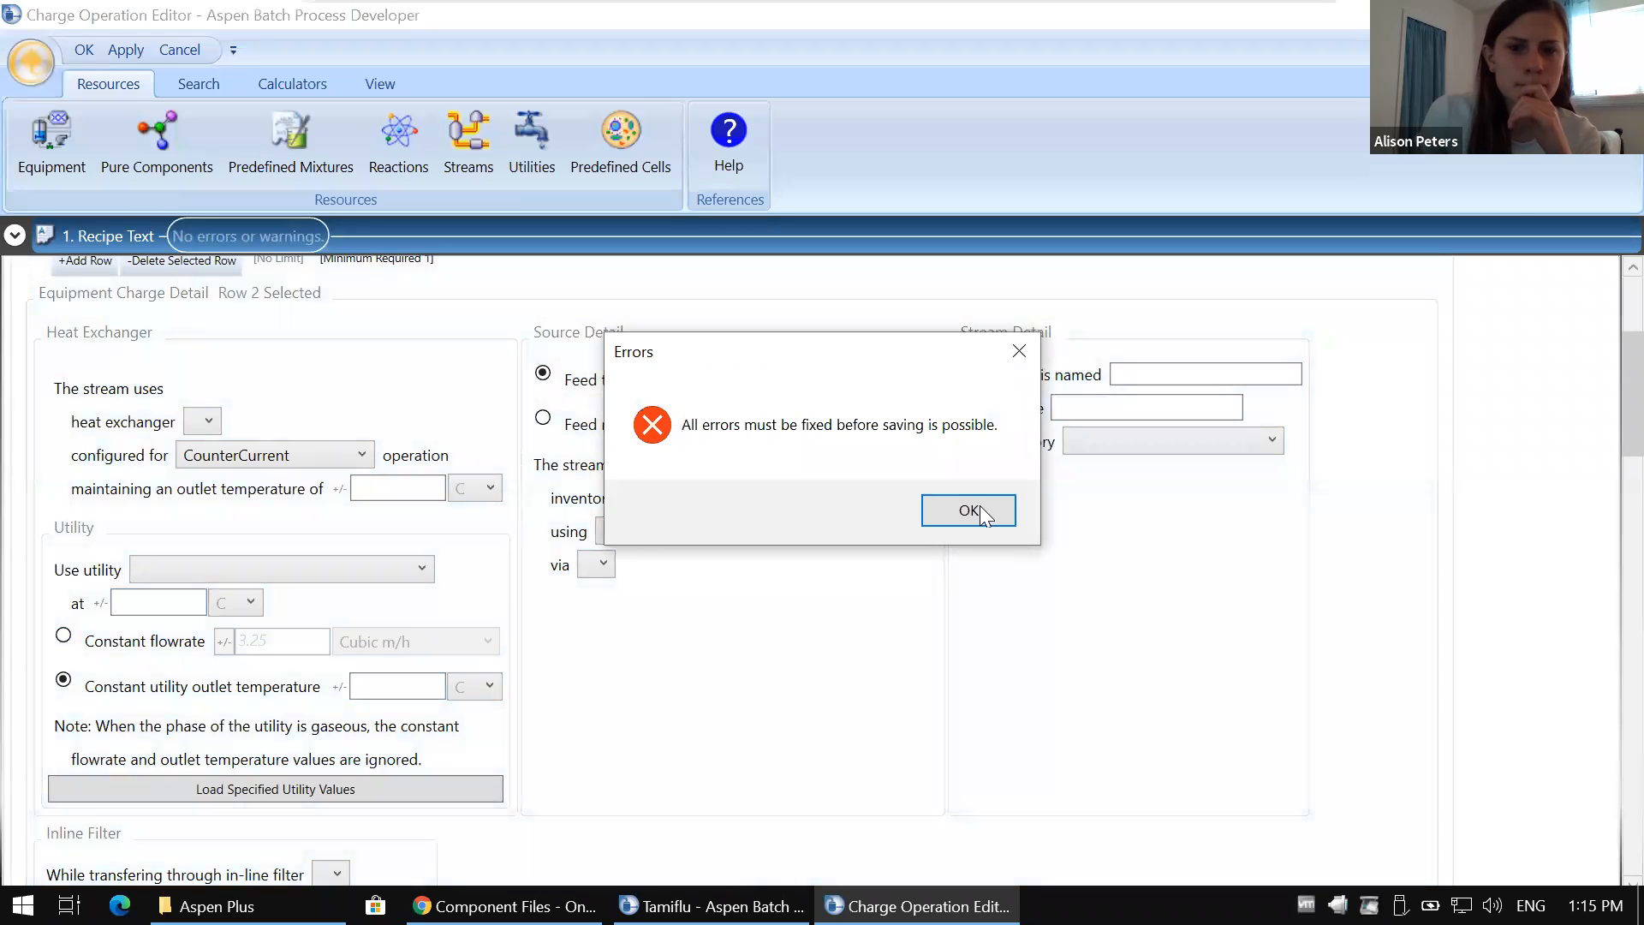
click(968, 510)
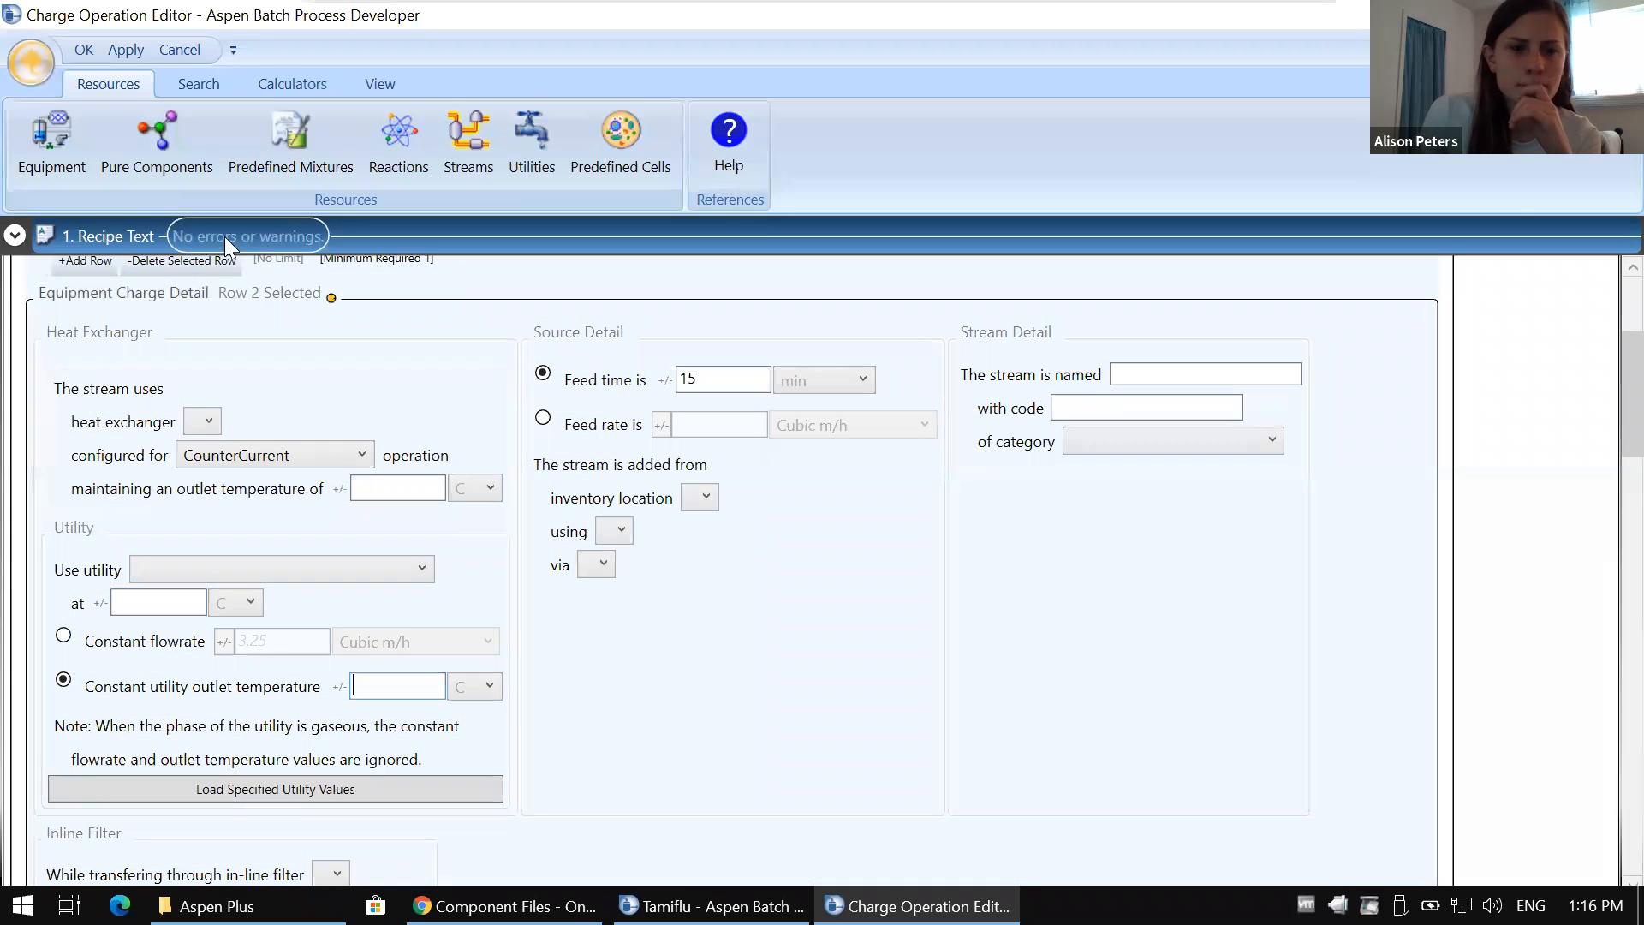
Step: Check the Charge operation's recipe text and expand the error details for its model values
click(17, 237)
click(17, 236)
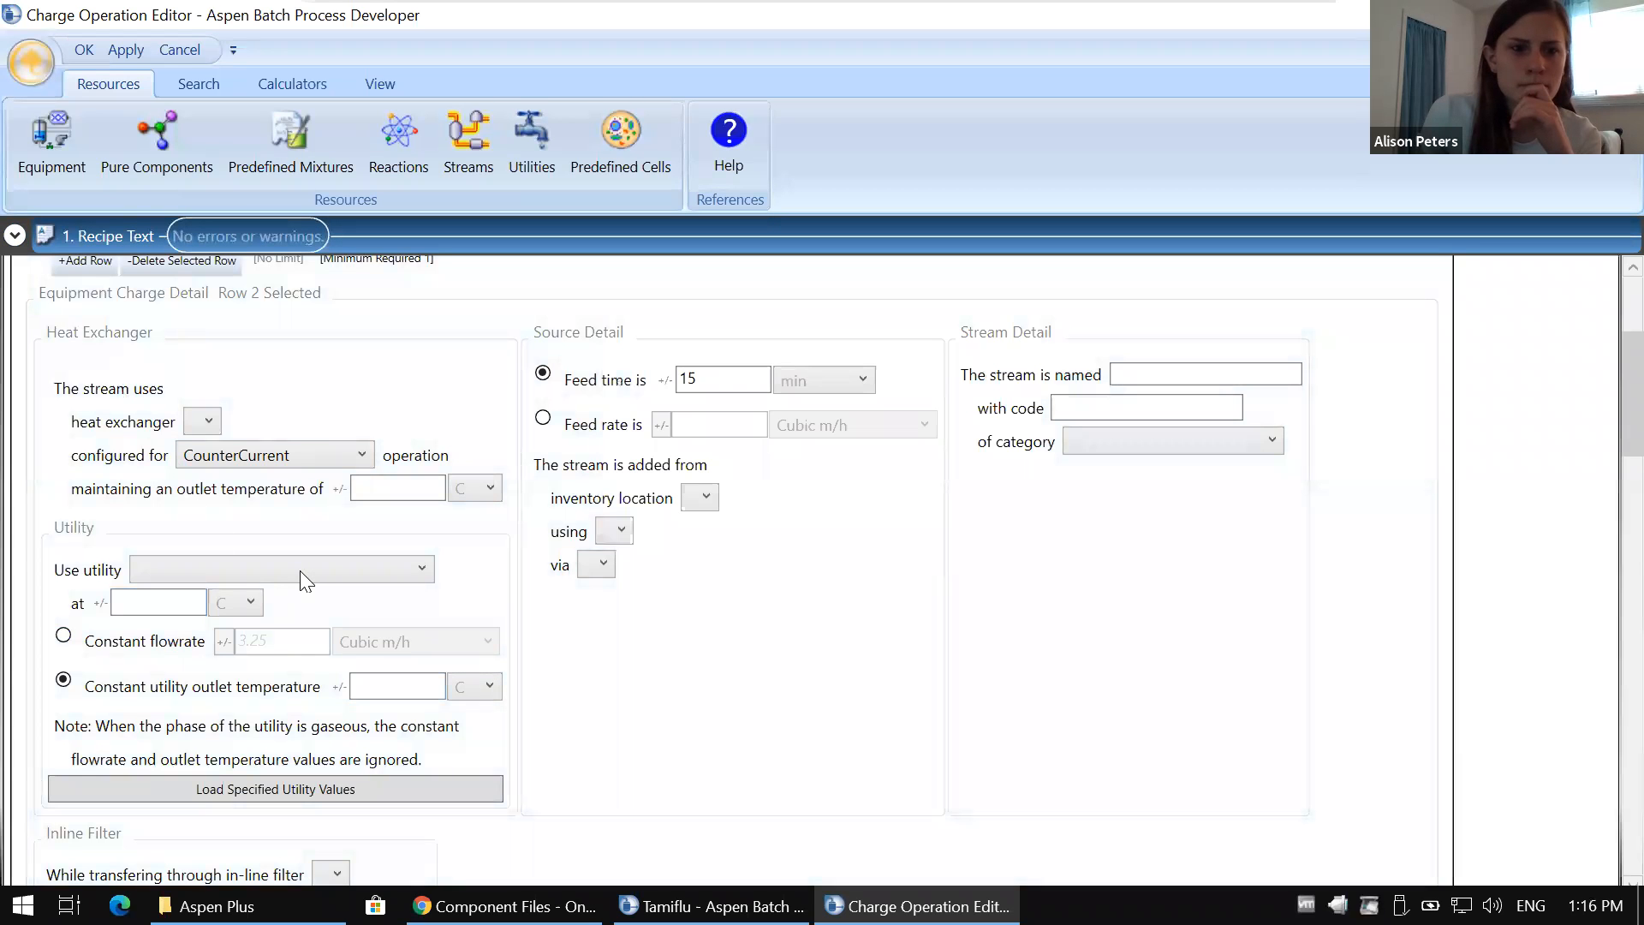
scroll(48, 385, down, 1)
scroll(49, 394, down, 1)
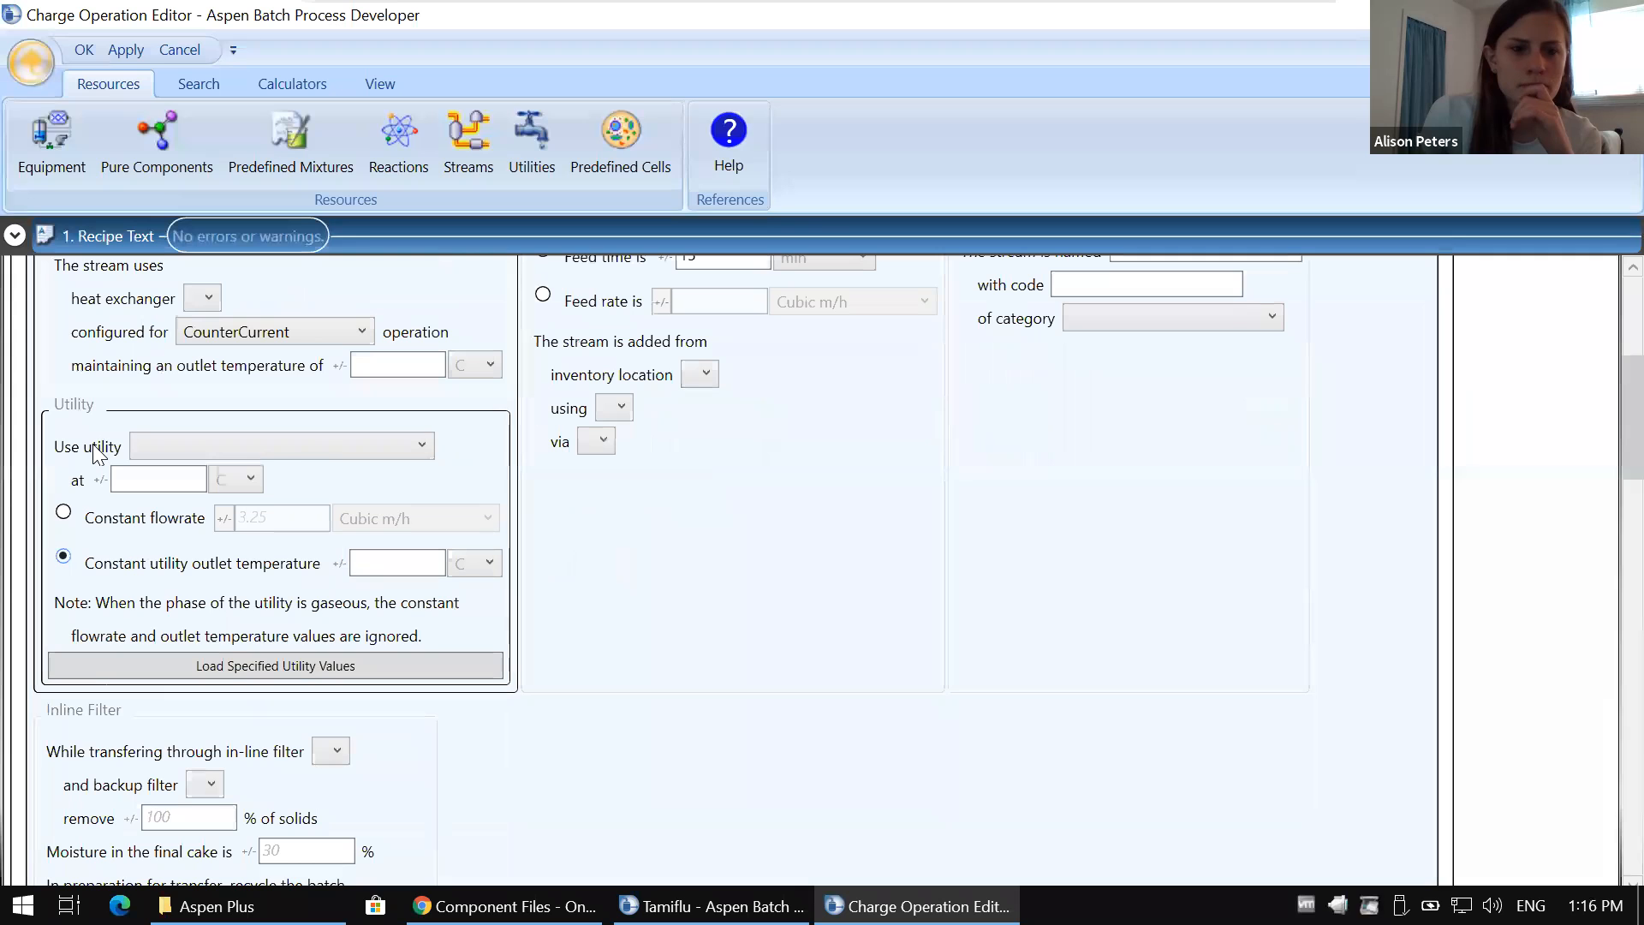
scroll(104, 457, up, 1)
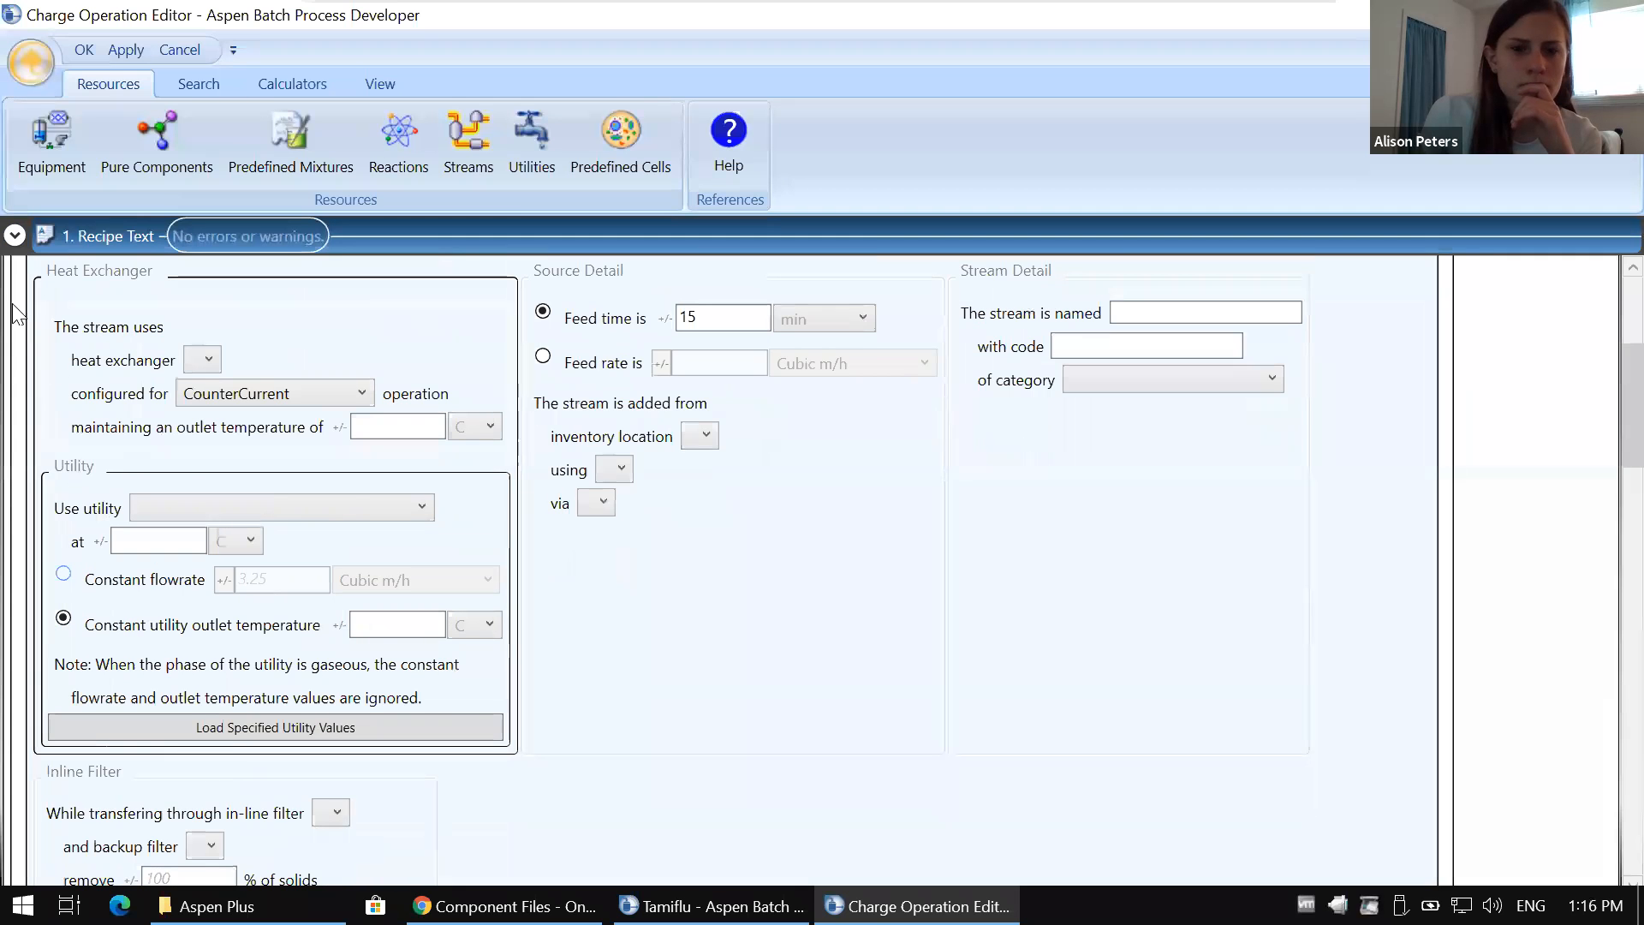
scroll(15, 247, up, 5)
click(16, 238)
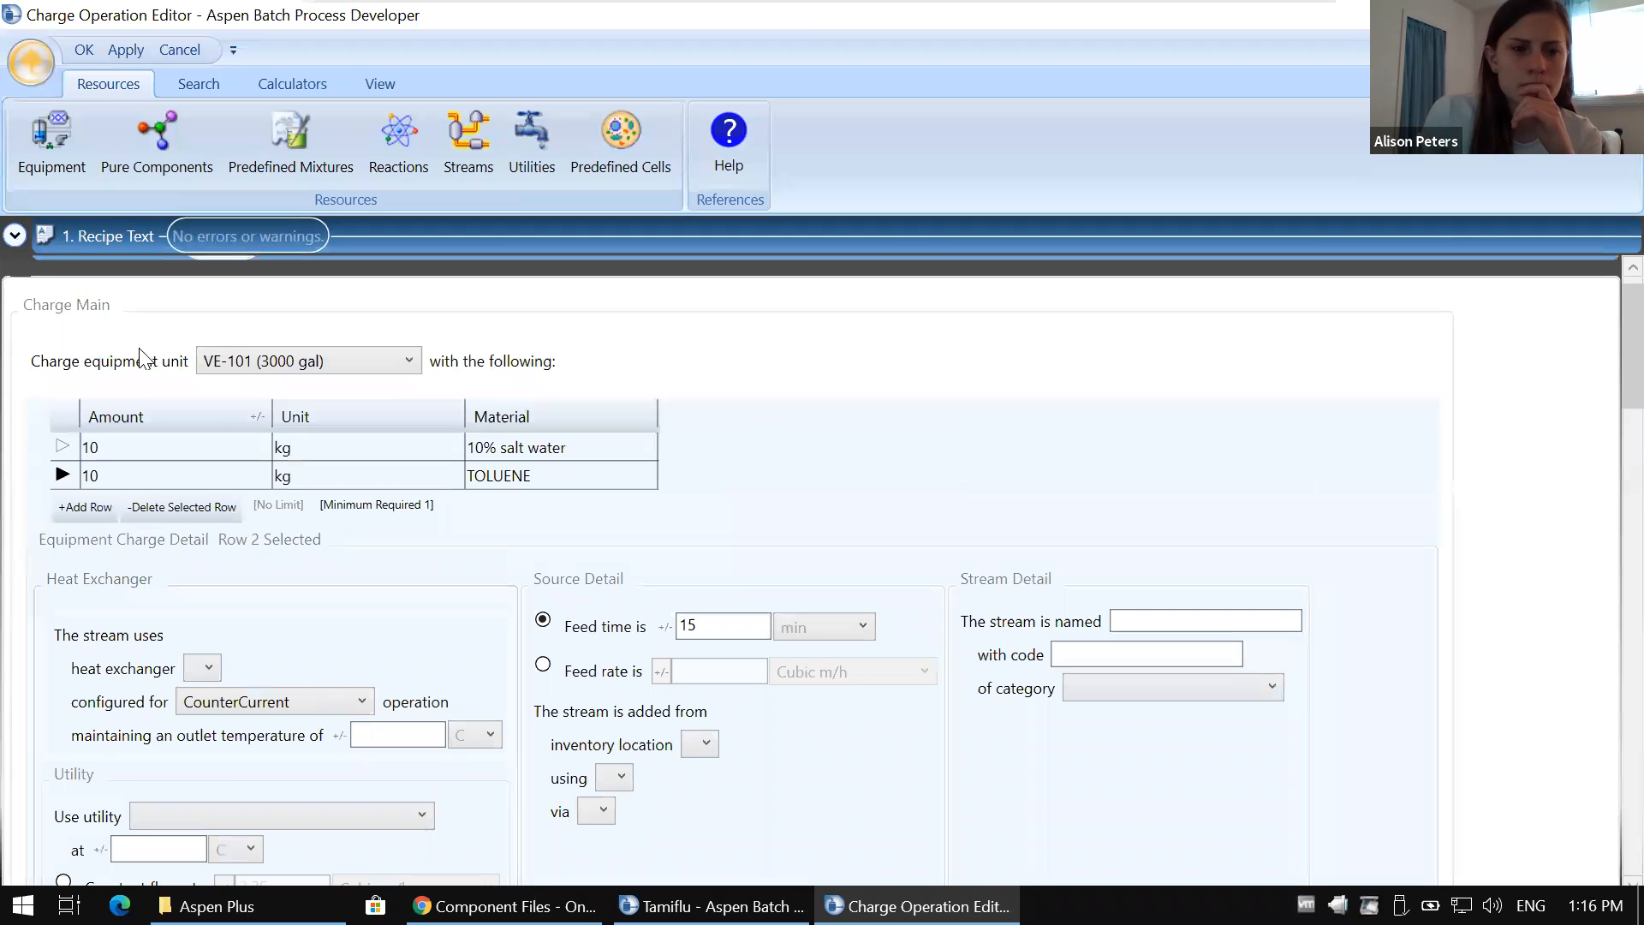
scroll(585, 578, up, 1)
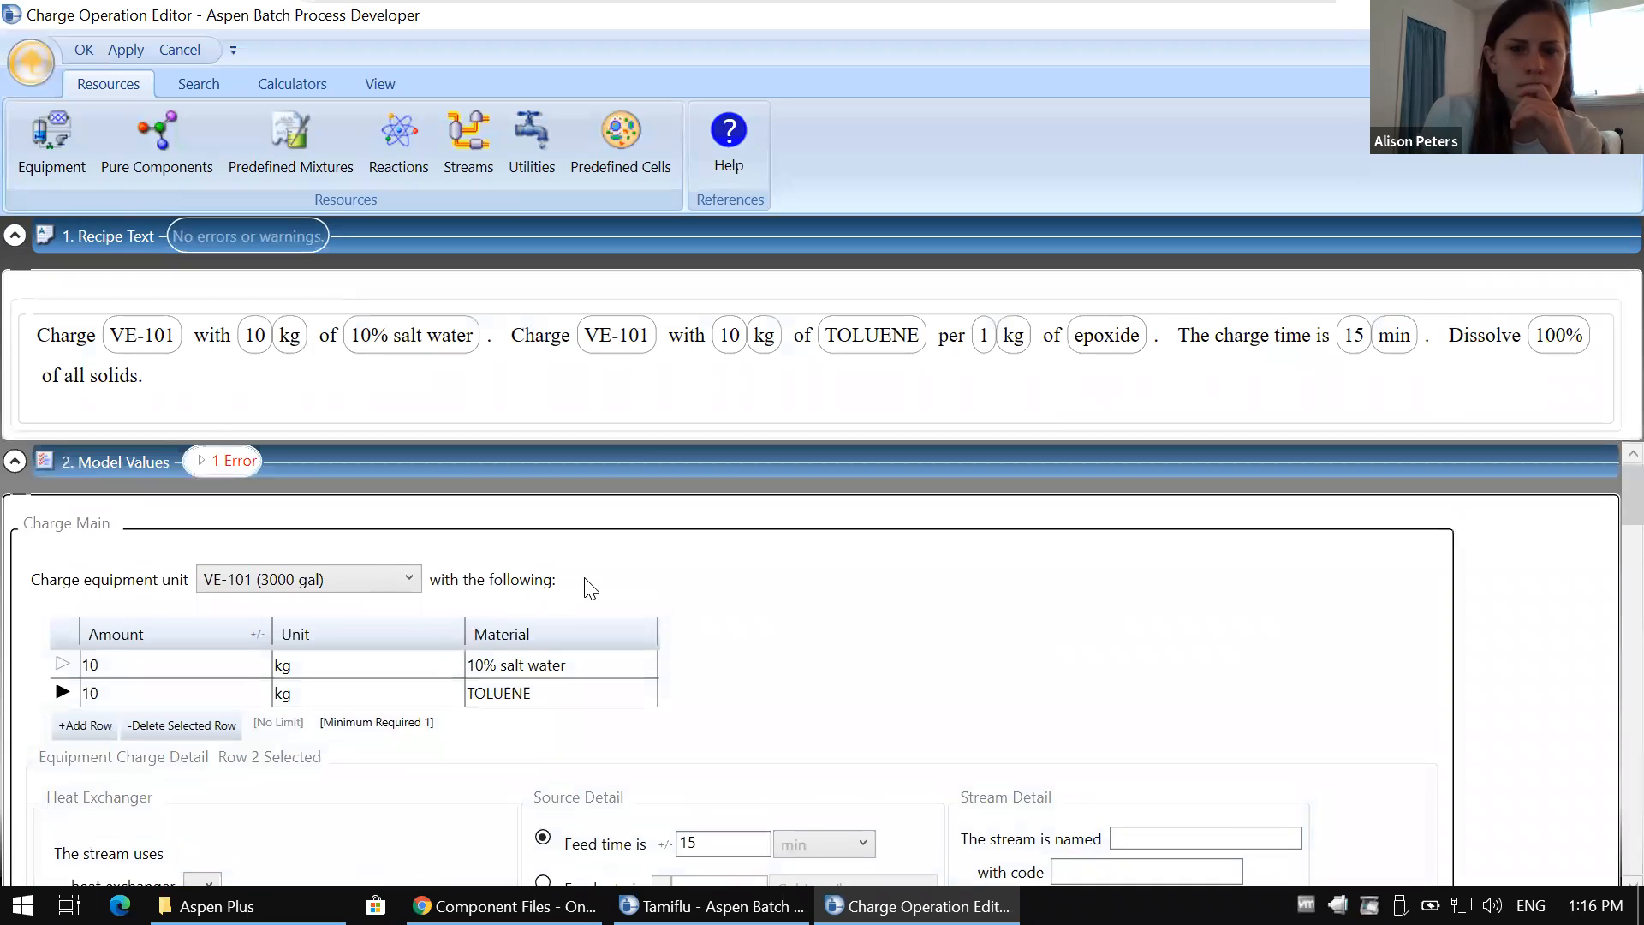
click(227, 469)
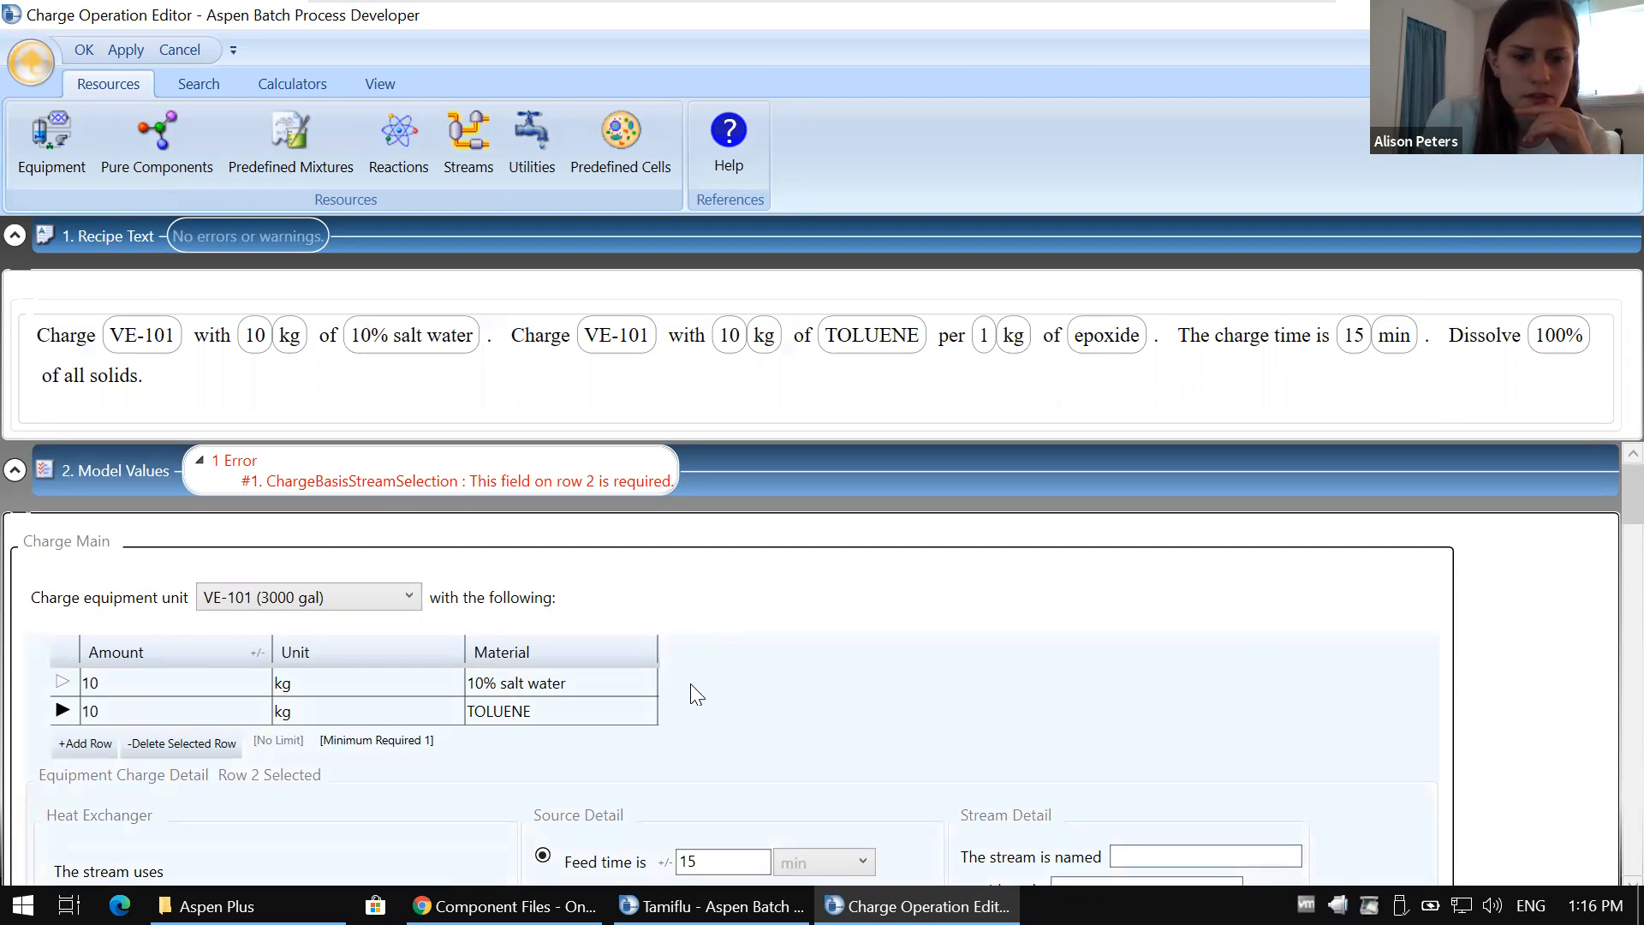
Step: Set the toluene charge to no charge basis and save the Charge operation
scroll(690, 704, down, 10)
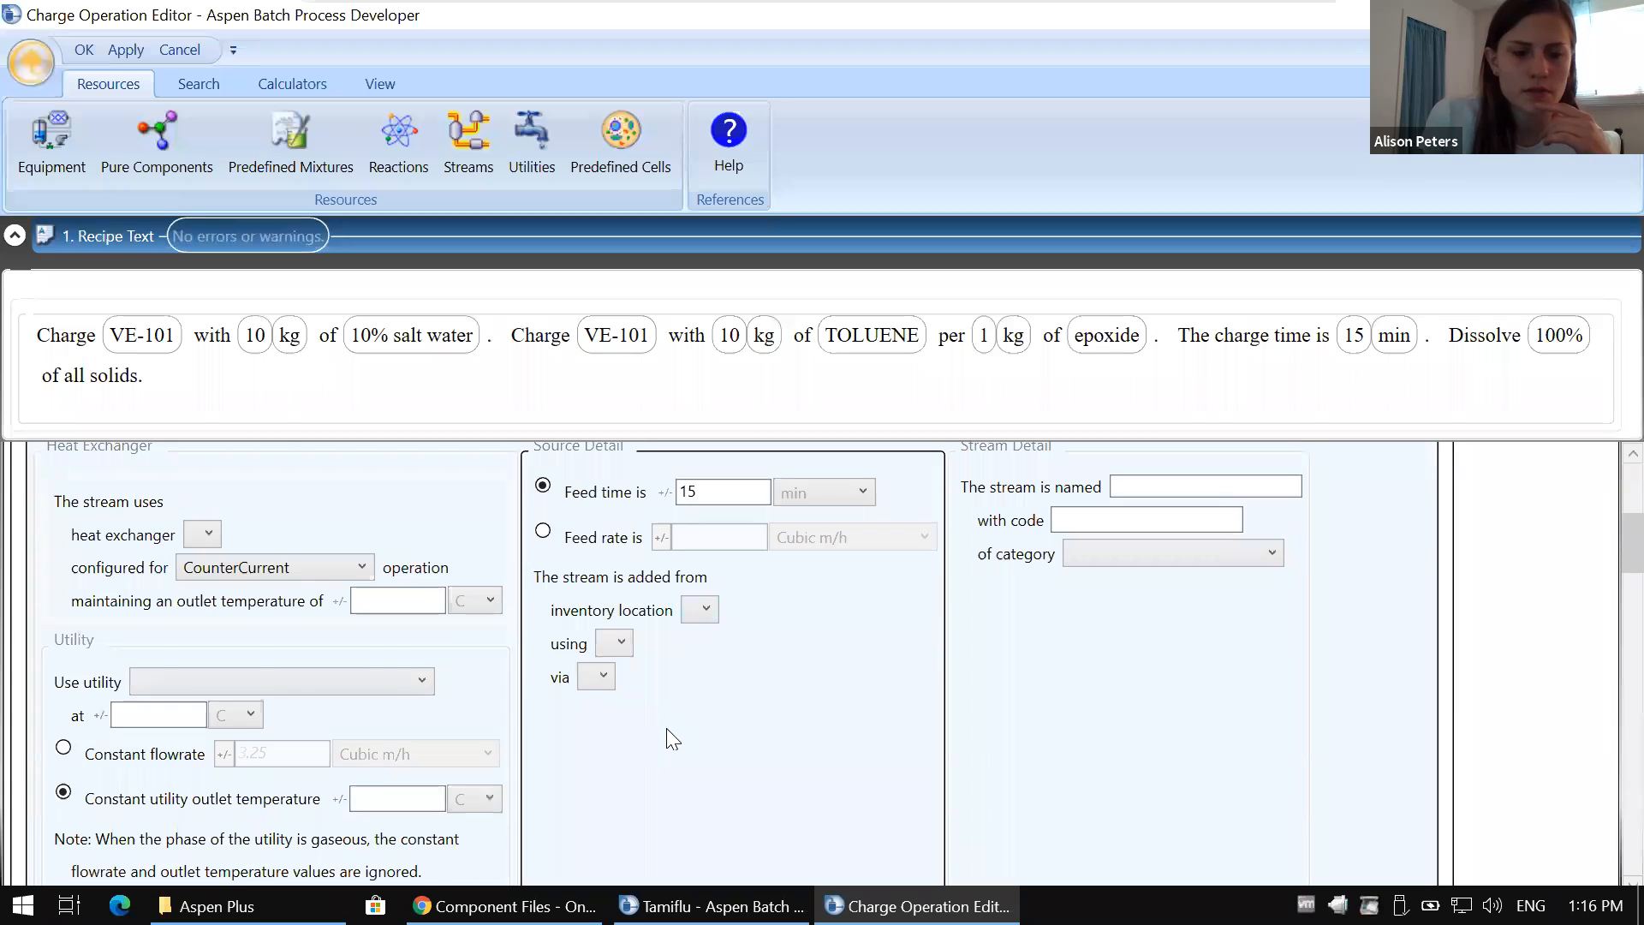
scroll(670, 742, down, 5)
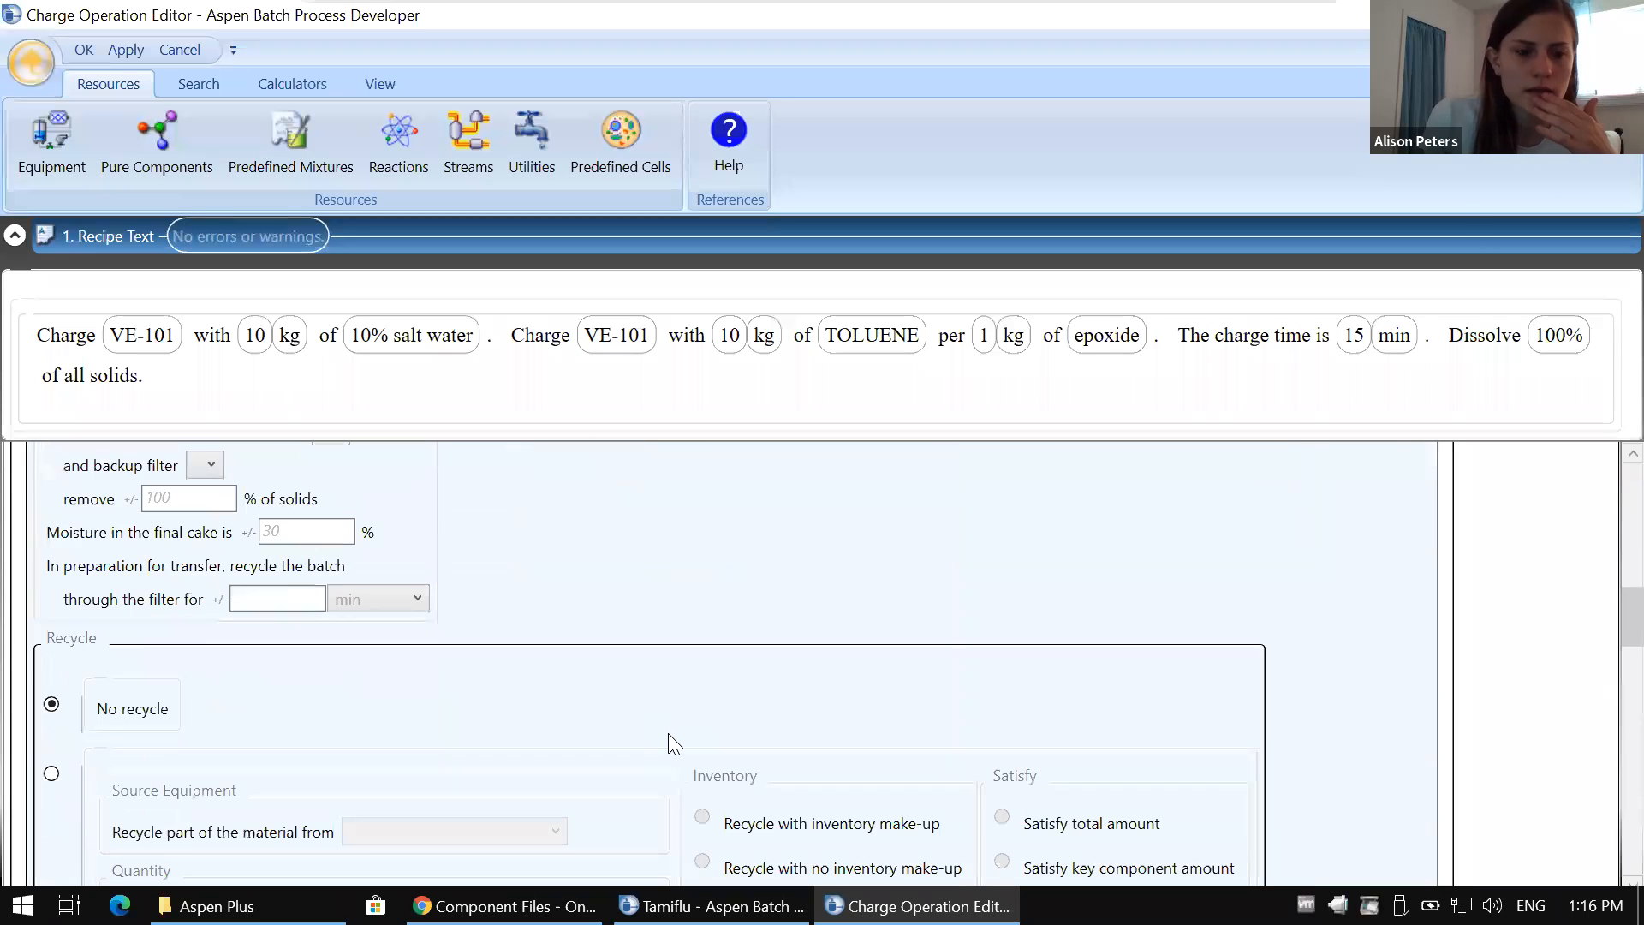
scroll(661, 740, down, 8)
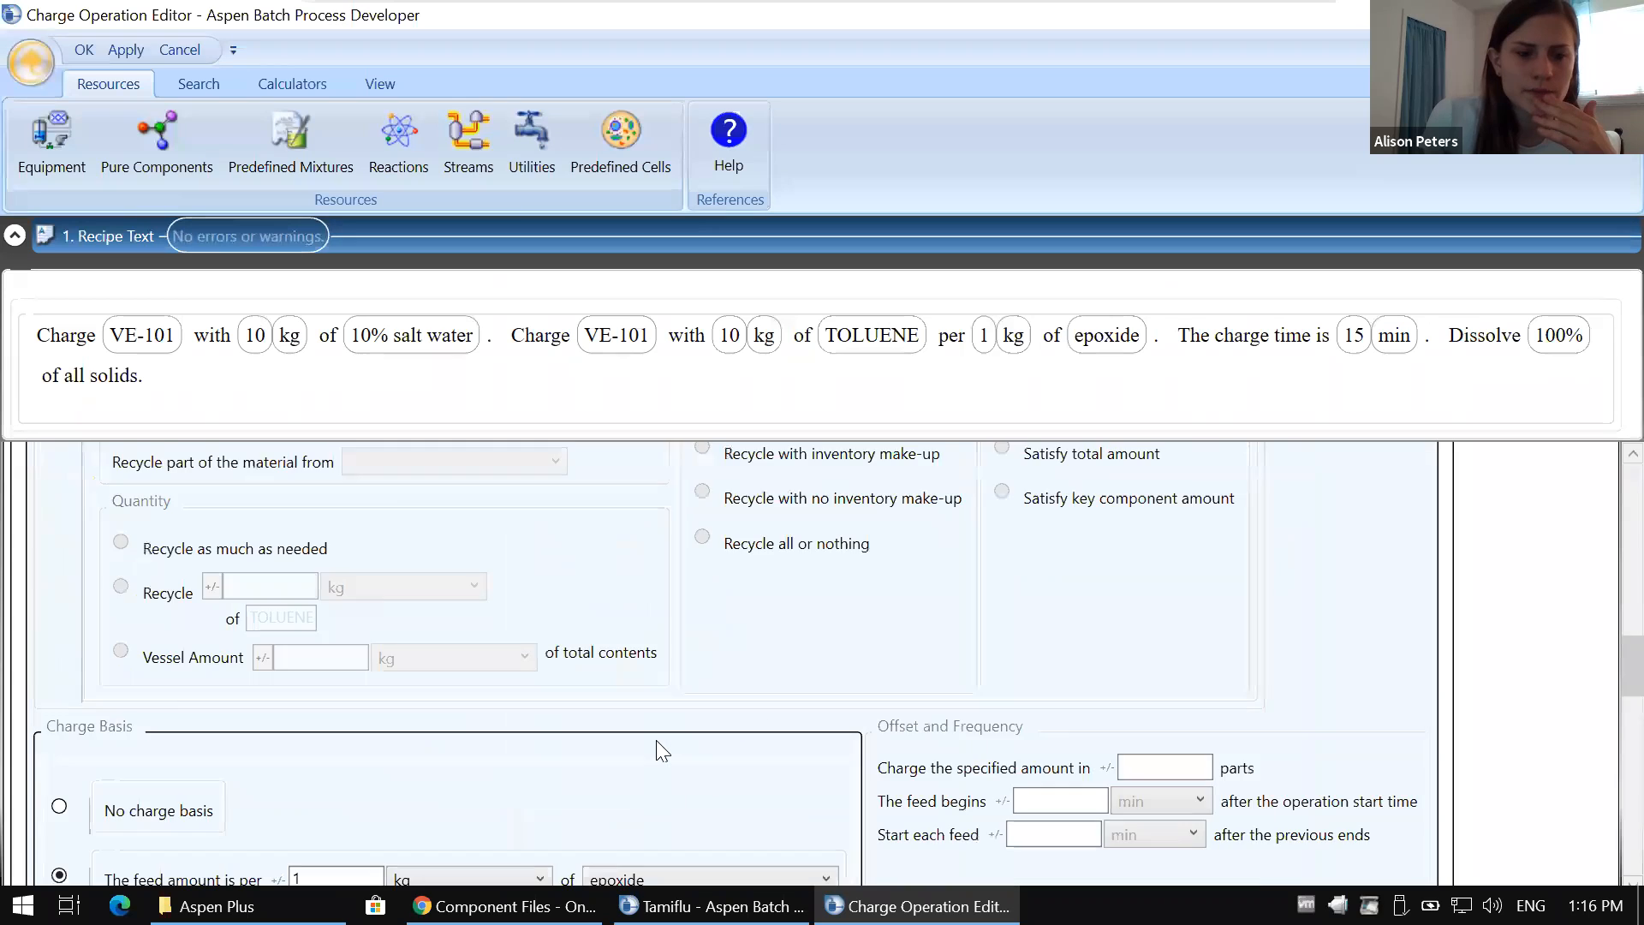
scroll(660, 751, down, 2)
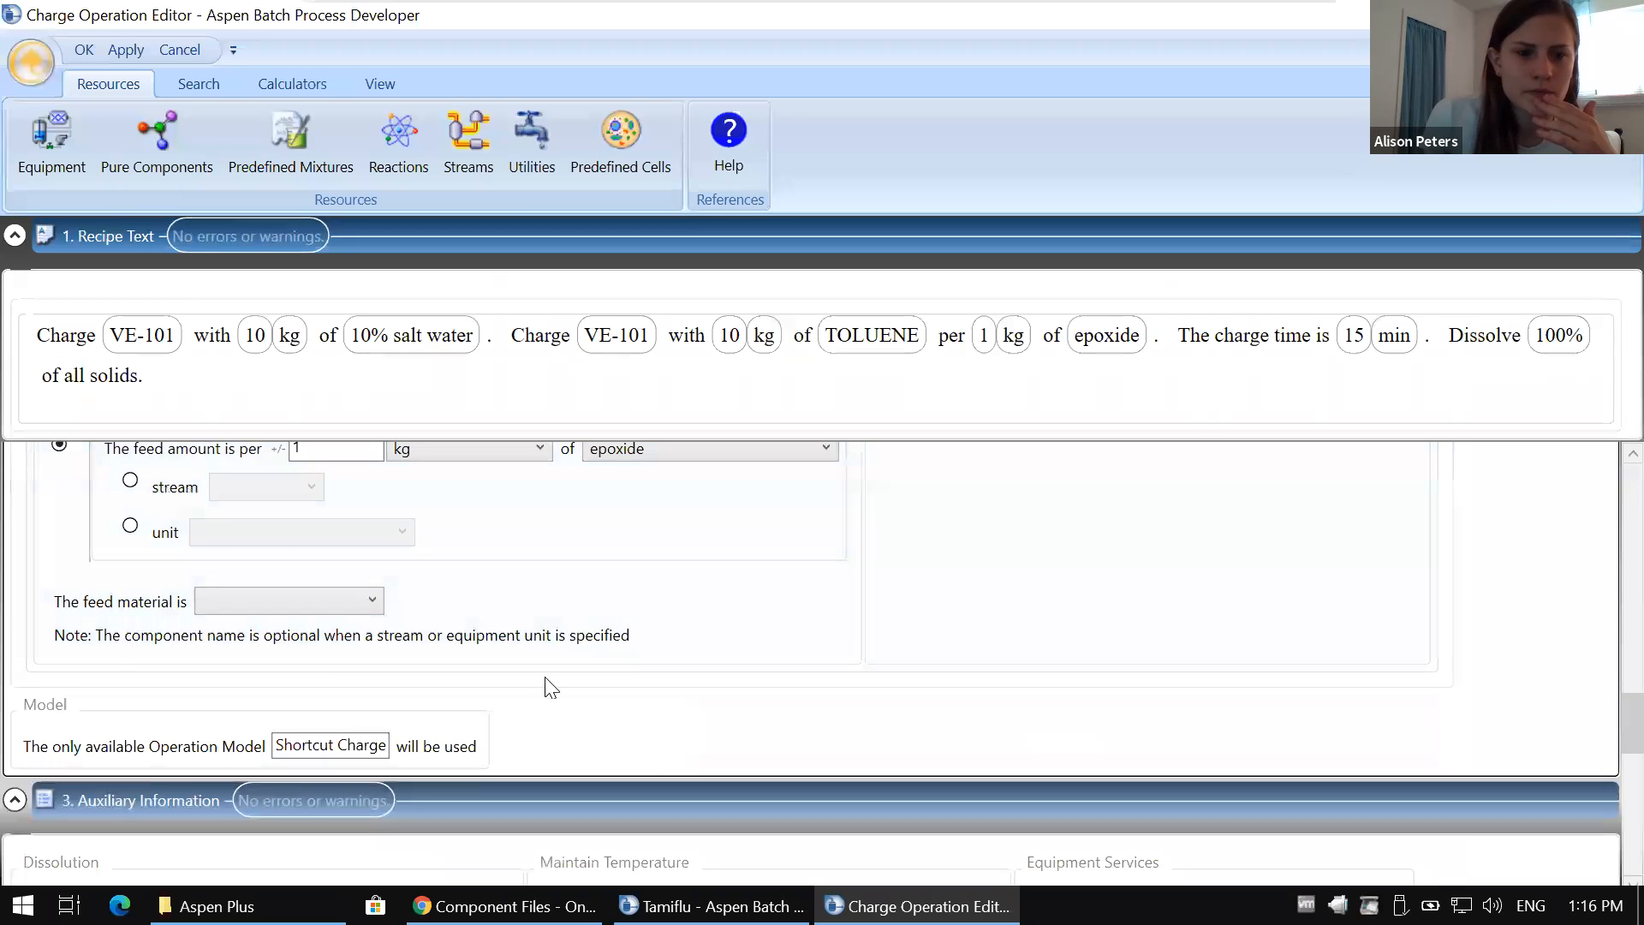
scroll(64, 569, up, 3)
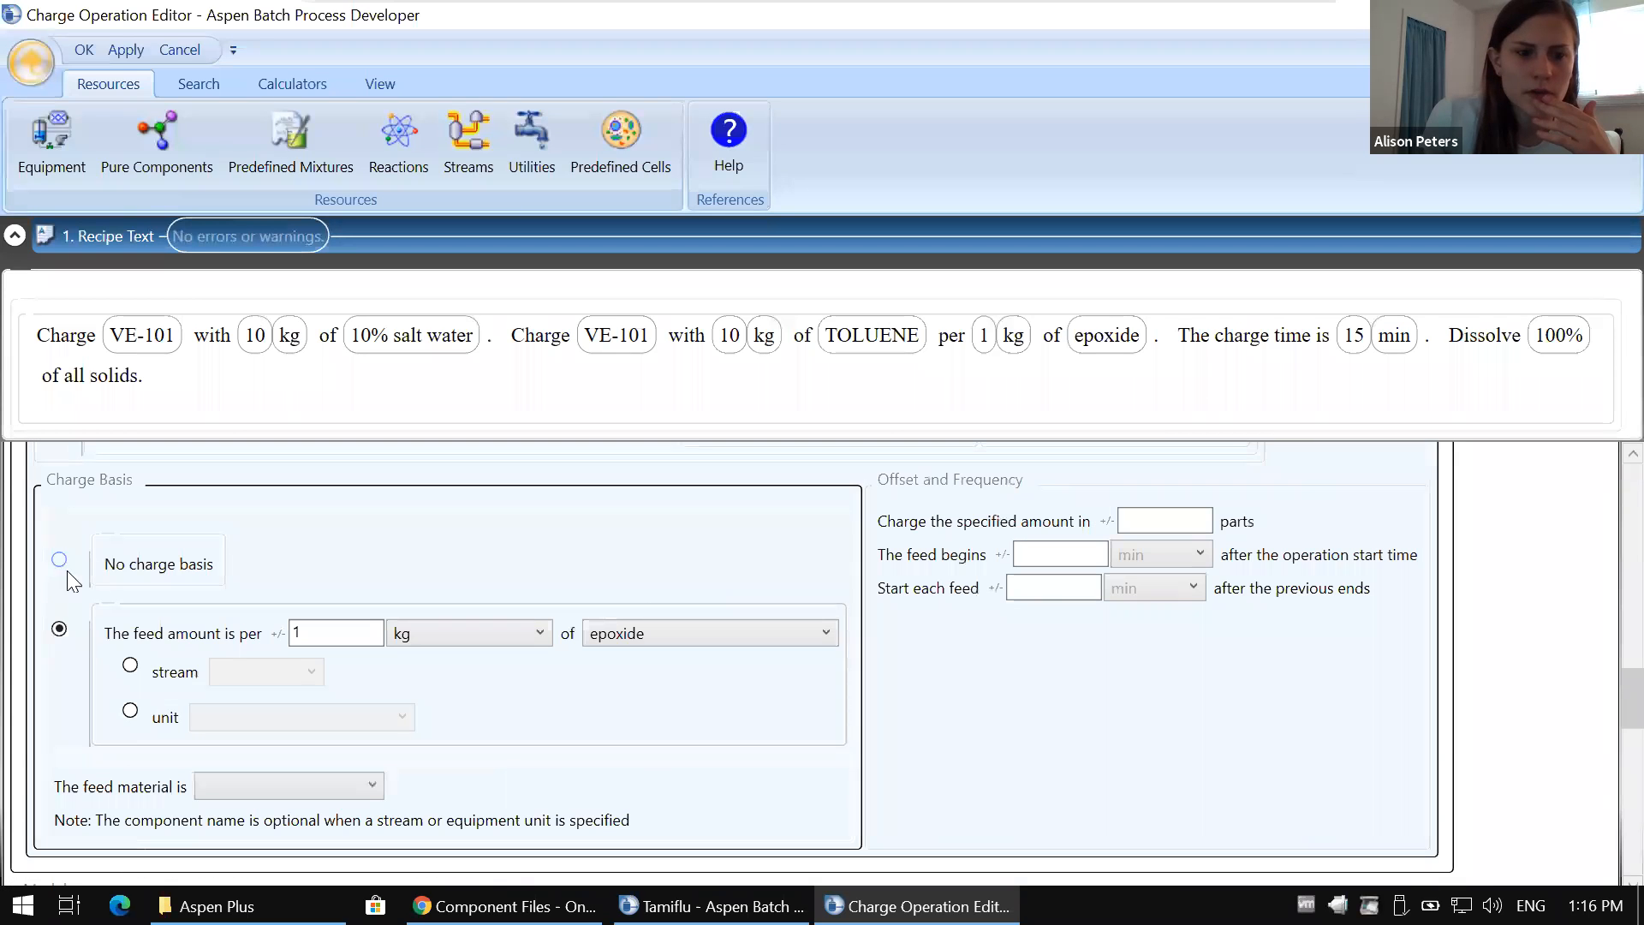
click(59, 560)
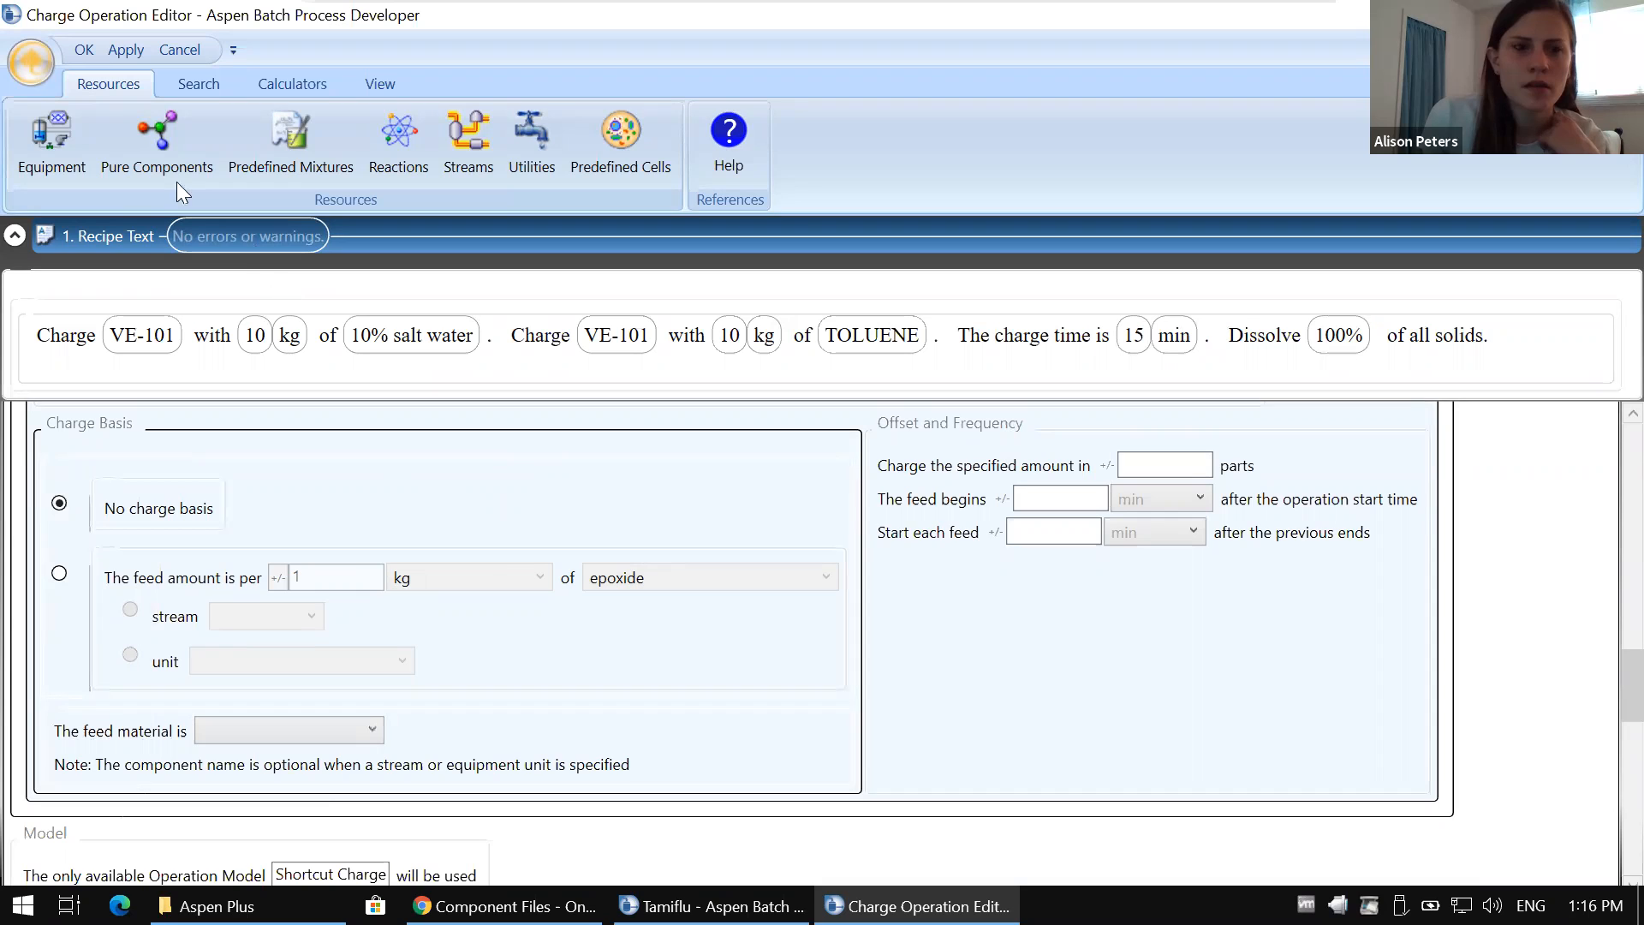
click(84, 49)
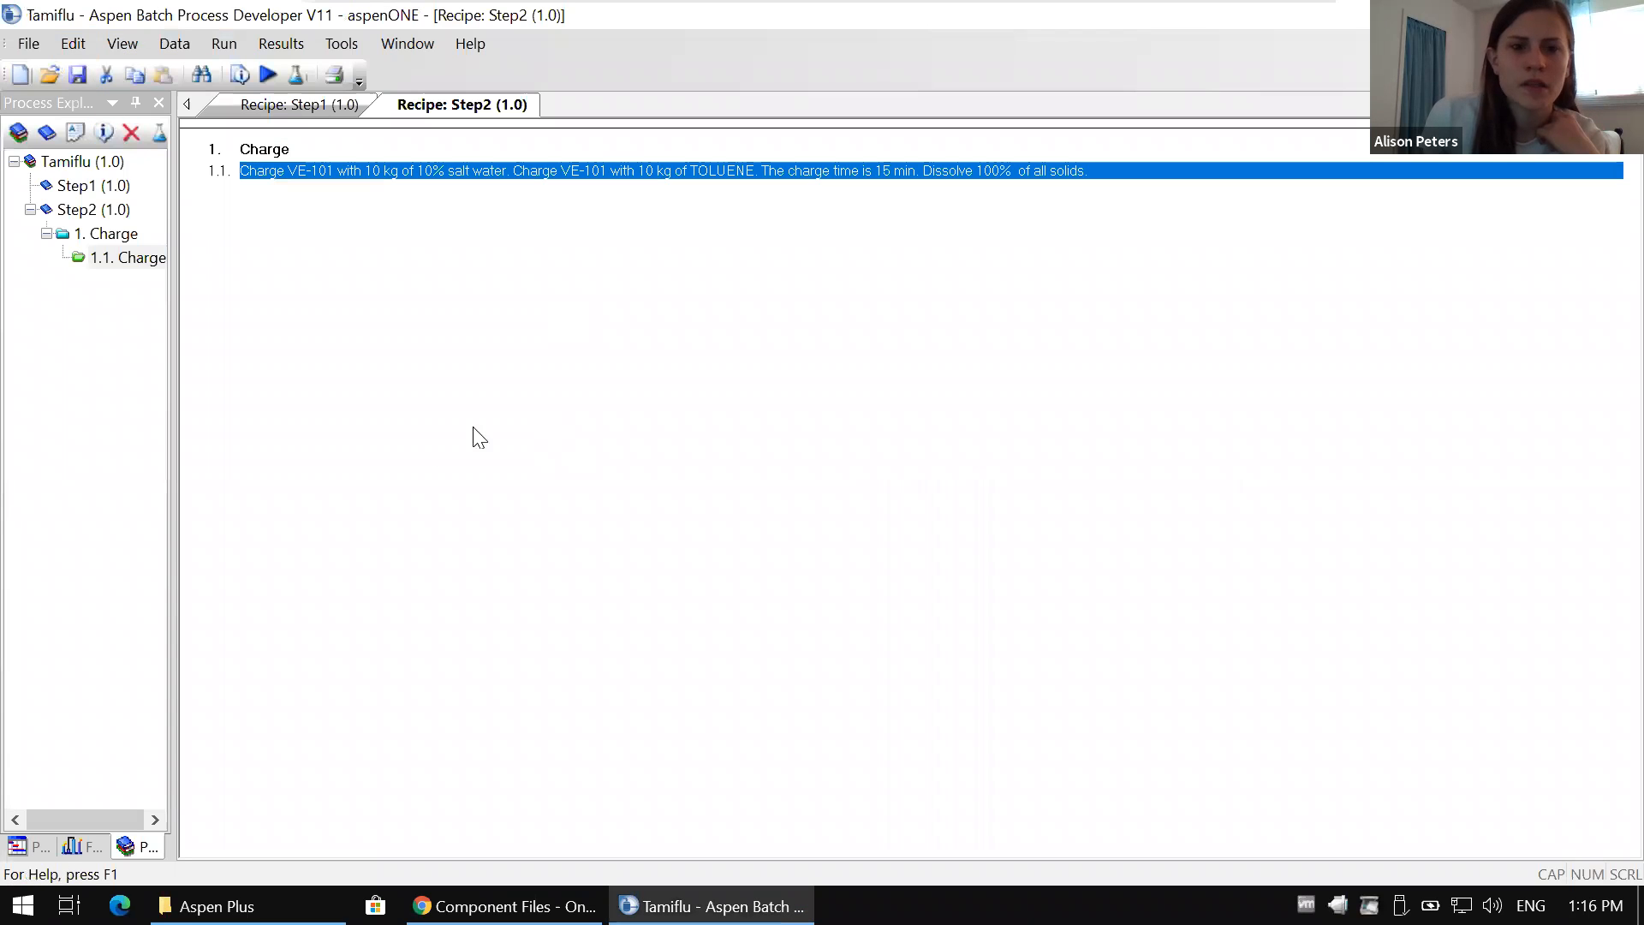
Step: Browse the batch operations that can be inserted into Step2's recipe, from A to Z
right_click(339, 205)
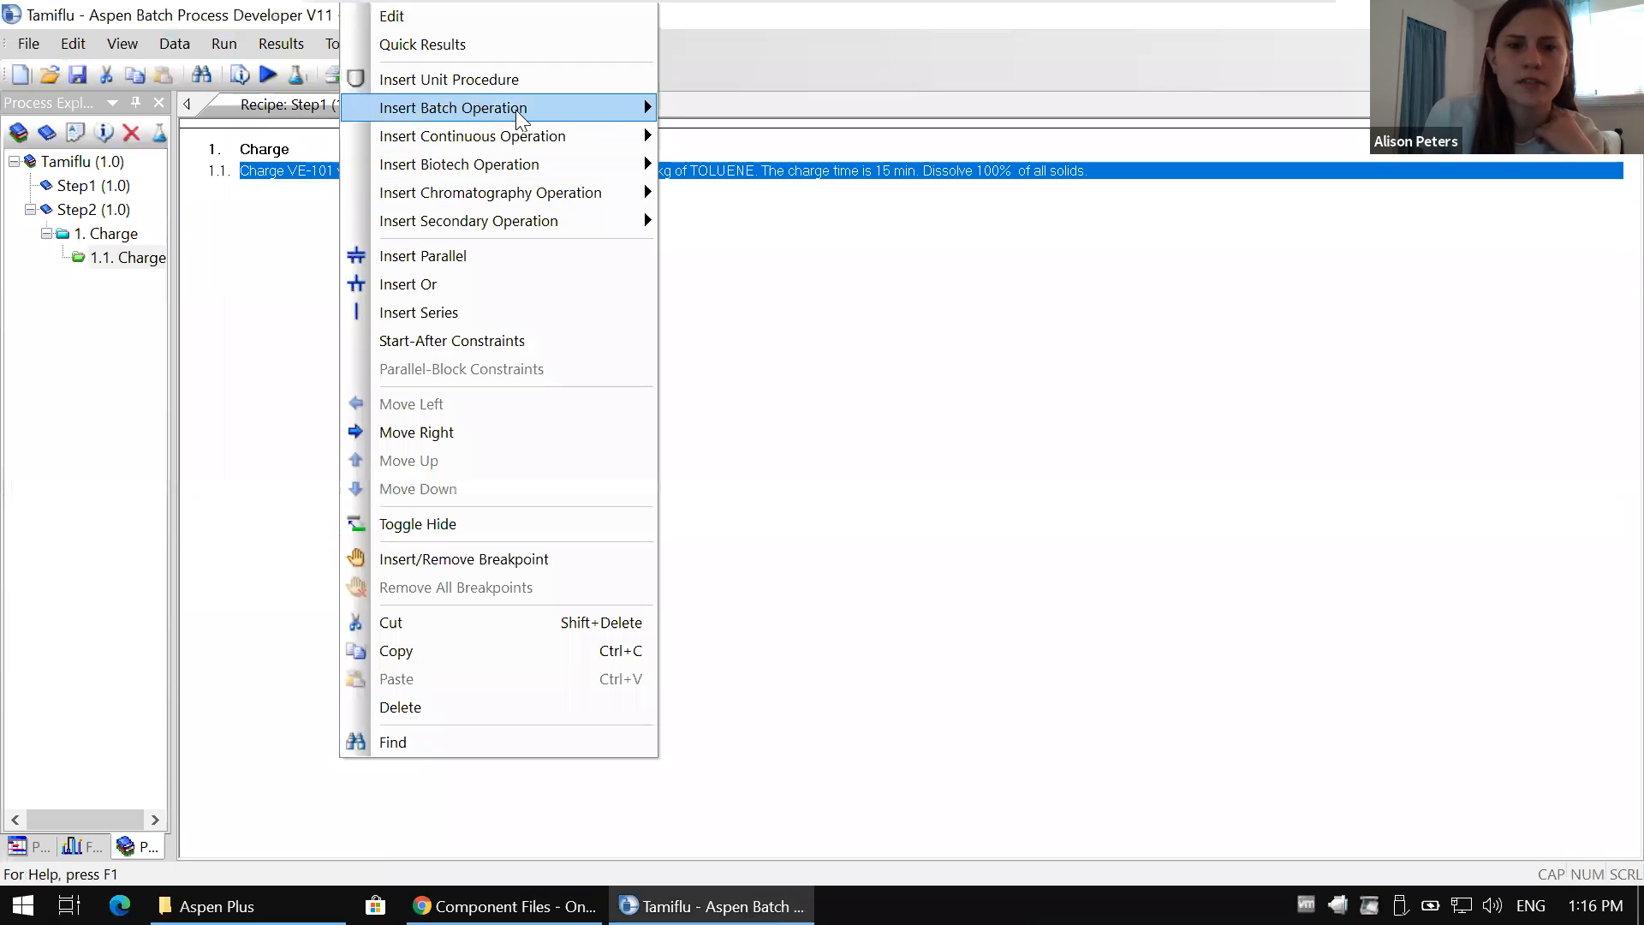
mouse_move(548, 116)
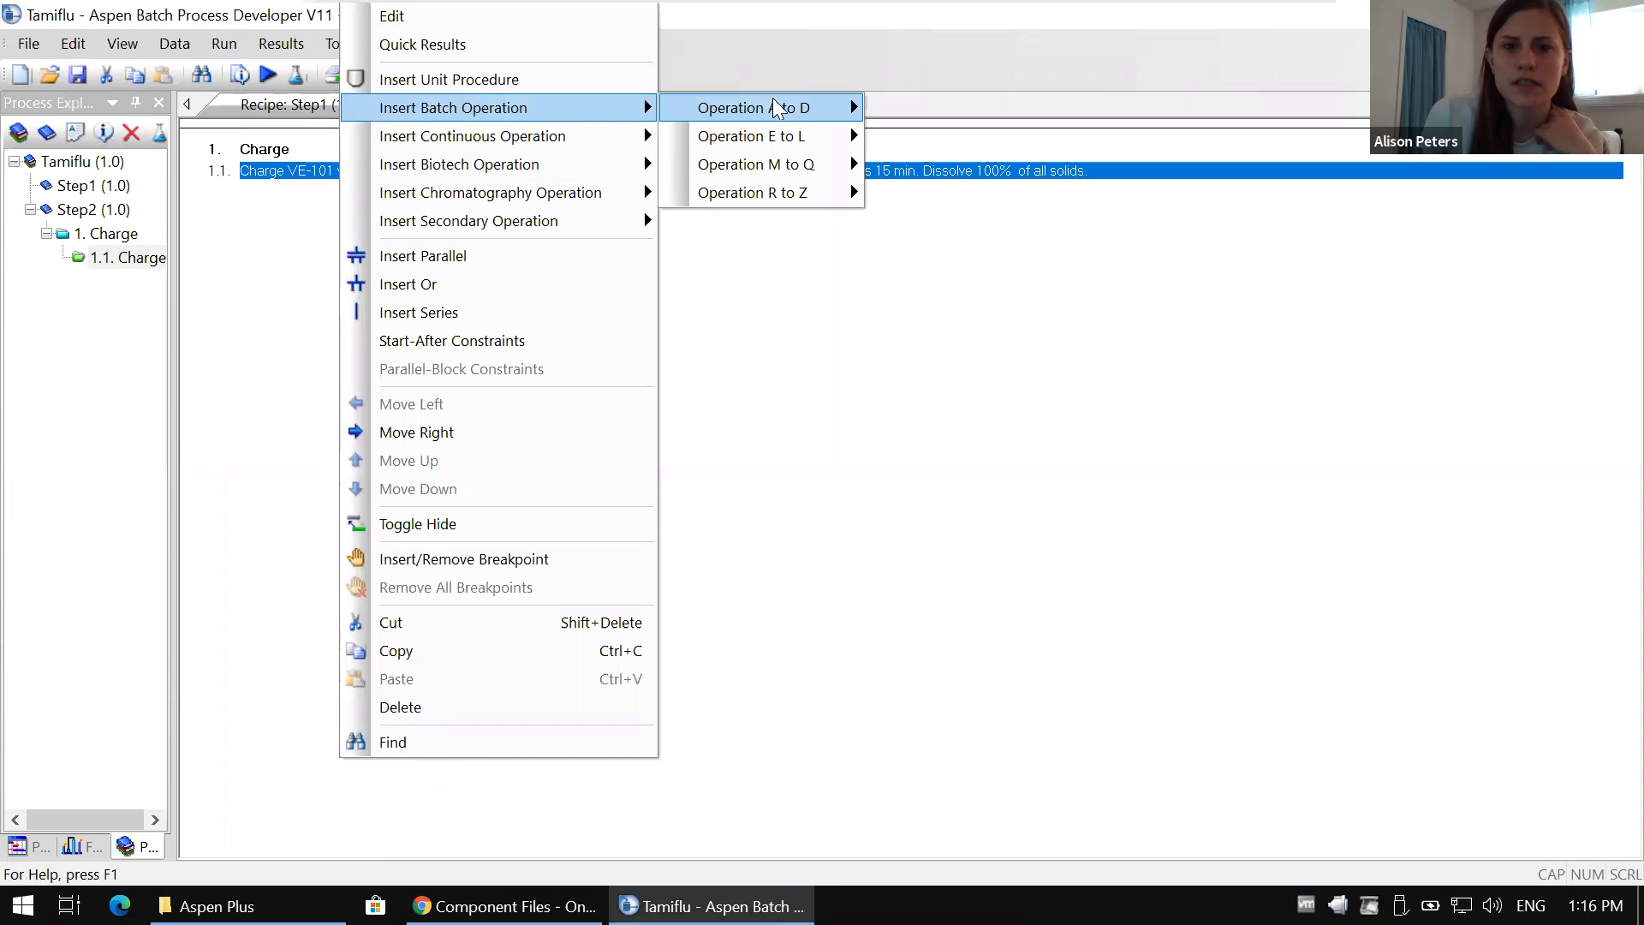
mouse_move(796, 112)
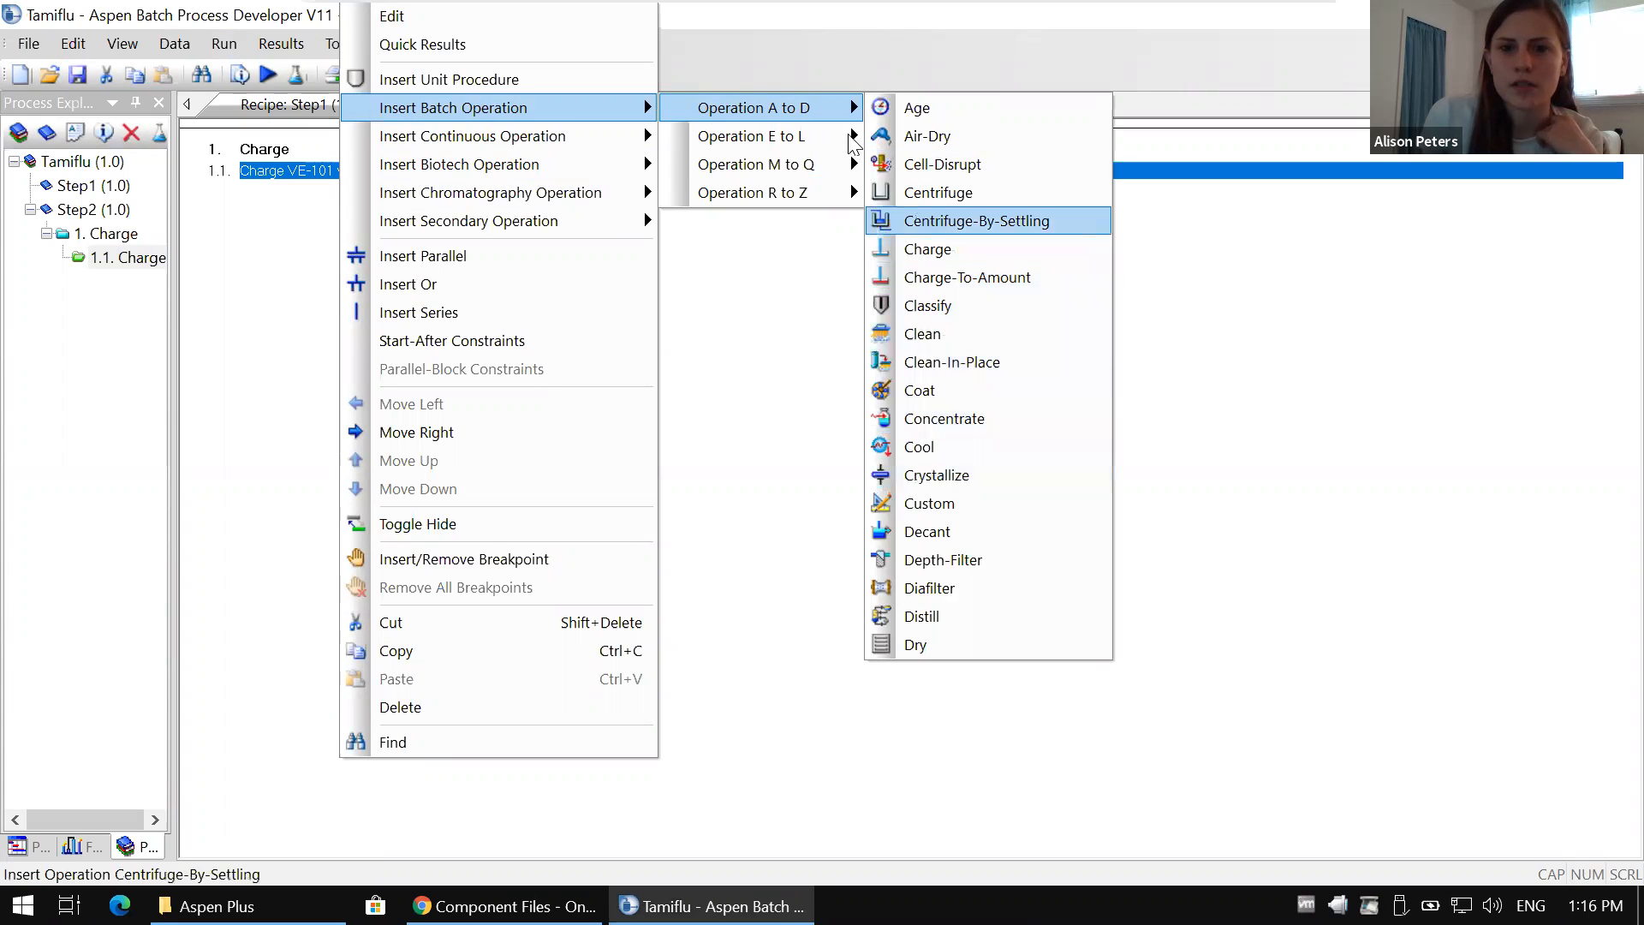
mouse_move(834, 146)
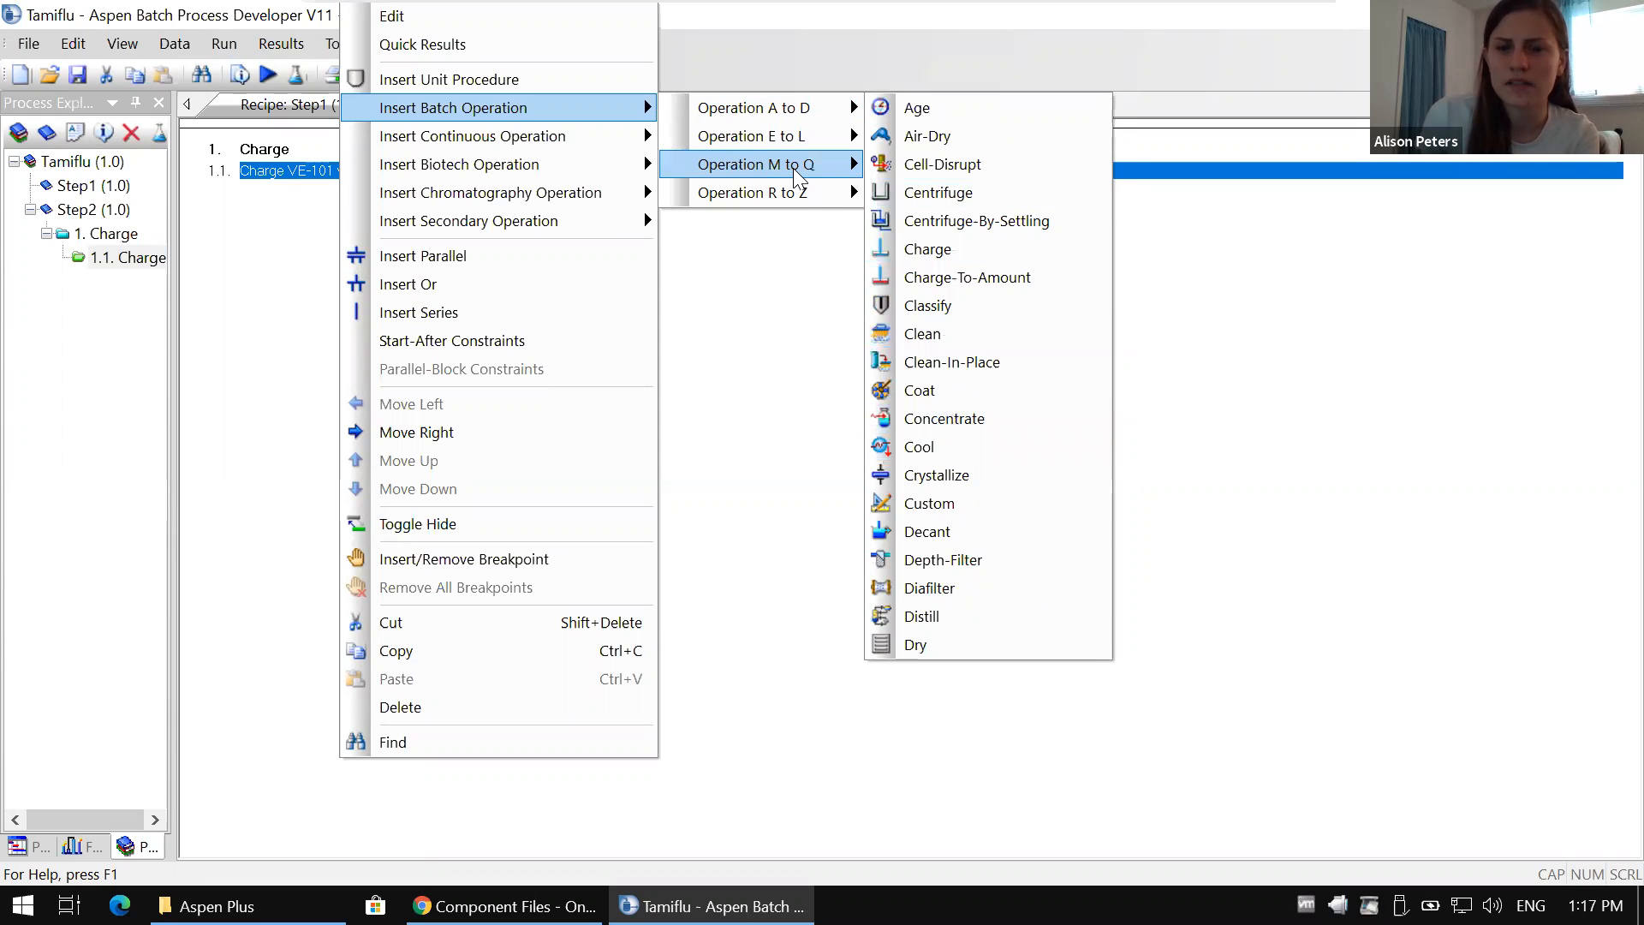
mouse_move(798, 176)
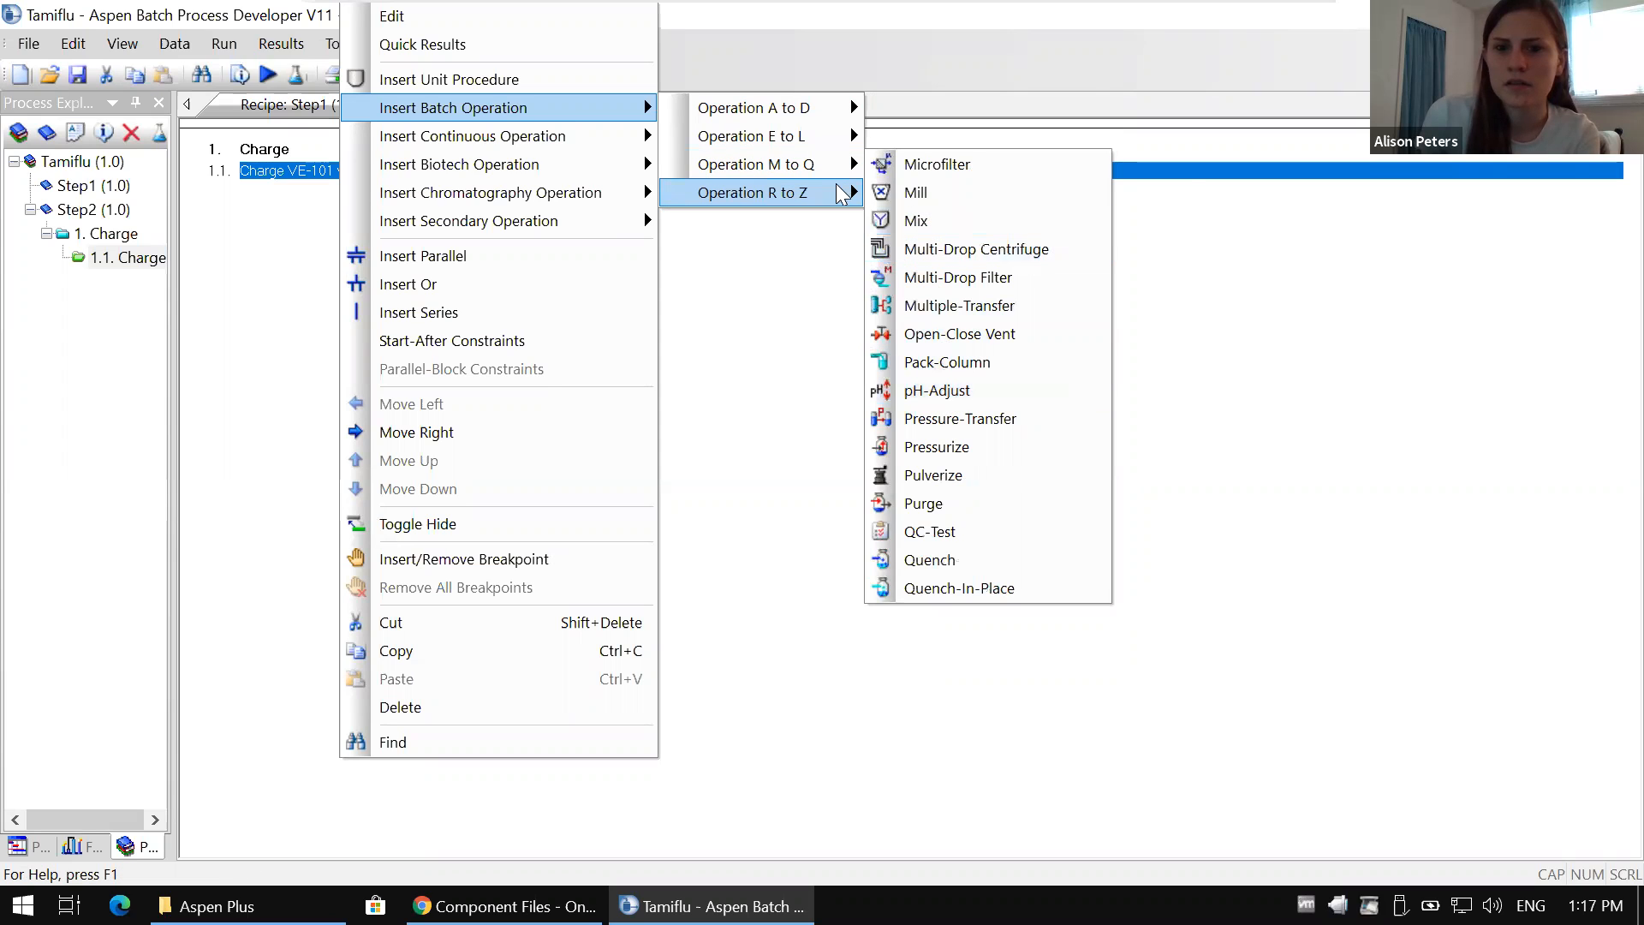
mouse_move(844, 193)
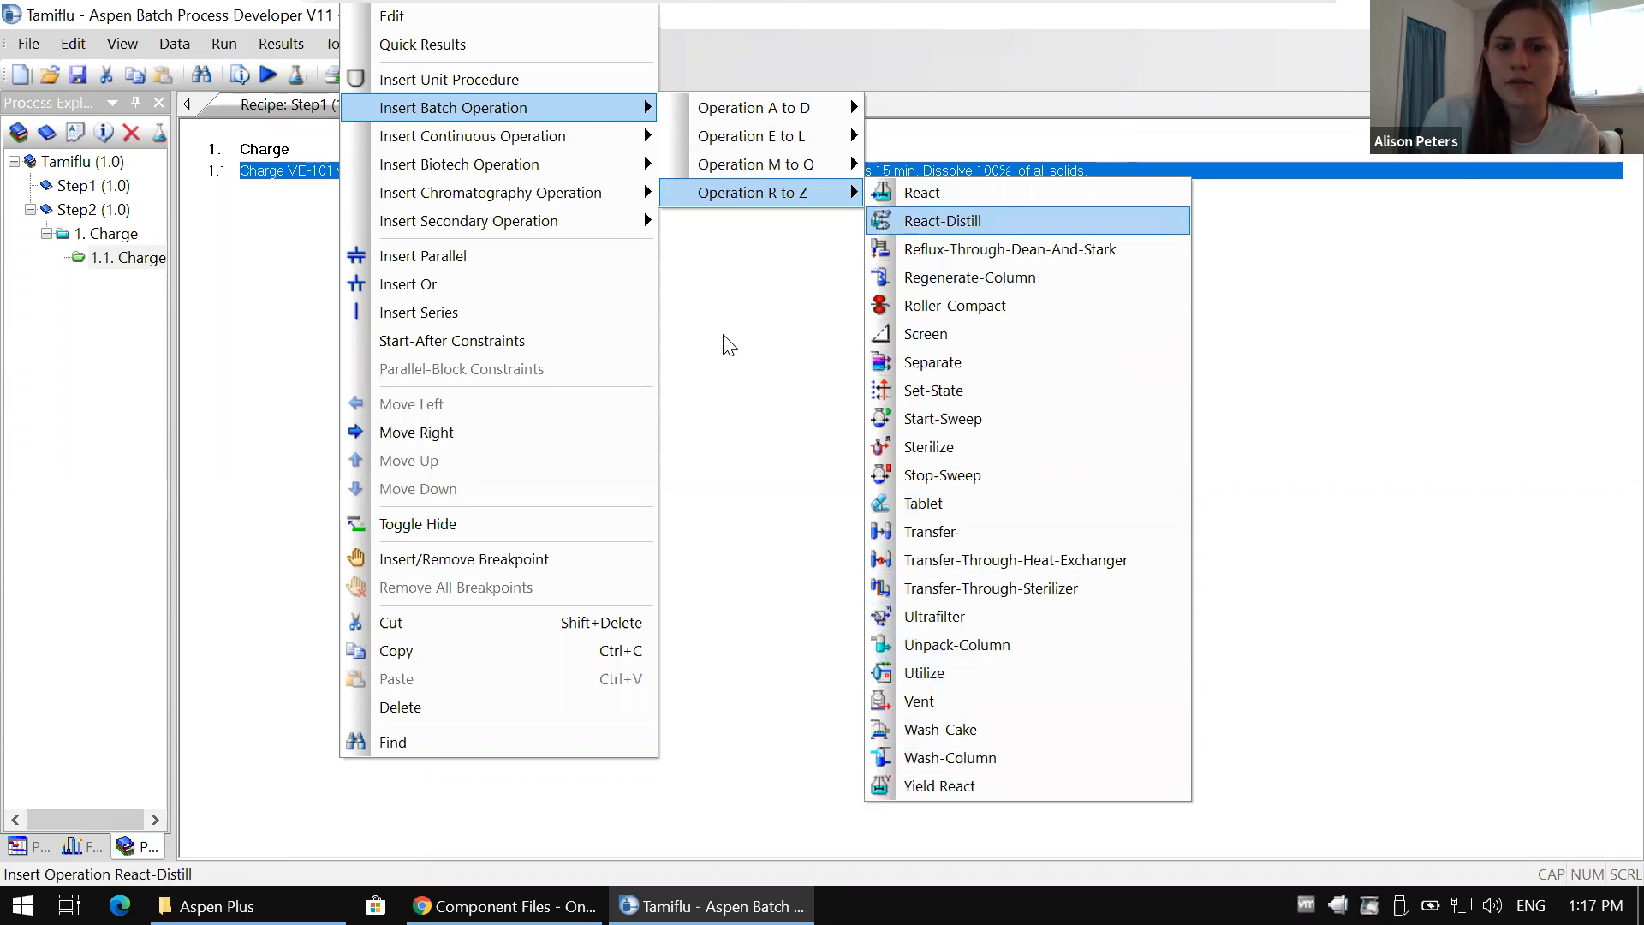
click(181, 53)
Step: Create a new reaction data set named rxn1 and maximize the Reaction Editor
click(182, 51)
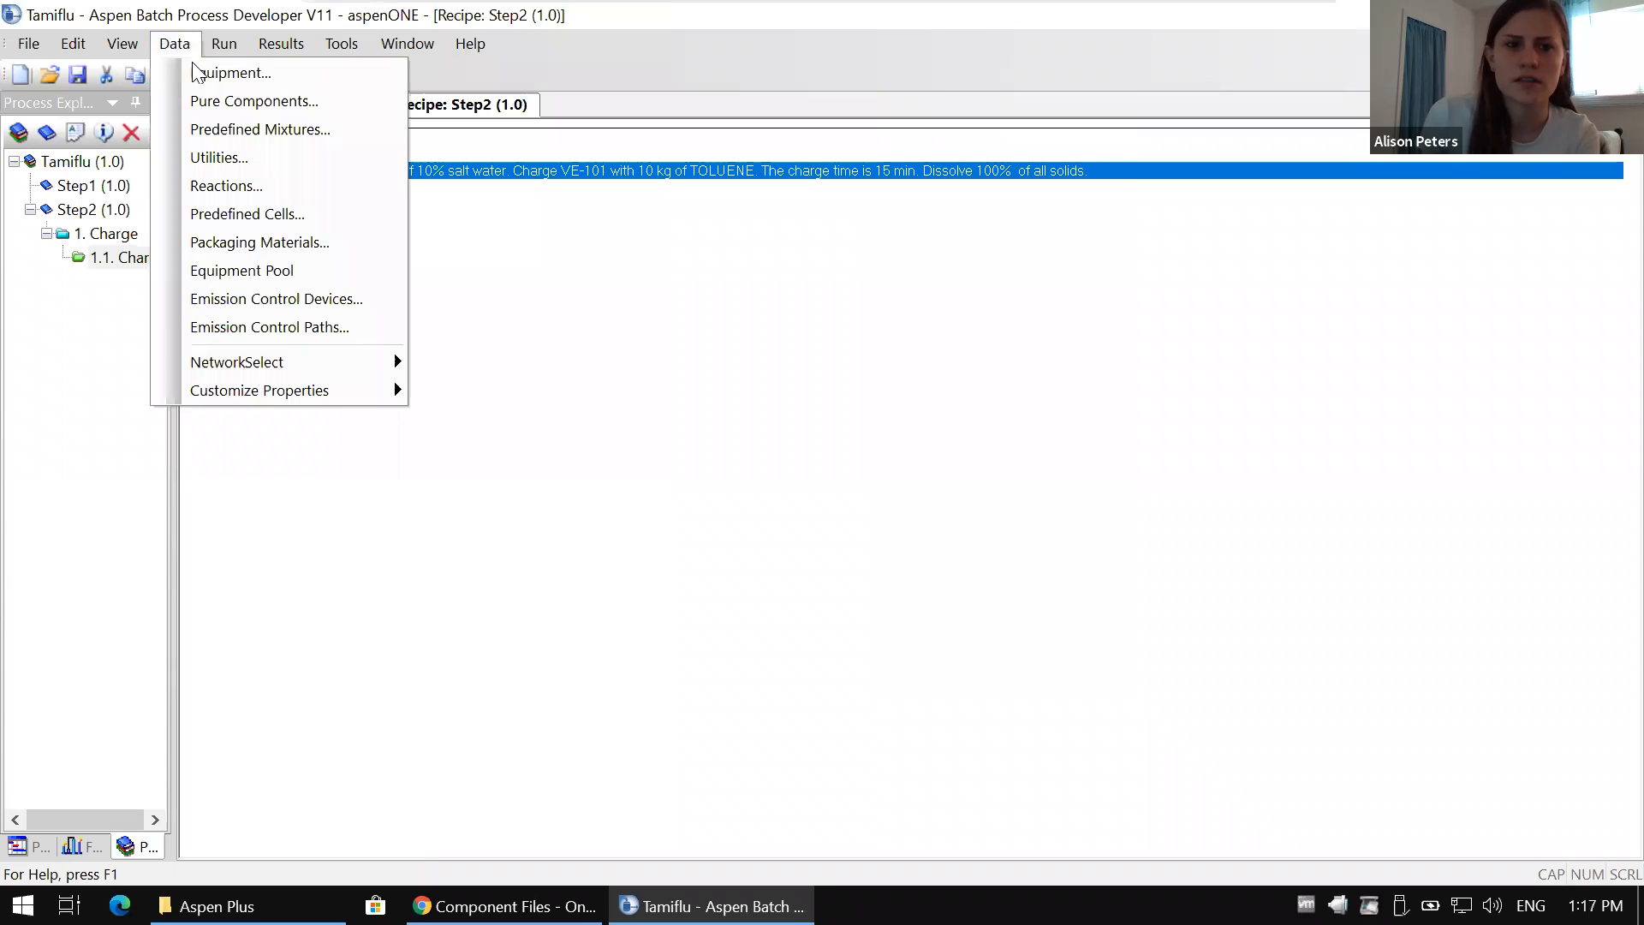
click(250, 185)
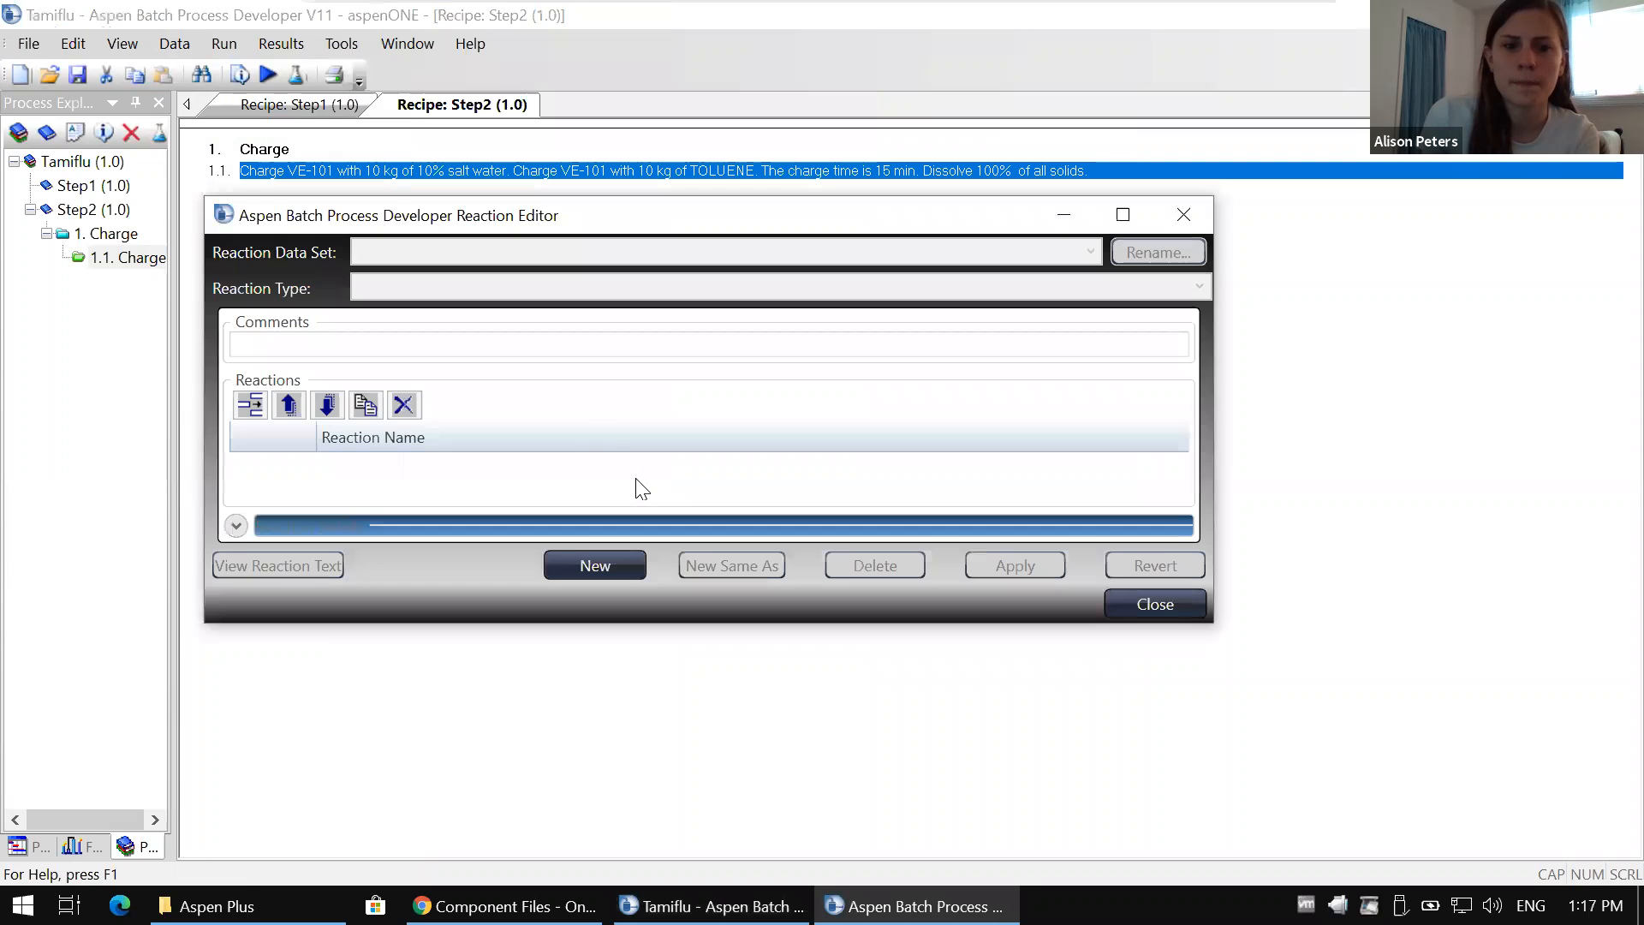
click(590, 567)
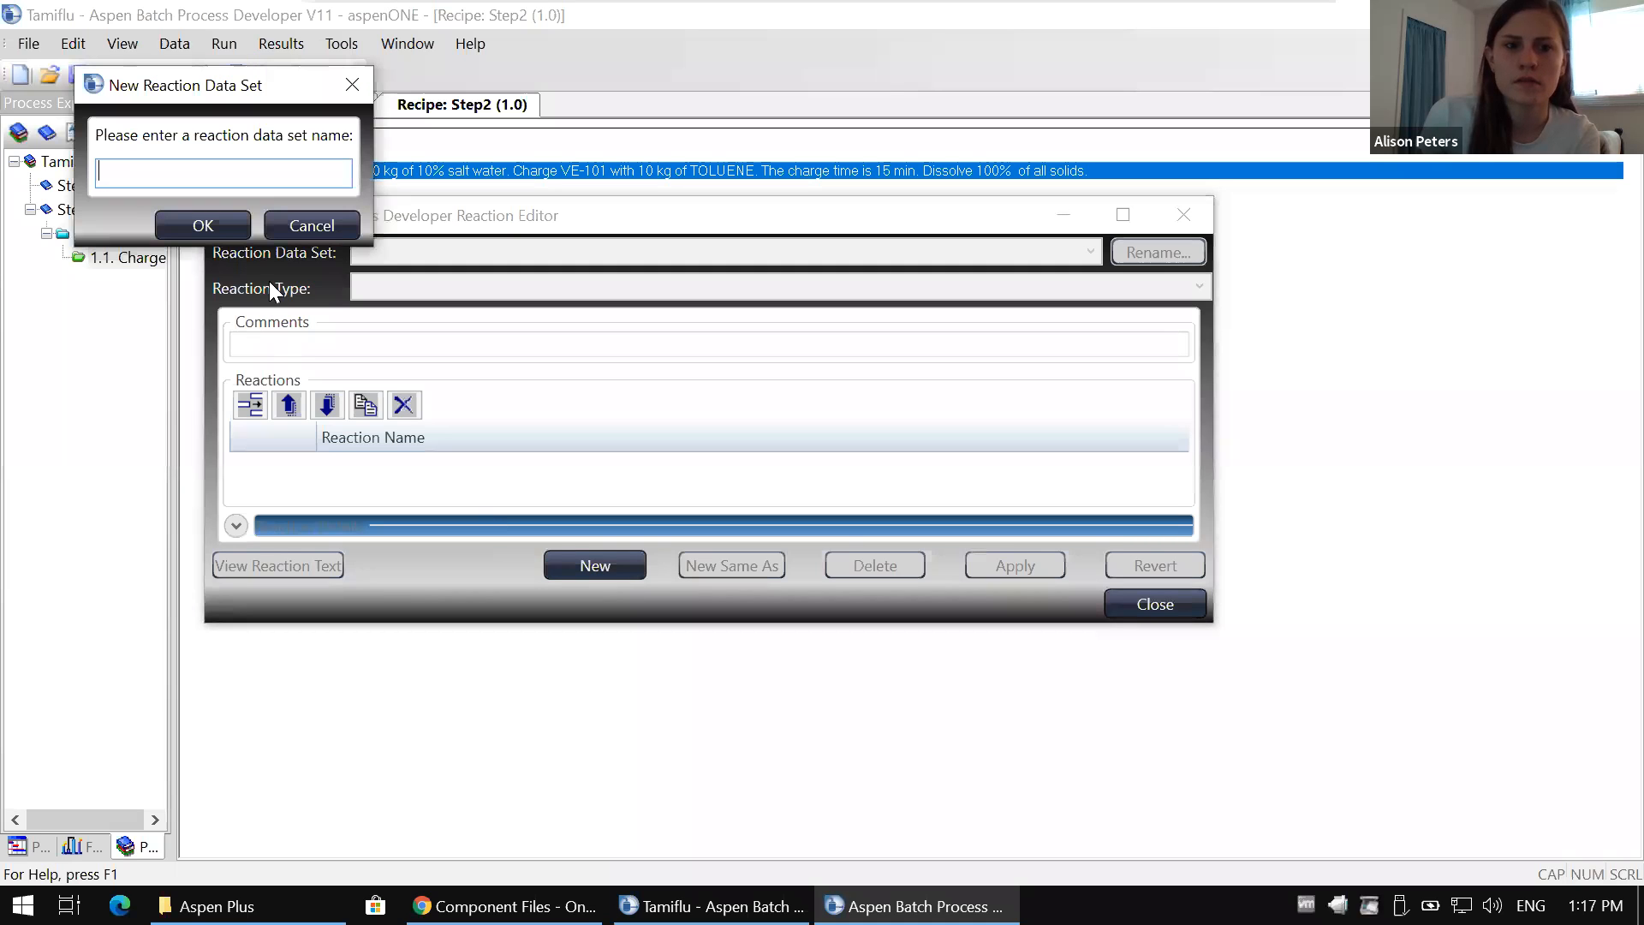
text(rxn1)
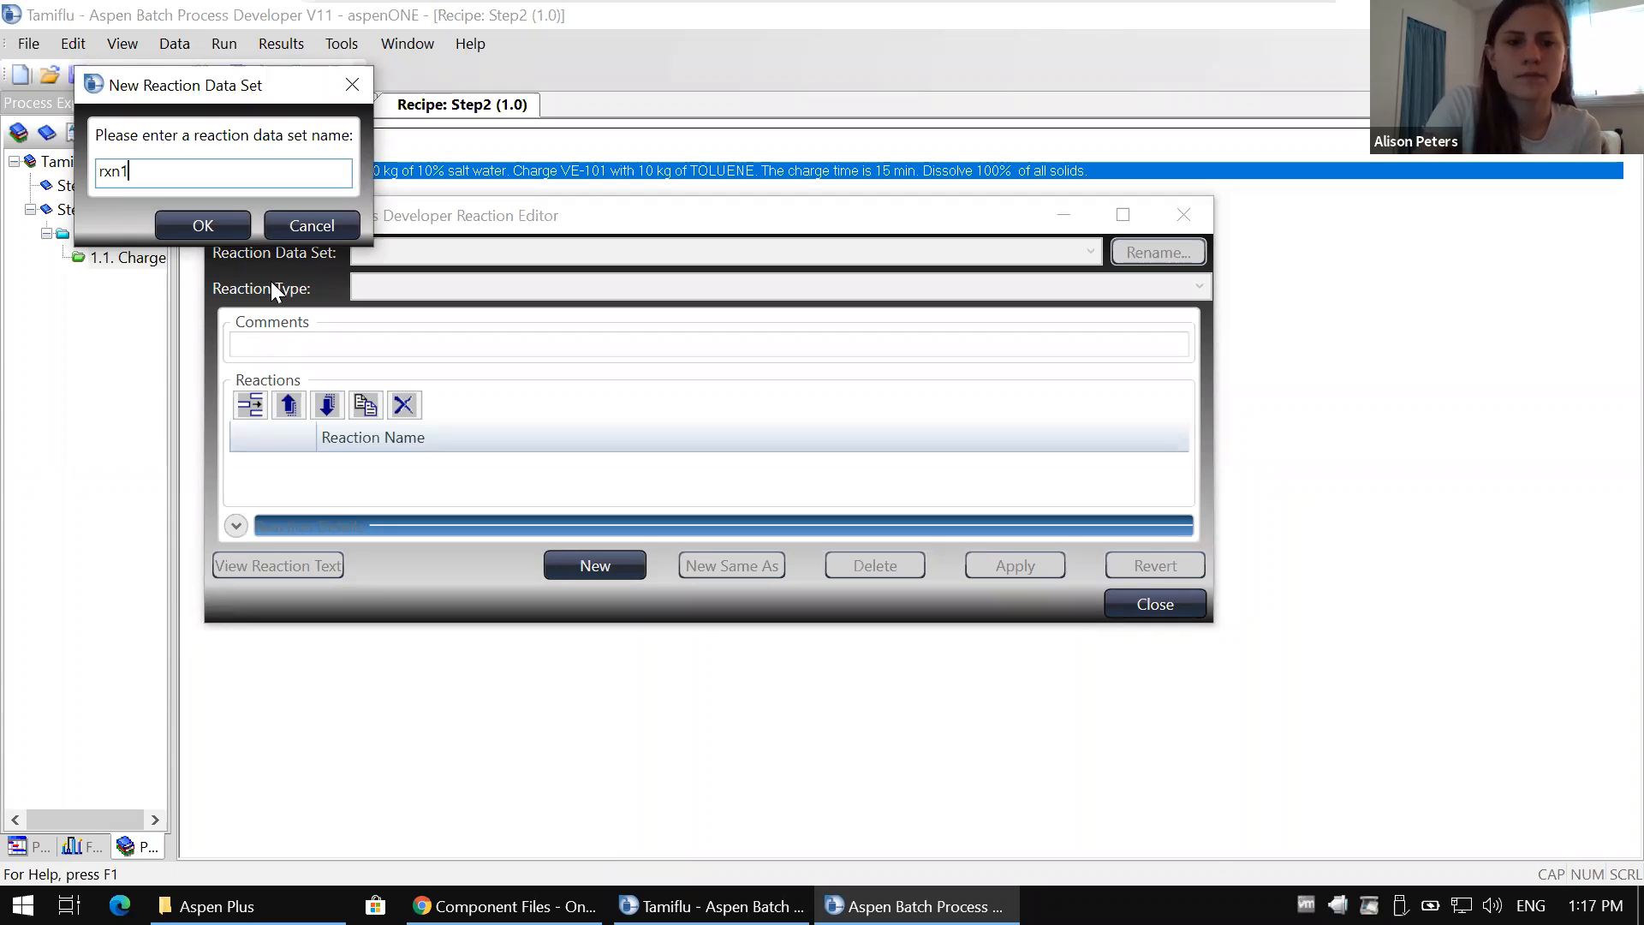
key(Return)
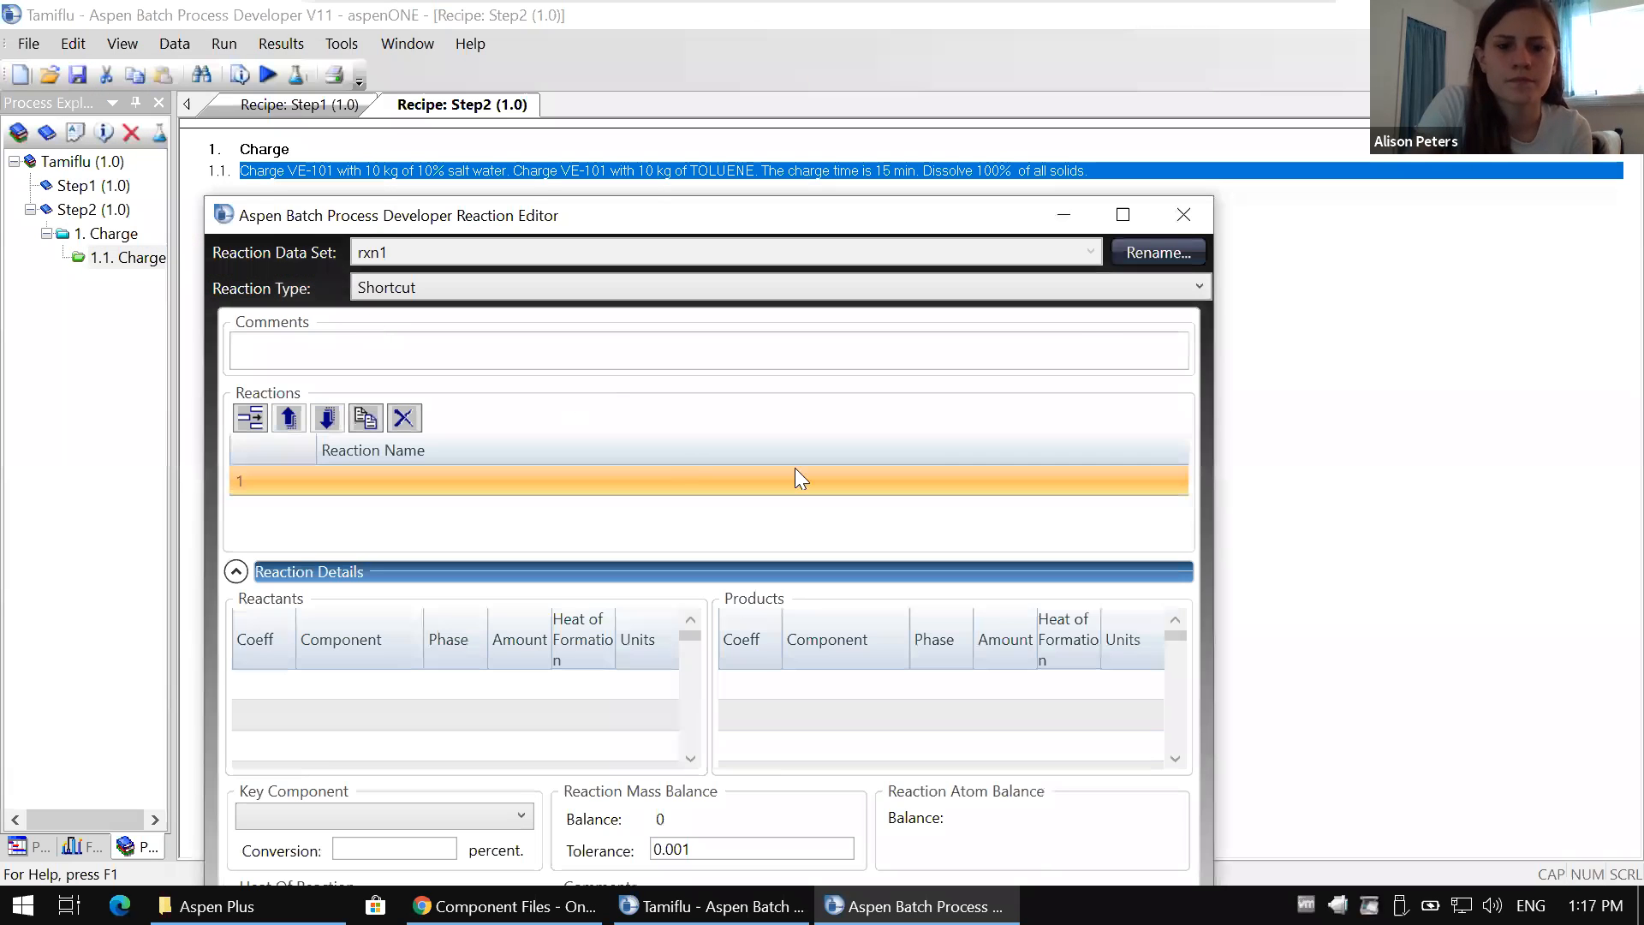
click(1128, 209)
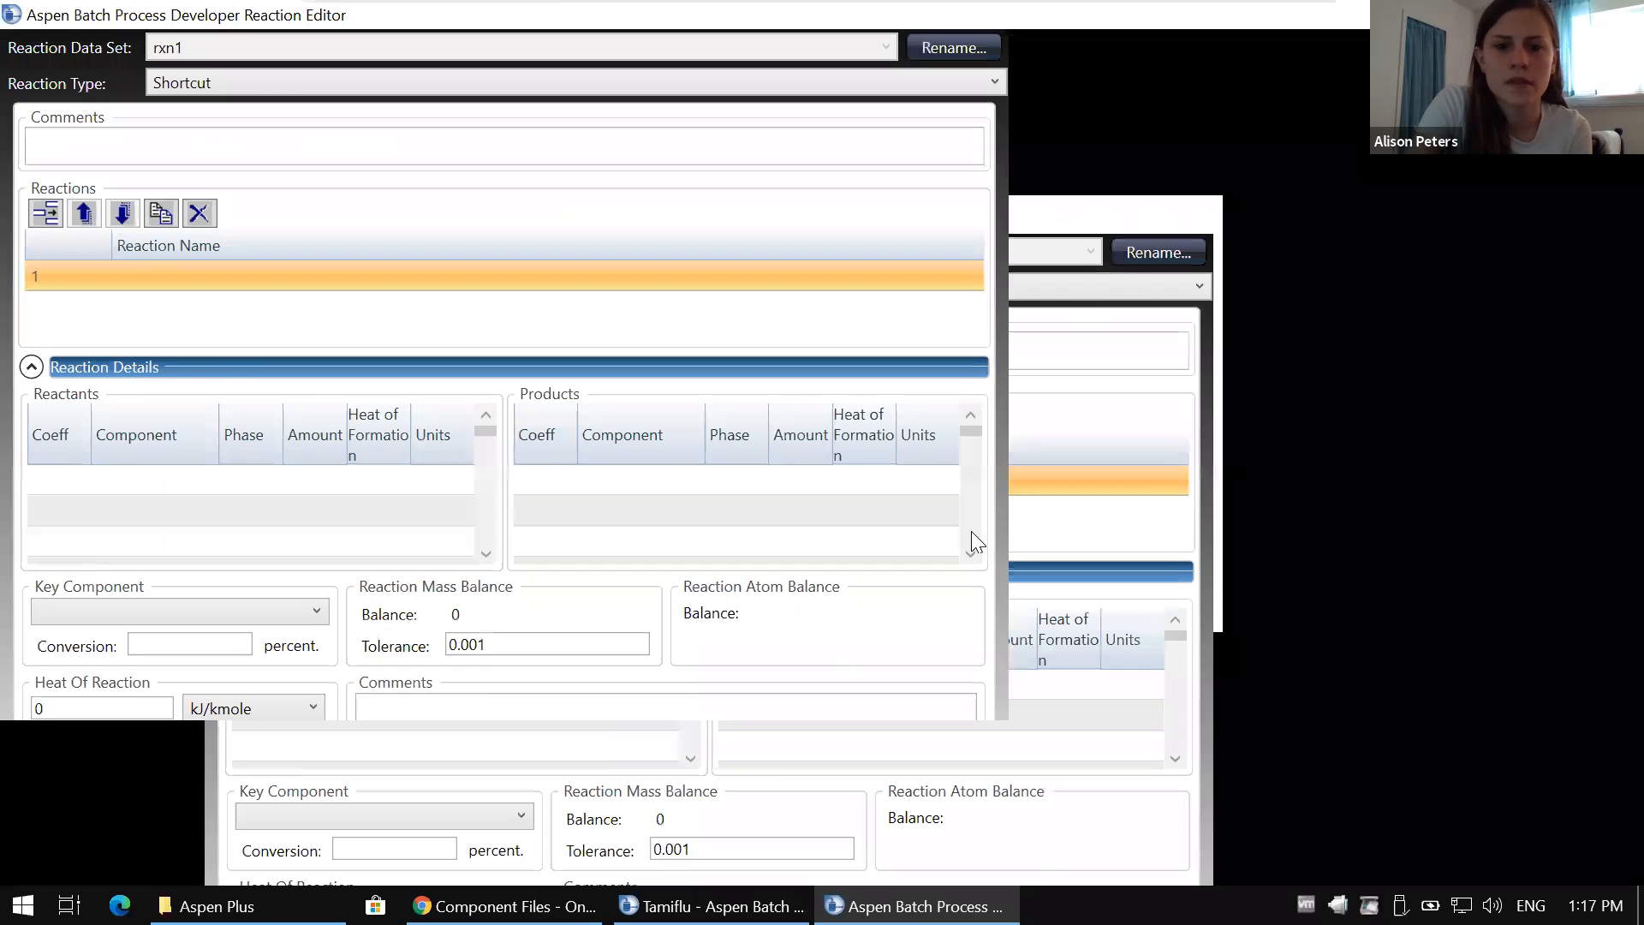
Step: Close the Reaction Editor without saving the changes to reaction data set rxn1
click(89, 476)
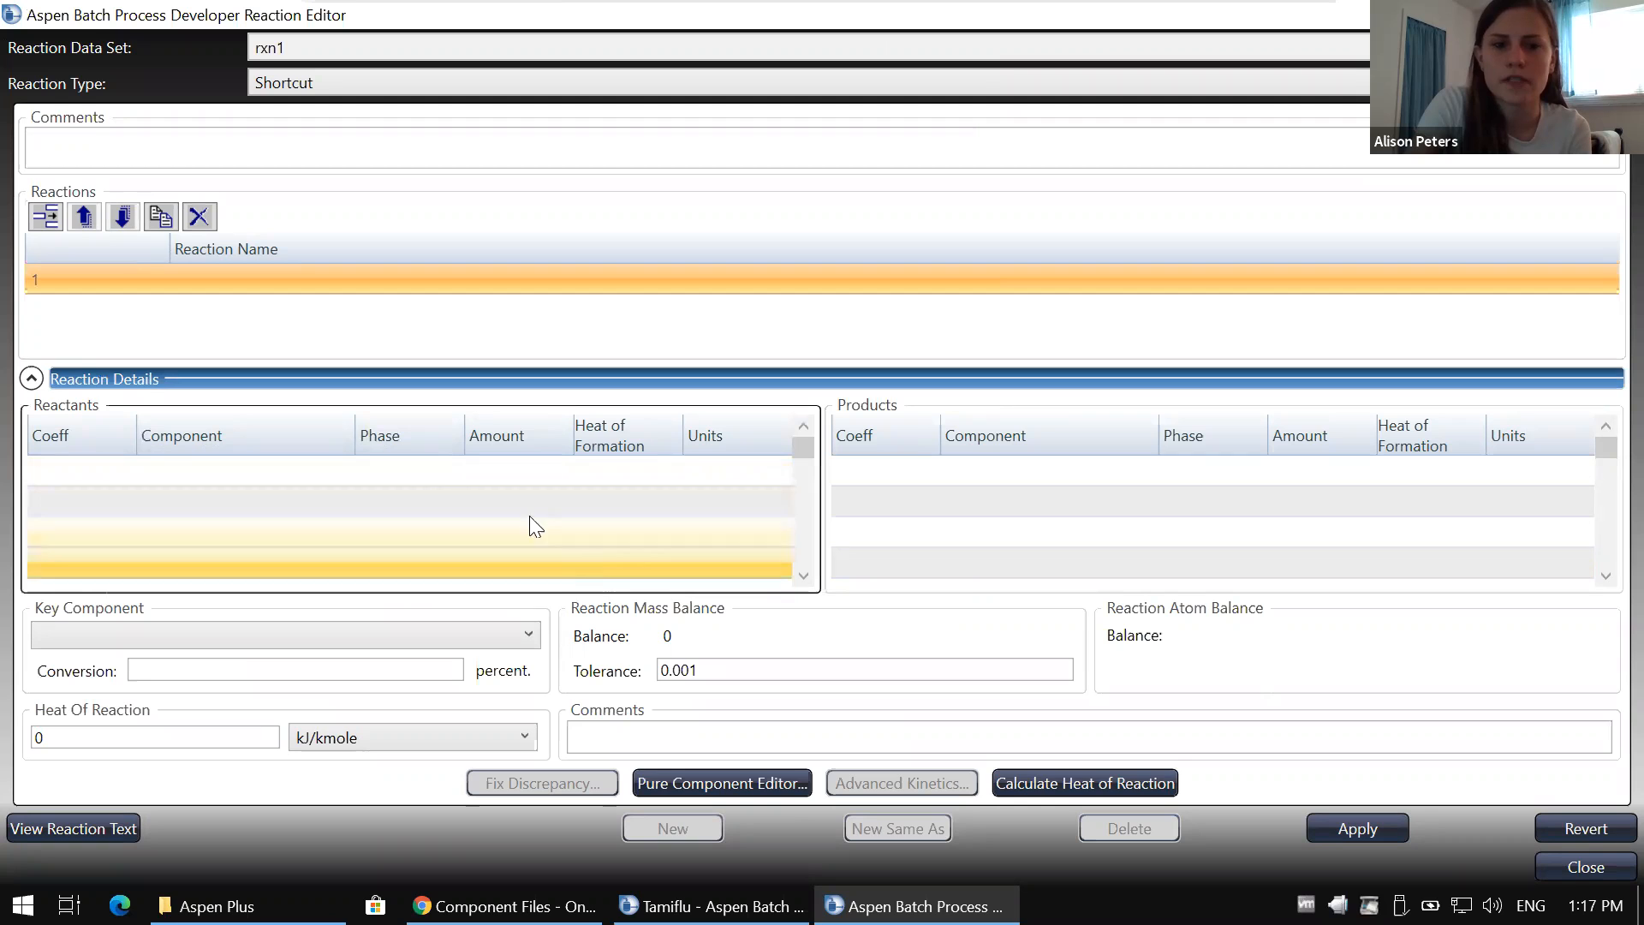
click(1566, 868)
click(935, 503)
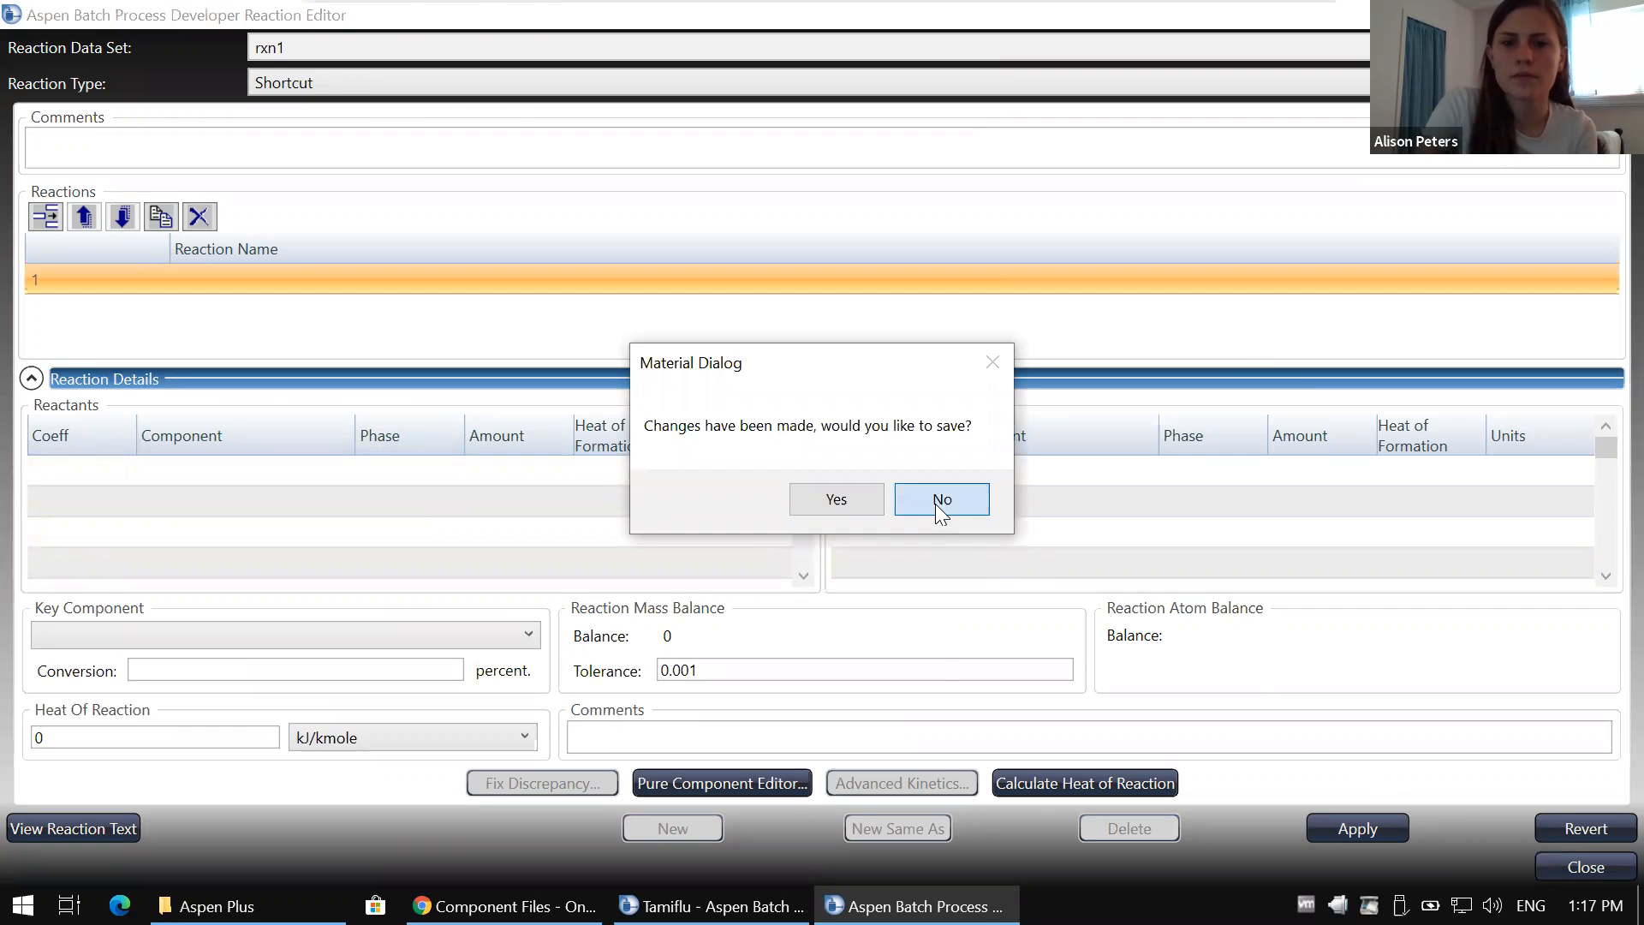
Step: Look through the batch operations available for Step2's recipe, then leave the recipe without inserting one
right_click(614, 250)
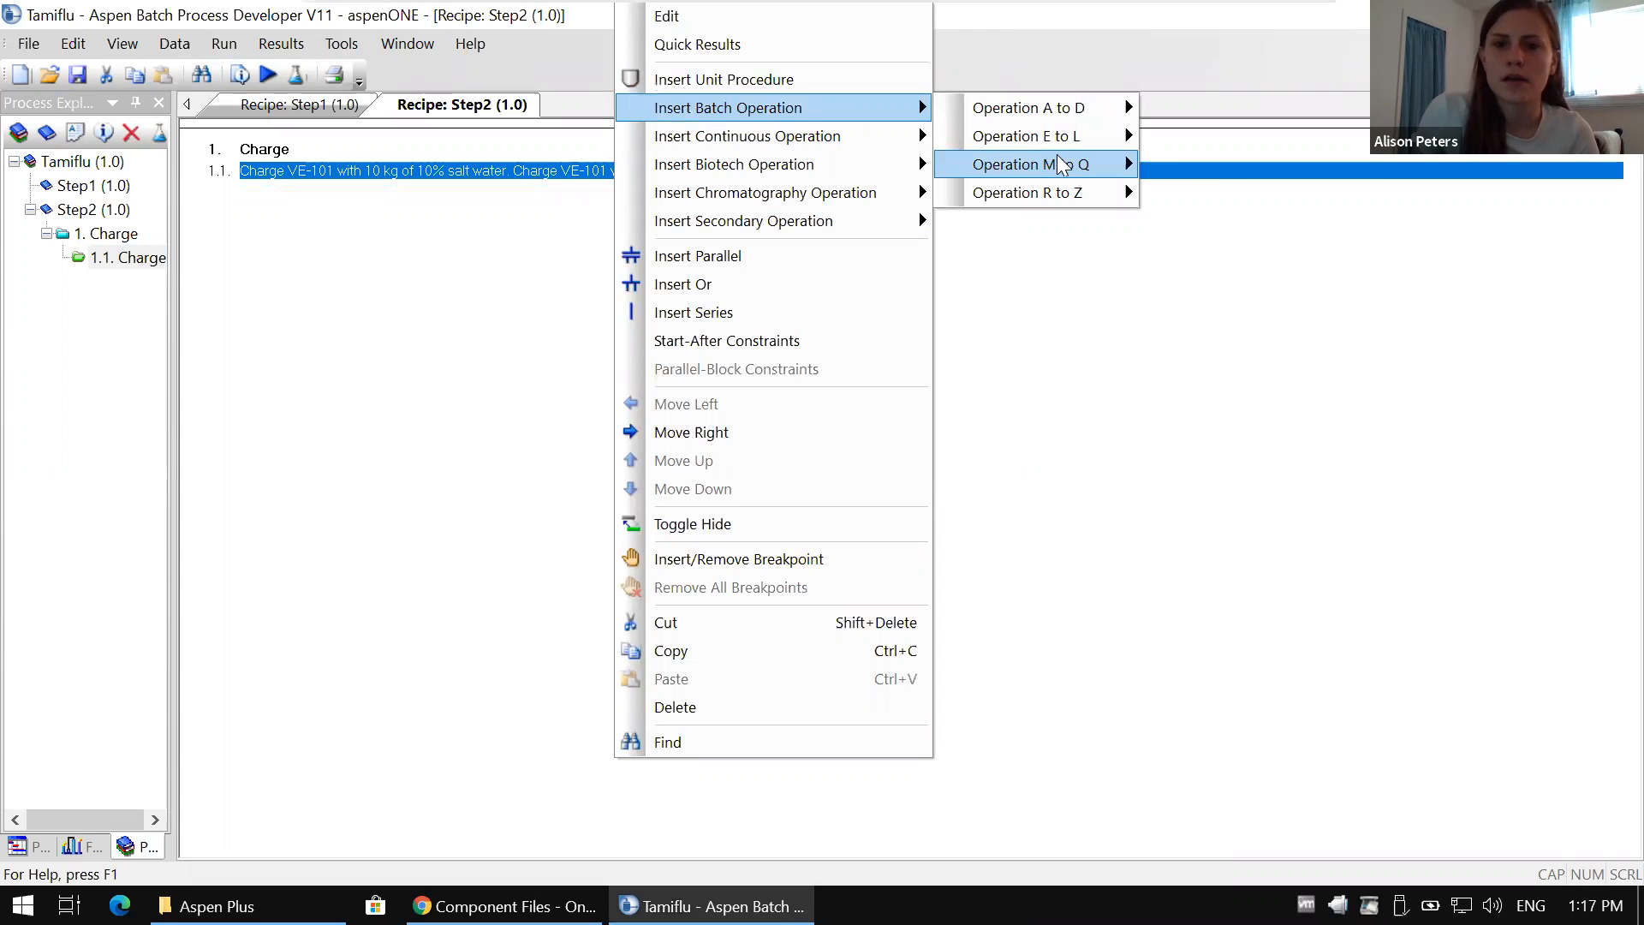
mouse_move(1085, 111)
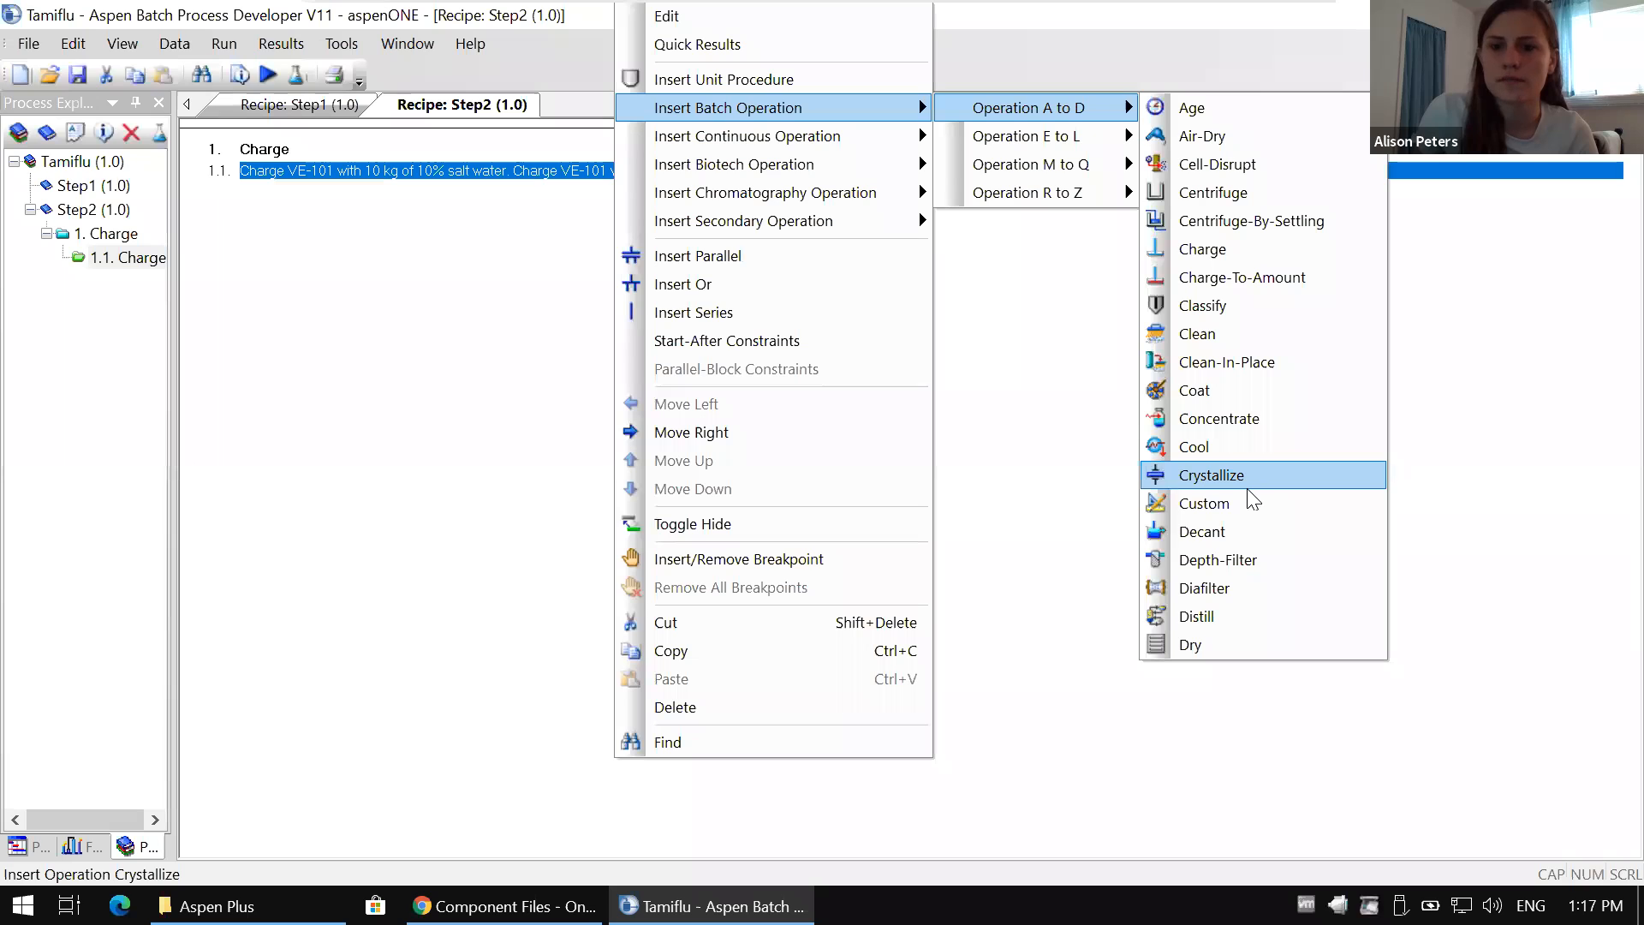
mouse_move(1118, 140)
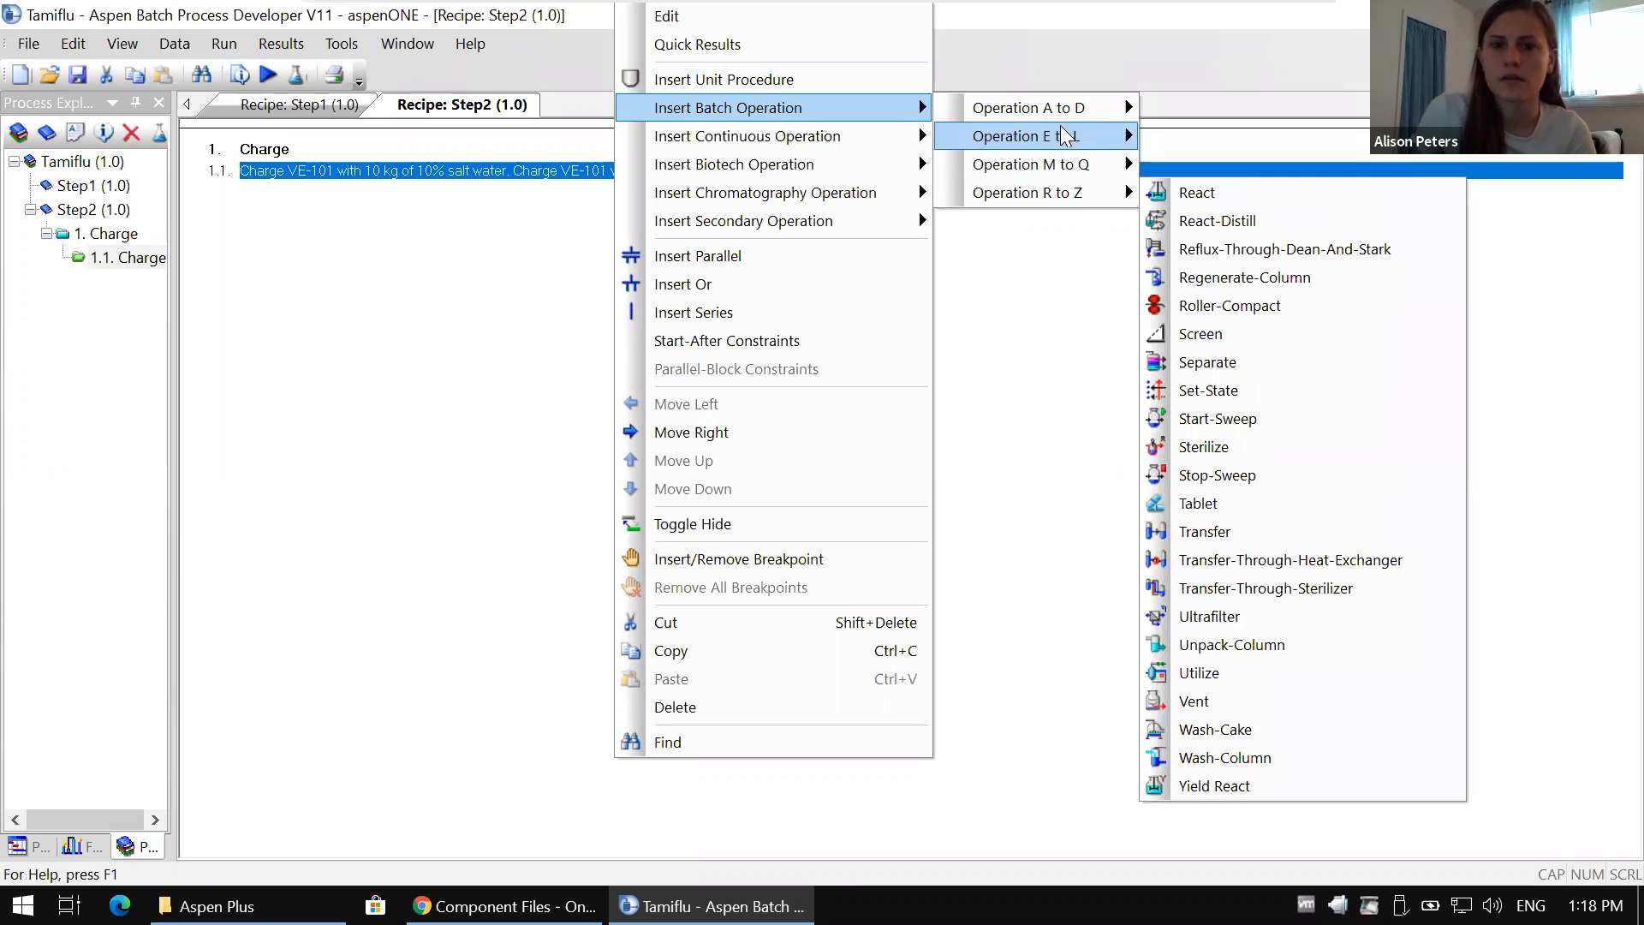
mouse_move(1051, 139)
click(1054, 411)
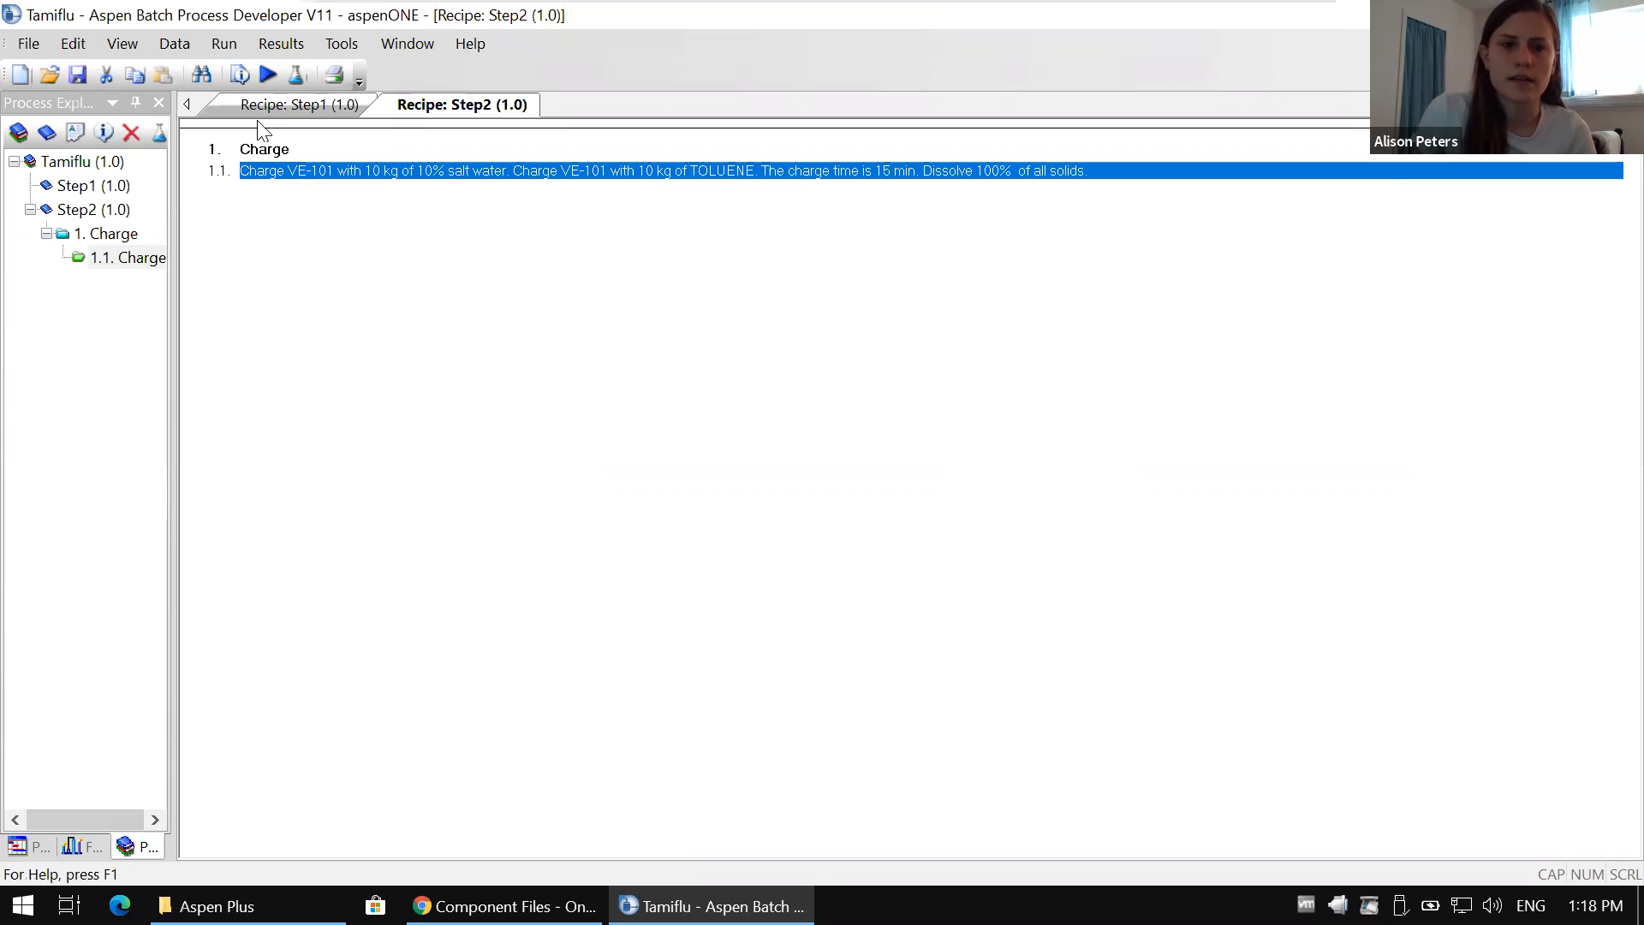
Step: Run the Step2 simulation, close the Aspen Plus folder window, and open the results of Charge operation 1.1
click(268, 75)
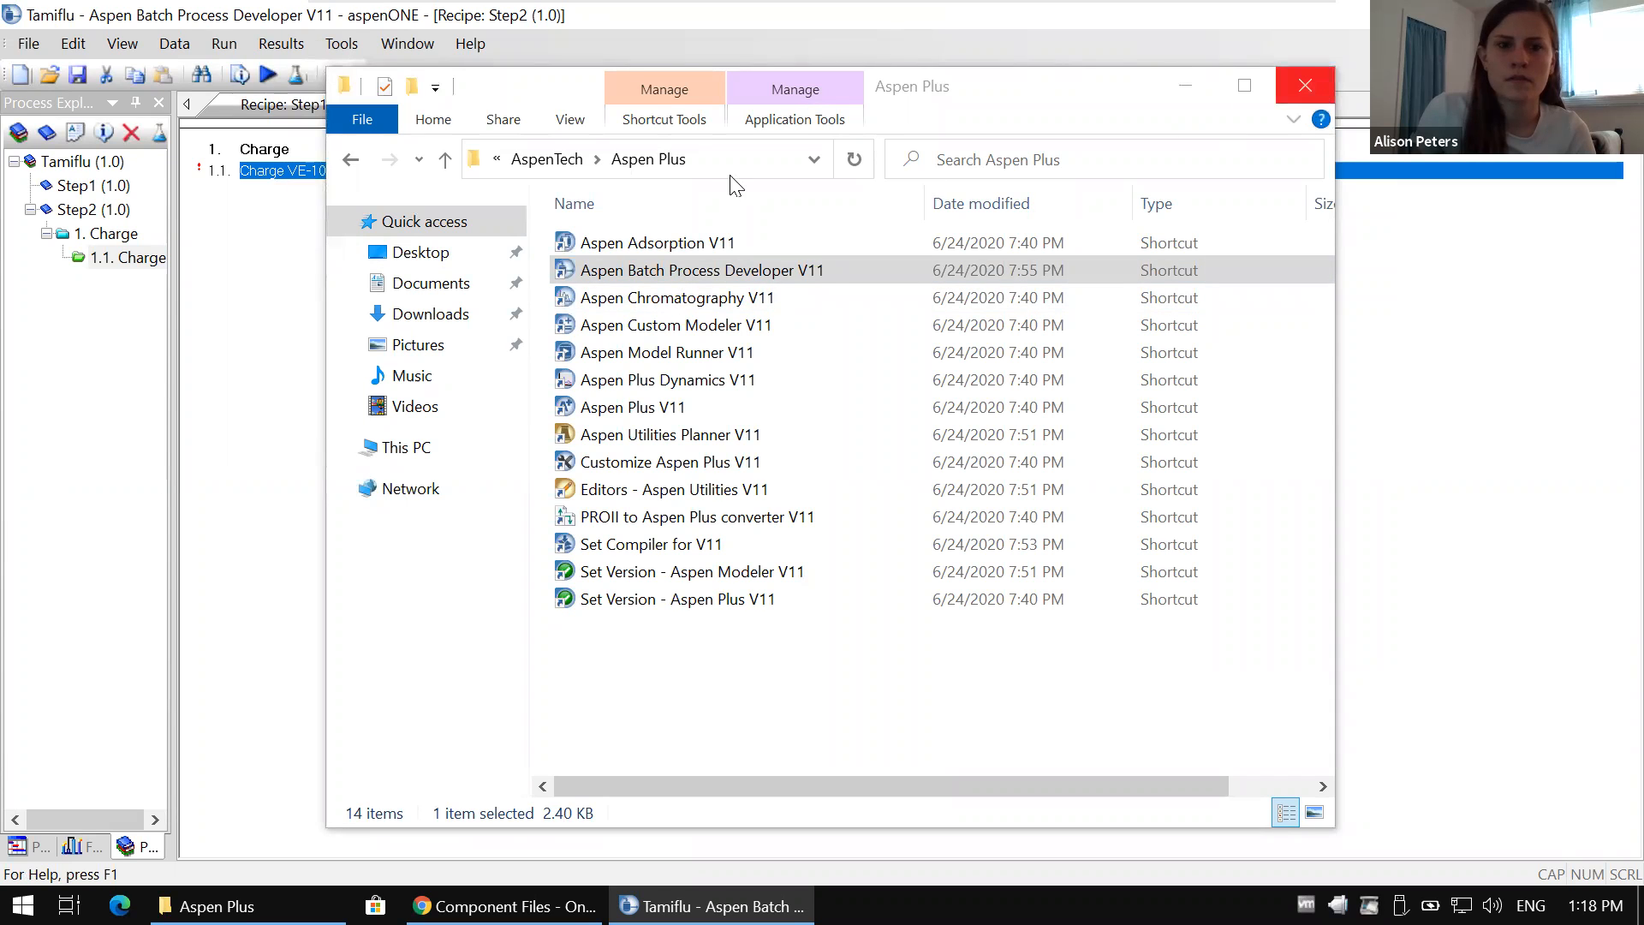
click(1305, 85)
click(298, 47)
click(320, 72)
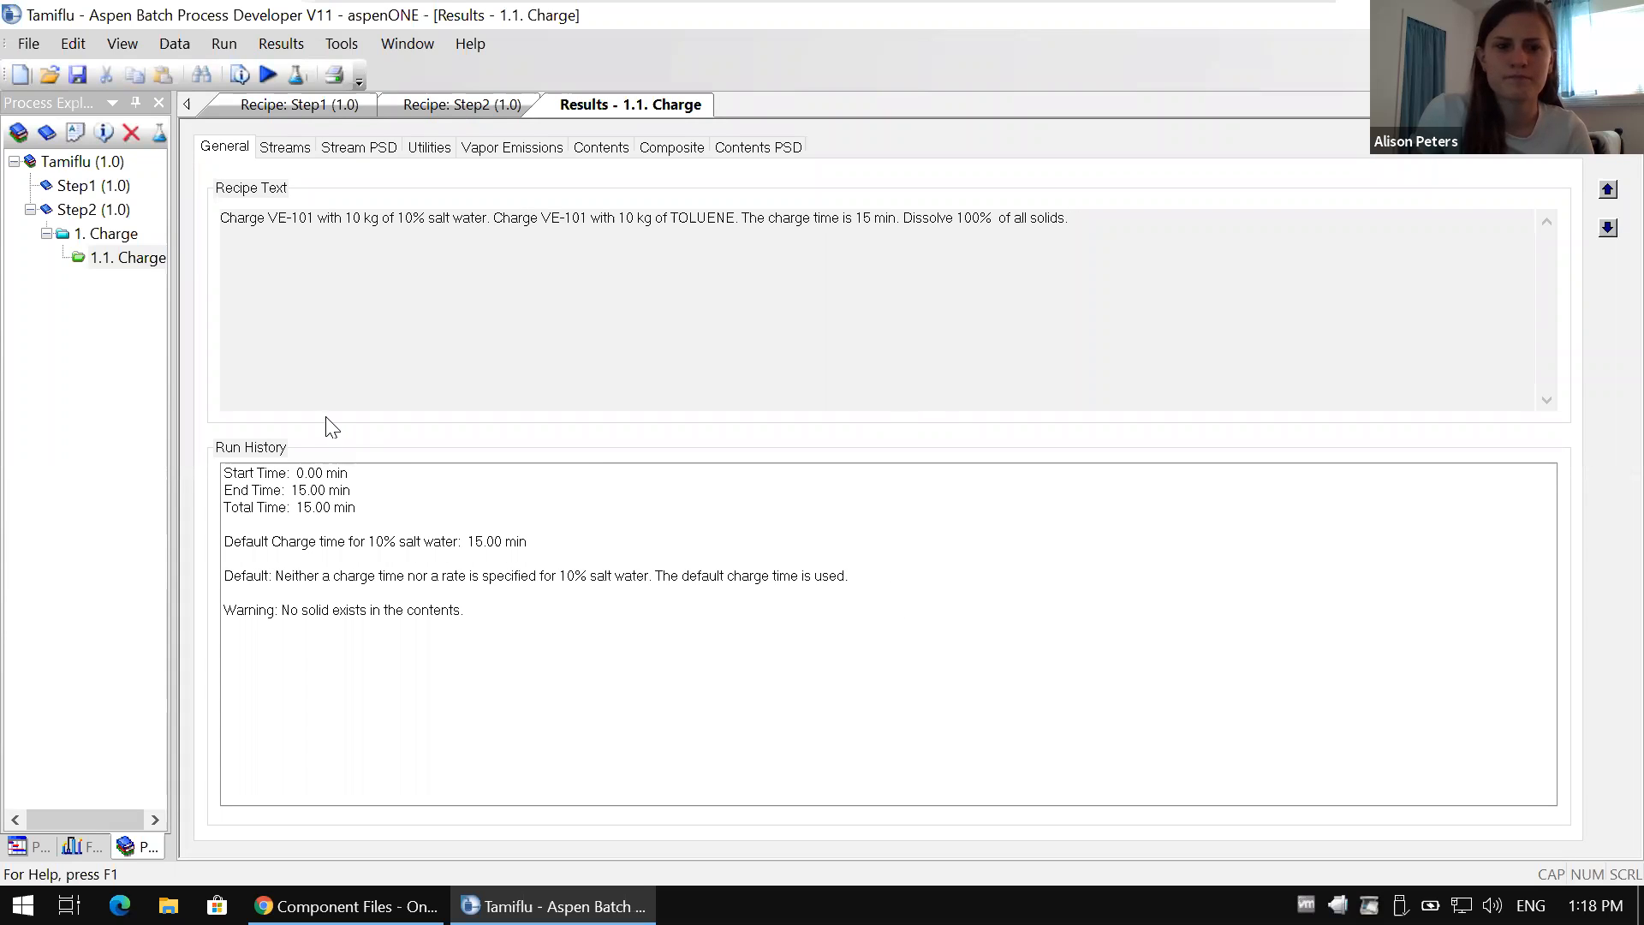
Step: Add a new production plan named Plan1
click(20, 853)
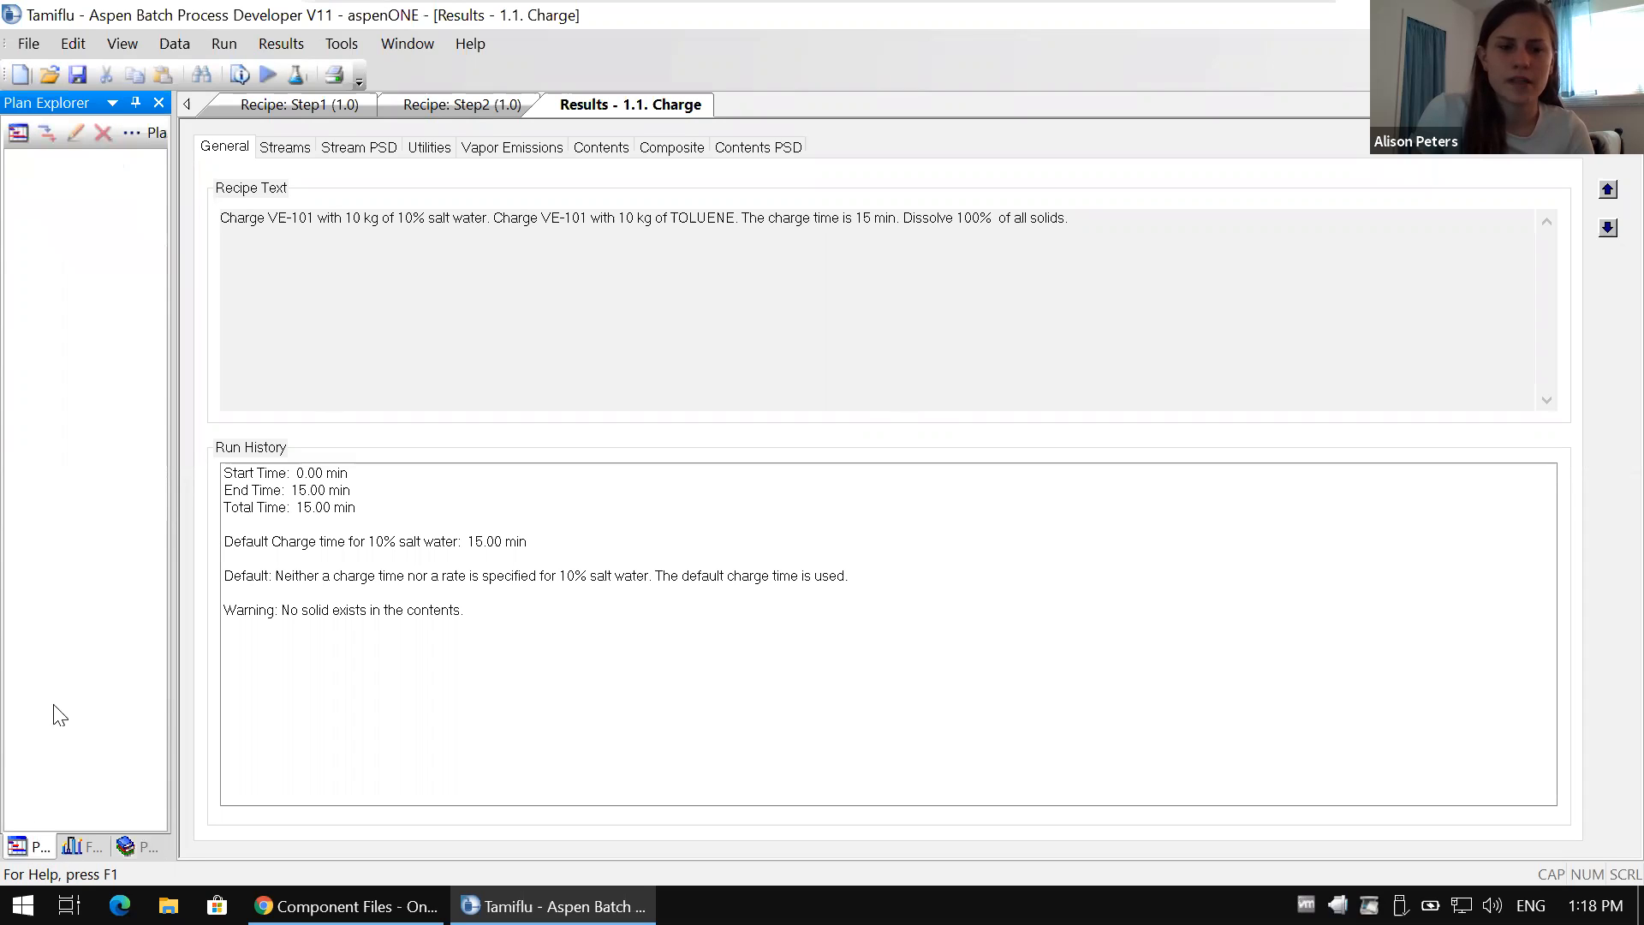
click(19, 132)
text(Plan1)
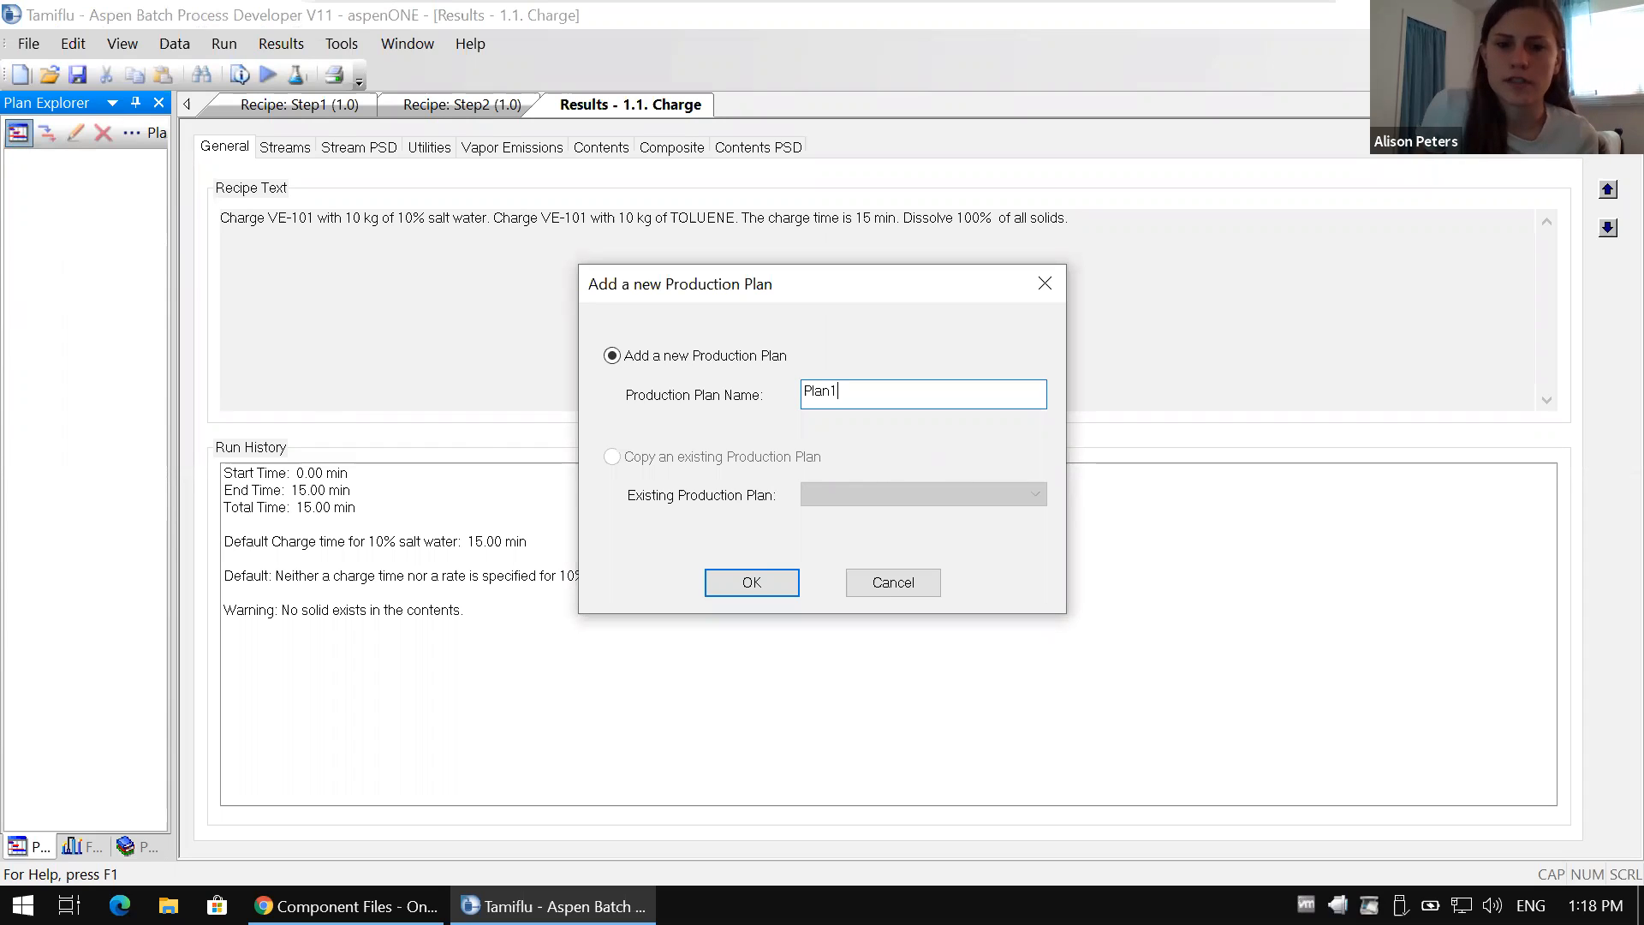
click(751, 583)
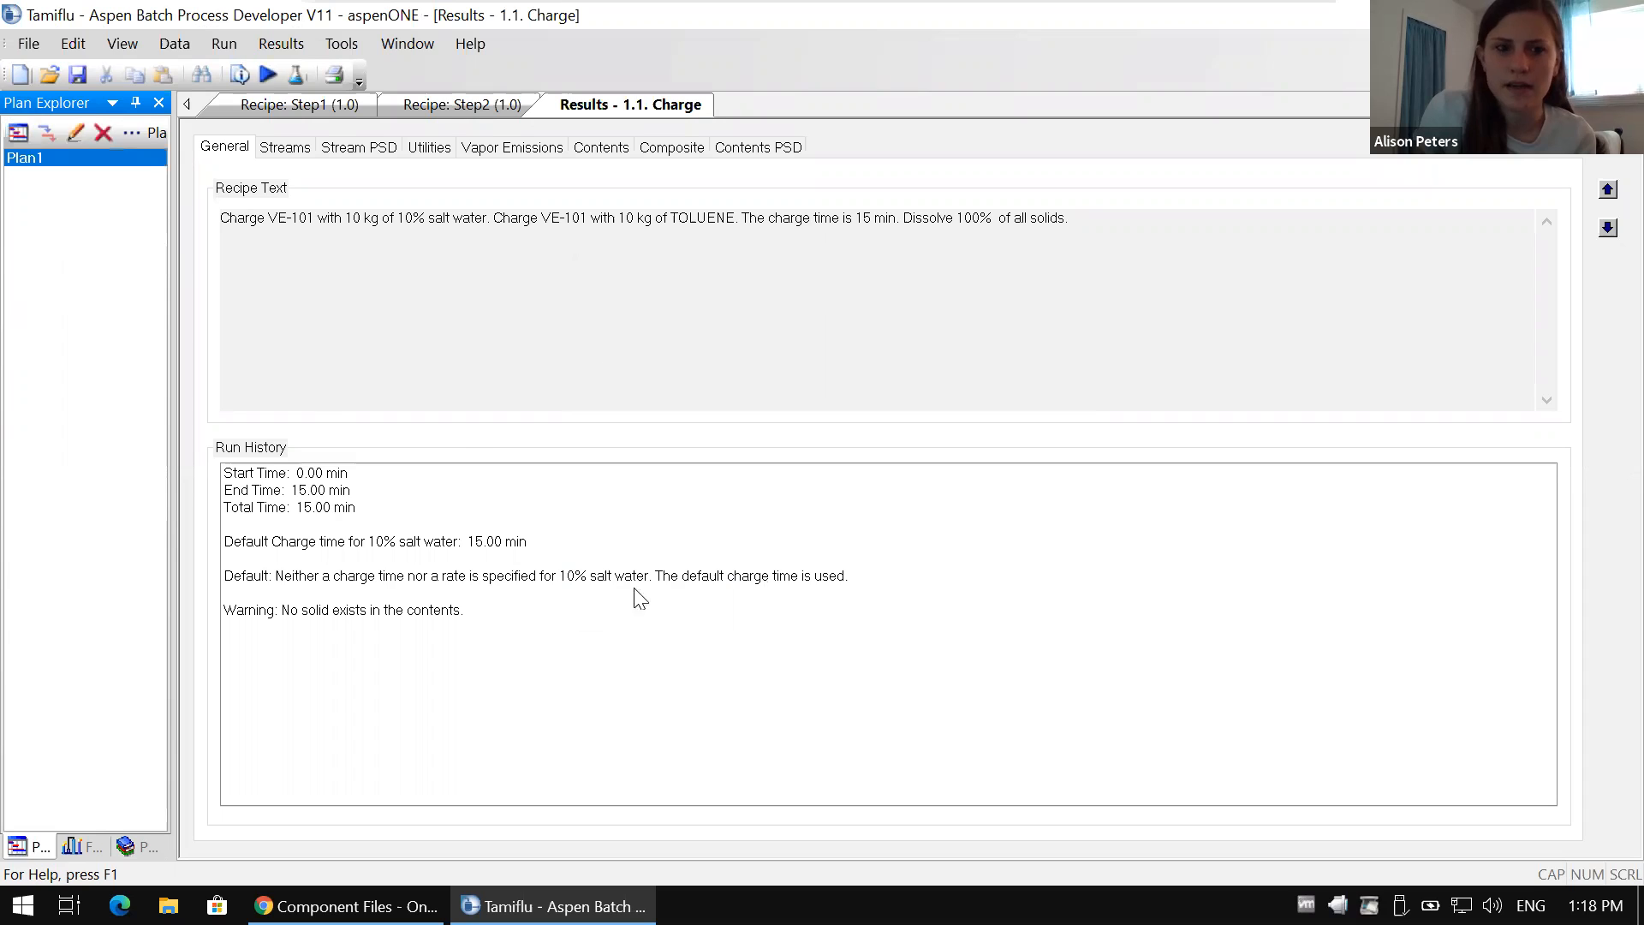
Step: Review the production plan settings of Plan1, accept them without edits, and return to the Tamiflu process tree
right_click(58, 158)
click(117, 197)
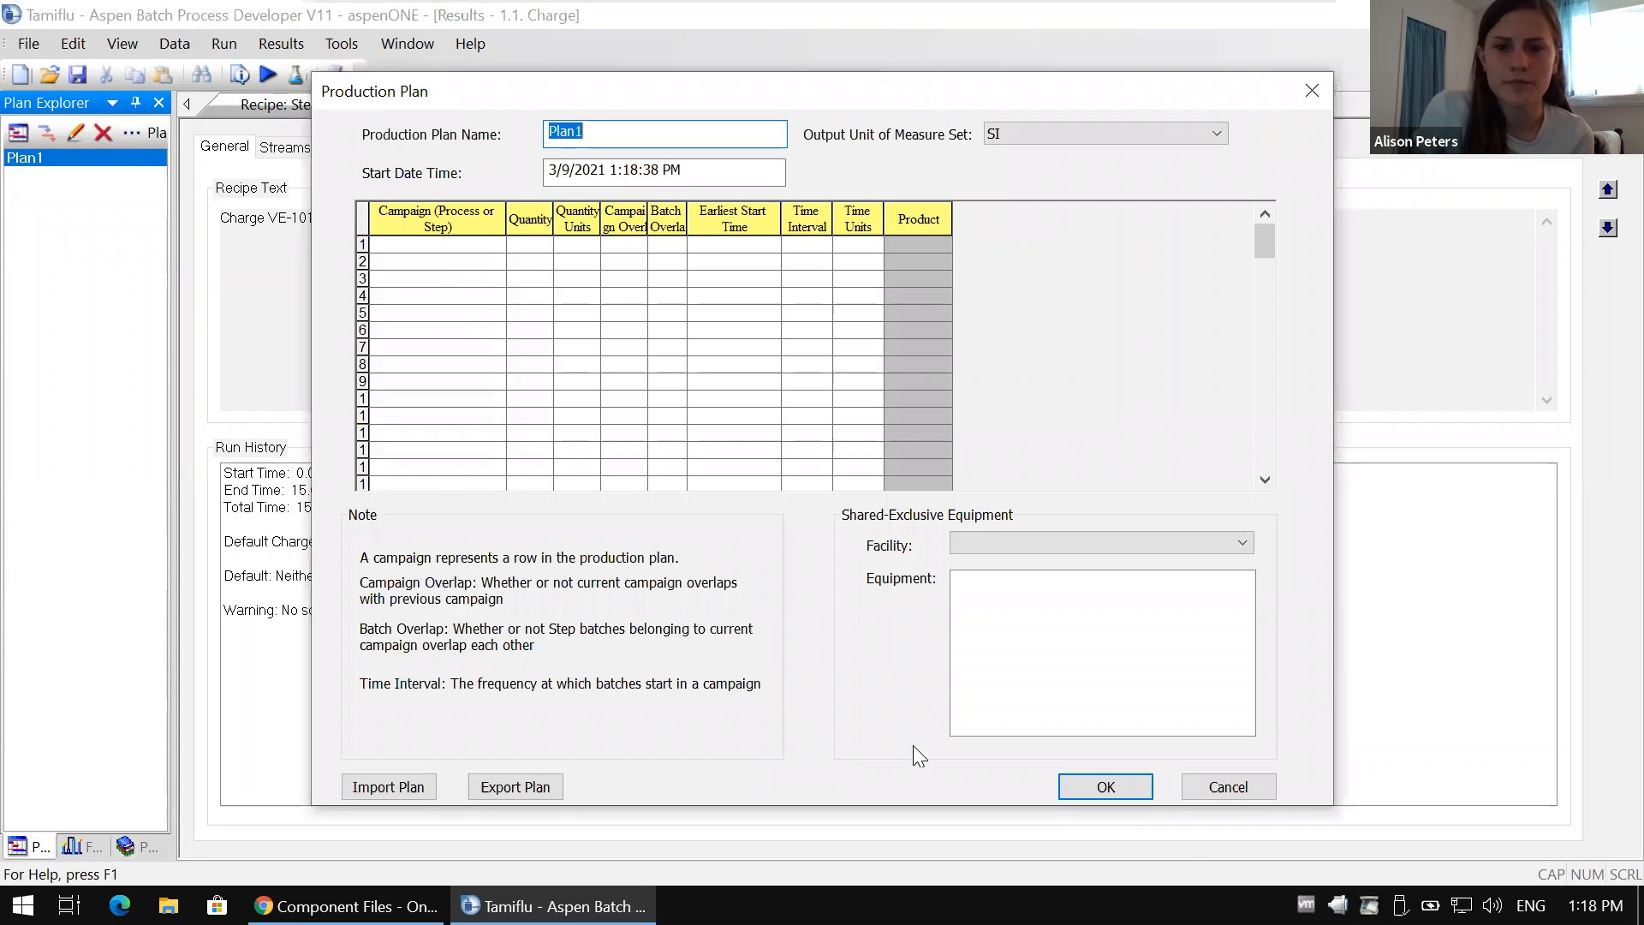
click(1129, 792)
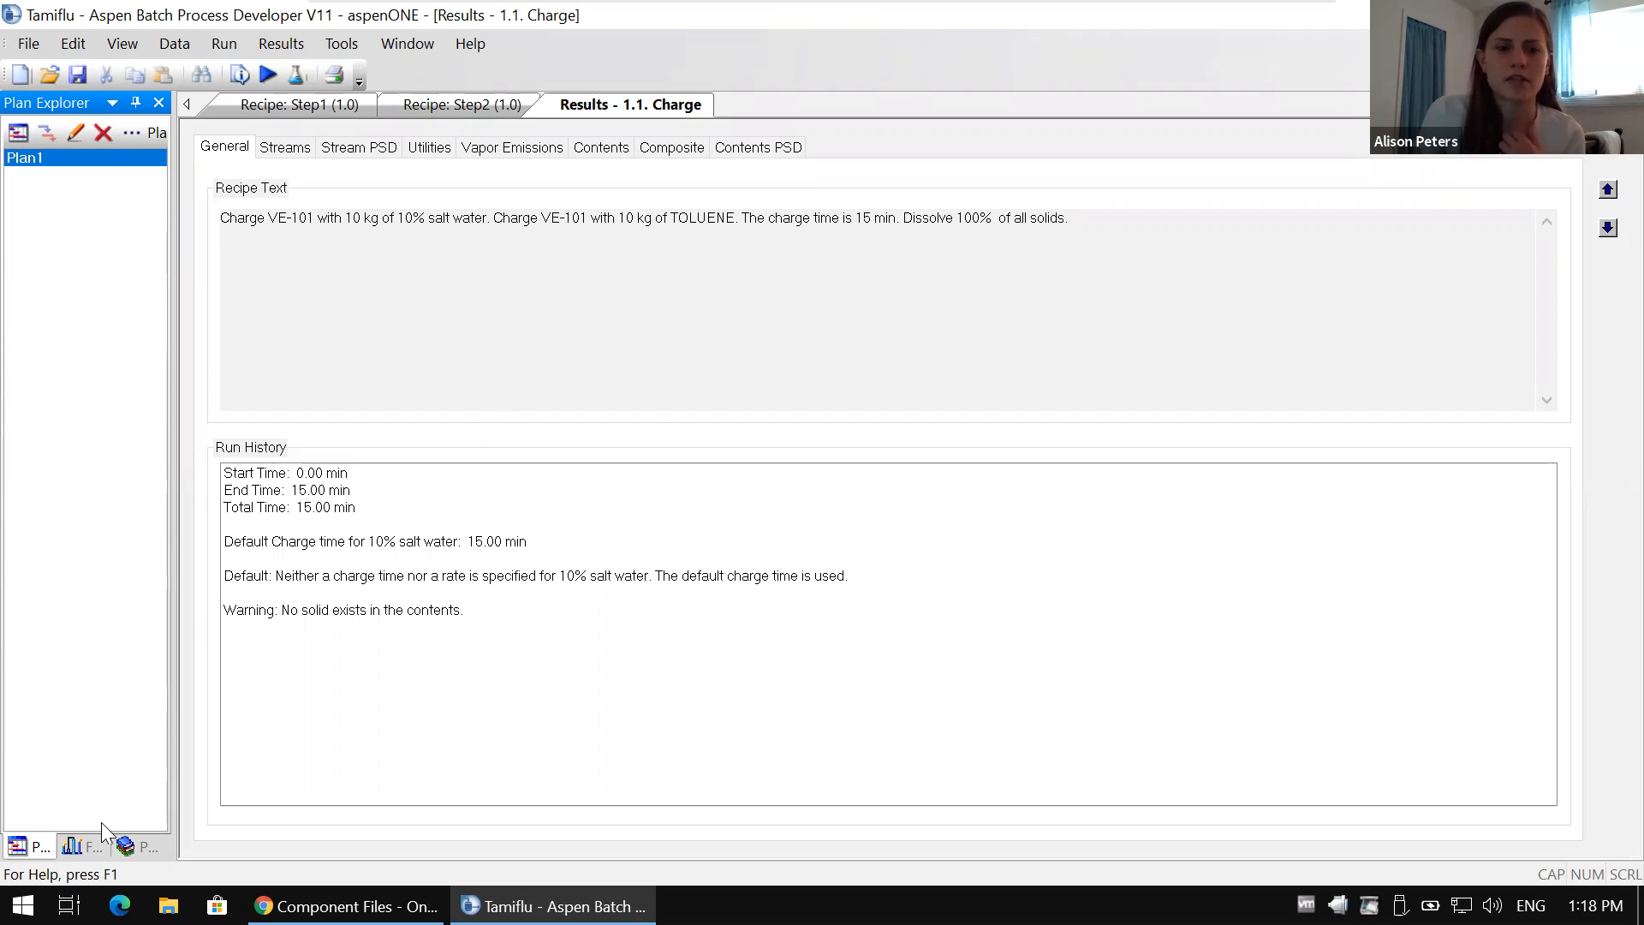
click(82, 847)
click(135, 850)
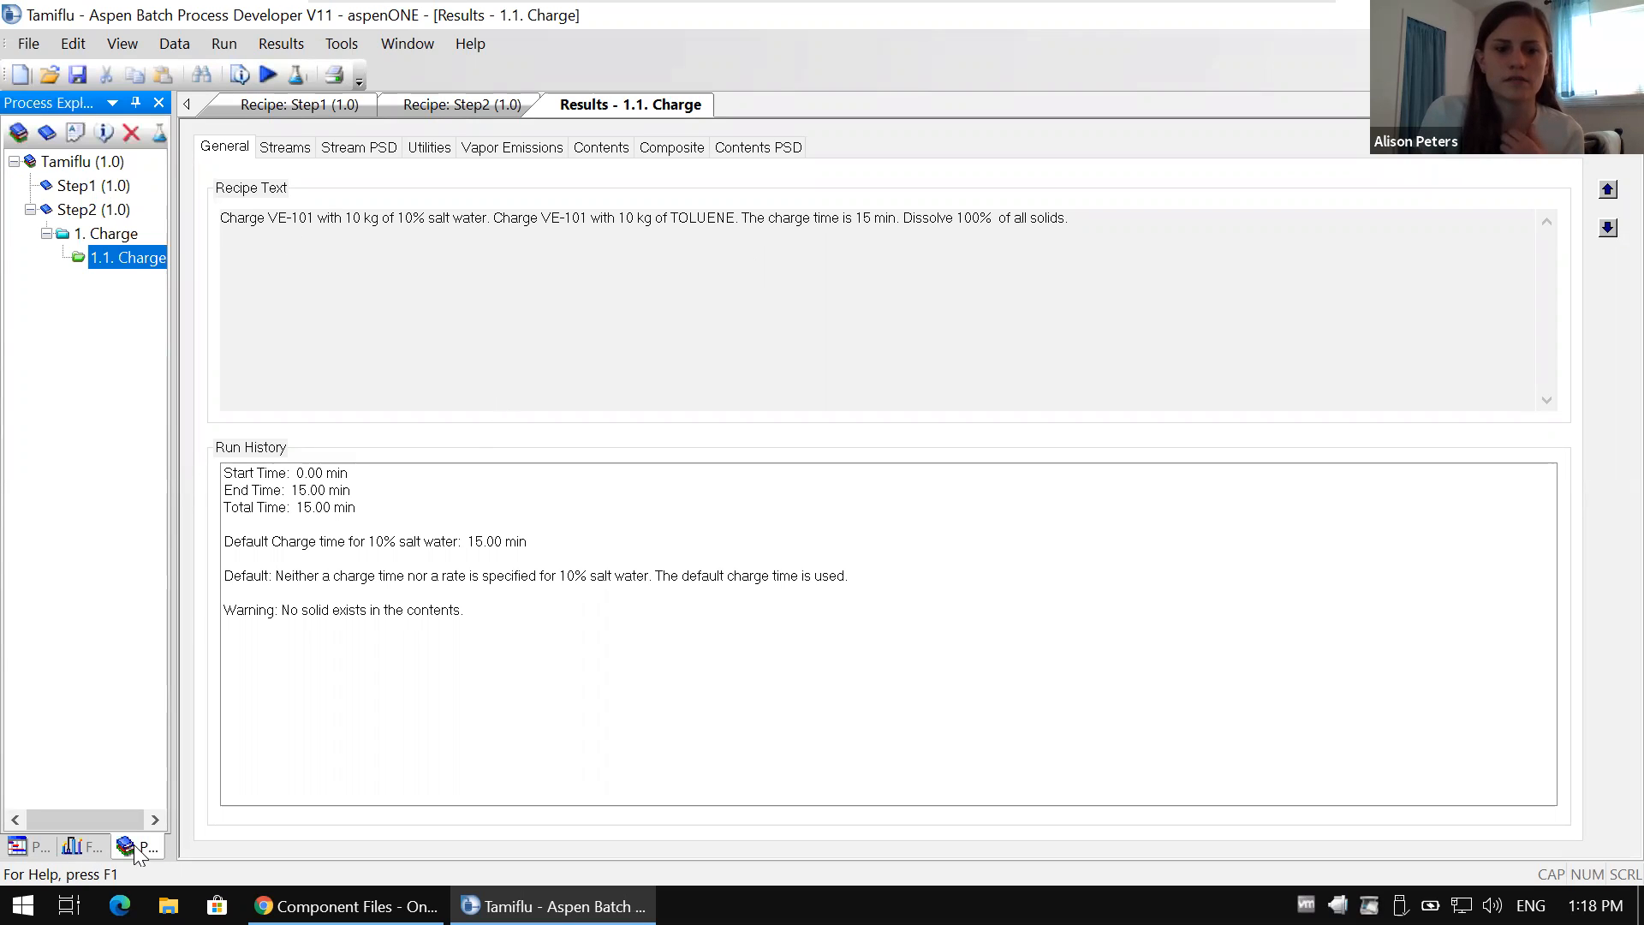